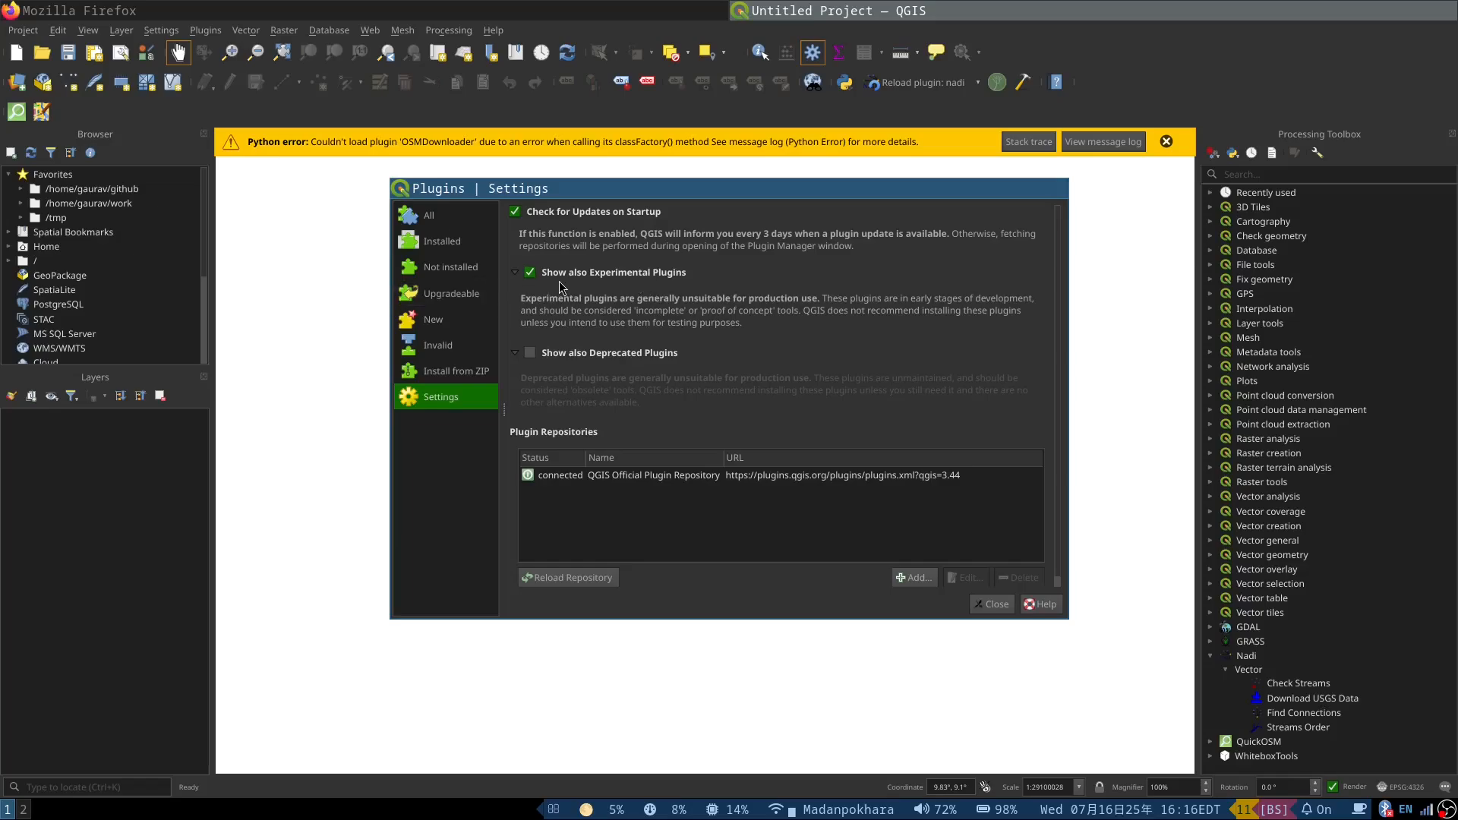
Step: Find the Nadi plugin among all plugins, review its details and versions, and close the plugin manager
{"action": "left_click", "coordinate": [444, 216]}
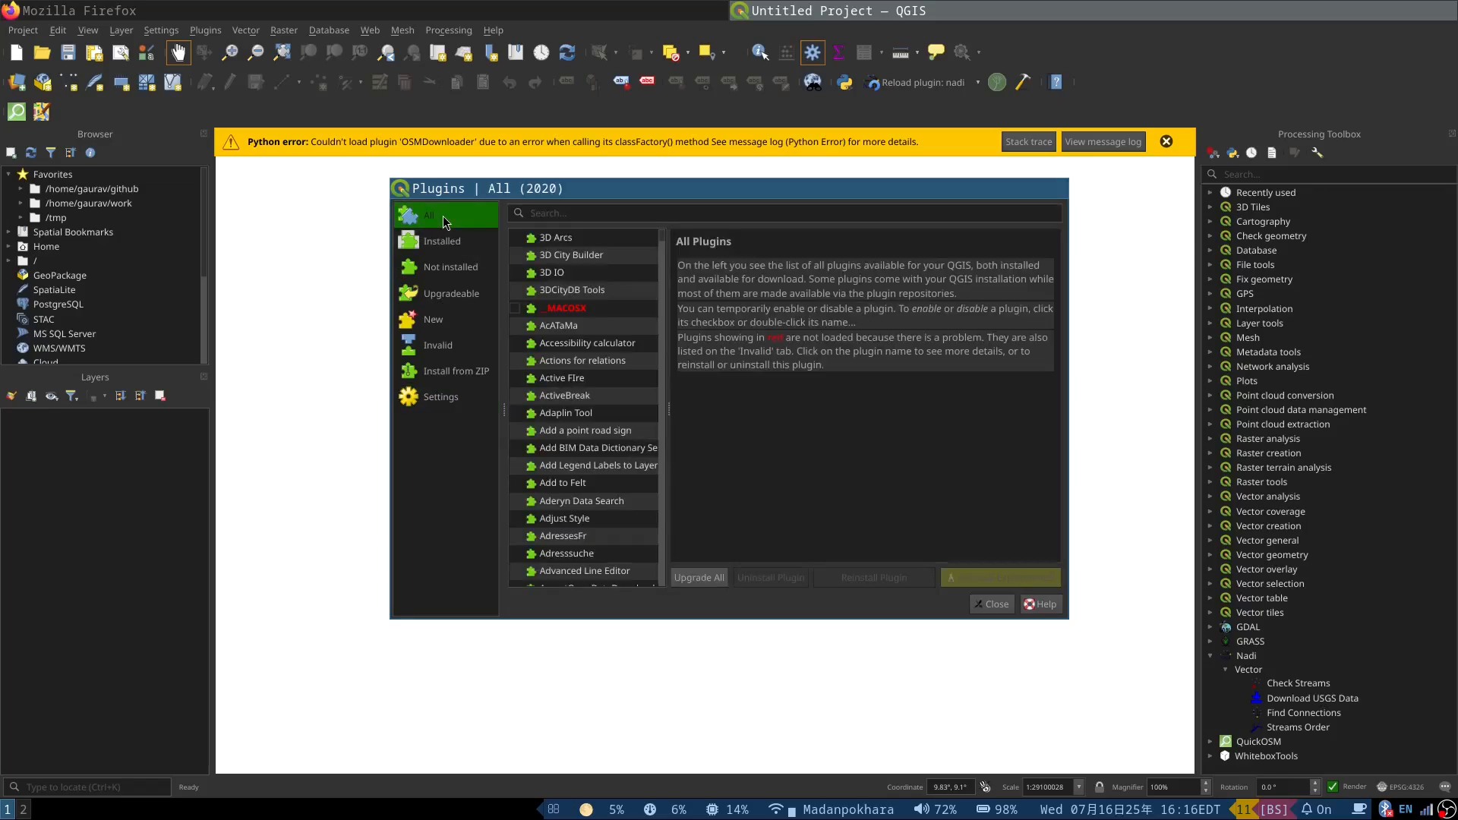
{"action": "left_click", "coordinate": [569, 213]}
{"action": "type", "text": "nadi"}
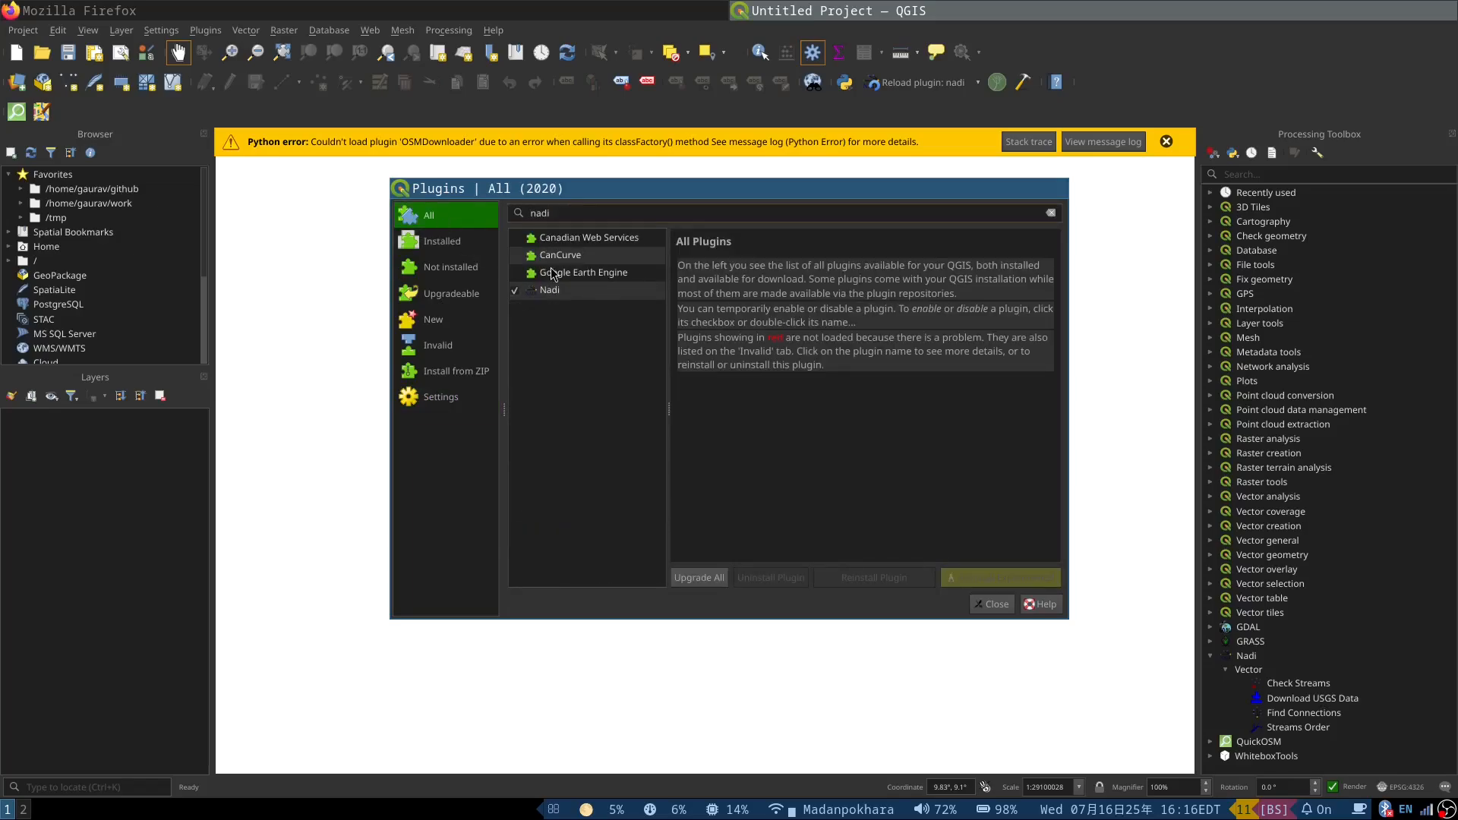
{"action": "left_click", "coordinate": [554, 291]}
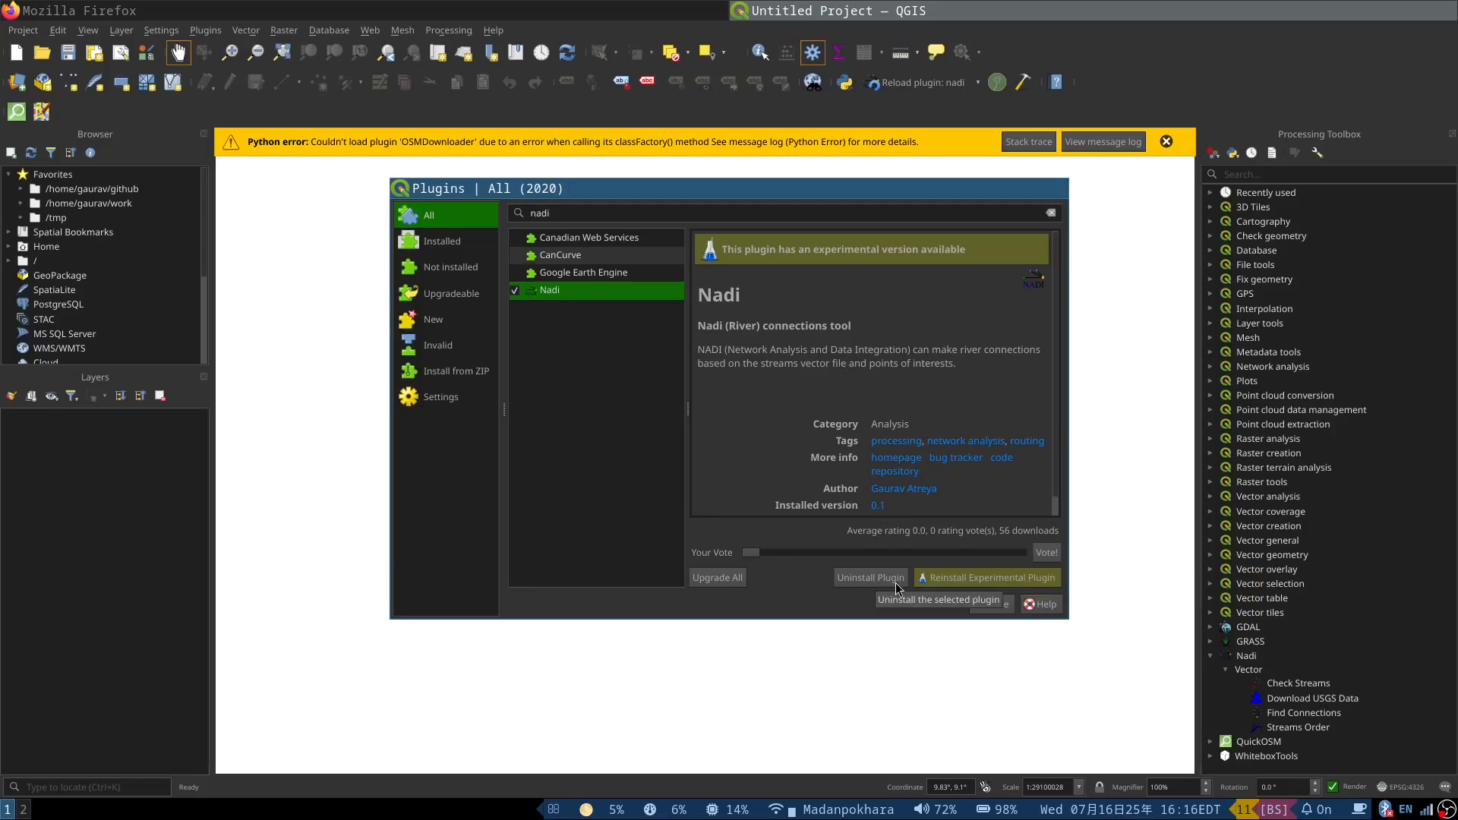
{"action": "scroll", "coordinate": [842, 424], "scroll_direction": "down", "scroll_amount": 1}
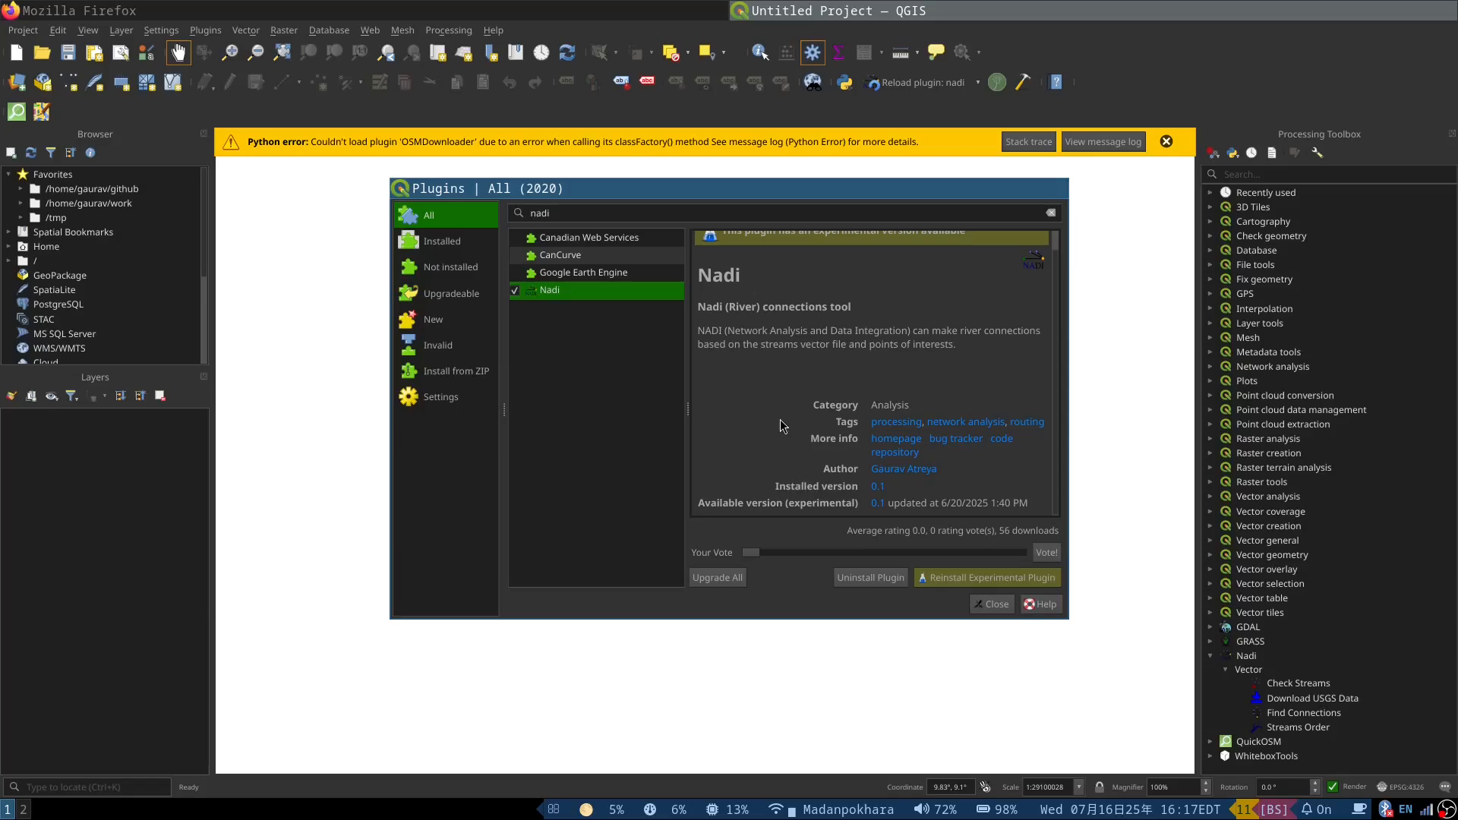
{"action": "left_click", "coordinate": [995, 604]}
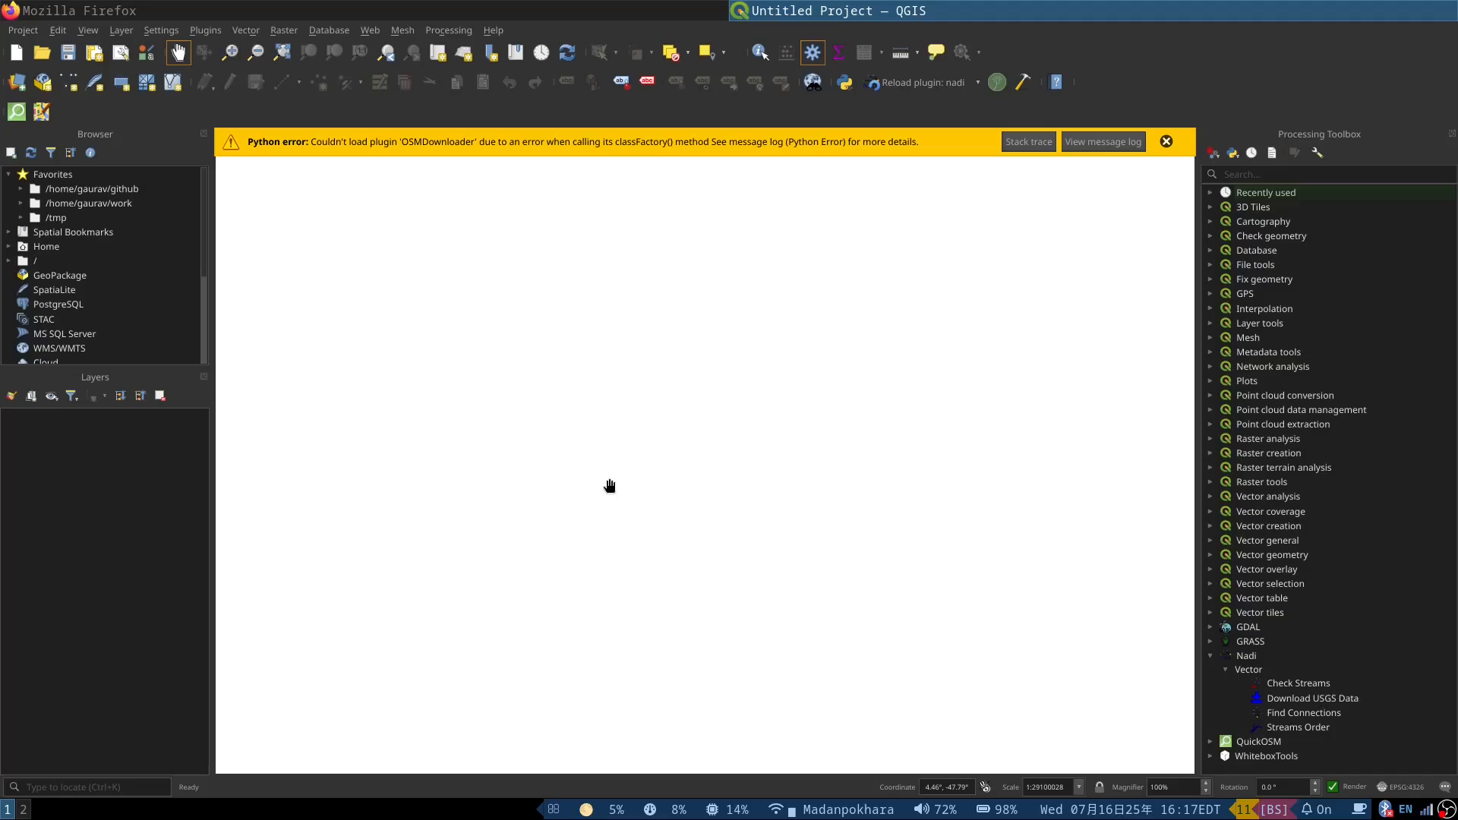
Step: Open a terminal and run nadi-gis without arguments to review its layers, check and order subcommands
{"action": "key", "text": "super+Return"}
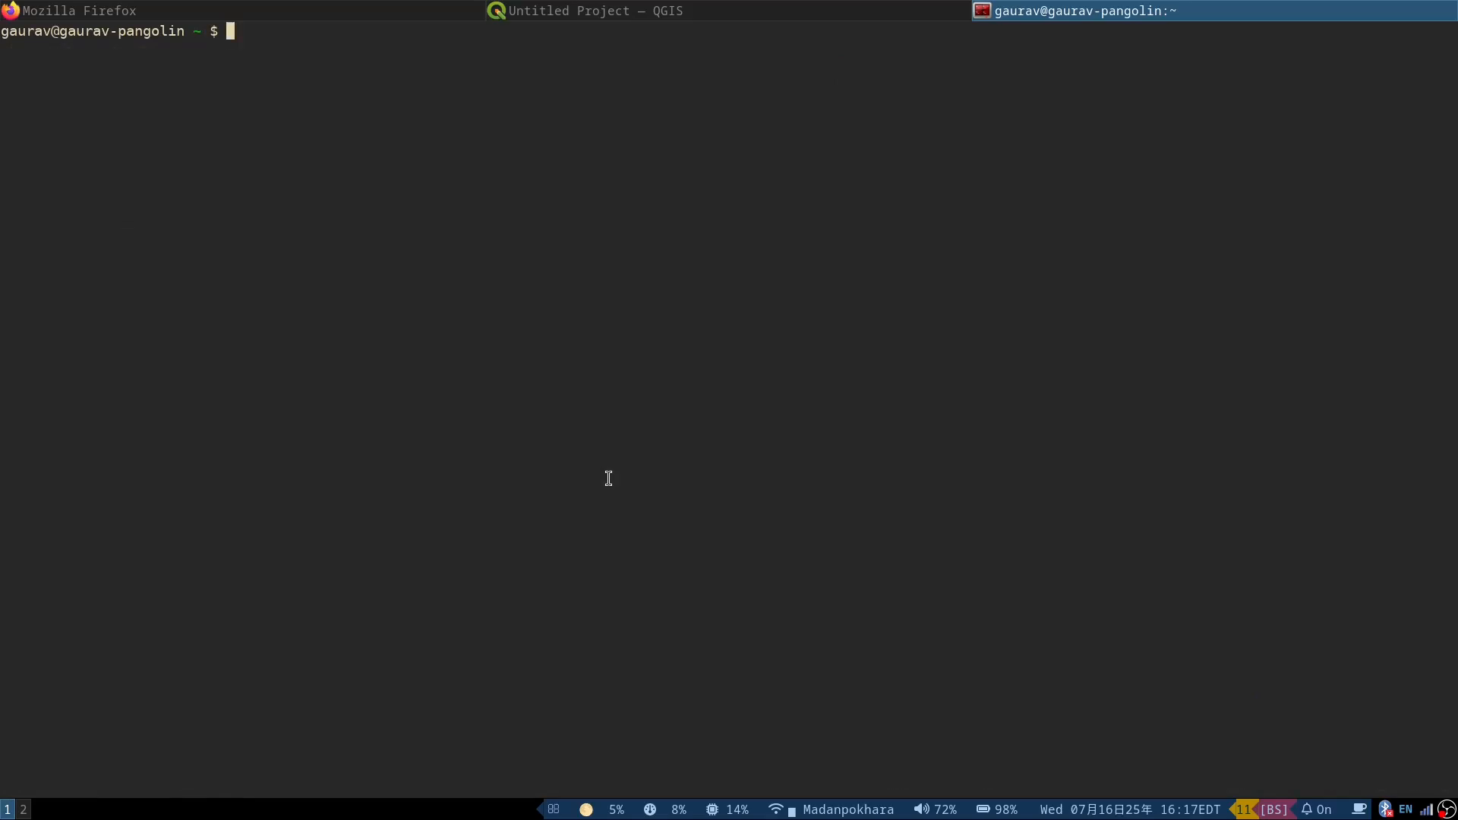
{"action": "type", "text": "nadi-gis"}
{"action": "key", "text": "Return"}
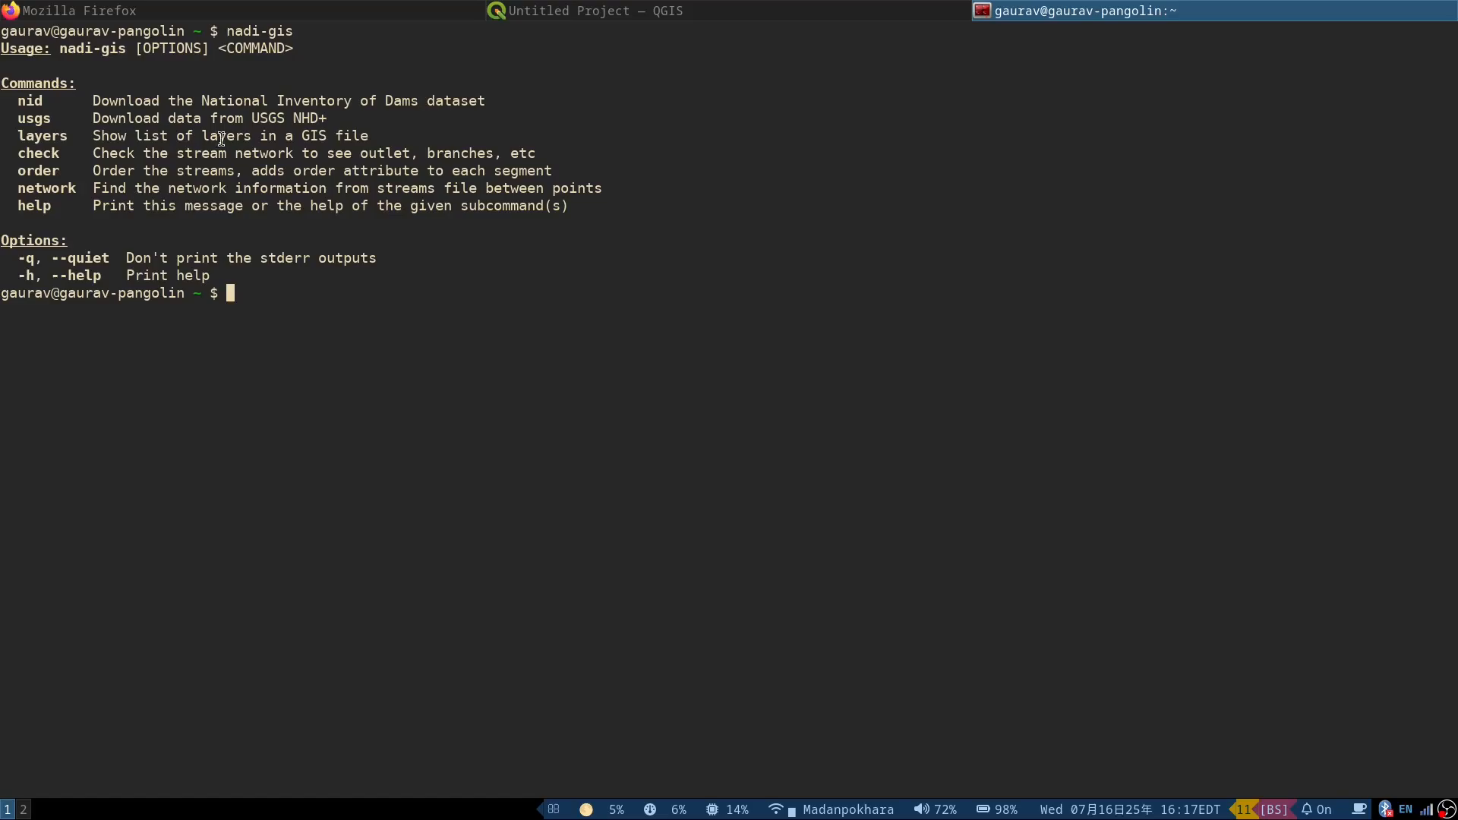
{"action": "double_click", "coordinate": [41, 135]}
{"action": "double_click", "coordinate": [38, 153]}
{"action": "double_click", "coordinate": [38, 170]}
Step: Switch to QGIS, open Nadi's Download USGS Data tool and review the available data types
{"action": "left_click", "coordinate": [630, 9]}
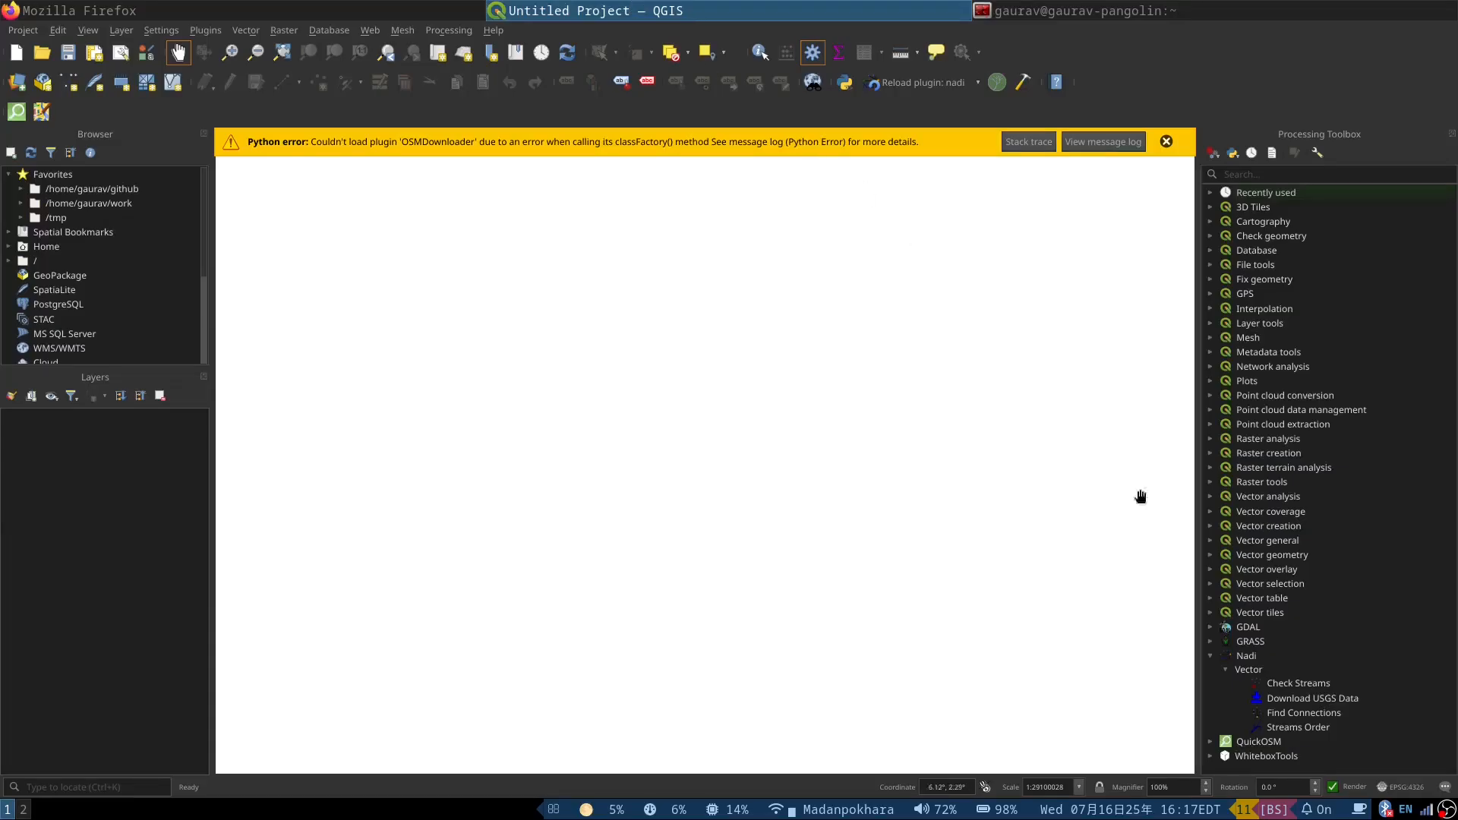
{"action": "double_click", "coordinate": [1308, 700]}
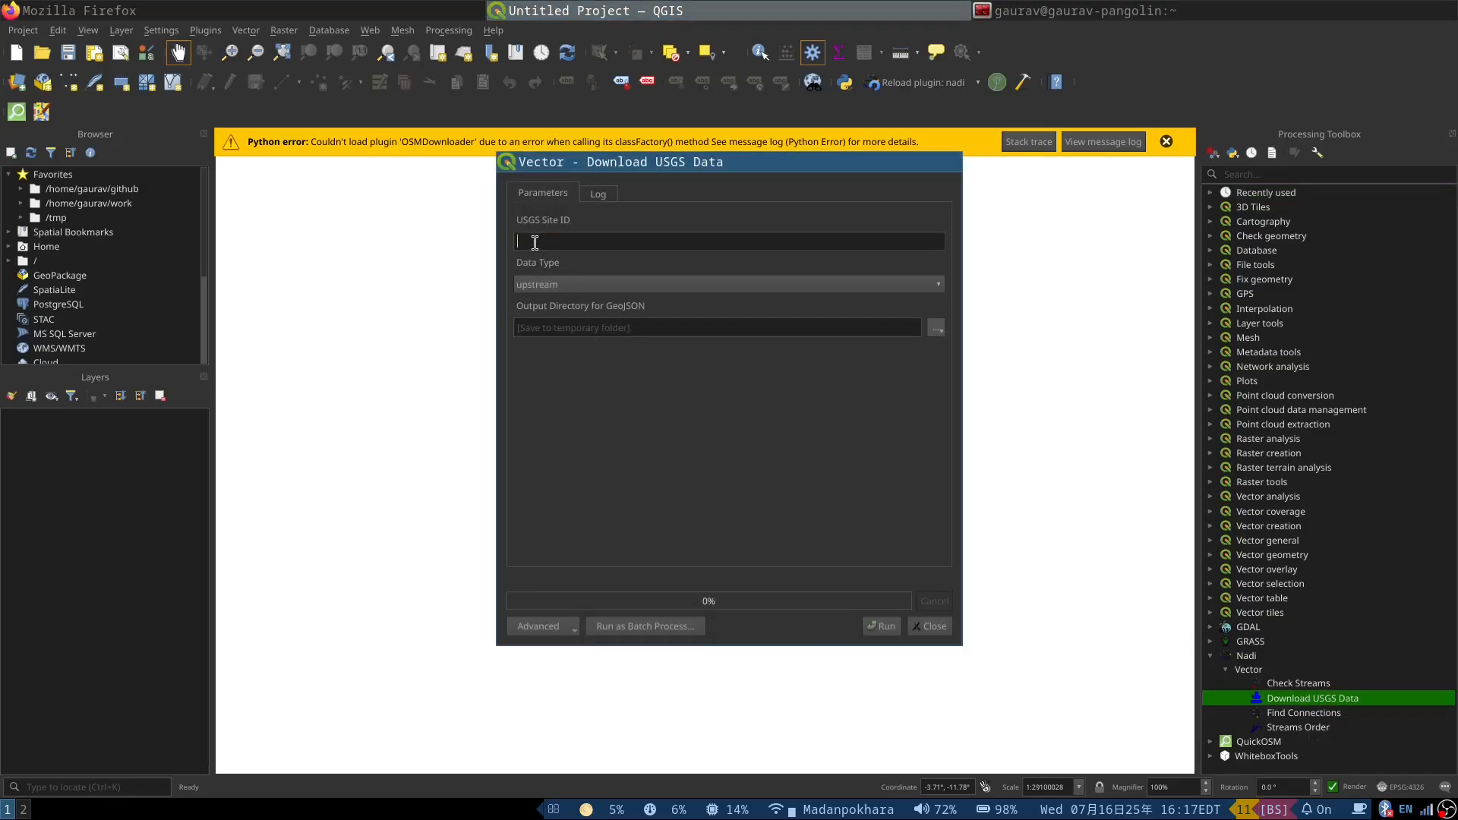
{"action": "left_click", "coordinate": [602, 285]}
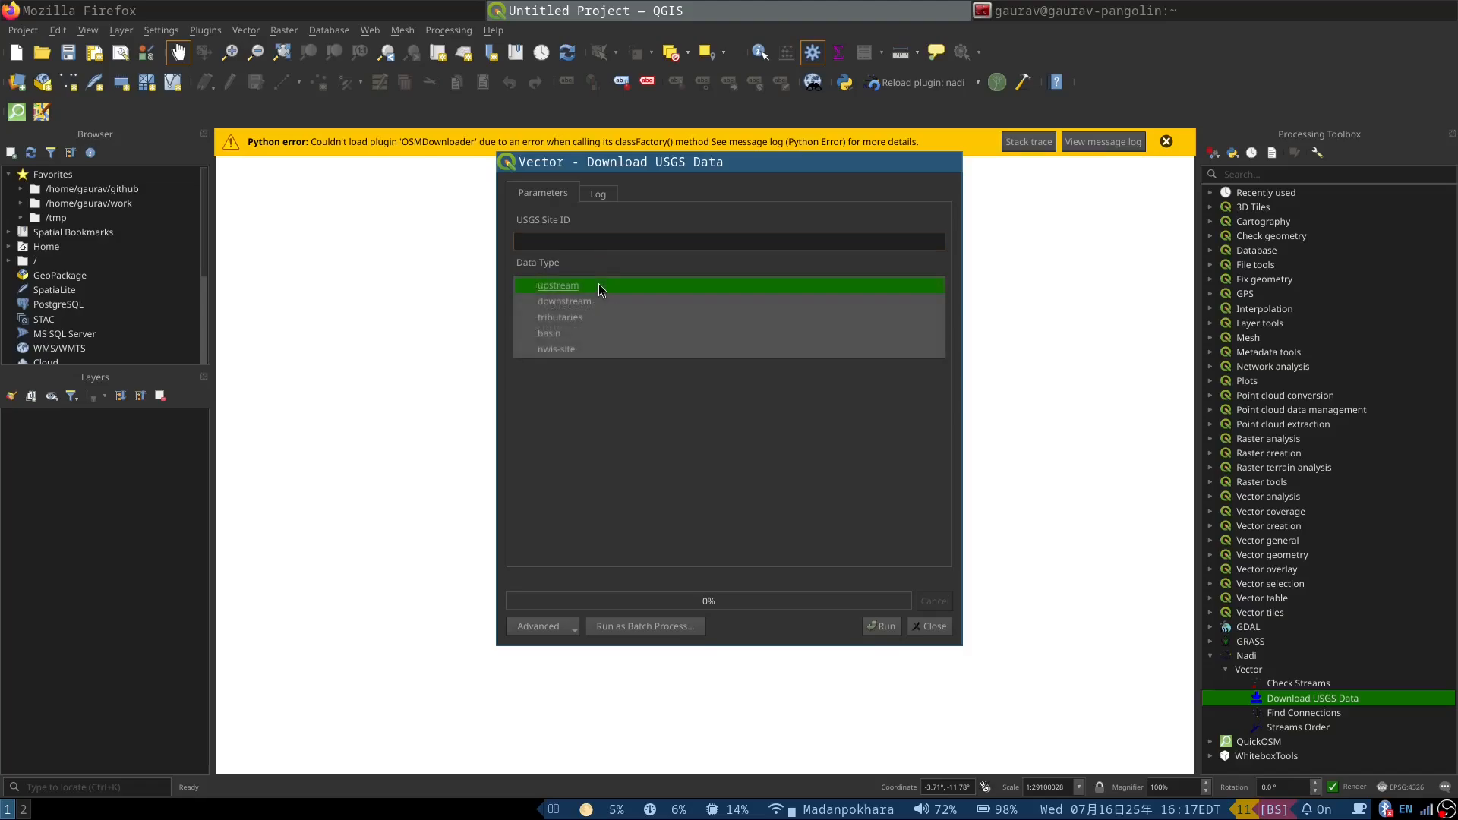
{"action": "left_click", "coordinate": [597, 400]}
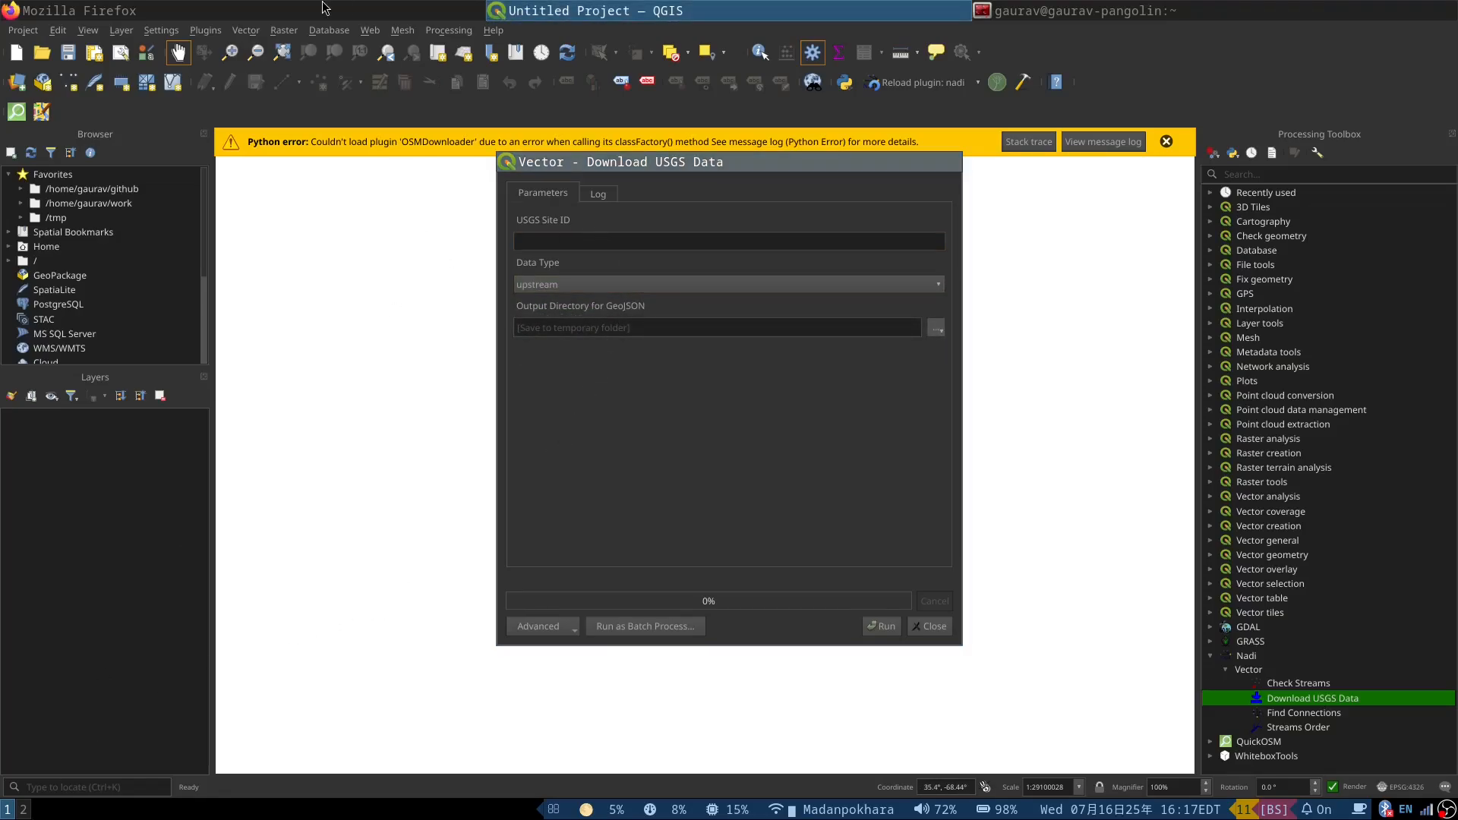
Step: Switch to Firefox, close the leftover download dialog and search the web for "usgs station smithland"
{"action": "left_click", "coordinate": [159, 9]}
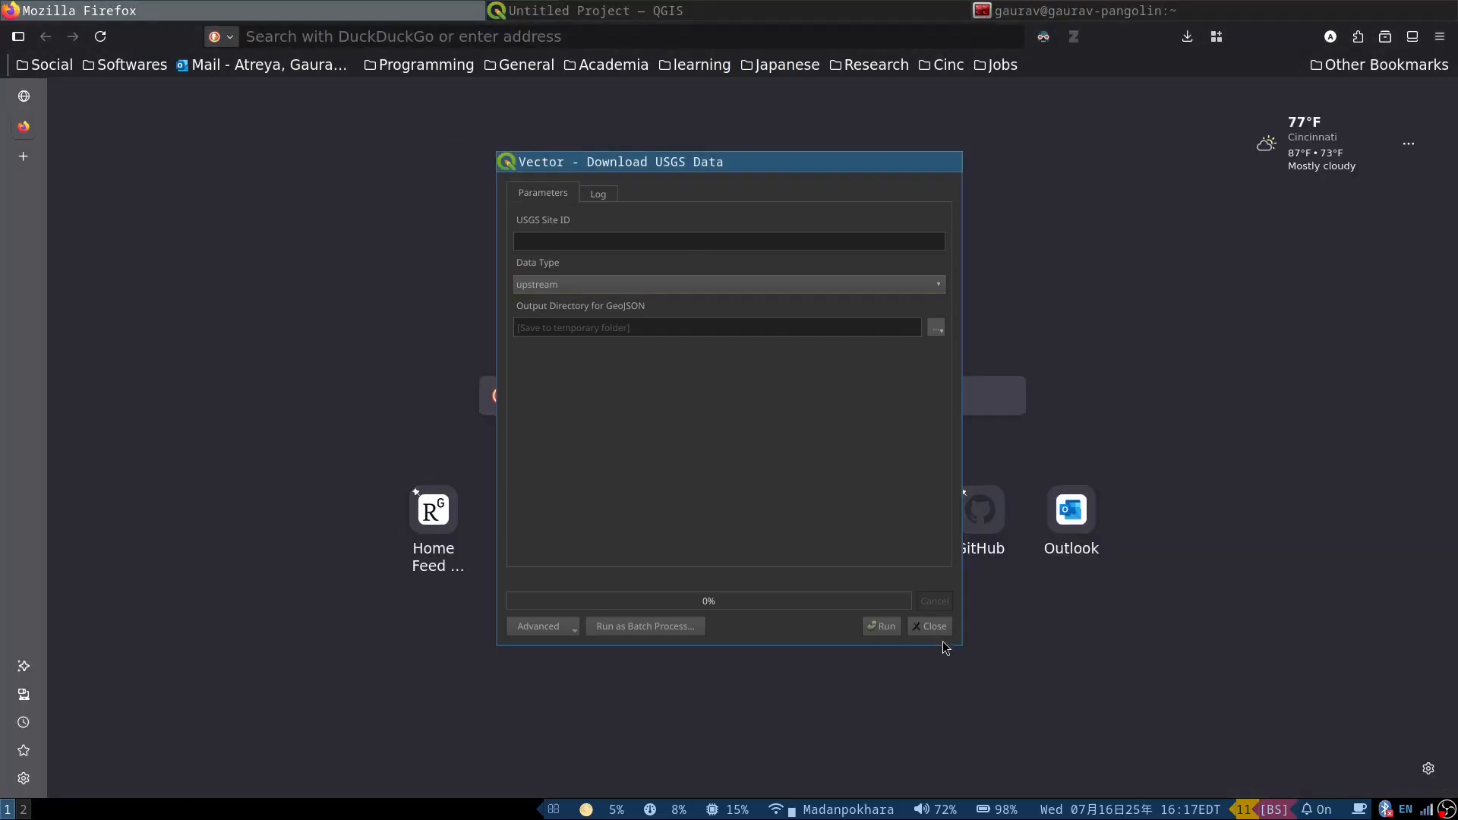
{"action": "left_click", "coordinate": [932, 627]}
{"action": "left_click", "coordinate": [366, 38]}
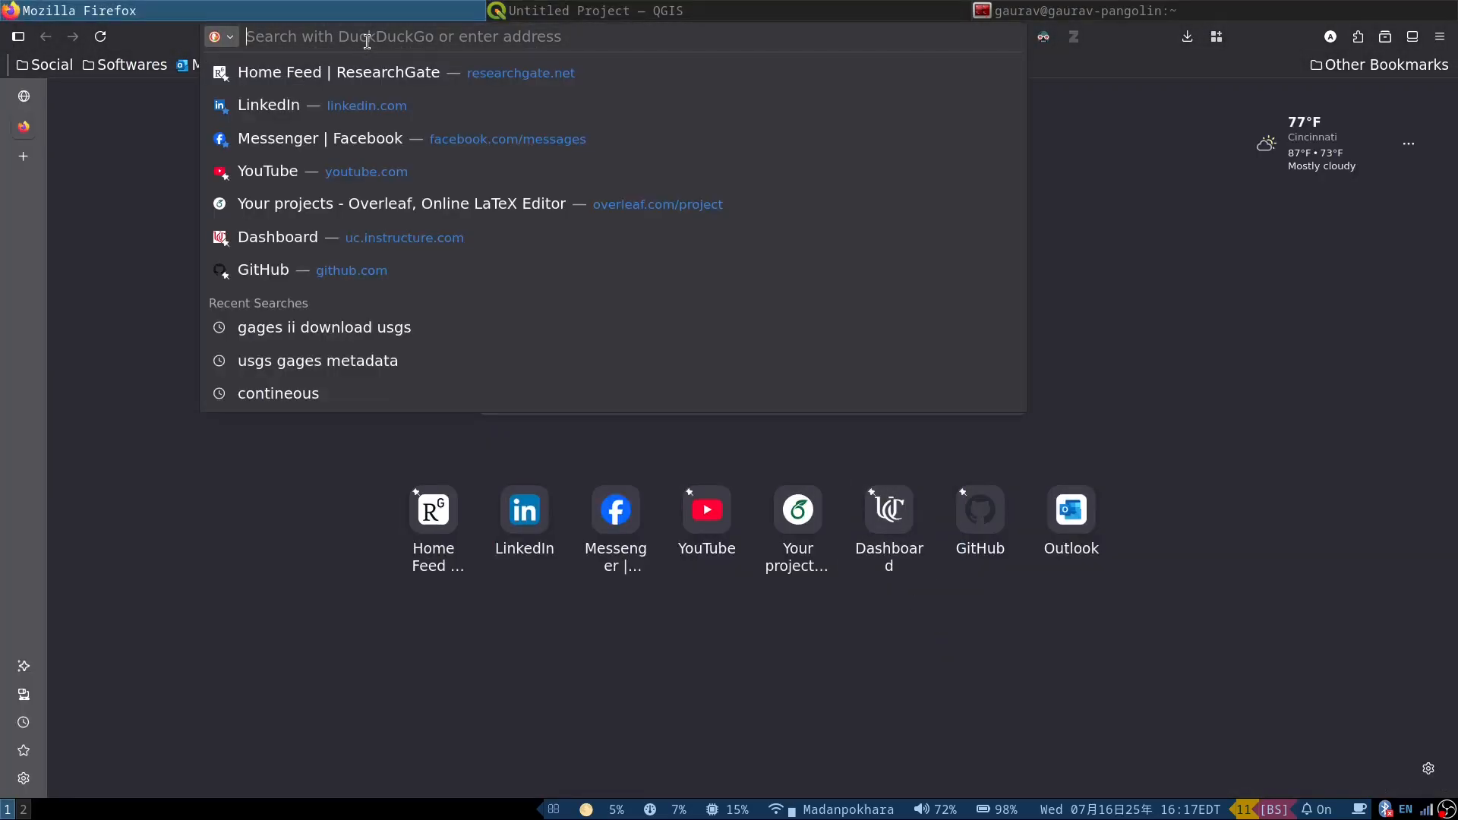
{"action": "type", "text": "usgs"}
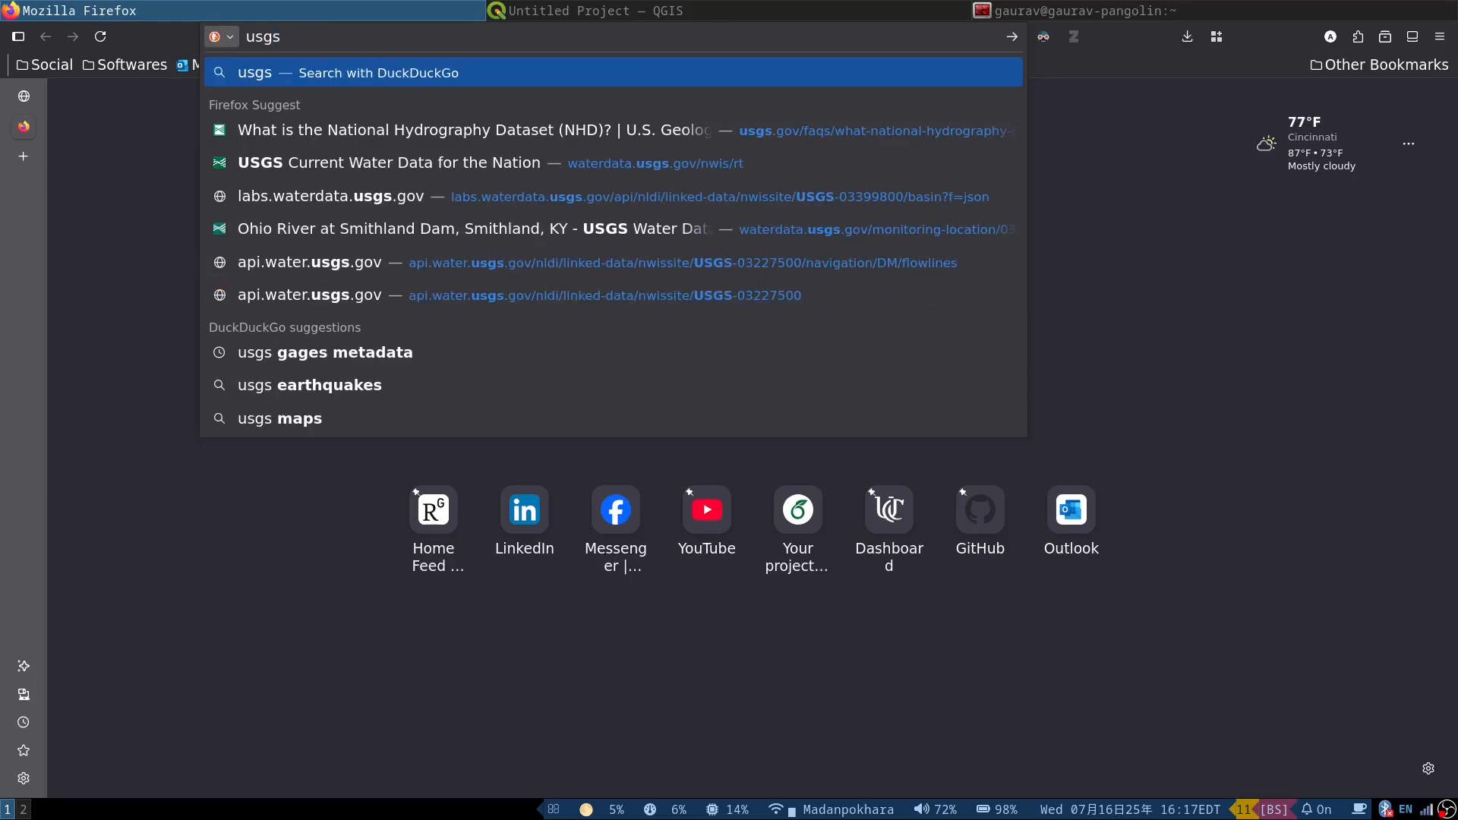
{"action": "type", "text": " sta"}
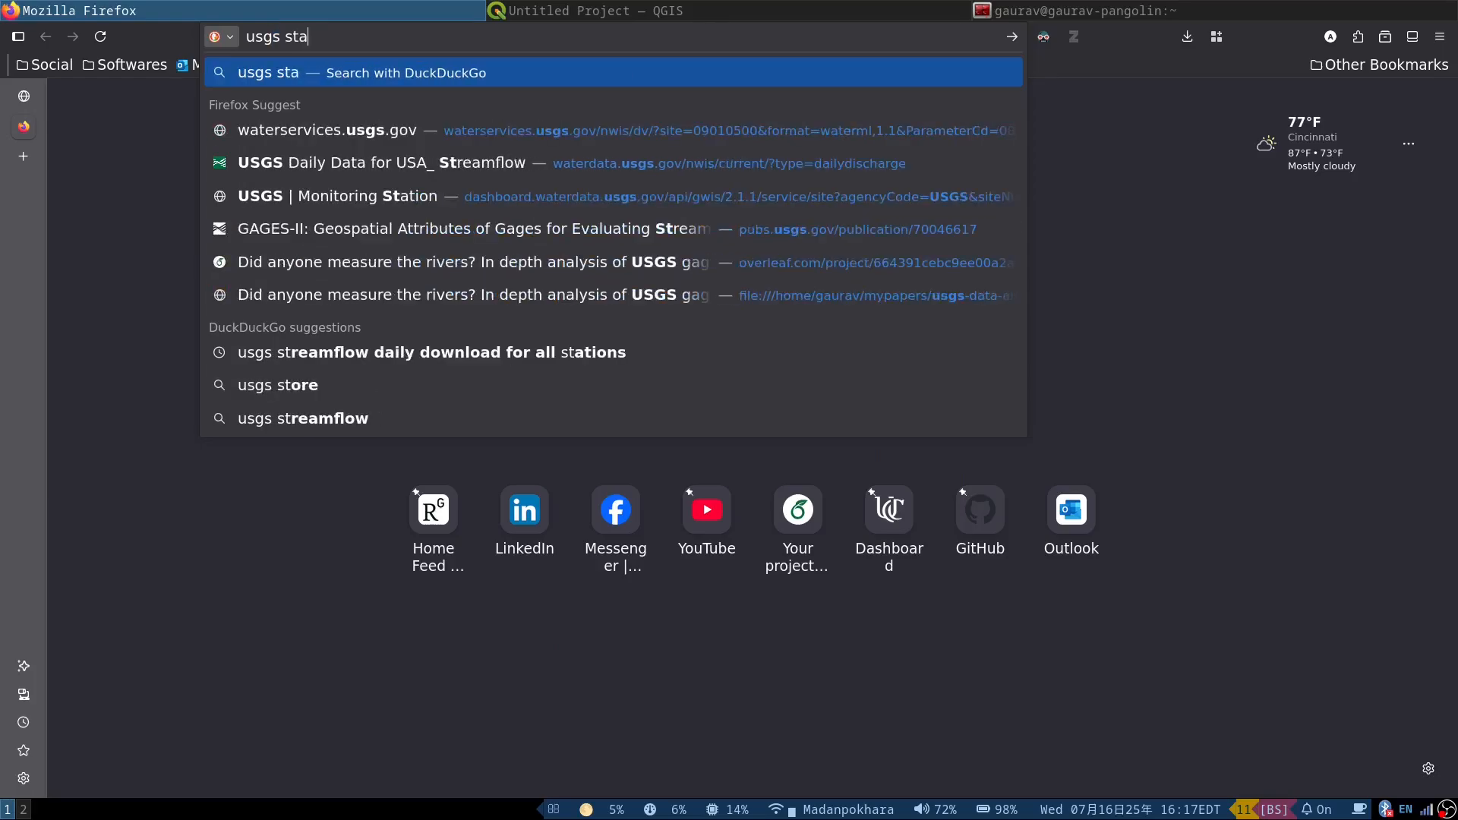
{"action": "type", "text": "tion smithland"}
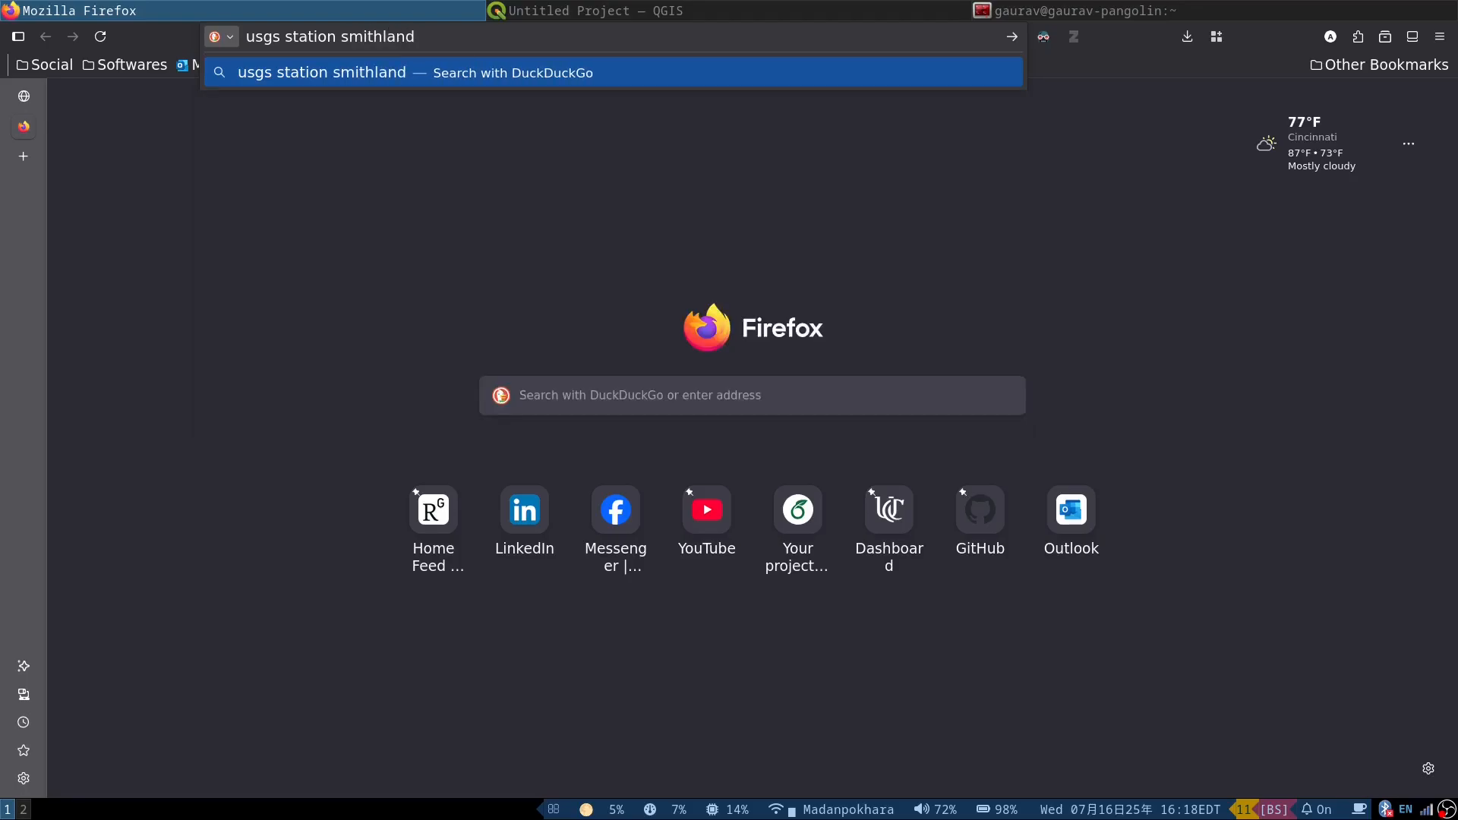
{"action": "key", "text": "Return"}
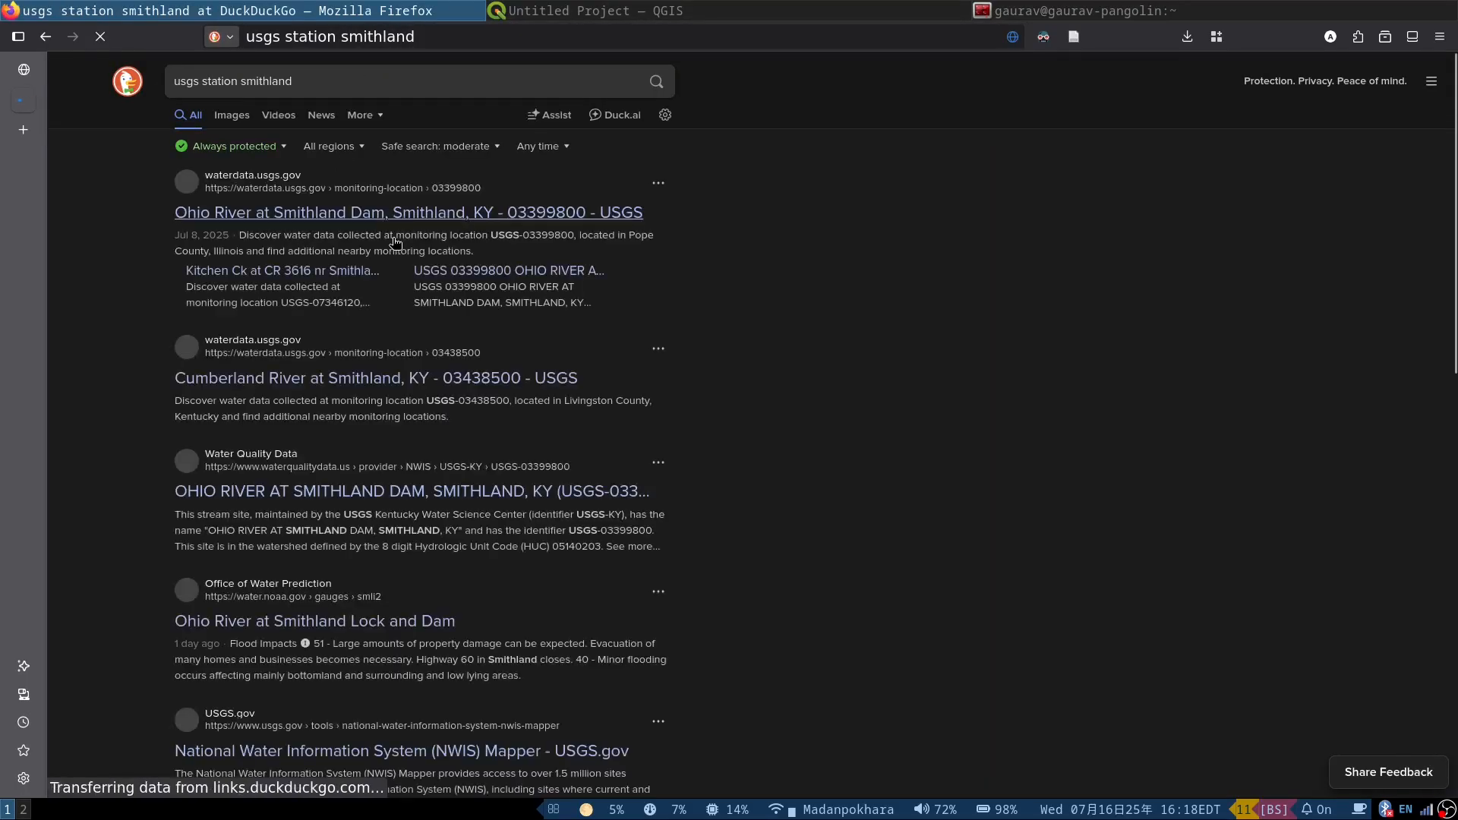
Step: Open the USGS monitoring page for Ohio River at Smithland Dam, Smithland, KY from the search results
{"action": "left_click", "coordinate": [352, 275]}
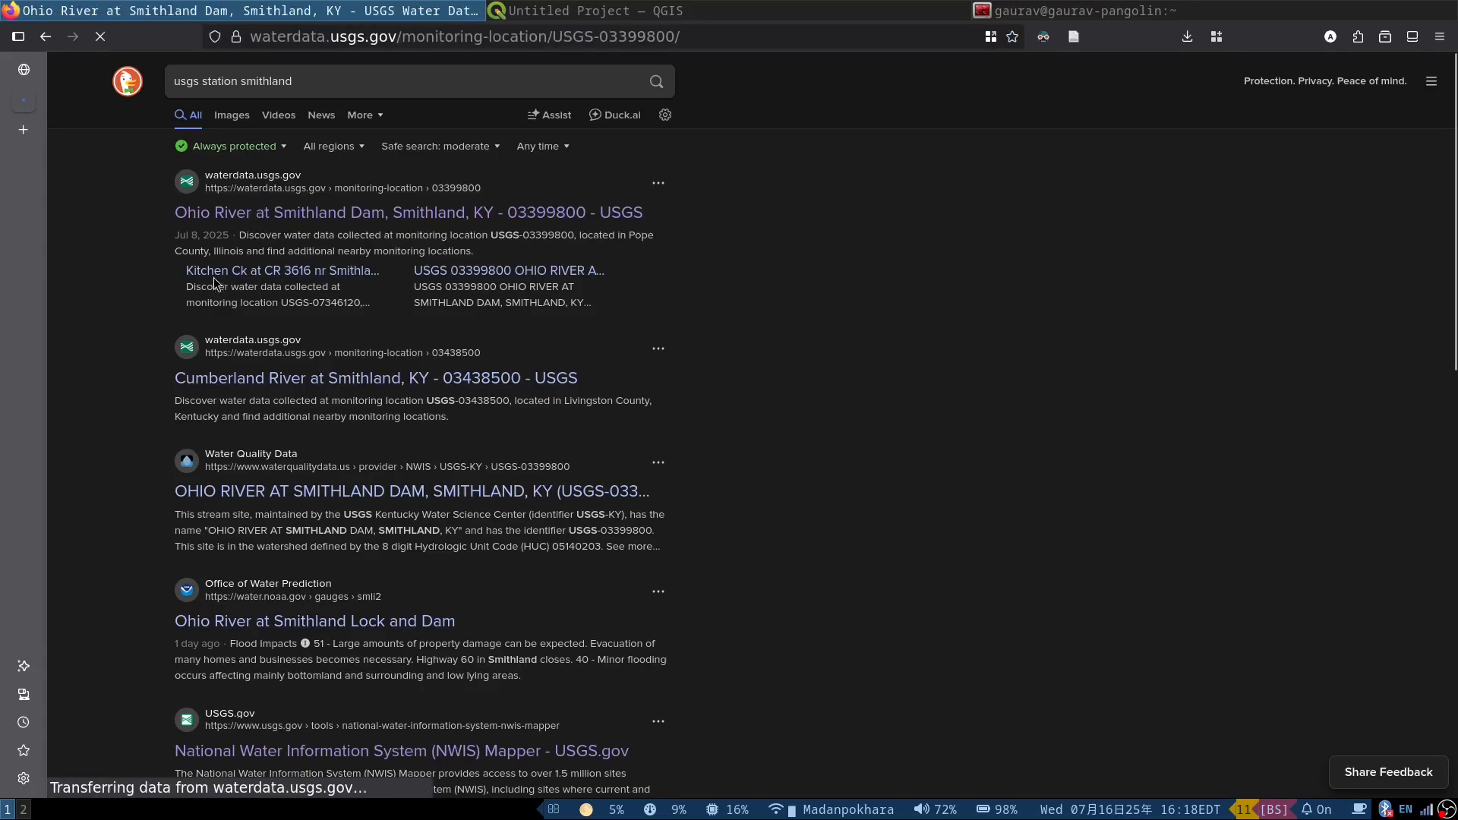
{"action": "left_click", "coordinate": [45, 37]}
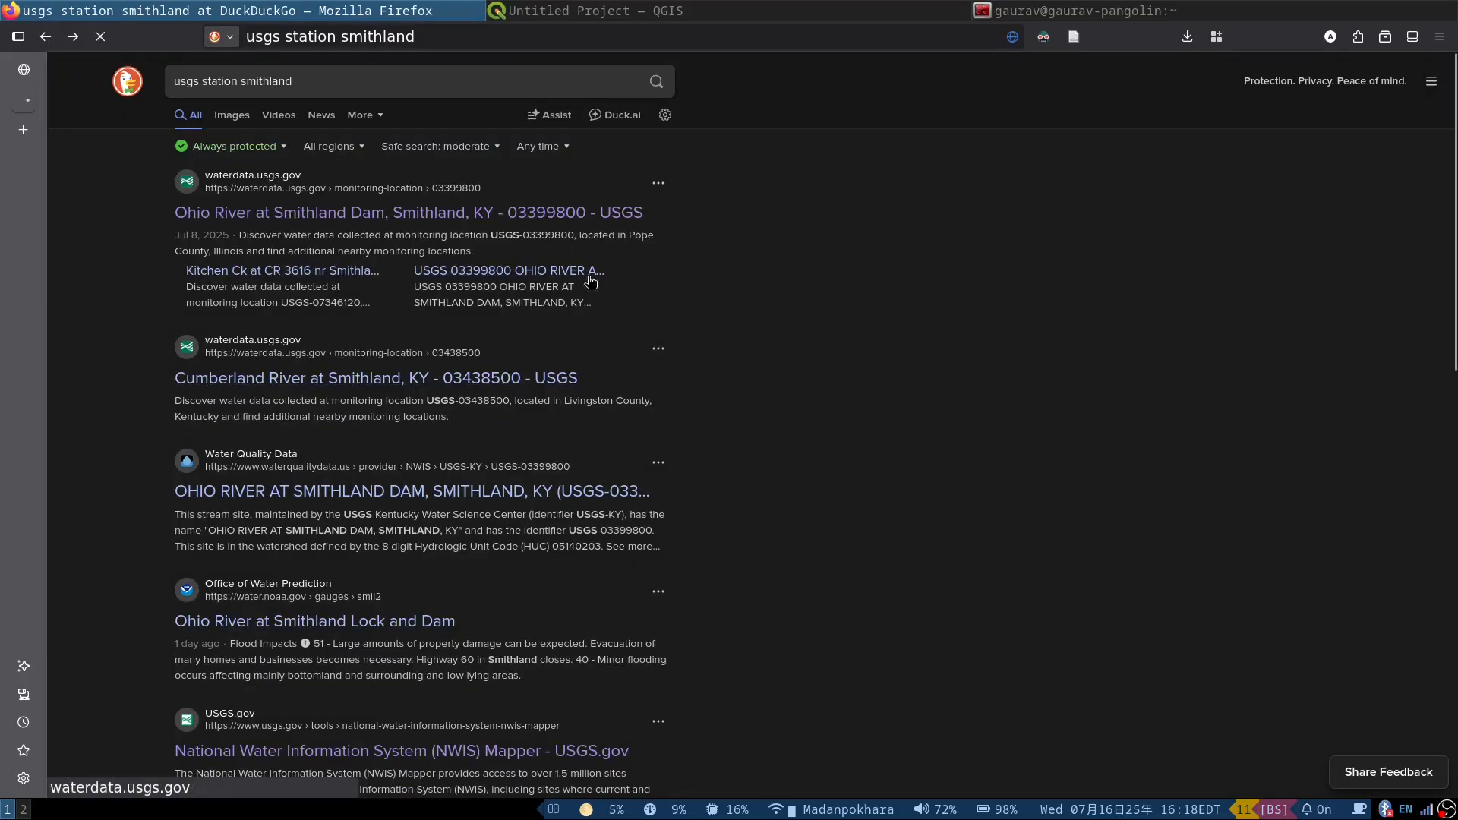
{"action": "left_click", "coordinate": [445, 340]}
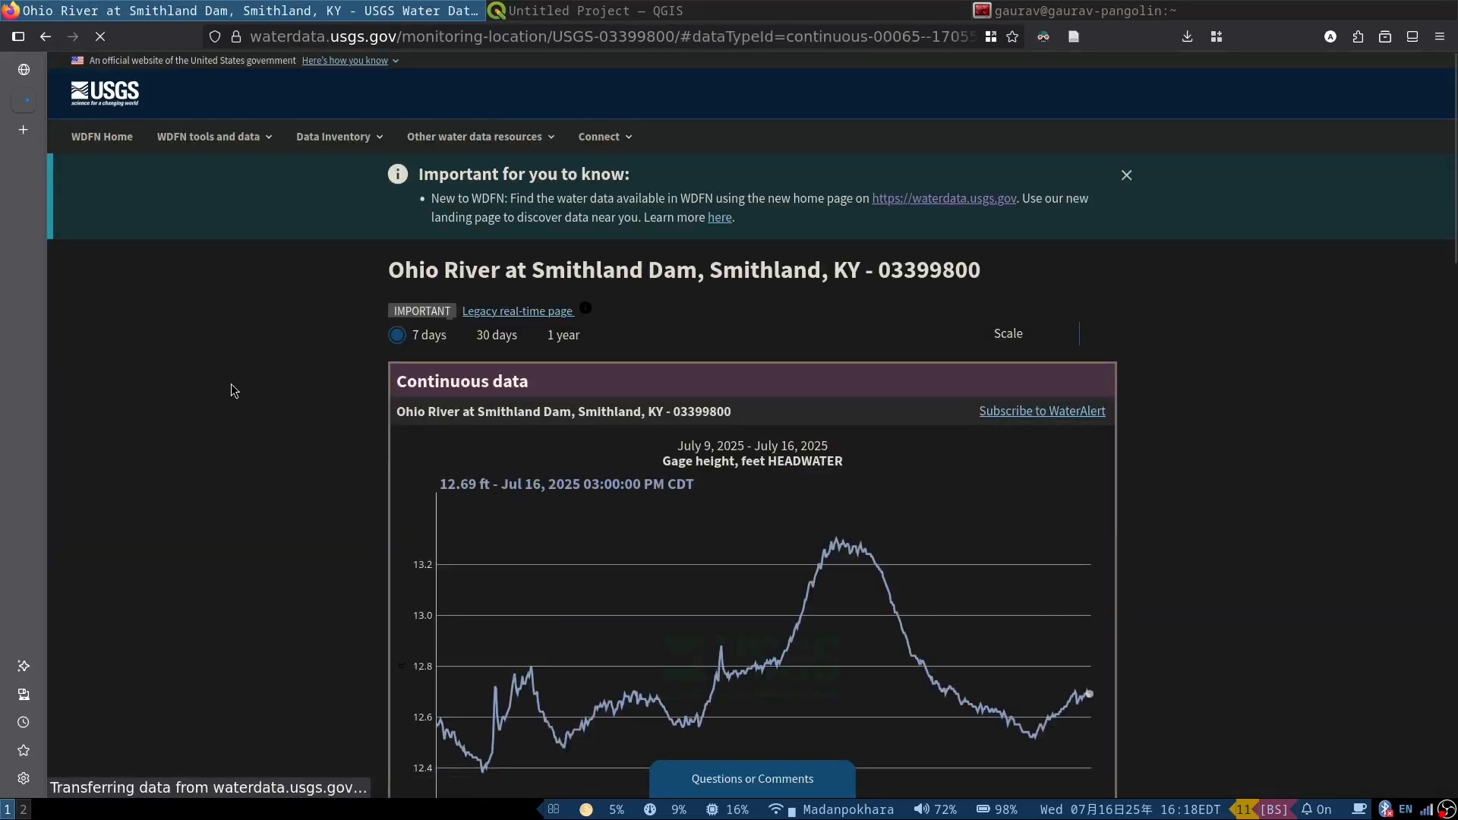
Step: Look over the monitoring page and copy the site number 03399800 from its web address
{"action": "scroll", "coordinate": [308, 430], "scroll_direction": "down", "scroll_amount": 5}
{"action": "scroll", "coordinate": [307, 426], "scroll_direction": "down", "scroll_amount": 10}
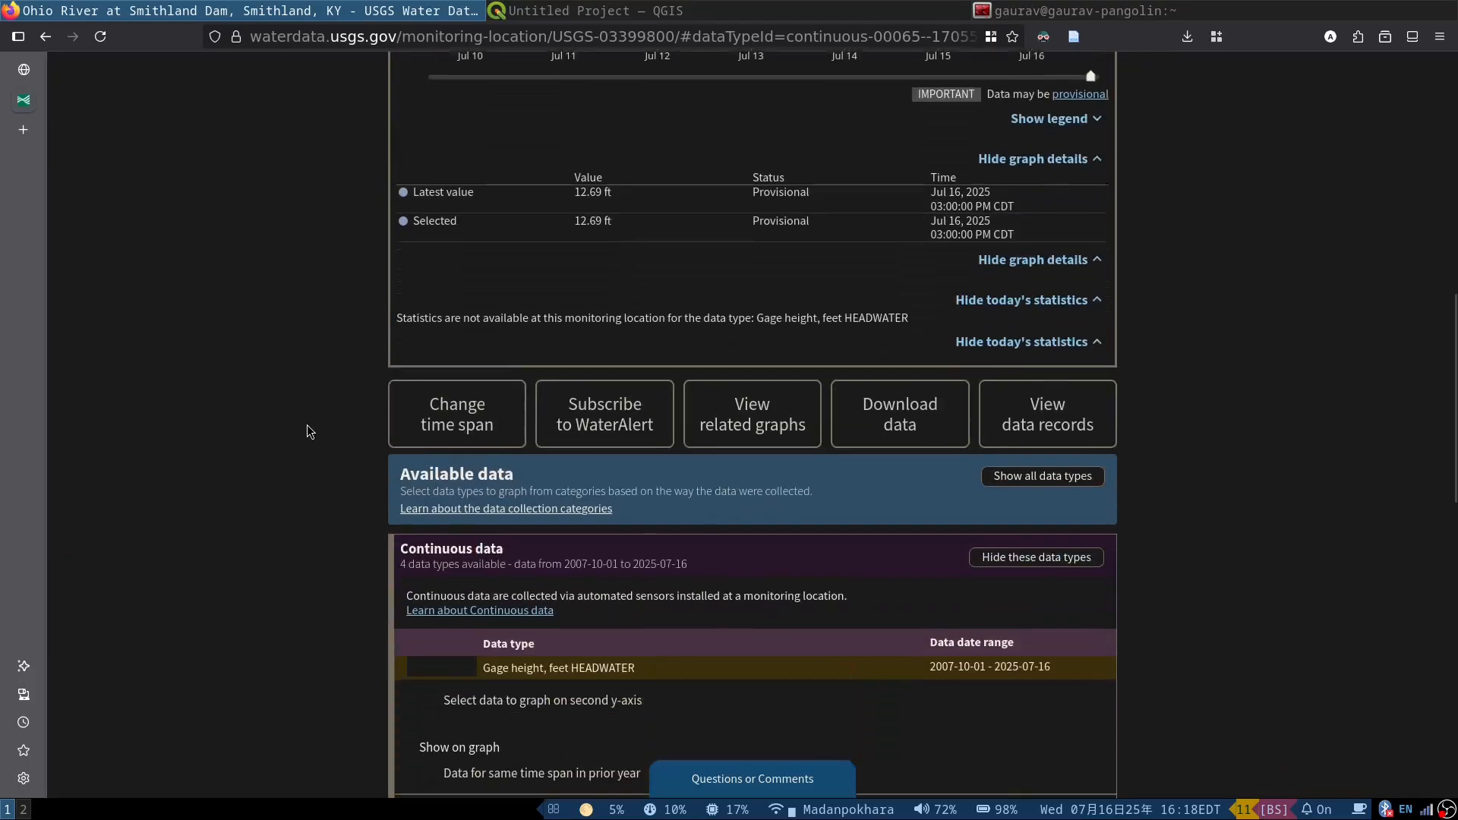
{"action": "scroll", "coordinate": [307, 421], "scroll_direction": "up", "scroll_amount": 15}
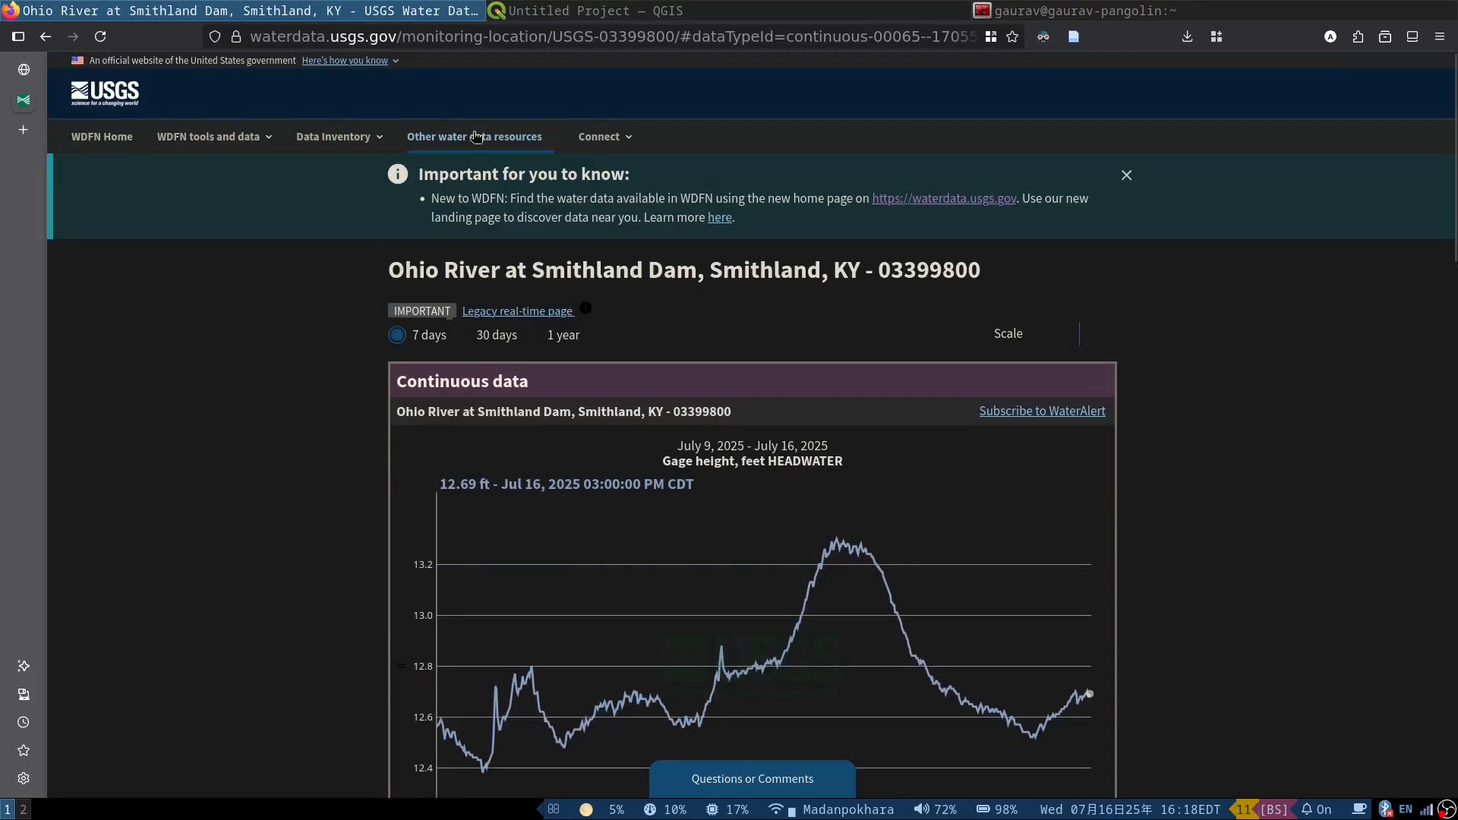
{"action": "left_click_drag", "start_coordinate": [600, 36], "coordinate": [675, 36]}
{"action": "key", "text": "ctrl+c"}
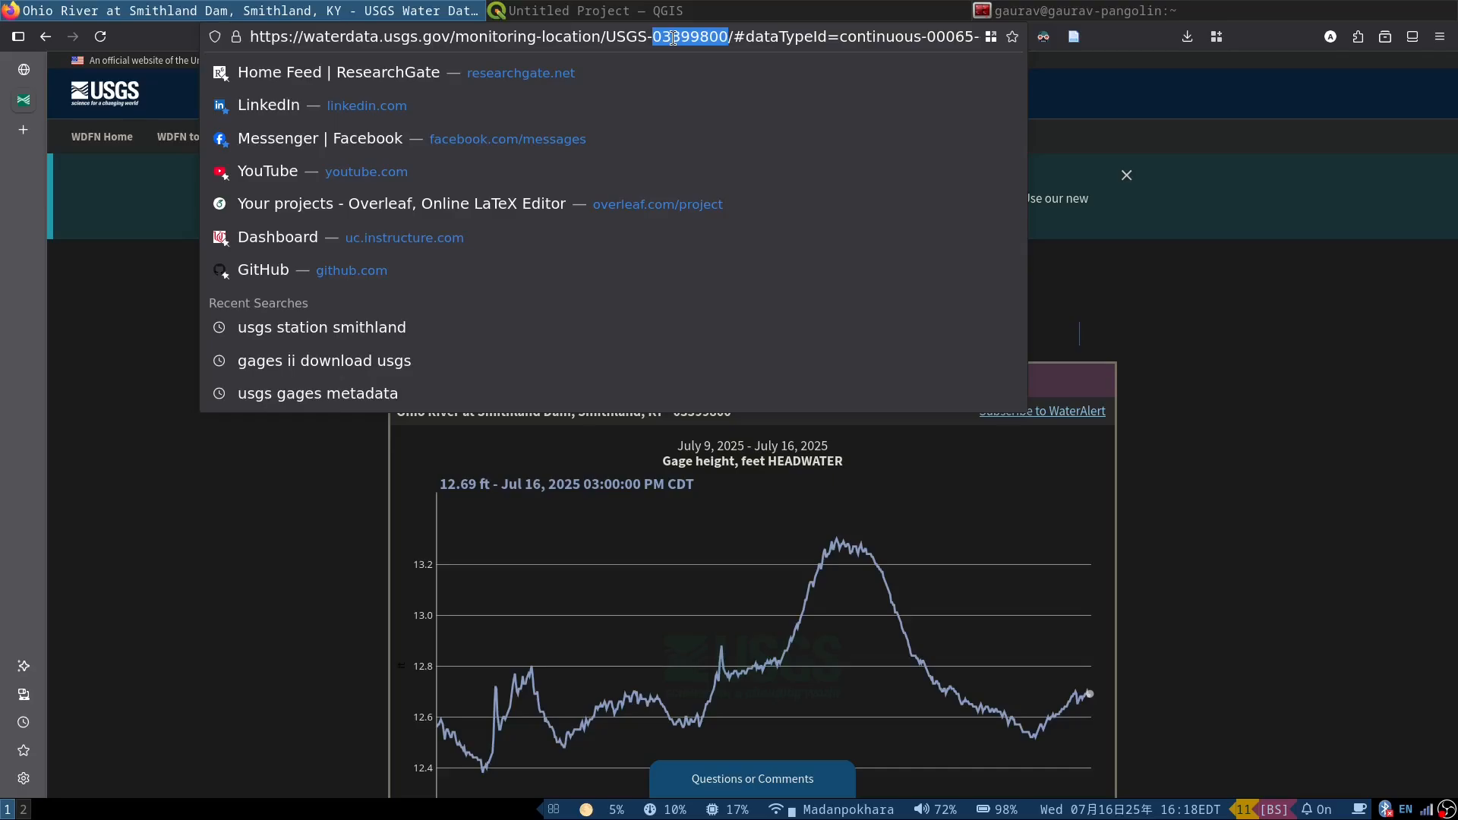
{"action": "left_click", "coordinate": [261, 523]}
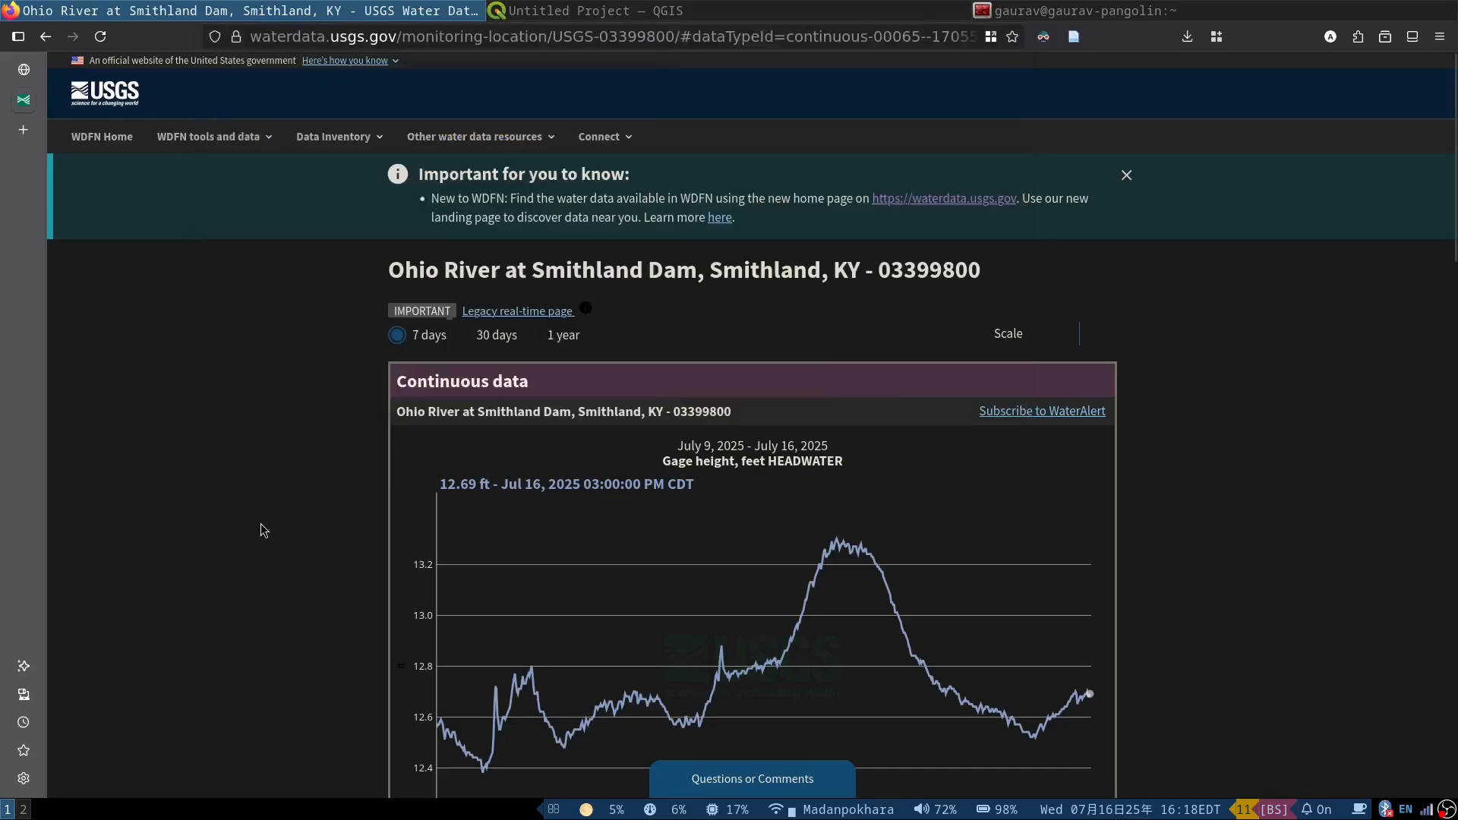
Step: Examine the upstream basin, flowlines and neighbouring stations around Smithland Dam on the monitoring locations map
{"action": "scroll", "coordinate": [278, 489], "scroll_direction": "down", "scroll_amount": 12}
{"action": "scroll", "coordinate": [277, 468], "scroll_direction": "down", "scroll_amount": 5}
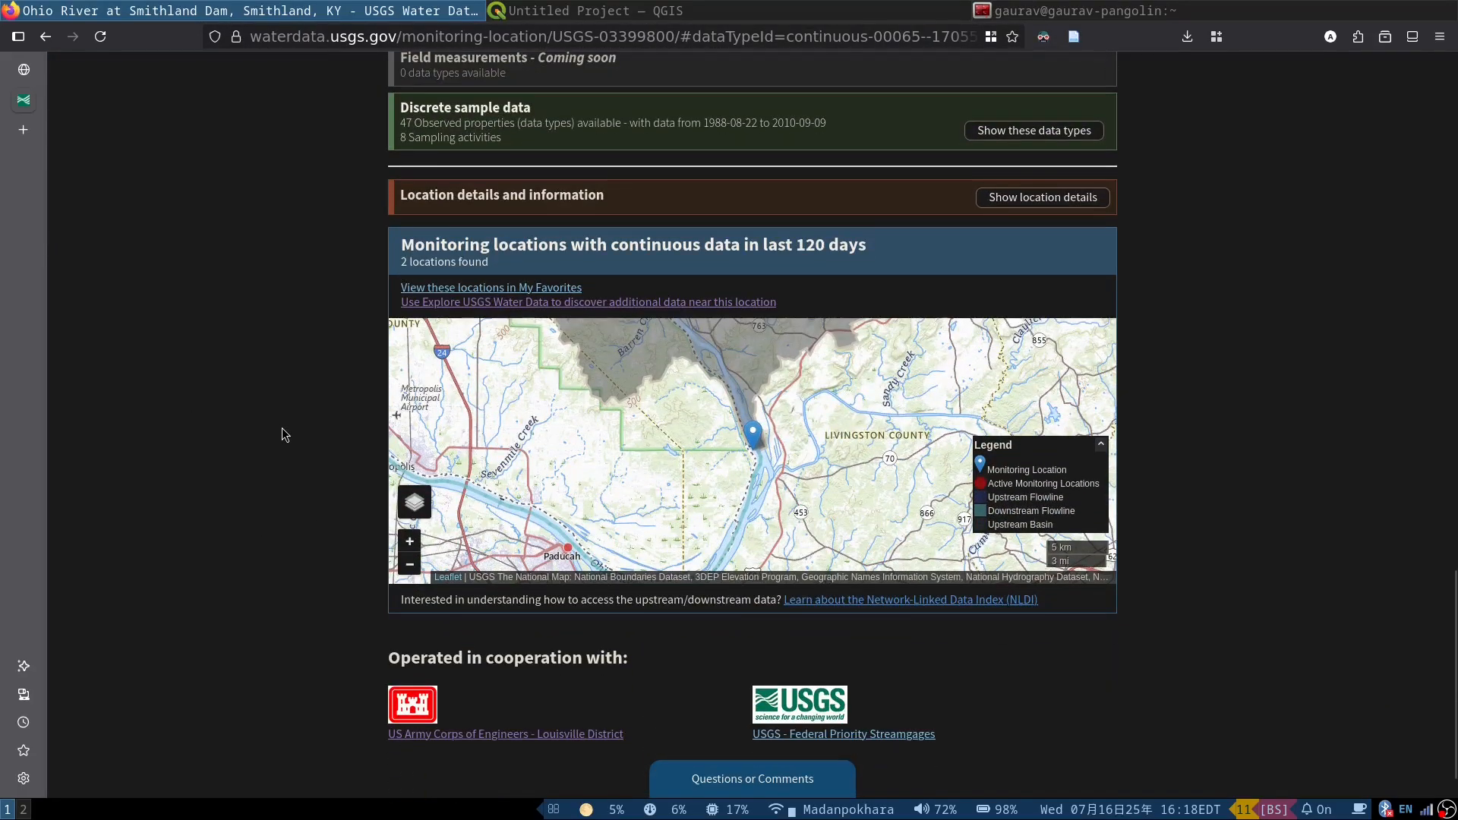
{"action": "scroll", "coordinate": [705, 463], "scroll_direction": "down", "scroll_amount": 1}
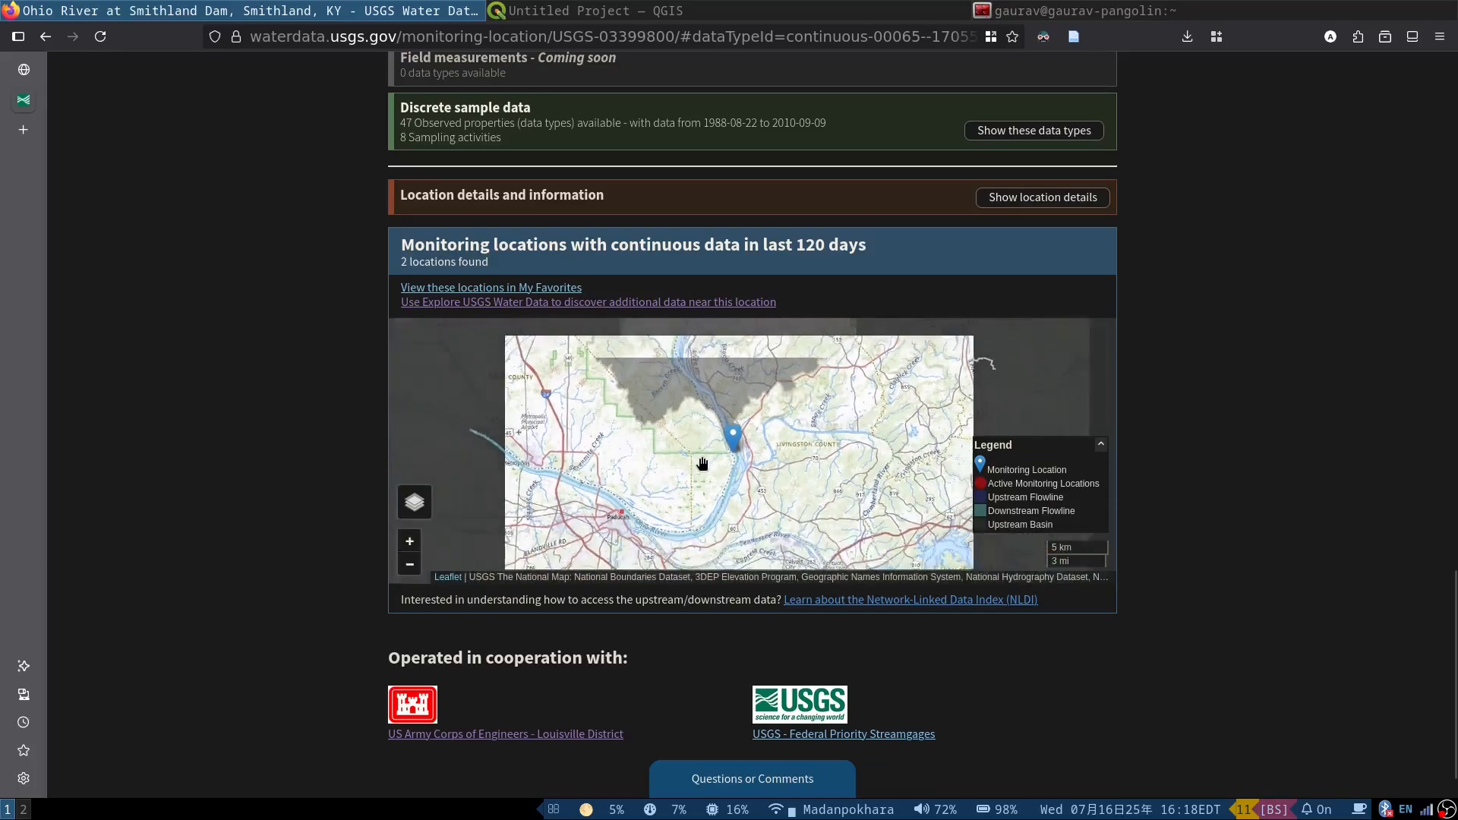
{"action": "scroll", "coordinate": [653, 486], "scroll_direction": "down", "scroll_amount": 1}
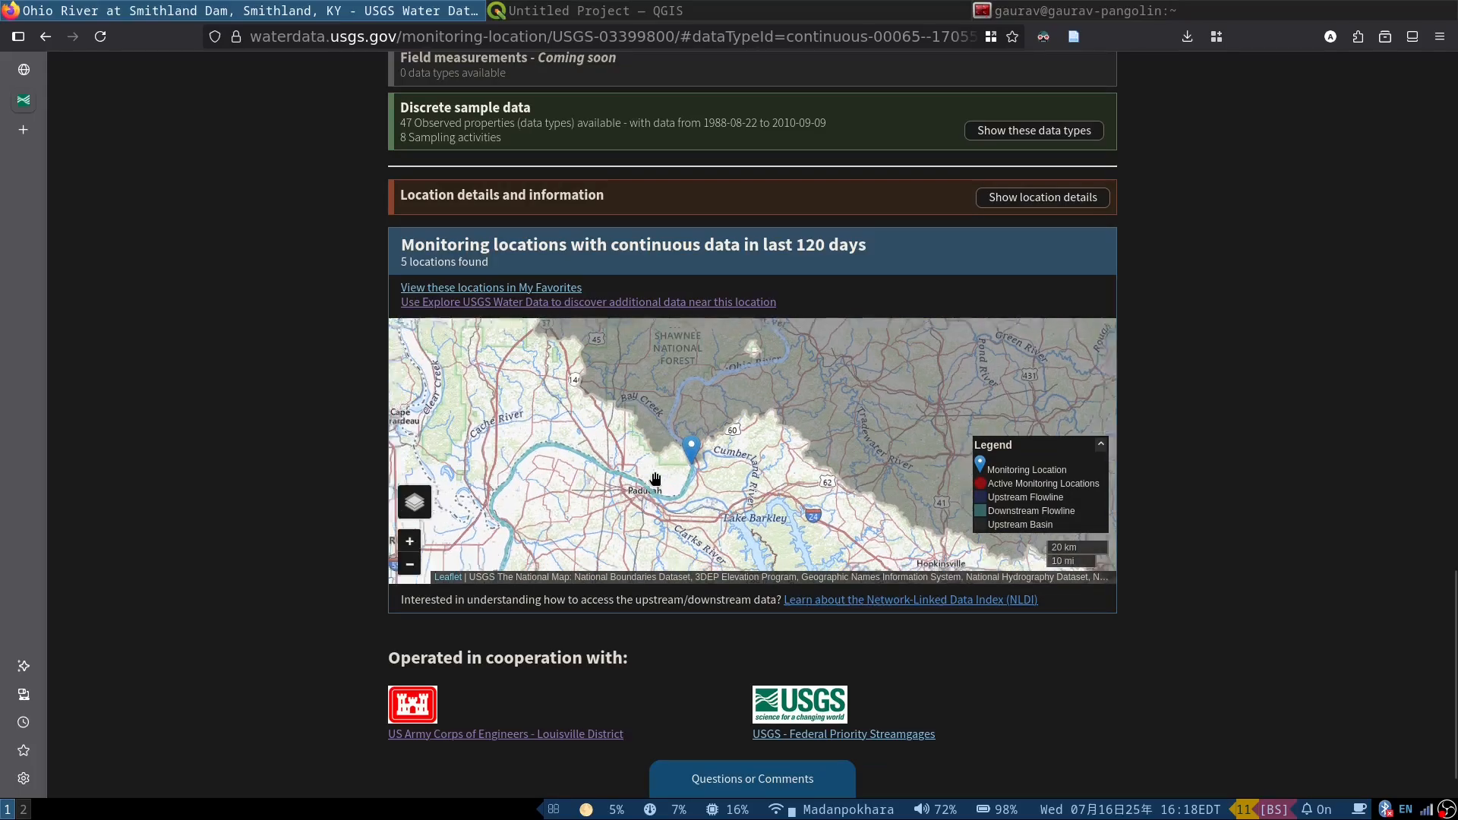
{"action": "scroll", "coordinate": [547, 481], "scroll_direction": "down", "scroll_amount": 1}
{"action": "scroll", "coordinate": [548, 482], "scroll_direction": "down", "scroll_amount": 1}
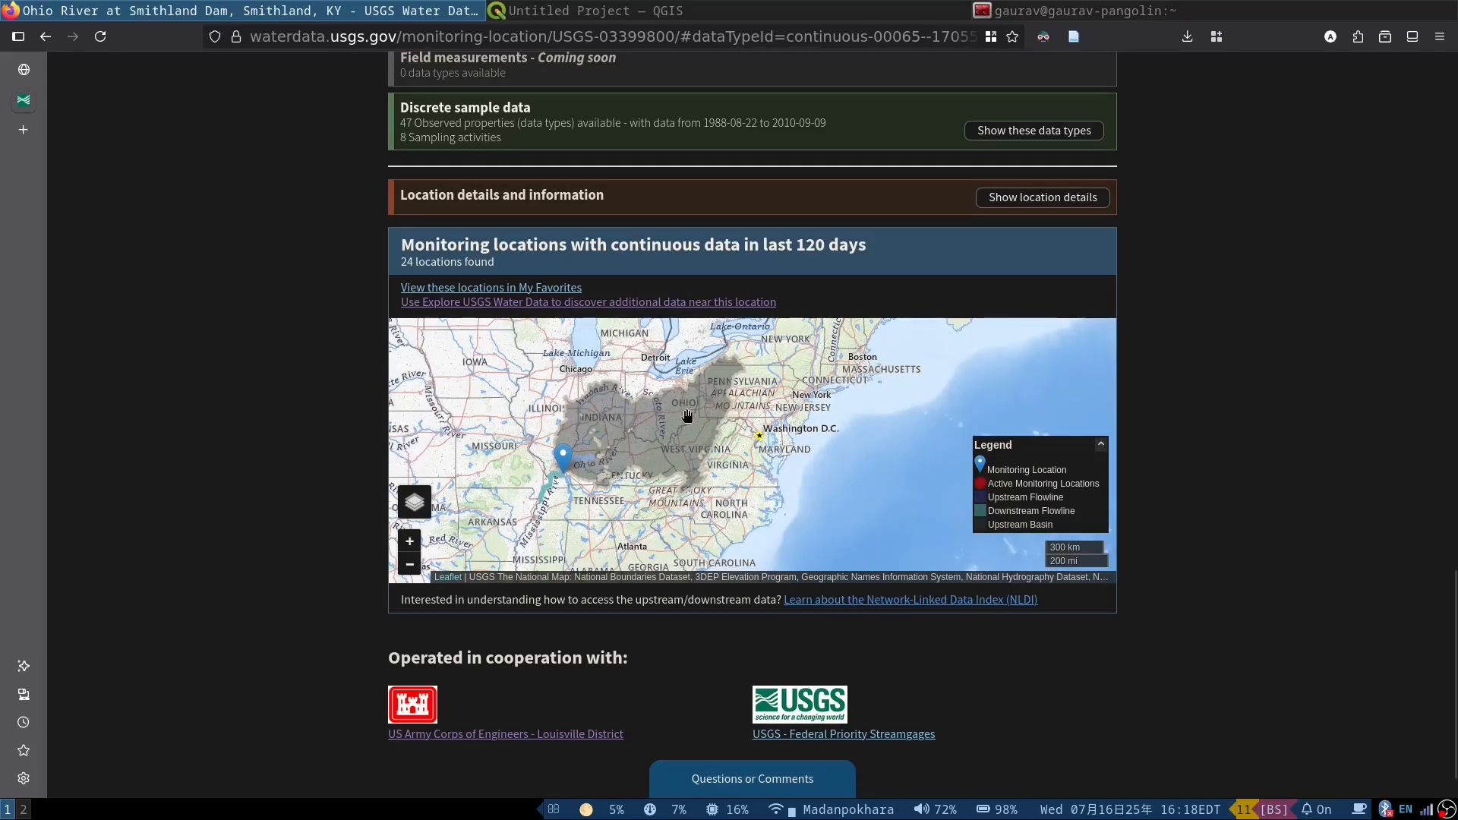
{"action": "scroll", "coordinate": [532, 498], "scroll_direction": "up", "scroll_amount": 3}
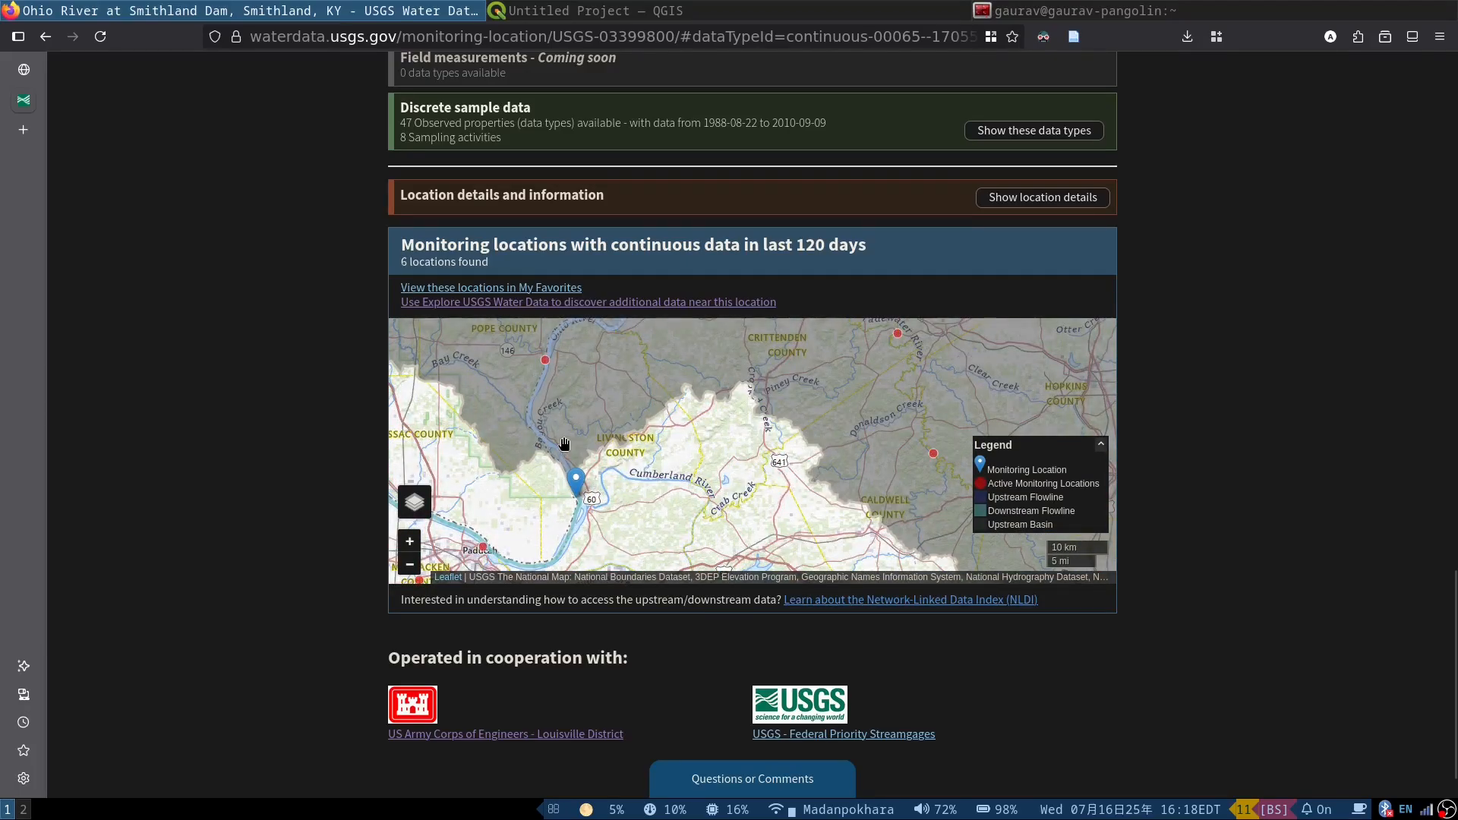
{"action": "scroll", "coordinate": [575, 496], "scroll_direction": "down", "scroll_amount": 2}
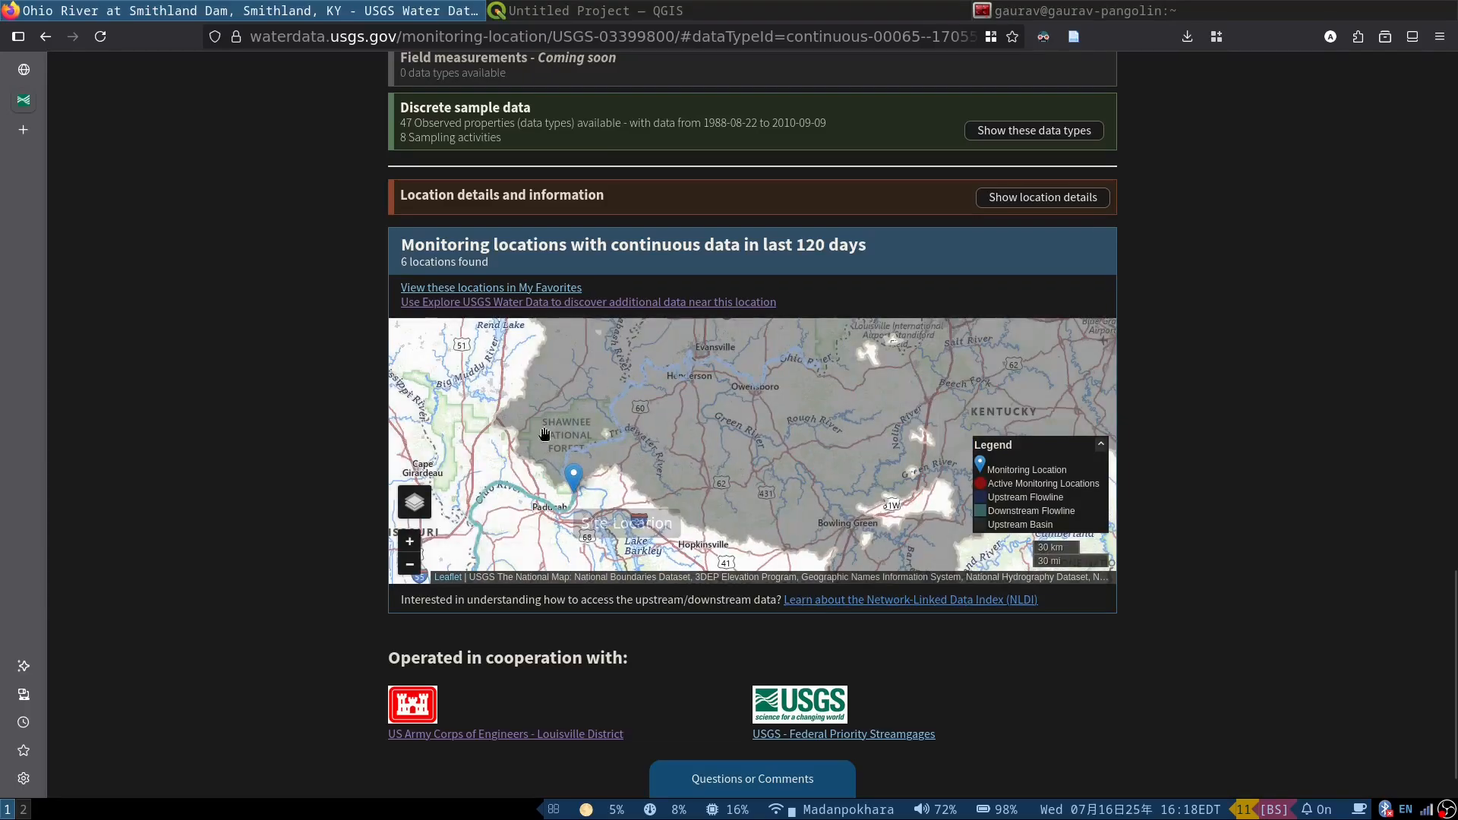
{"action": "scroll", "coordinate": [575, 477], "scroll_direction": "up", "scroll_amount": 2}
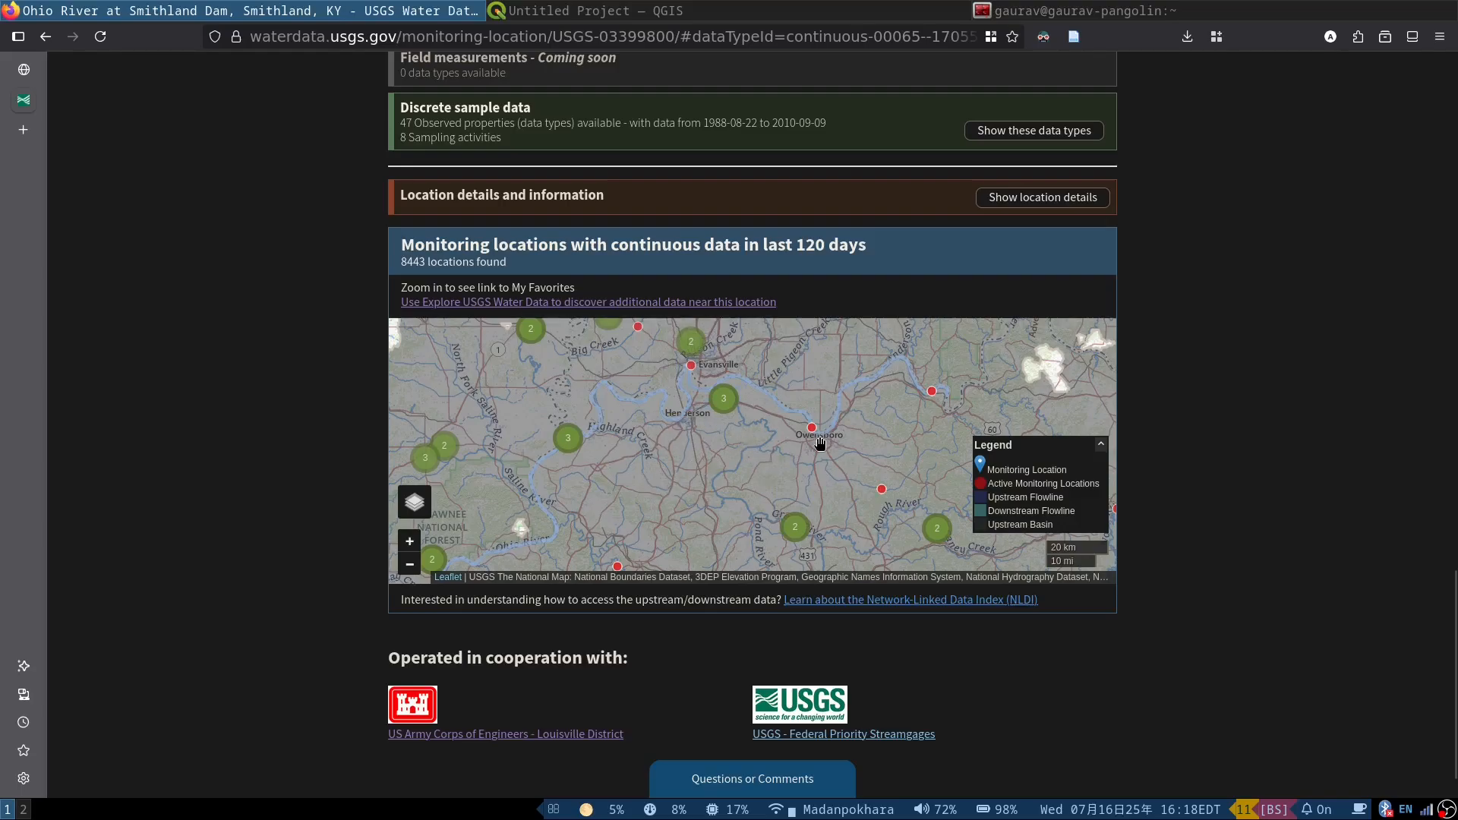
Step: Load the NLDI linked-data JSON for site USGS-03399800 by replacing the site number in the API address, and highlight the station name
{"action": "left_click", "coordinate": [24, 75]}
{"action": "left_click_drag", "start_coordinate": [250, 35], "coordinate": [392, 38]}
{"action": "left_click", "coordinate": [423, 36]}
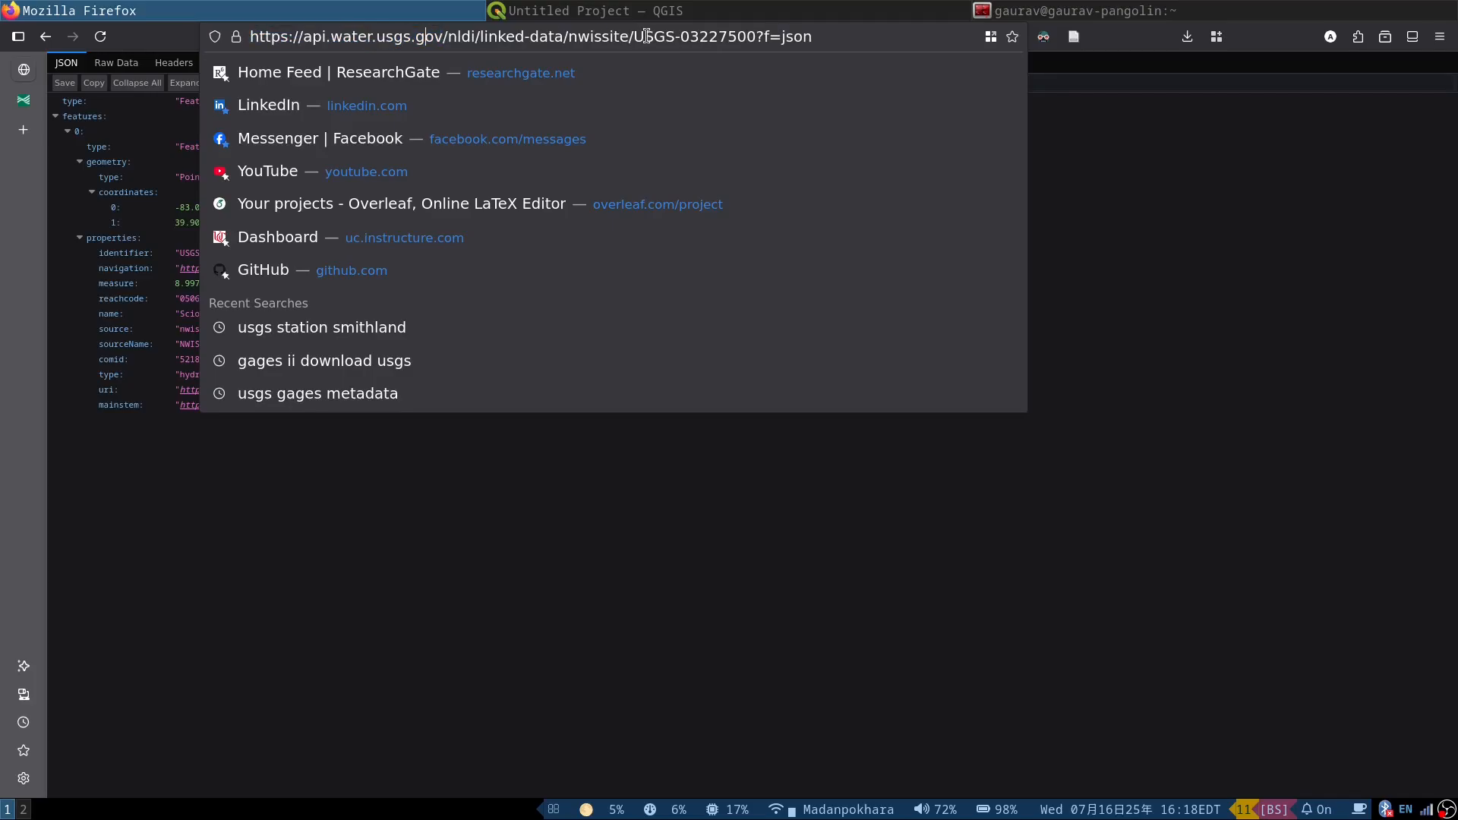
{"action": "left_click_drag", "start_coordinate": [633, 36], "coordinate": [859, 29]}
{"action": "left_click", "coordinate": [857, 30]}
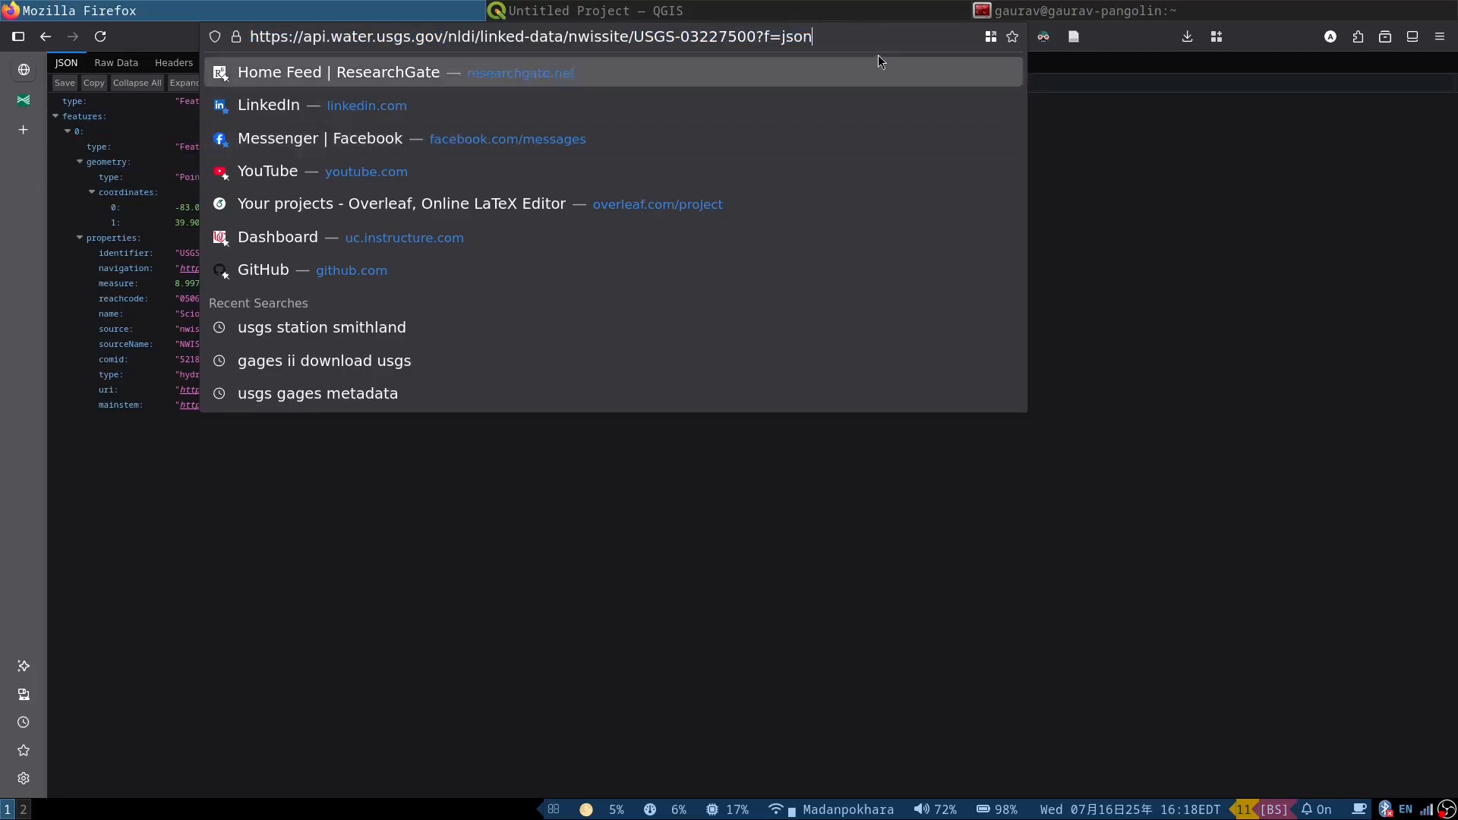
{"action": "double_click", "coordinate": [719, 37]}
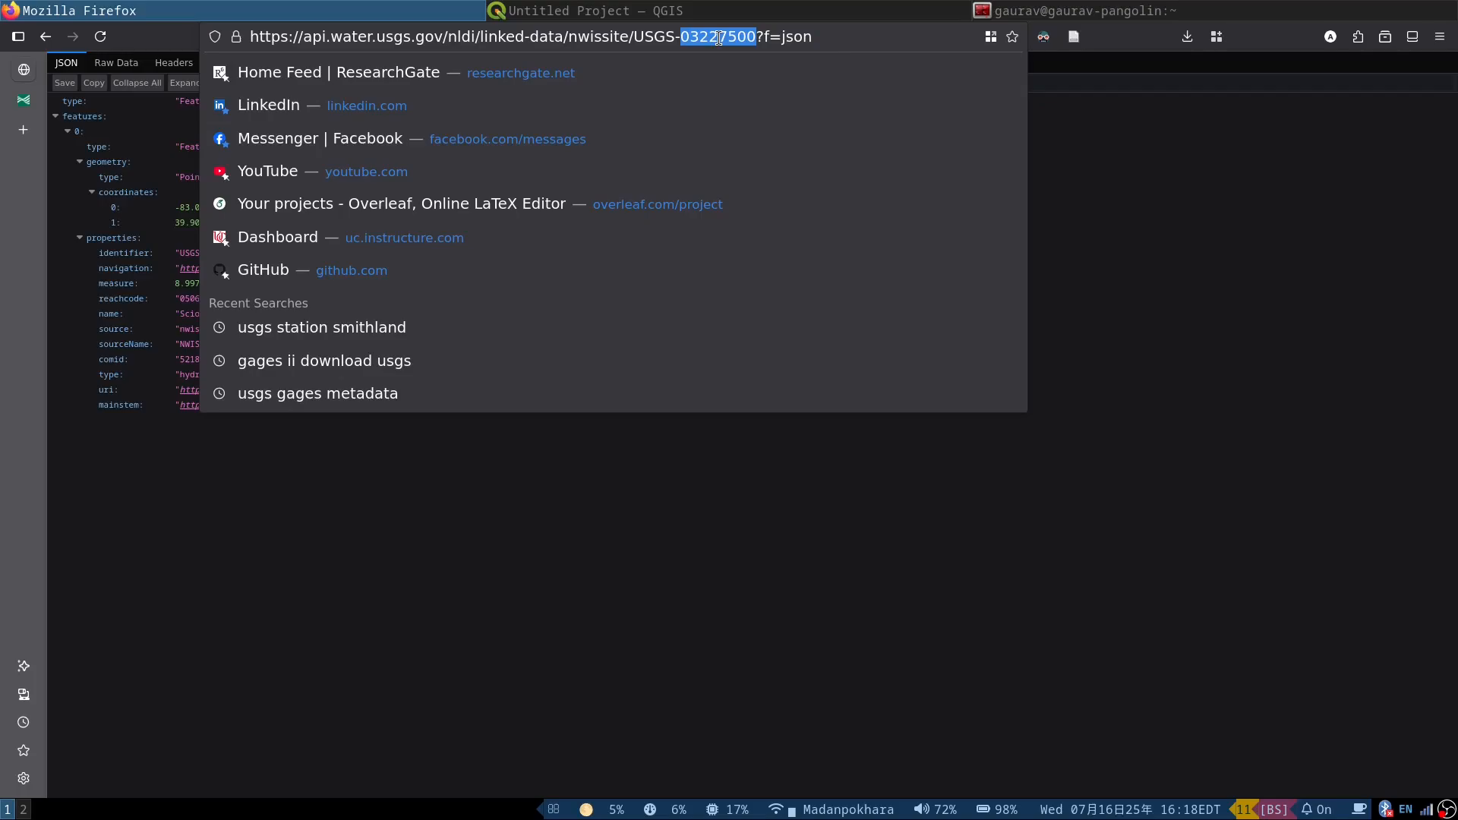
{"action": "key", "text": "ctrl+v"}
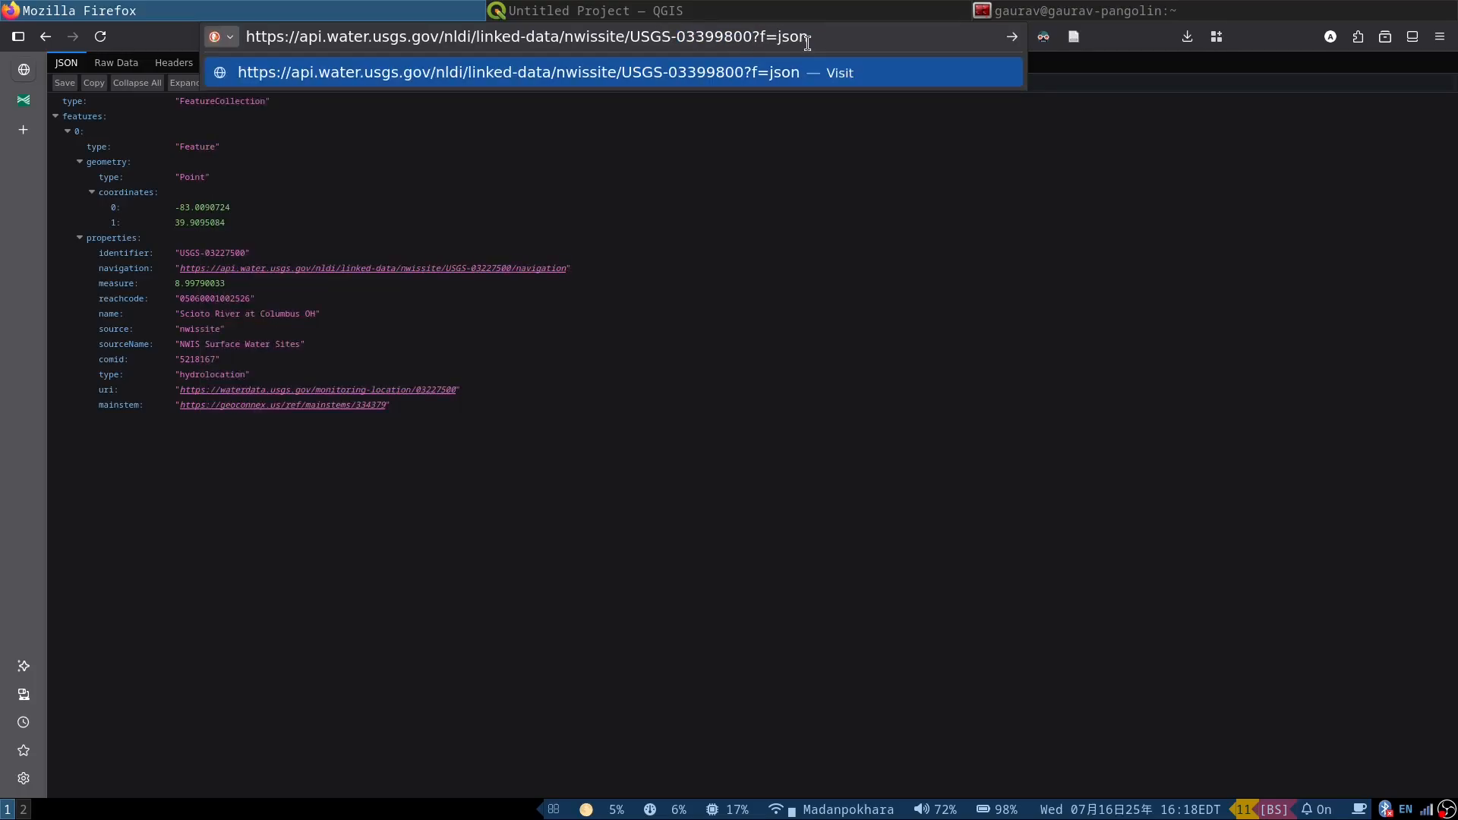
{"action": "key", "text": "Return"}
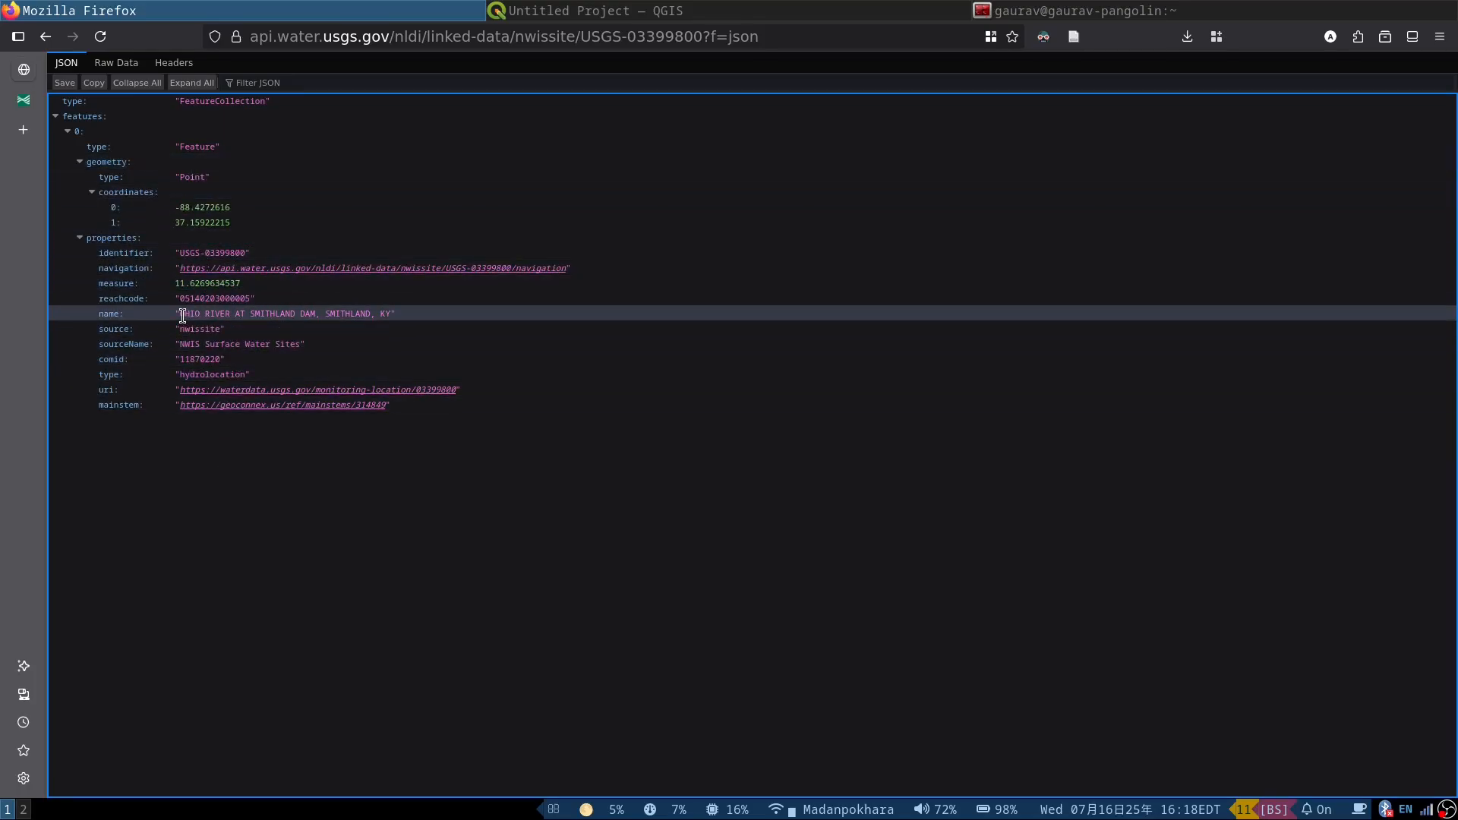
{"action": "left_click_drag", "start_coordinate": [180, 314], "coordinate": [352, 313]}
{"action": "left_click", "coordinate": [352, 313]}
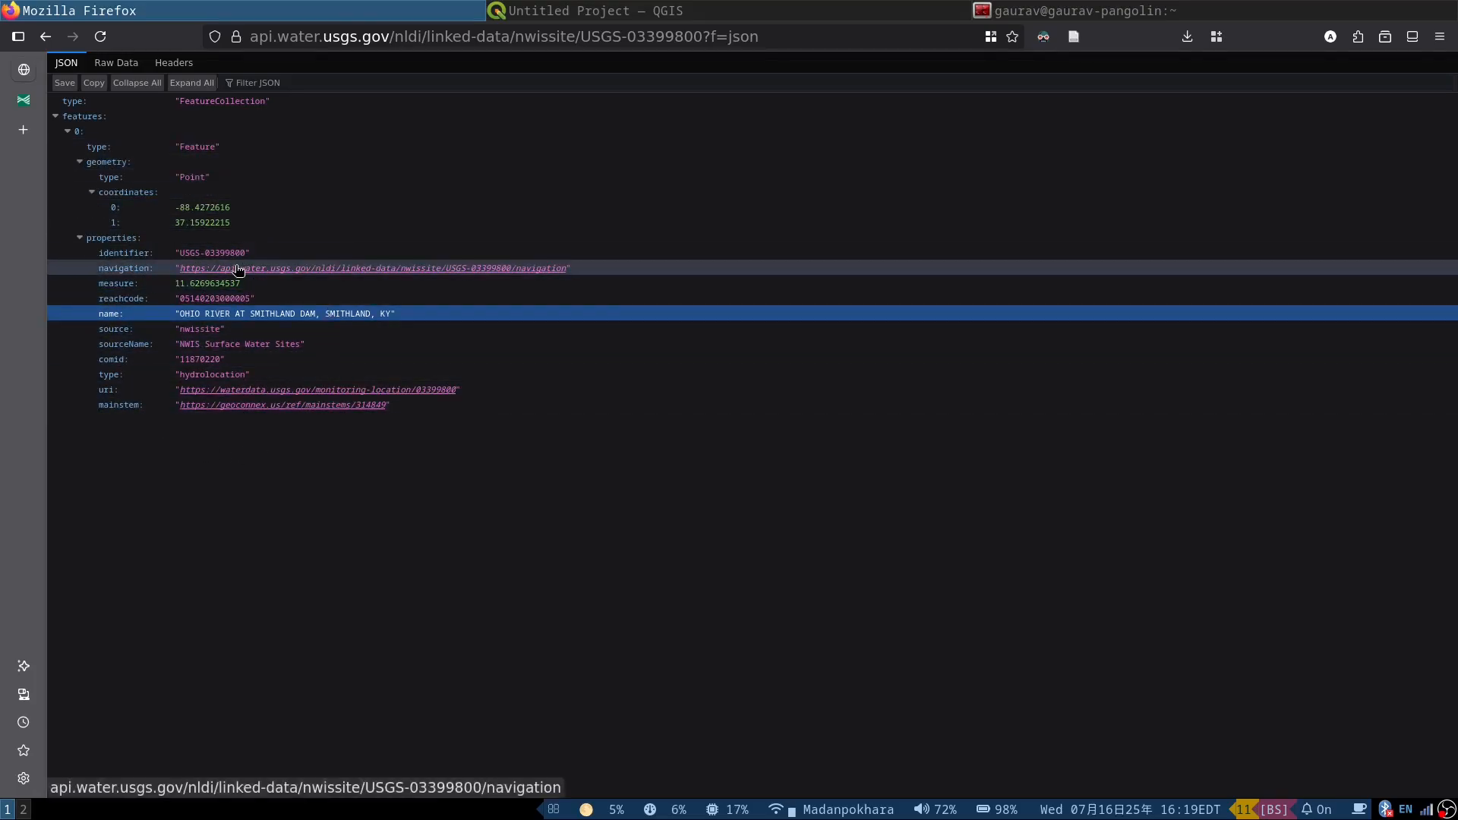
Step: Open the site's navigation links as JSON, follow upstreamTributaries, and look through its available data sources
{"action": "left_click", "coordinate": [297, 271]}
{"action": "left_click", "coordinate": [315, 82]}
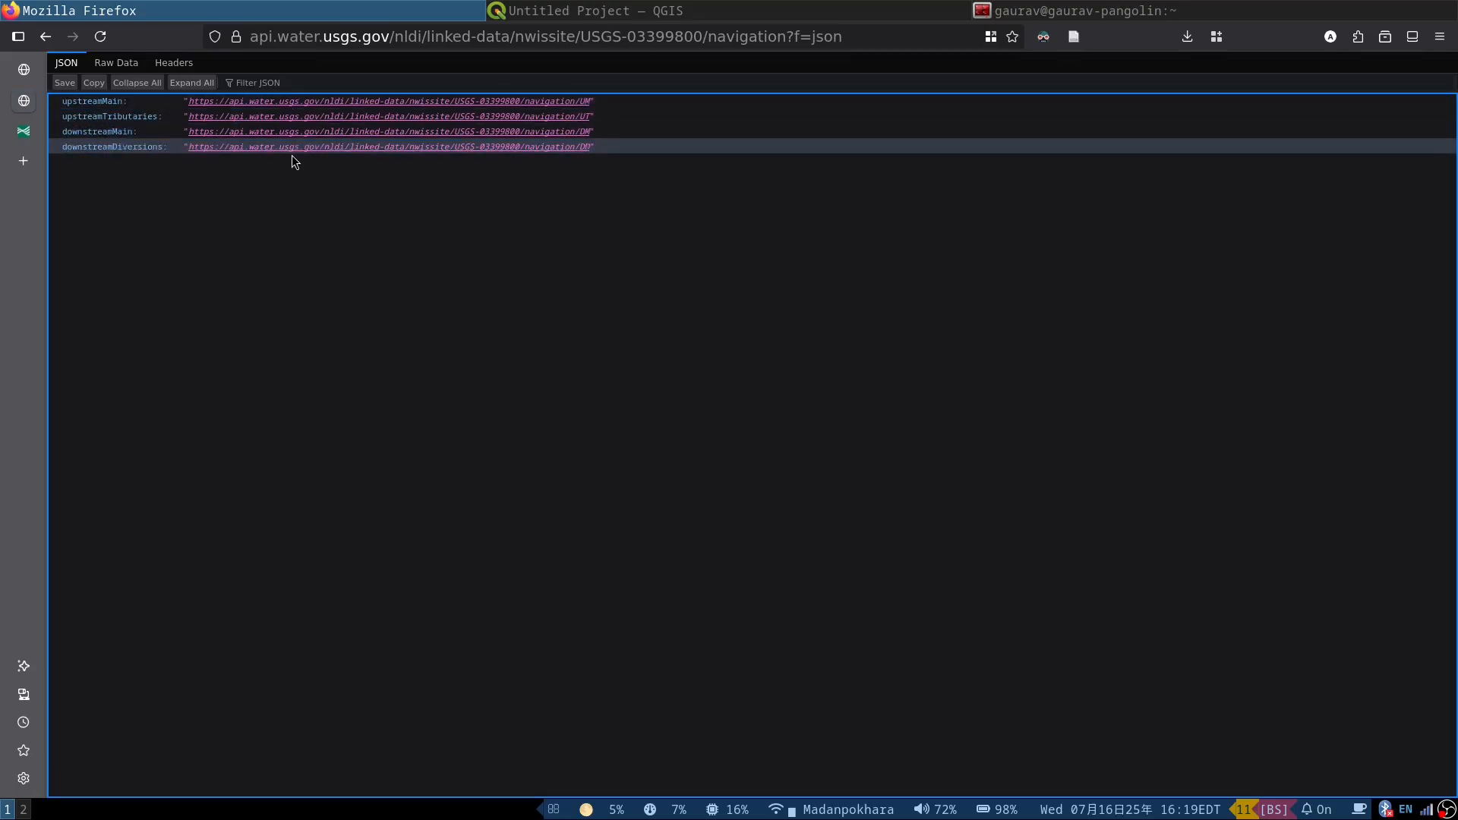
{"action": "left_click", "coordinate": [247, 118]}
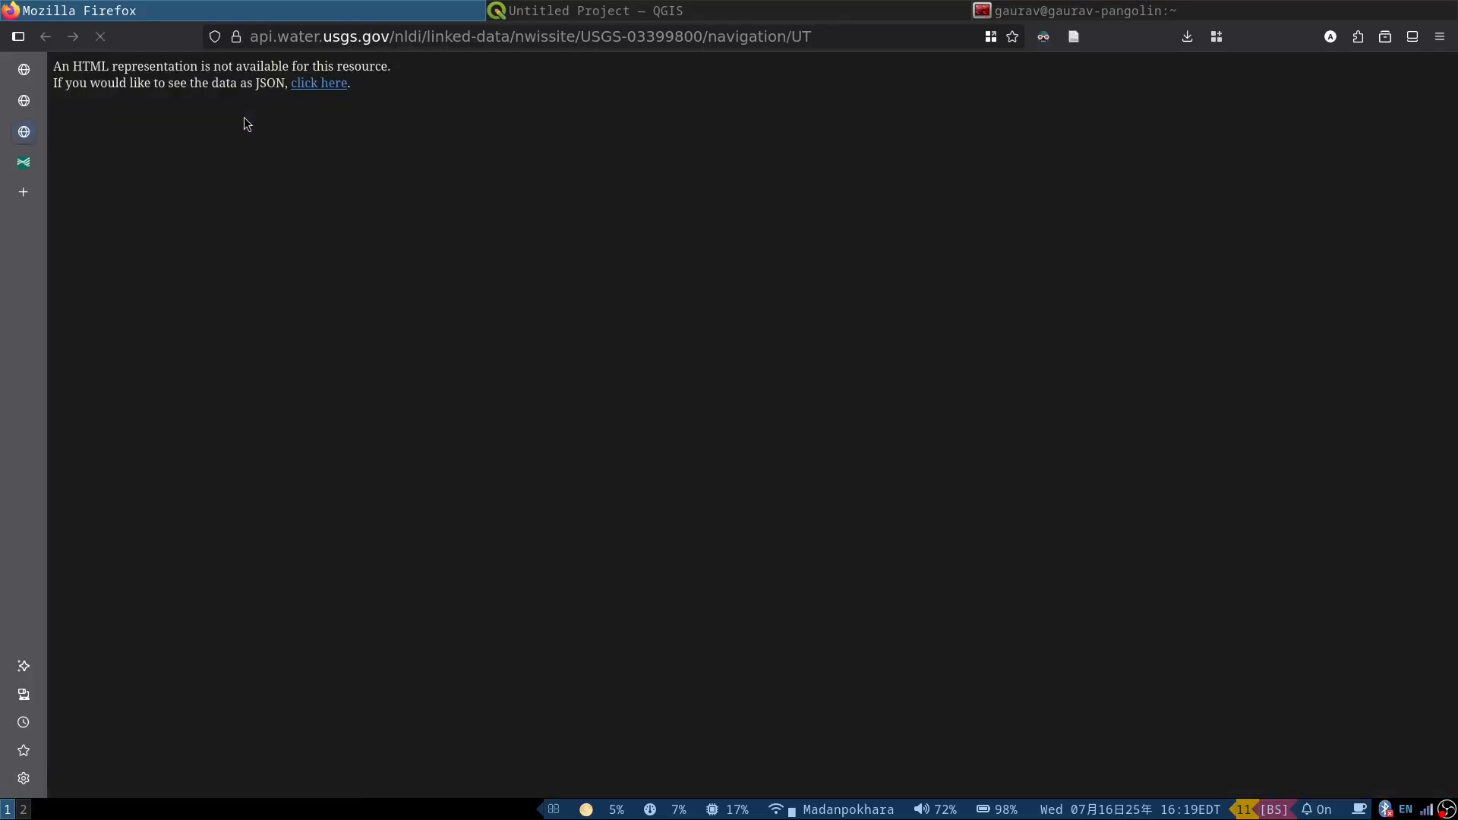
{"action": "left_click", "coordinate": [309, 84]}
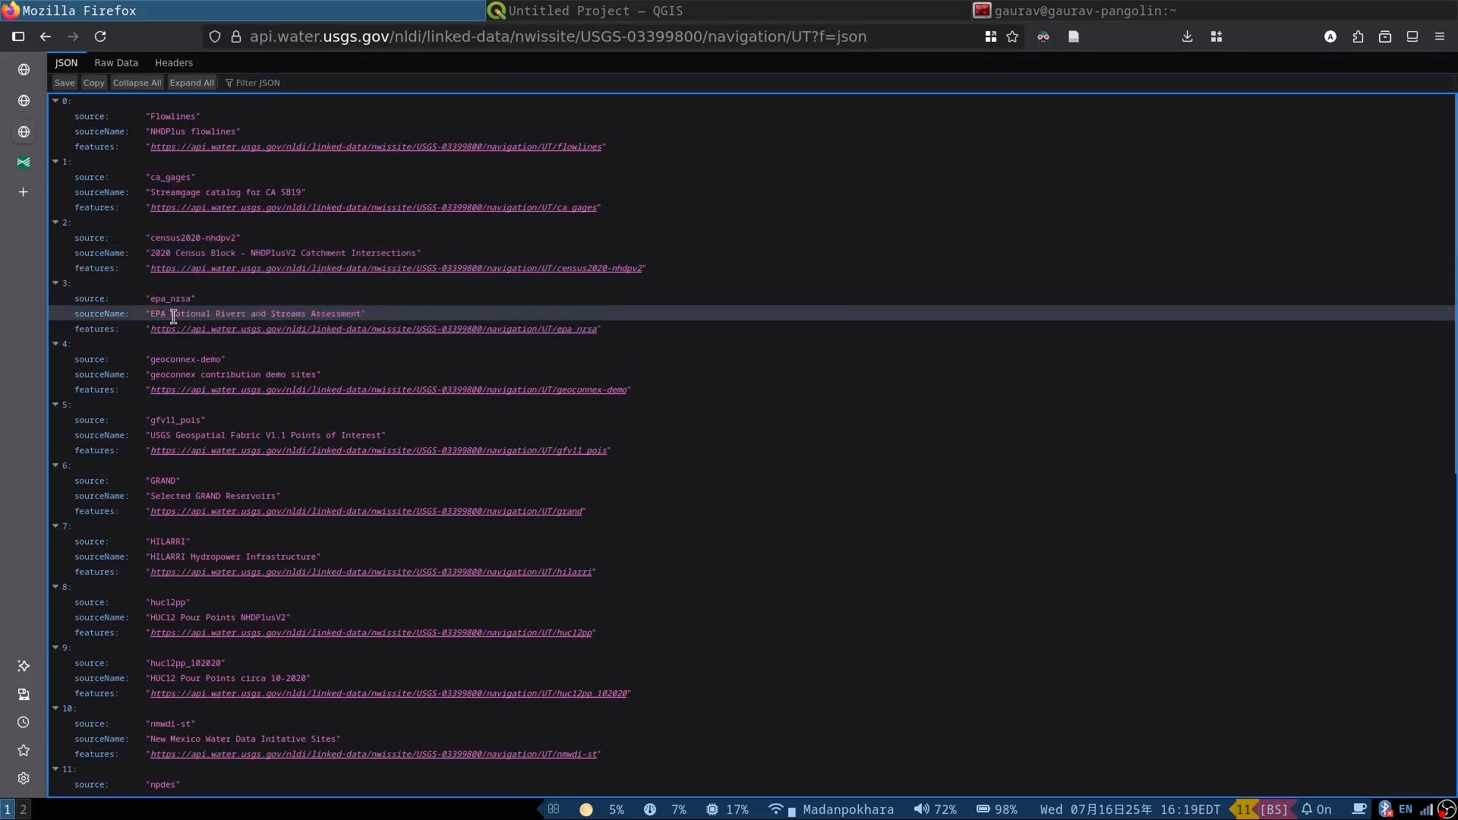
{"action": "scroll", "coordinate": [161, 319], "scroll_direction": "down", "scroll_amount": 6}
{"action": "scroll", "coordinate": [161, 319], "scroll_direction": "up", "scroll_amount": 6}
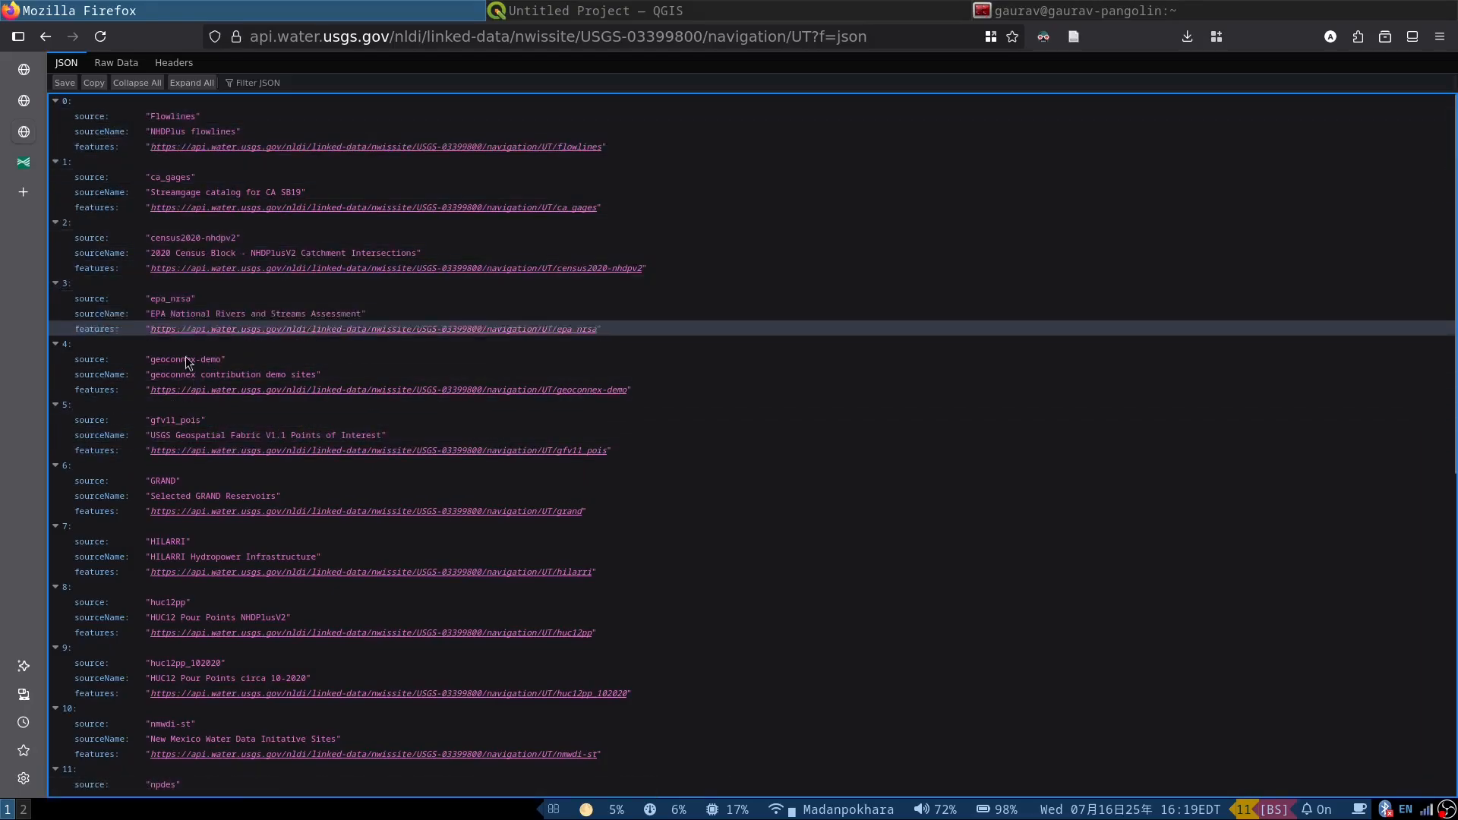
{"action": "scroll", "coordinate": [255, 455], "scroll_direction": "down", "scroll_amount": 6}
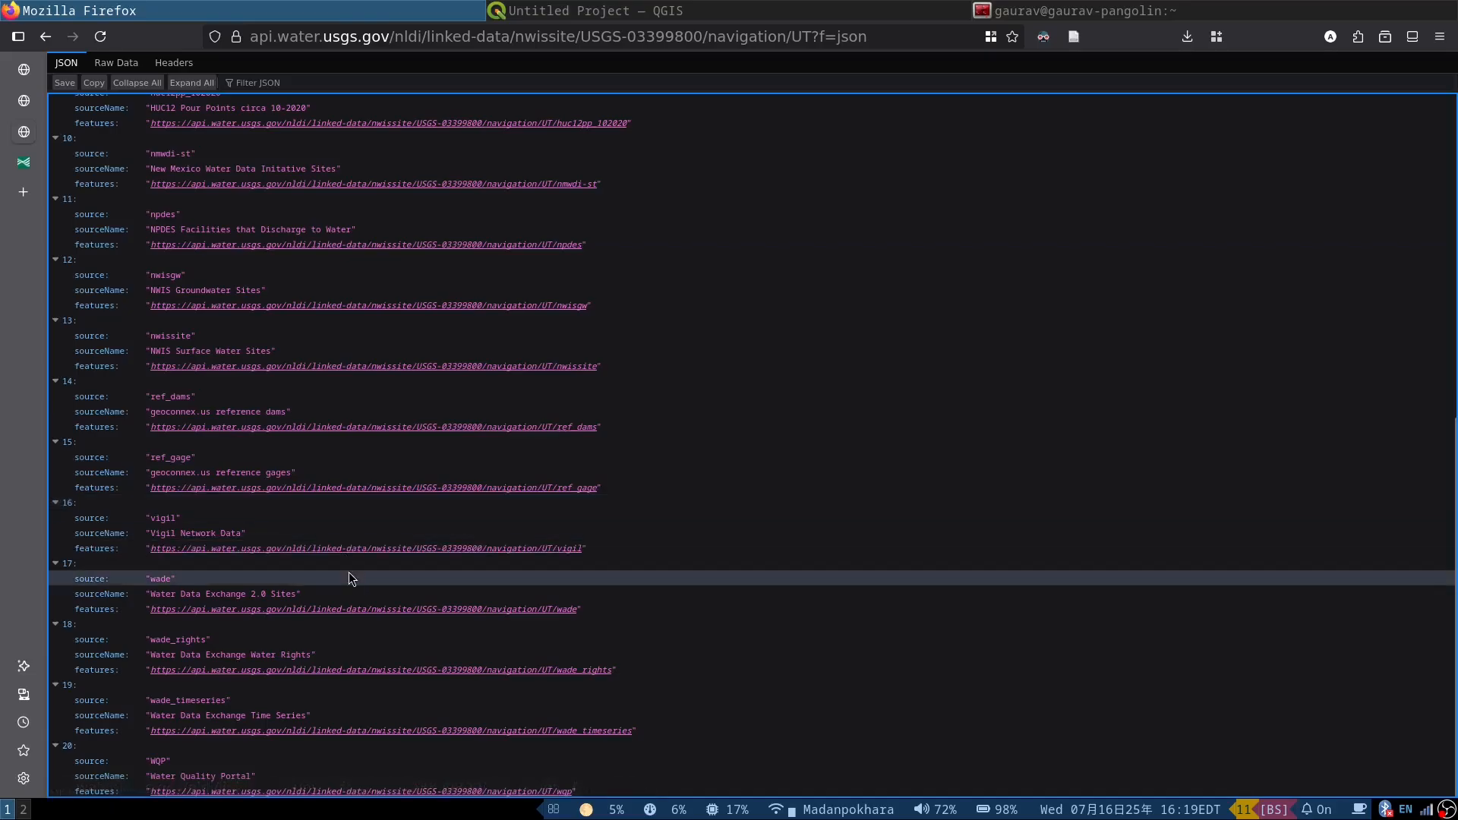
Step: Switch to QGIS, run Download USGS Data for site 03399800 with data type basin, and dismiss the dialog and Python error message
{"action": "left_click", "coordinate": [762, 4]}
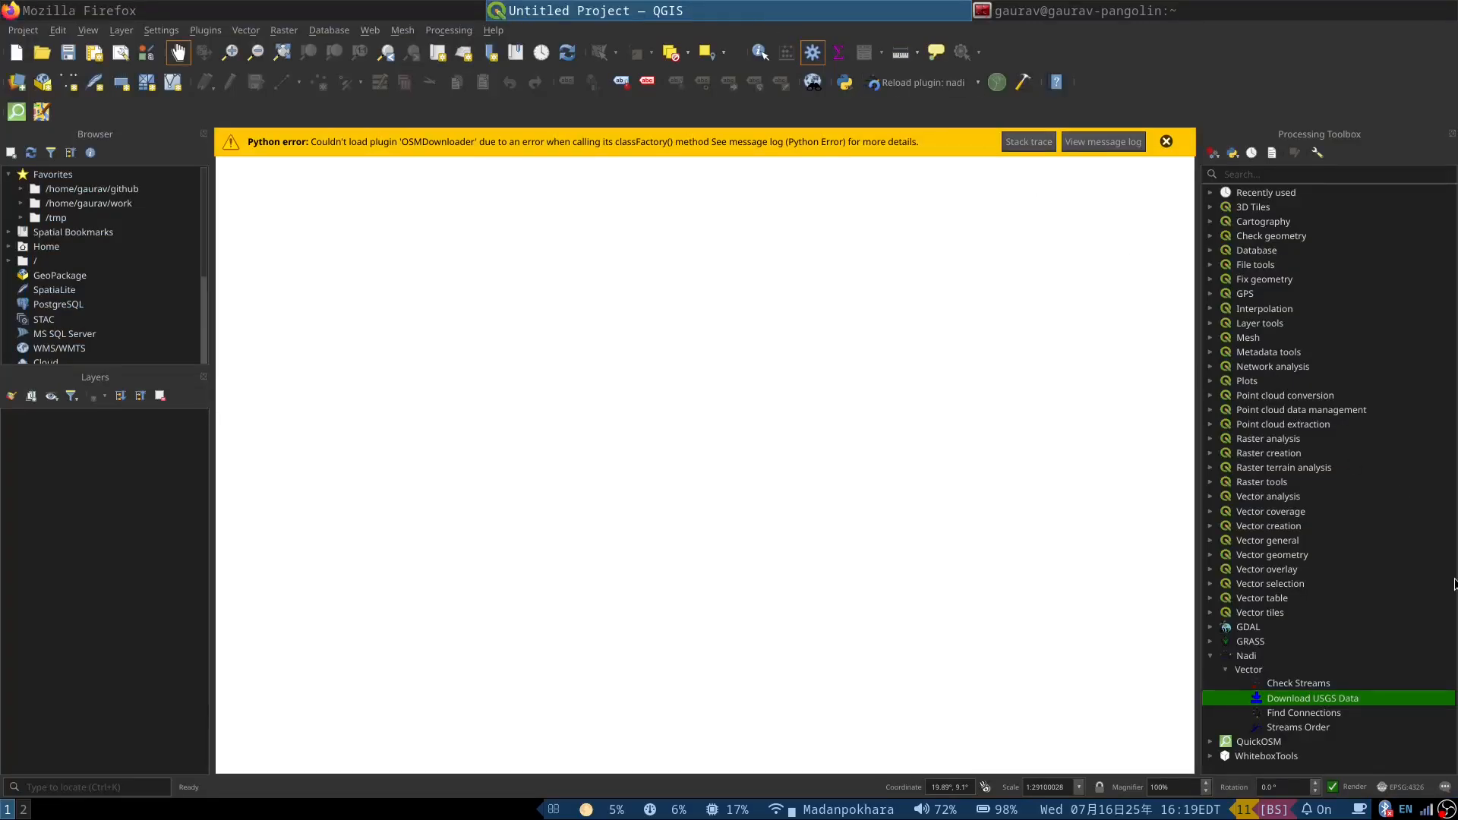
{"action": "double_click", "coordinate": [1289, 699]}
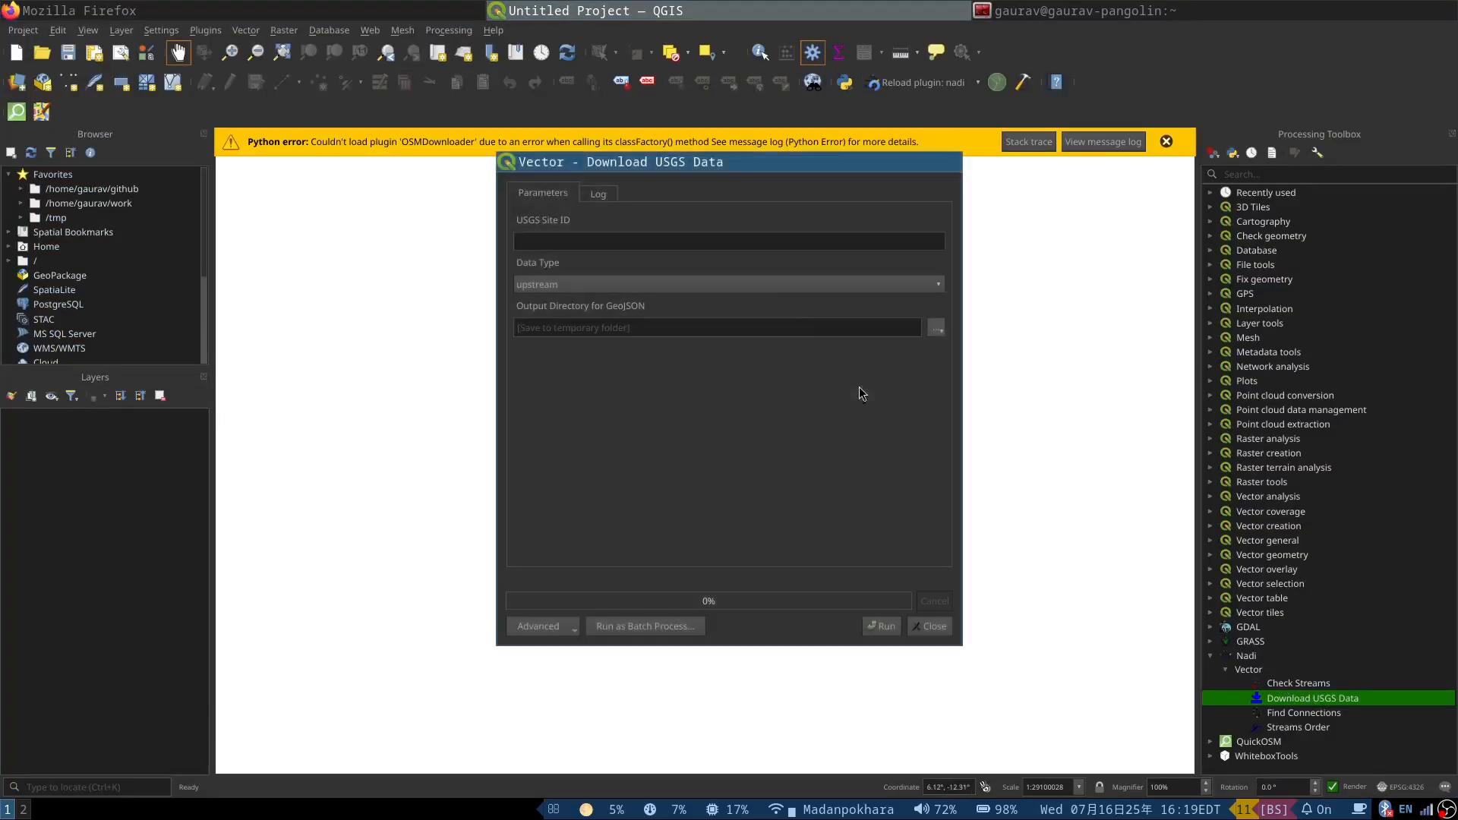
{"action": "key", "text": "ctrl+v"}
{"action": "left_click", "coordinate": [577, 287]}
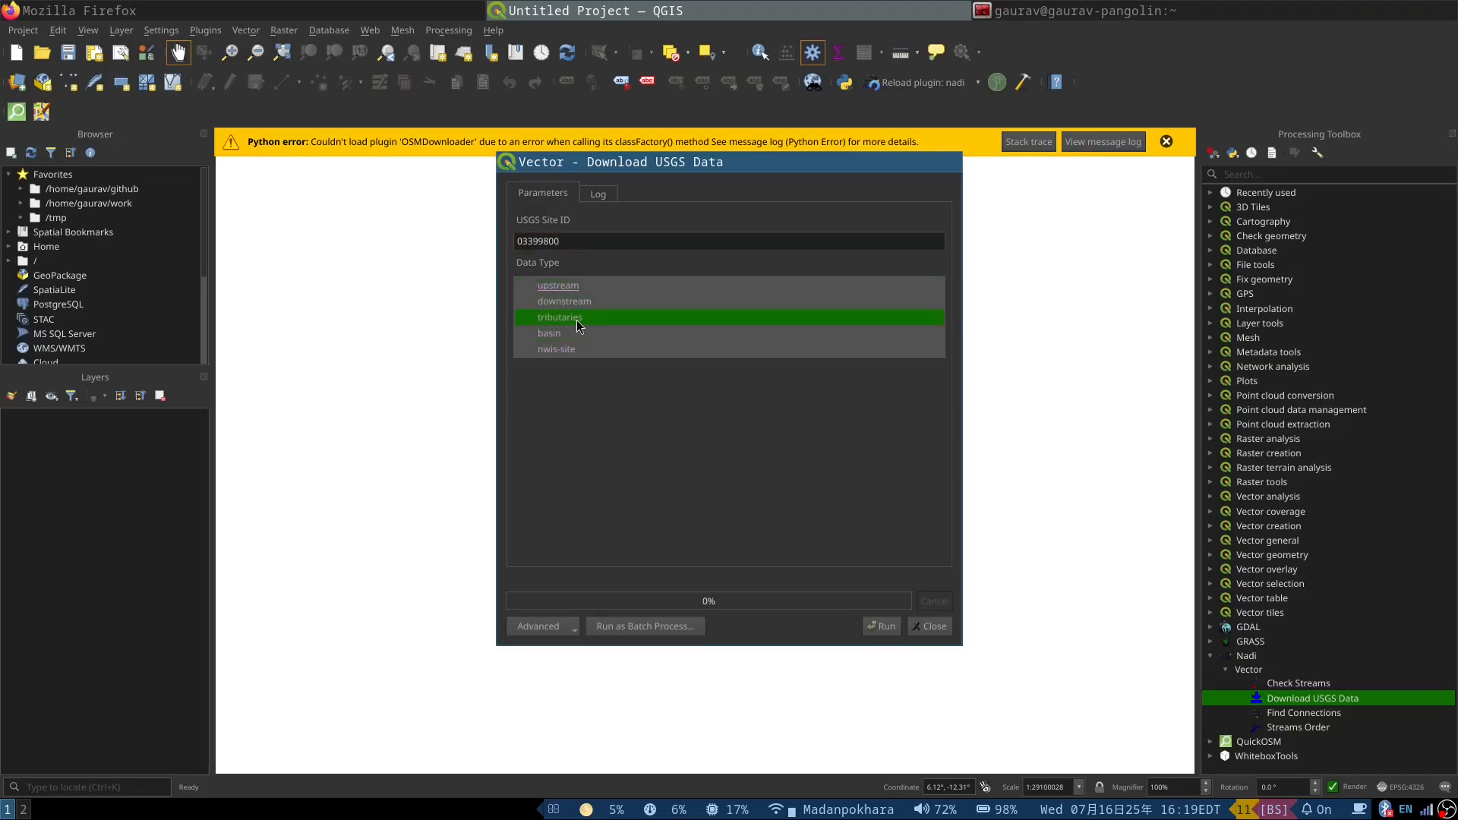
{"action": "left_click", "coordinate": [571, 334]}
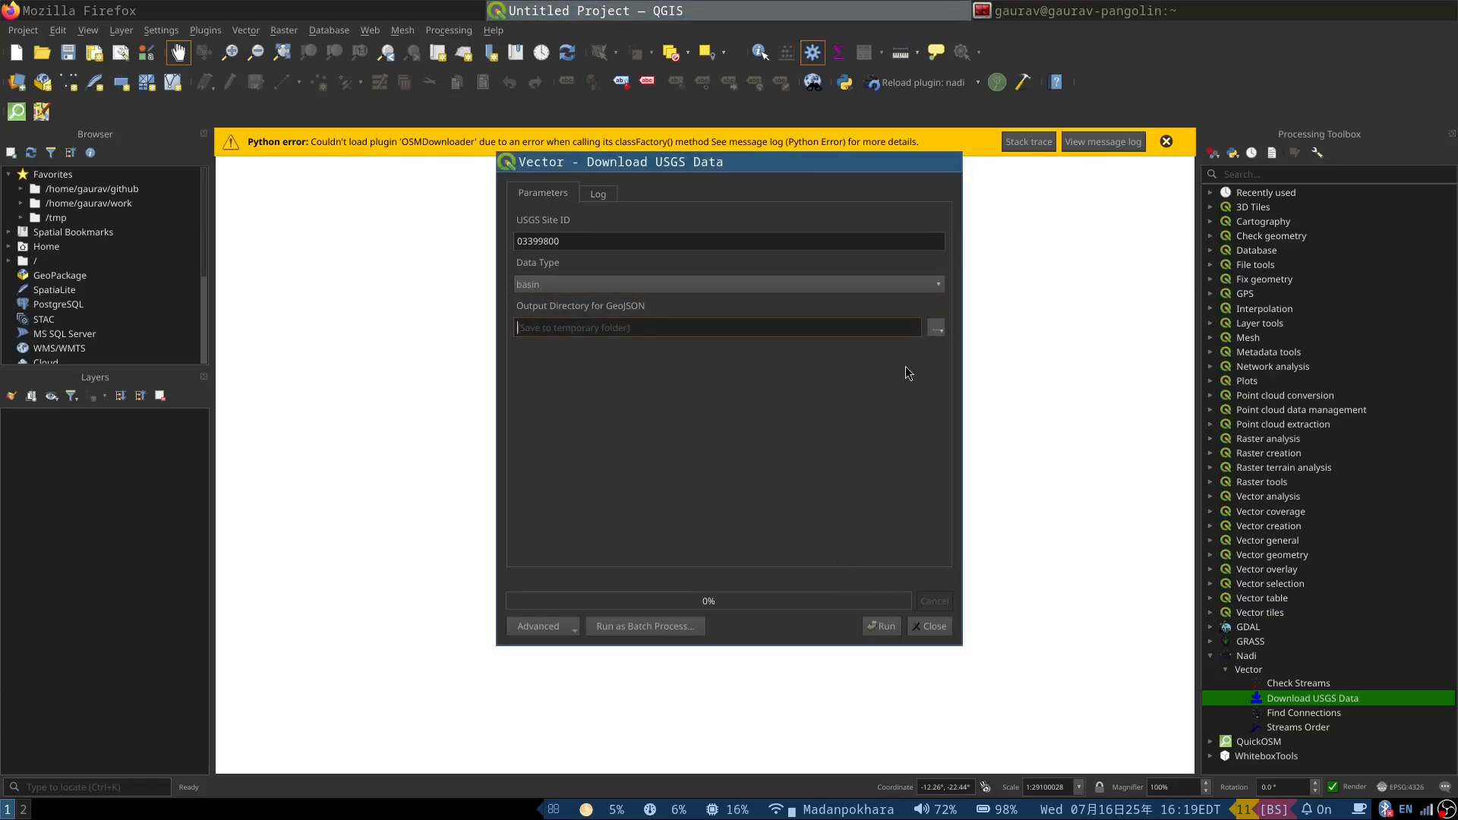
{"action": "left_click", "coordinate": [883, 626]}
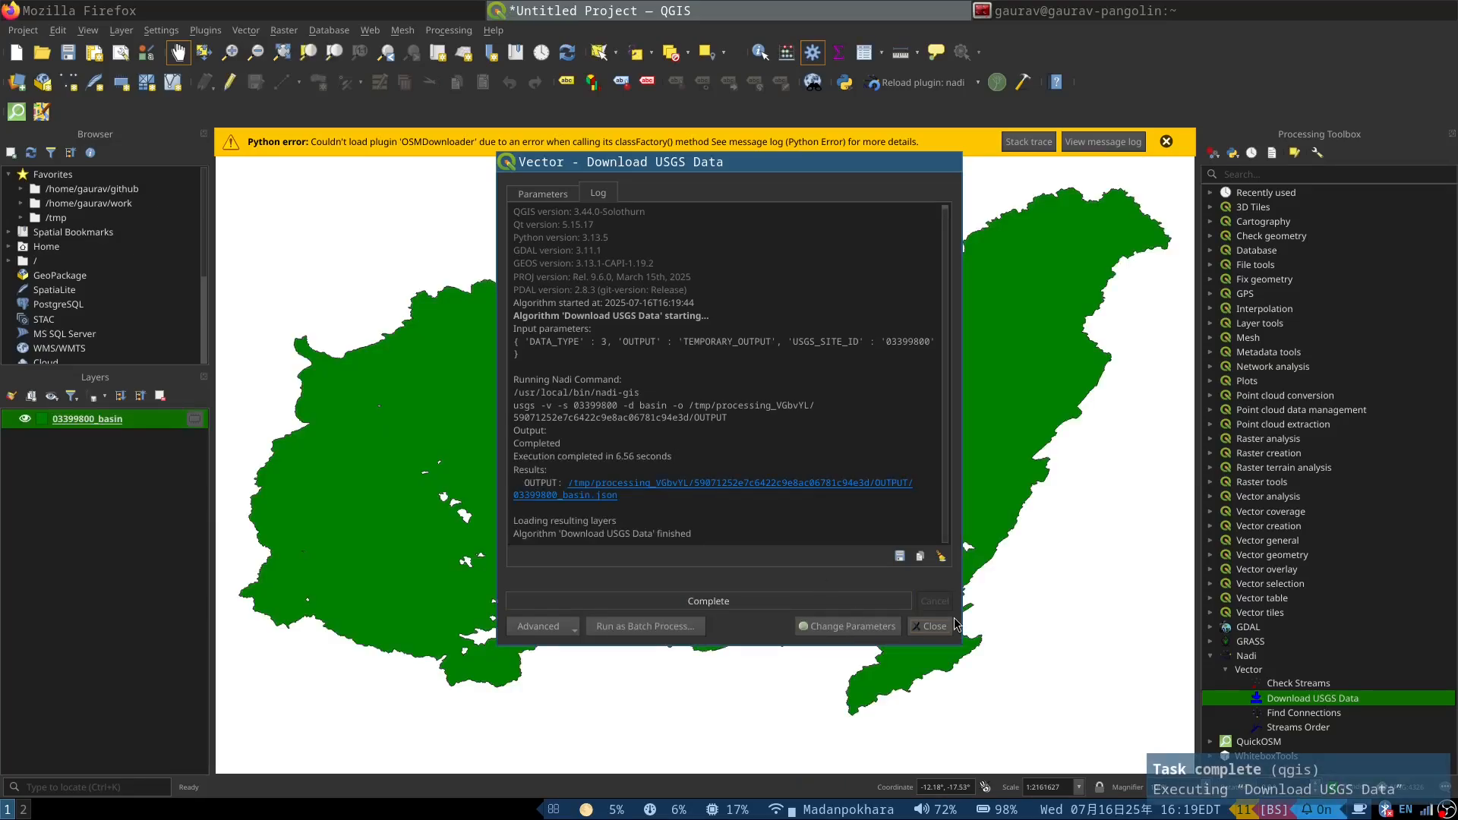
{"action": "left_click", "coordinate": [933, 625]}
{"action": "left_click", "coordinate": [1163, 143]}
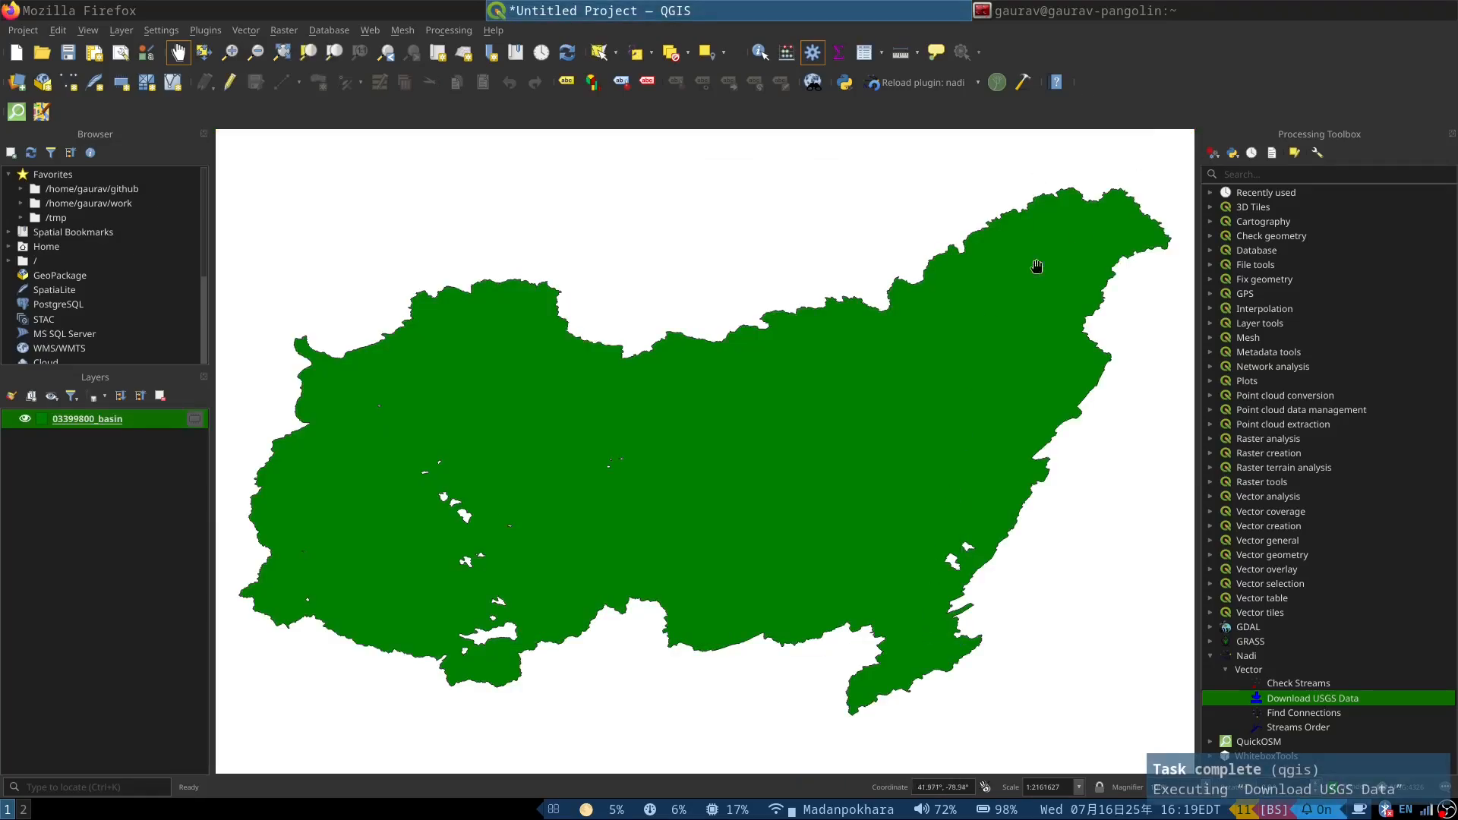
Step: Switch to Firefox and compare the downloaded basin with the upstream basin on the Smithland Dam monitoring locations map
{"action": "scroll", "coordinate": [553, 398], "scroll_direction": "down", "scroll_amount": 2}
{"action": "scroll", "coordinate": [543, 420], "scroll_direction": "up", "scroll_amount": 1}
{"action": "left_click", "coordinate": [284, 8]}
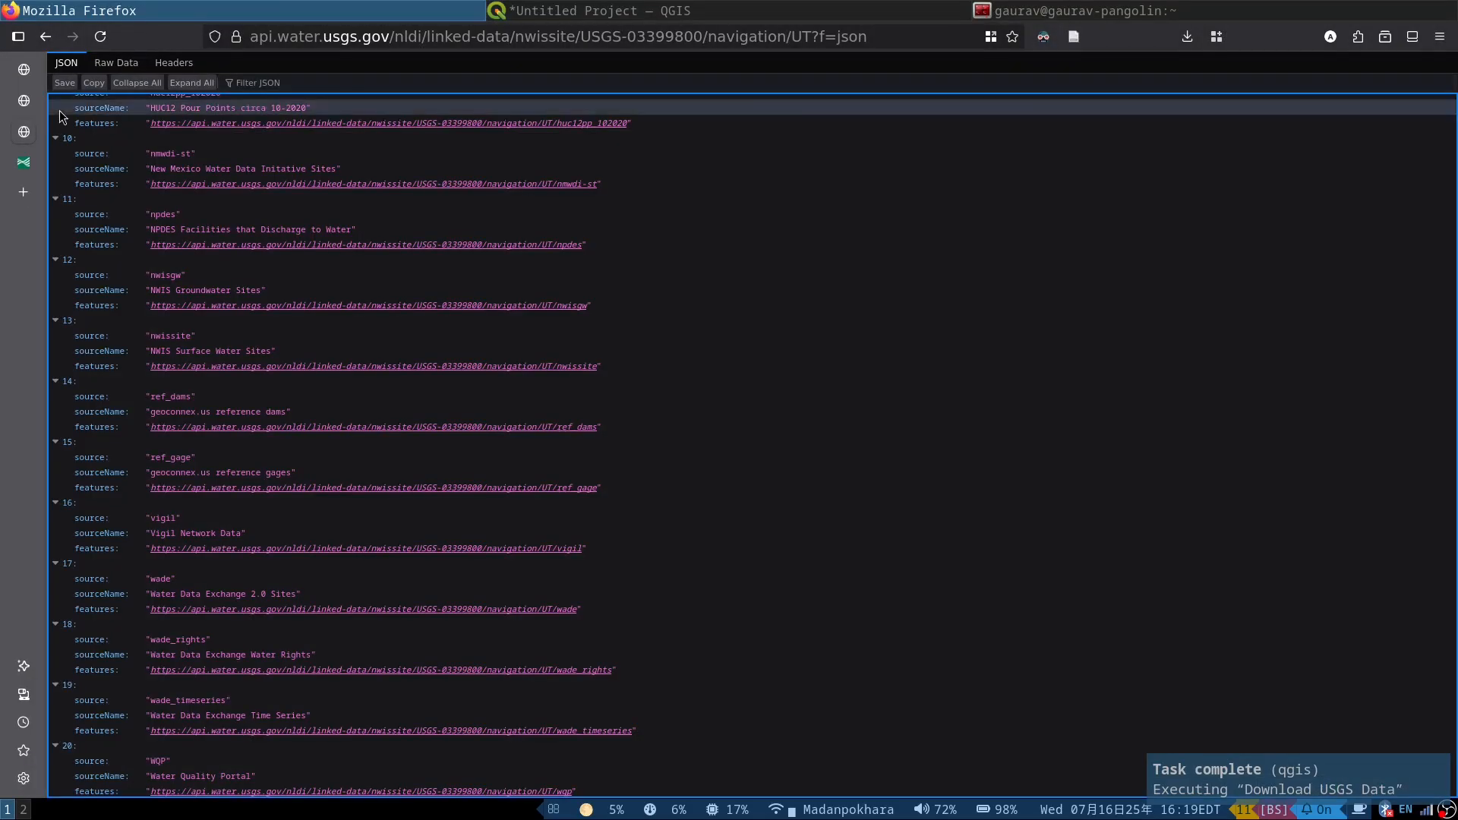
{"action": "left_click", "coordinate": [23, 161]}
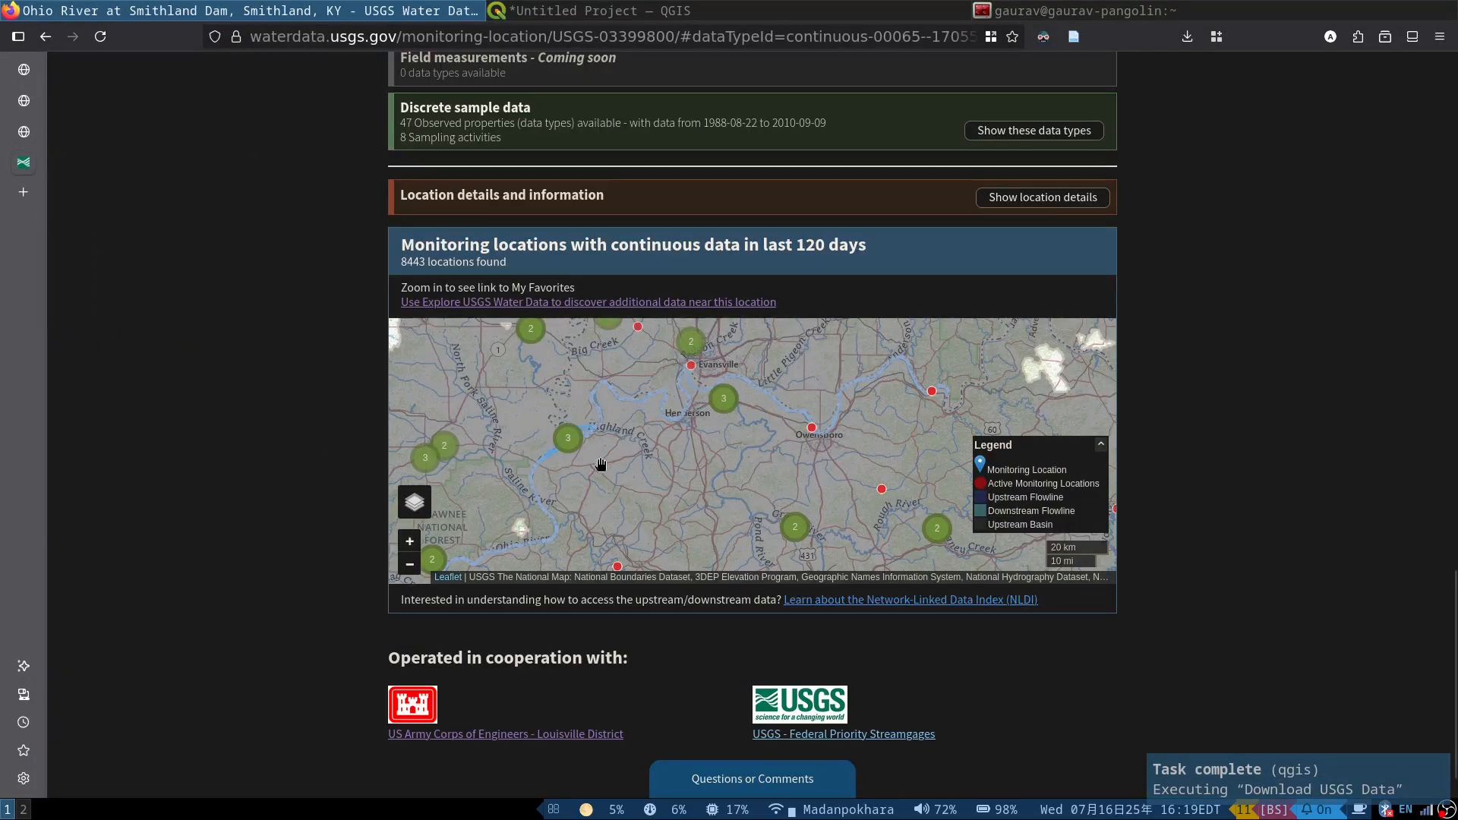
{"action": "scroll", "coordinate": [622, 448], "scroll_direction": "down", "scroll_amount": 2}
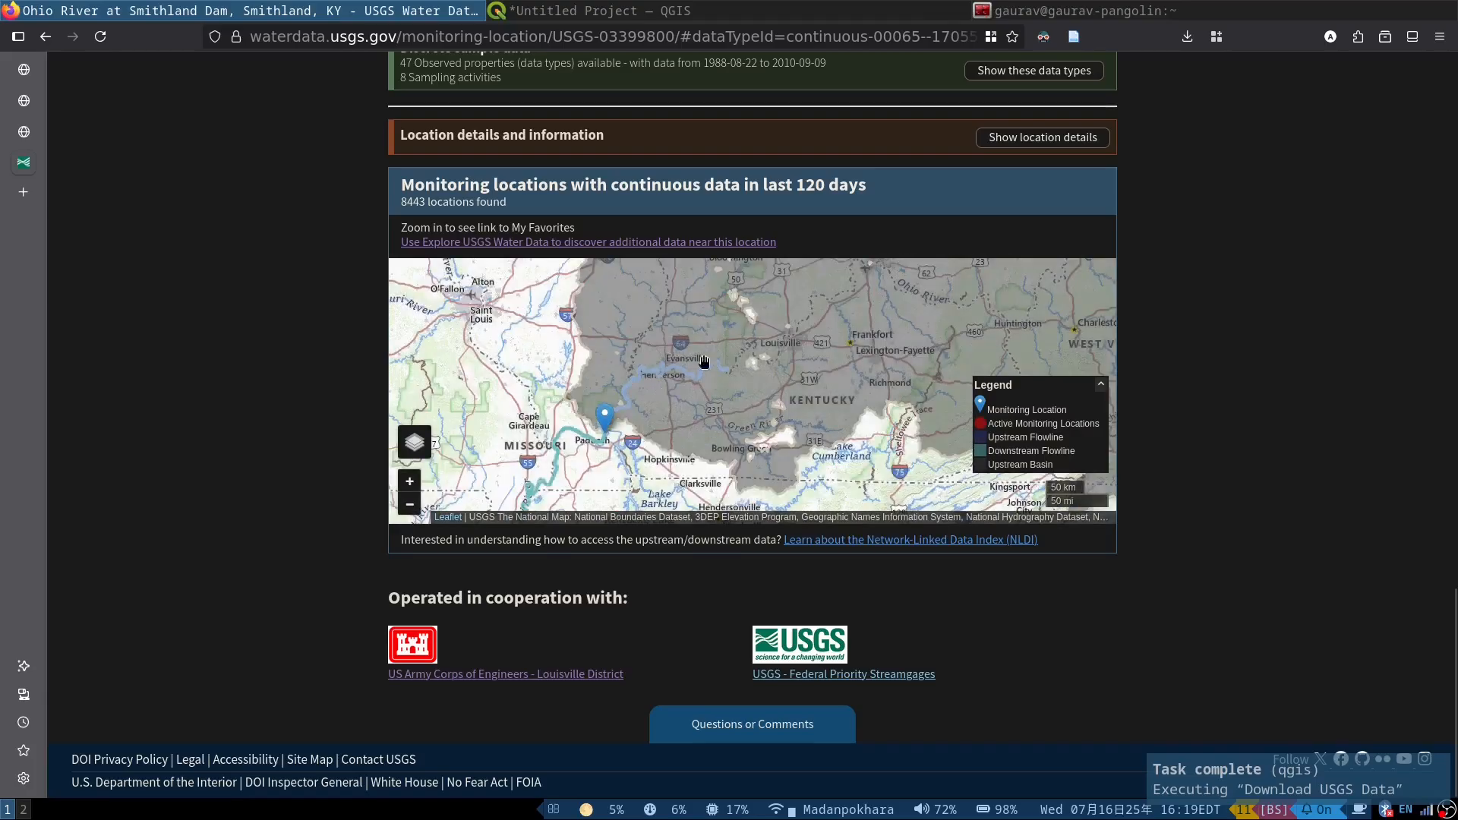
{"action": "scroll", "coordinate": [590, 430], "scroll_direction": "down", "scroll_amount": 1}
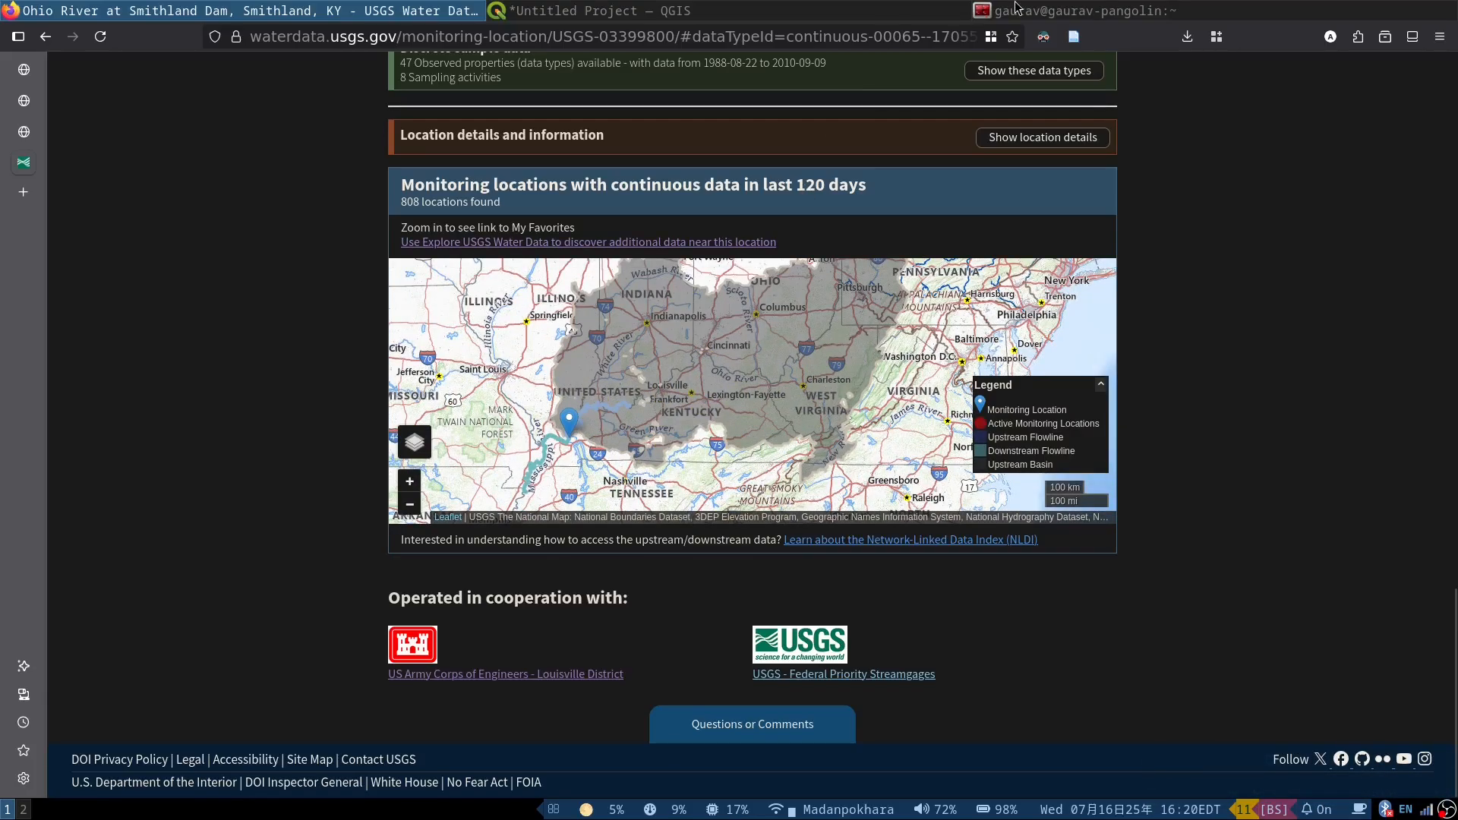
Step: Switch to QGIS, view the navigation options offered by the Usgs Stream Mapper plugin, and cancel its dialog
{"action": "left_click", "coordinate": [838, 6]}
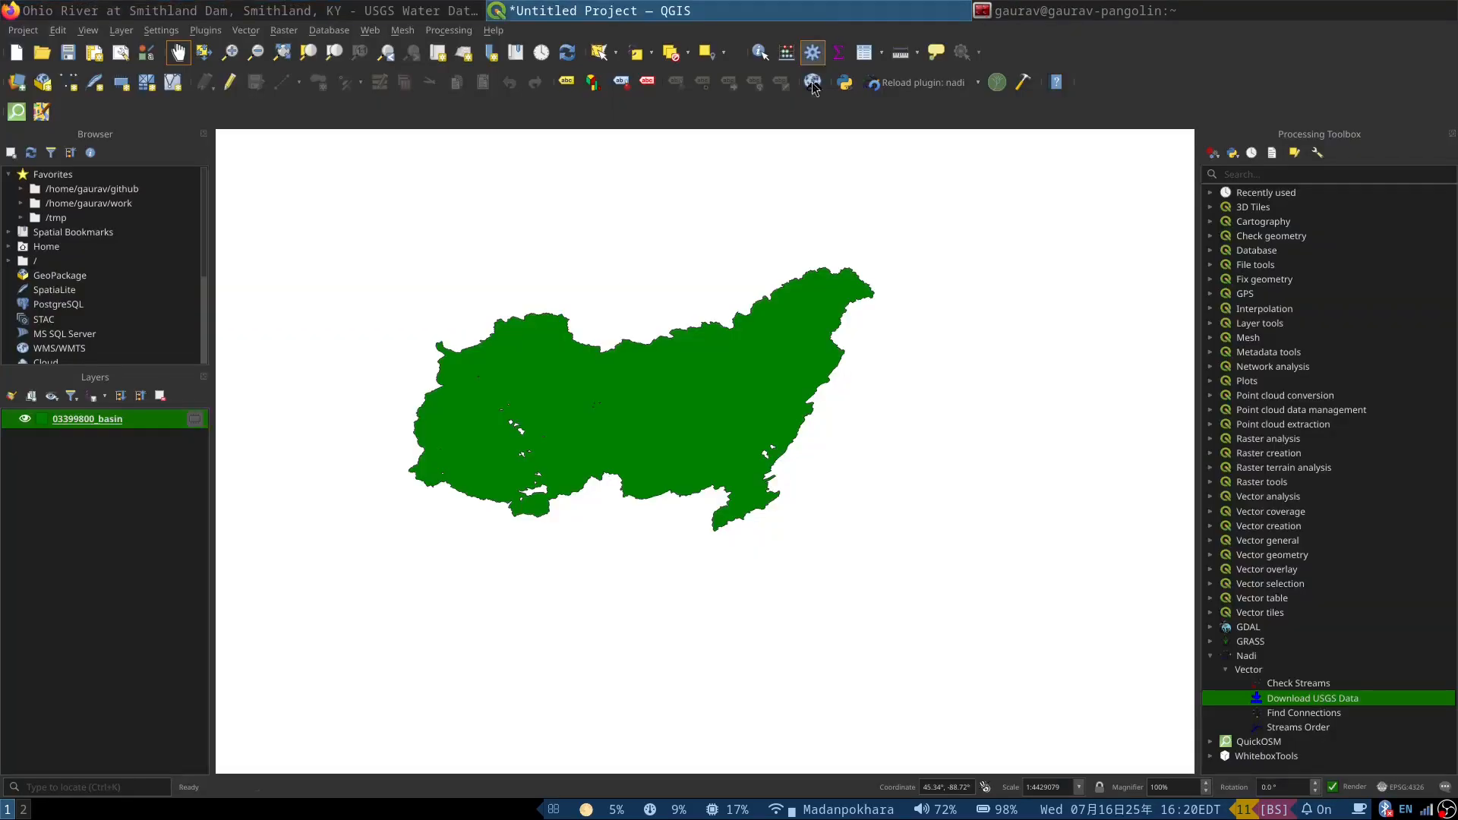
{"action": "left_click", "coordinate": [997, 89]}
{"action": "left_click_drag", "start_coordinate": [760, 353], "coordinate": [985, 212]}
{"action": "left_click", "coordinate": [985, 270]}
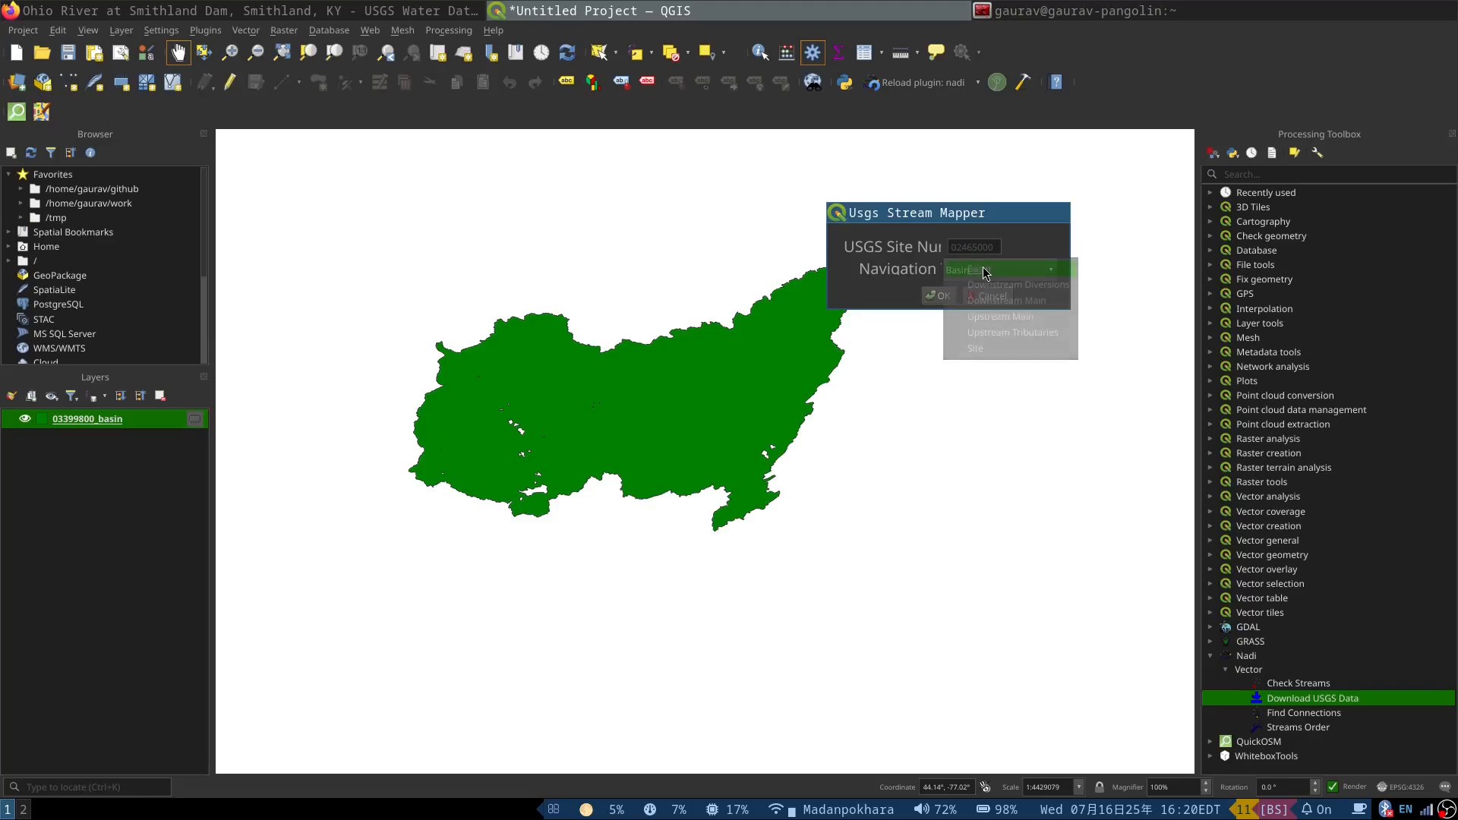
{"action": "left_click", "coordinate": [895, 260]}
{"action": "left_click", "coordinate": [992, 297]}
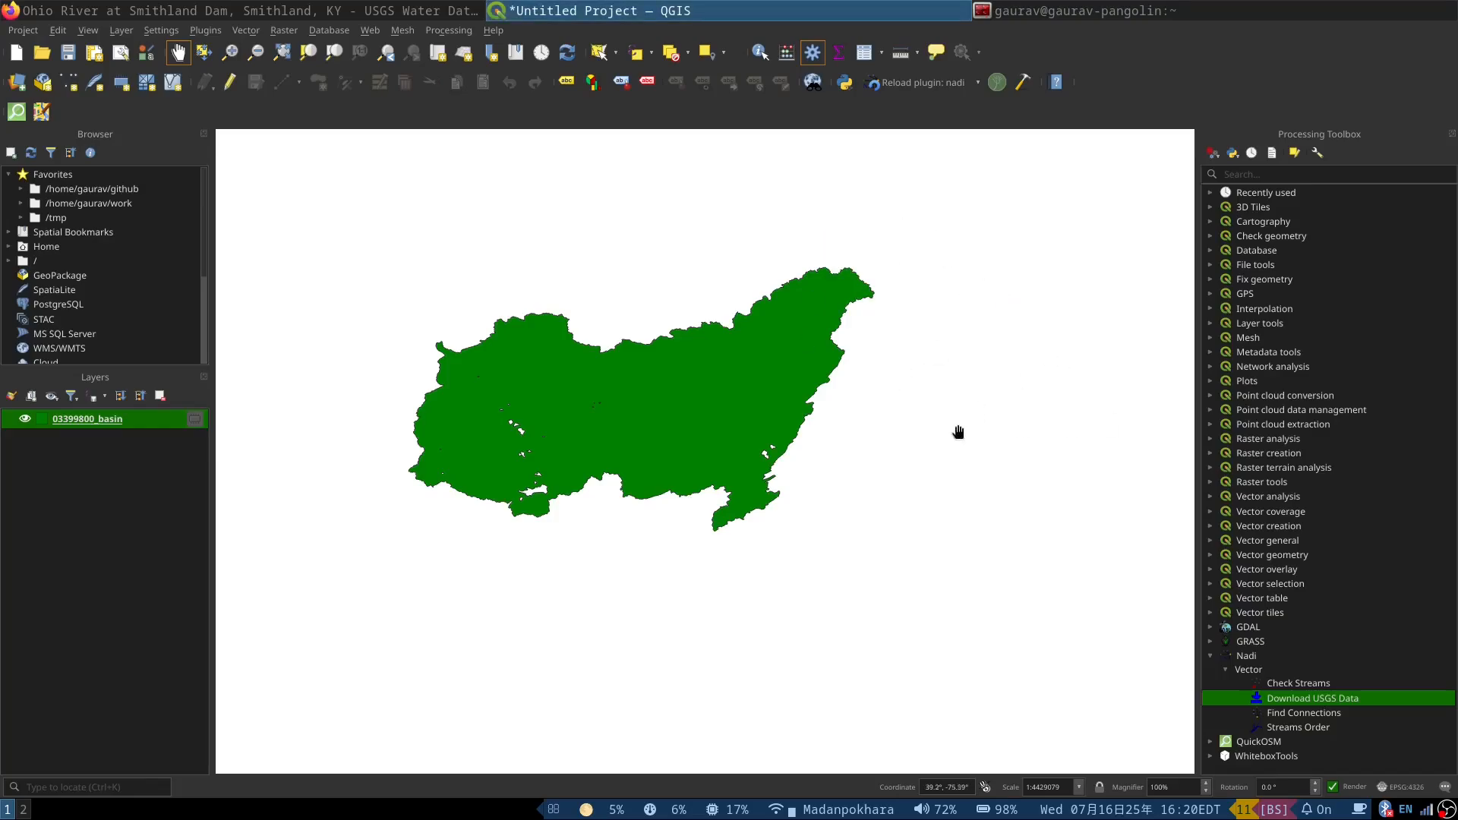
Step: Run Download USGS Data for site 03399800 with data type tributaries and close the dialog
{"action": "double_click", "coordinate": [1291, 704]}
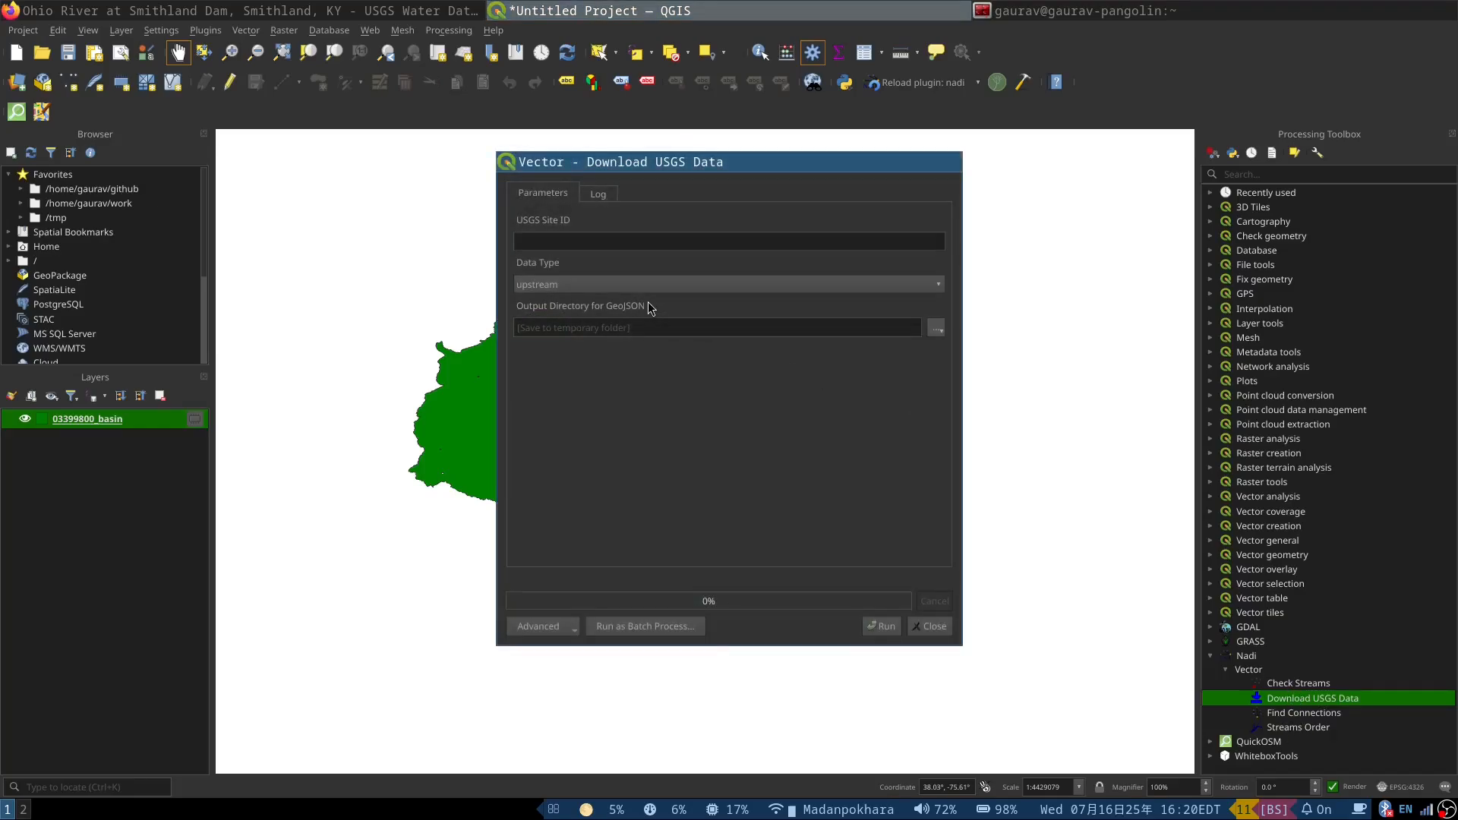
{"action": "left_click", "coordinate": [559, 283]}
{"action": "left_click", "coordinate": [564, 319]}
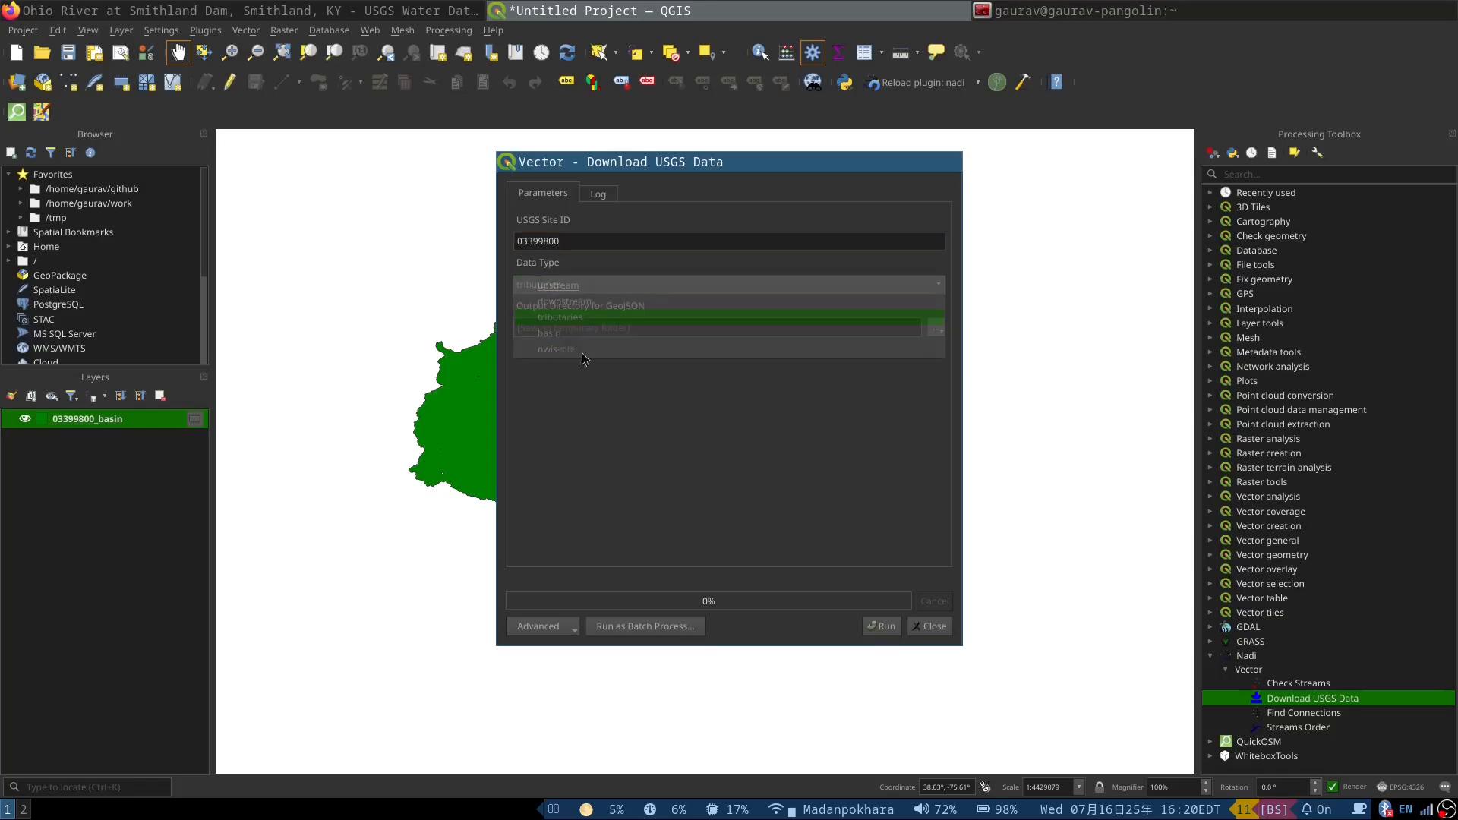
{"action": "left_click", "coordinate": [883, 625]}
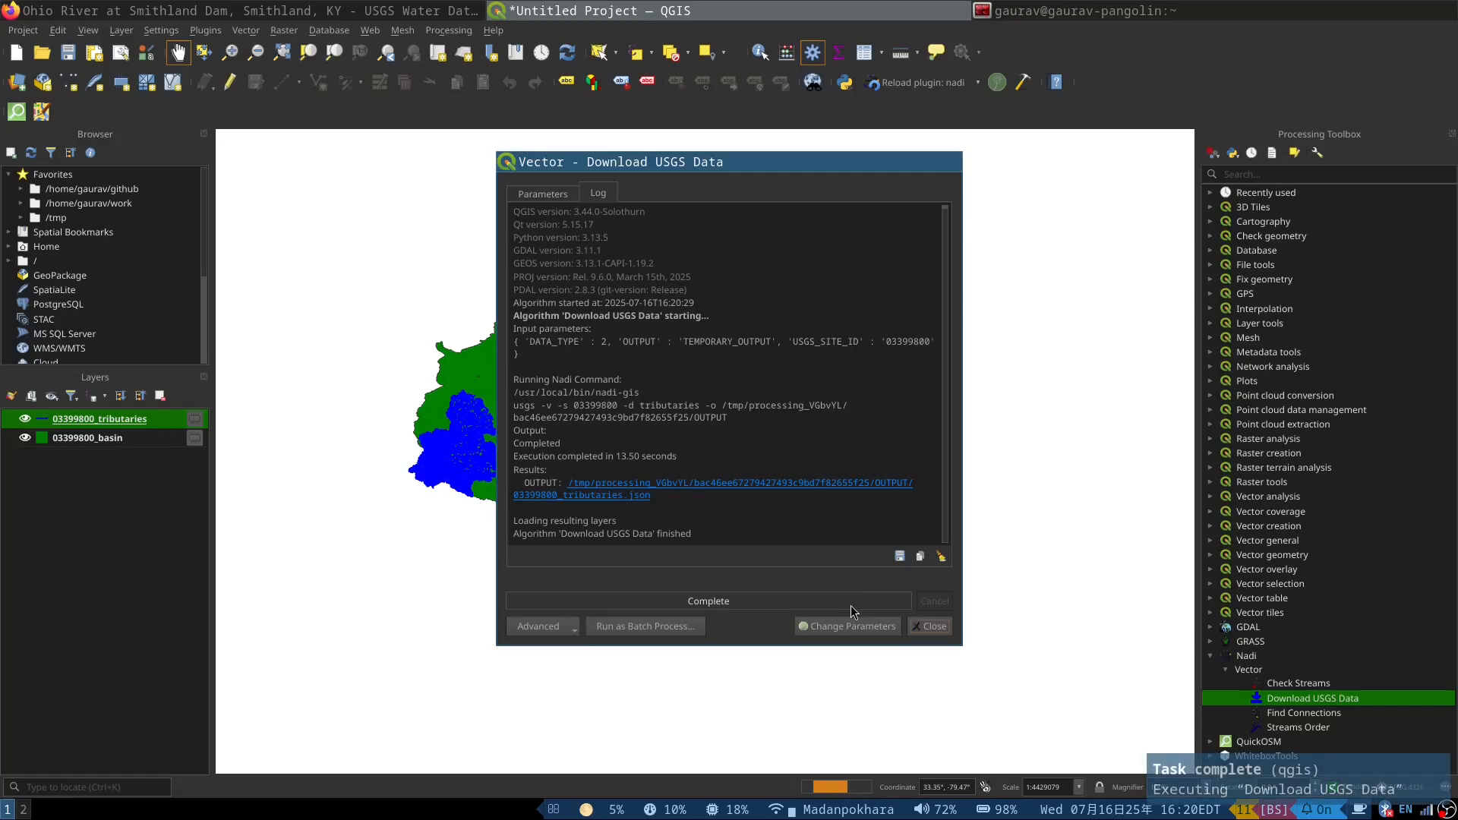
{"action": "left_click", "coordinate": [928, 637]}
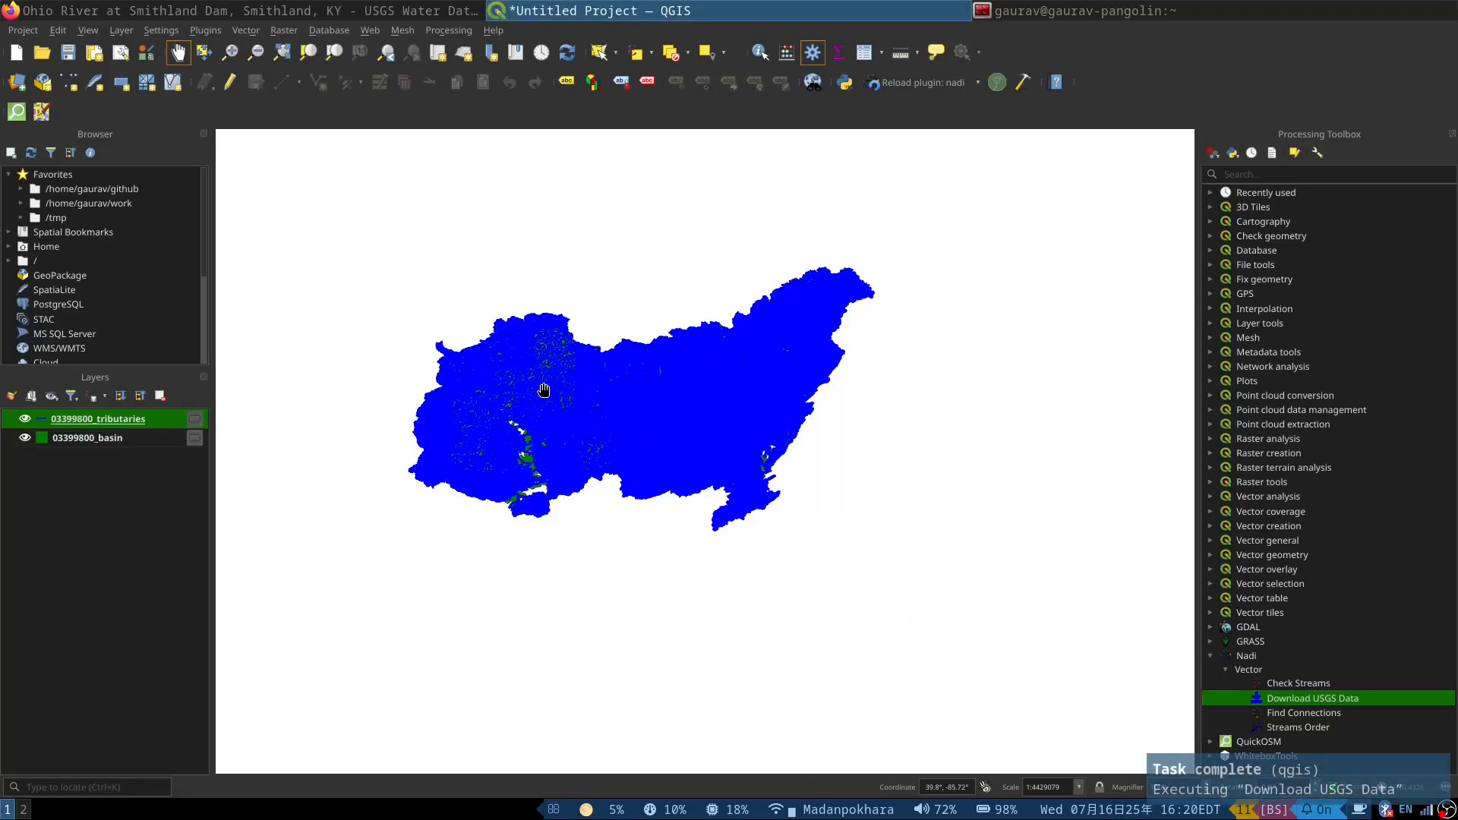
Step: Examine the downloaded tributary network over the basin at several map scales
{"action": "scroll", "coordinate": [476, 458], "scroll_direction": "up", "scroll_amount": 4}
{"action": "scroll", "coordinate": [571, 446], "scroll_direction": "down", "scroll_amount": 3}
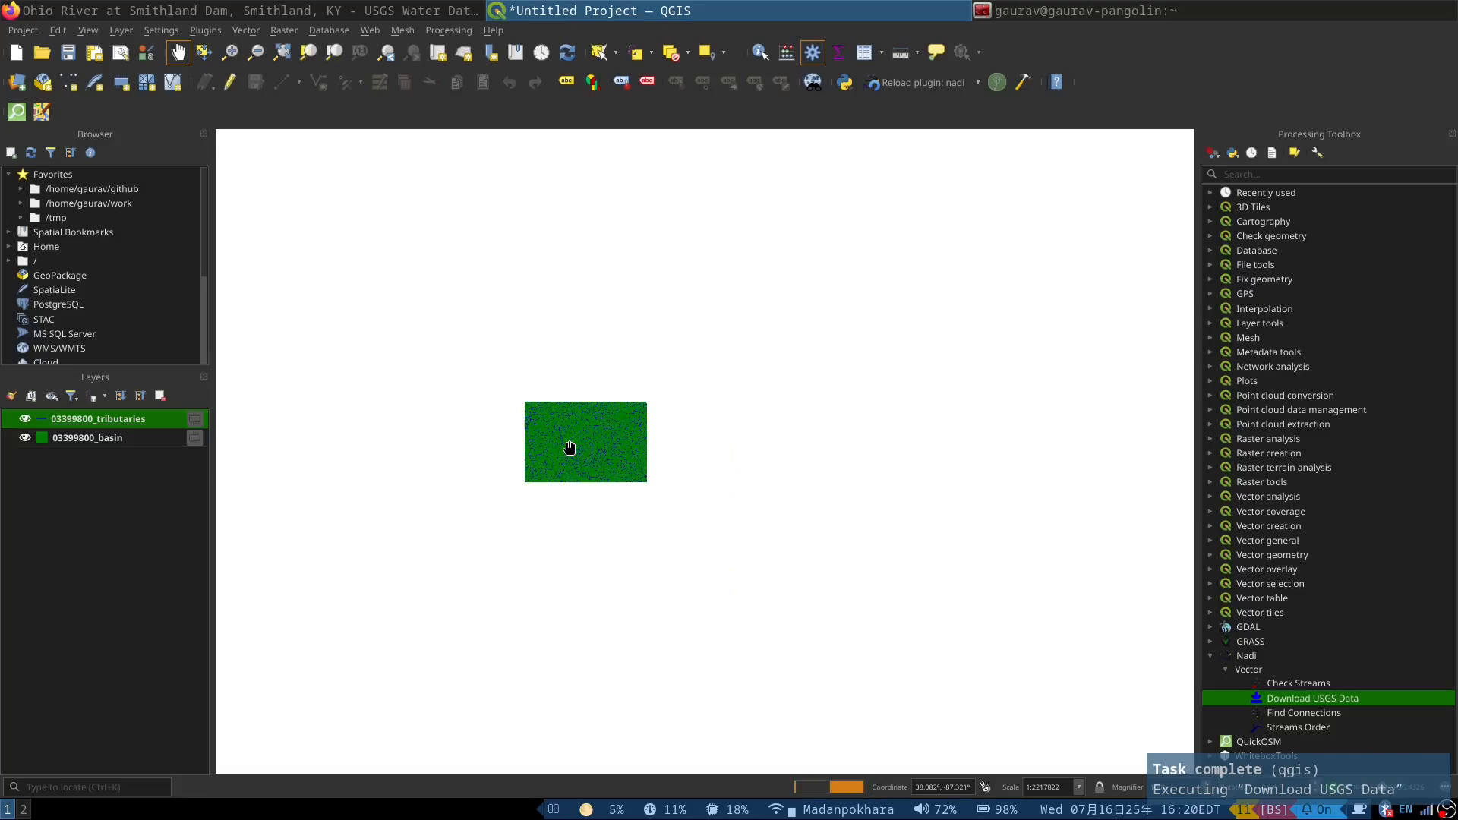
{"action": "scroll", "coordinate": [552, 477], "scroll_direction": "up", "scroll_amount": 4}
{"action": "scroll", "coordinate": [637, 457], "scroll_direction": "down", "scroll_amount": 1}
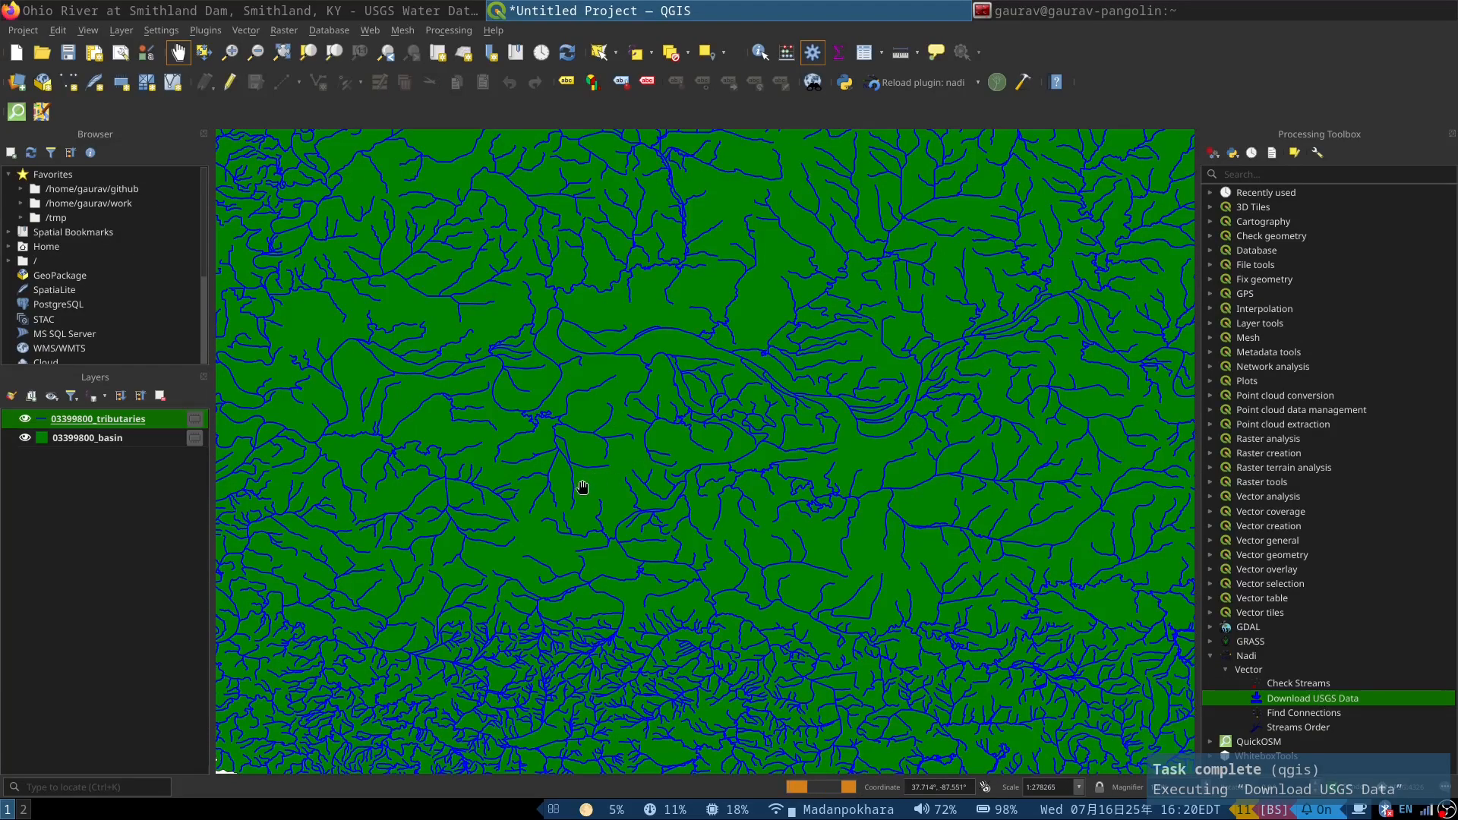
{"action": "scroll", "coordinate": [651, 417], "scroll_direction": "down", "scroll_amount": 2}
{"action": "scroll", "coordinate": [585, 471], "scroll_direction": "up", "scroll_amount": 2}
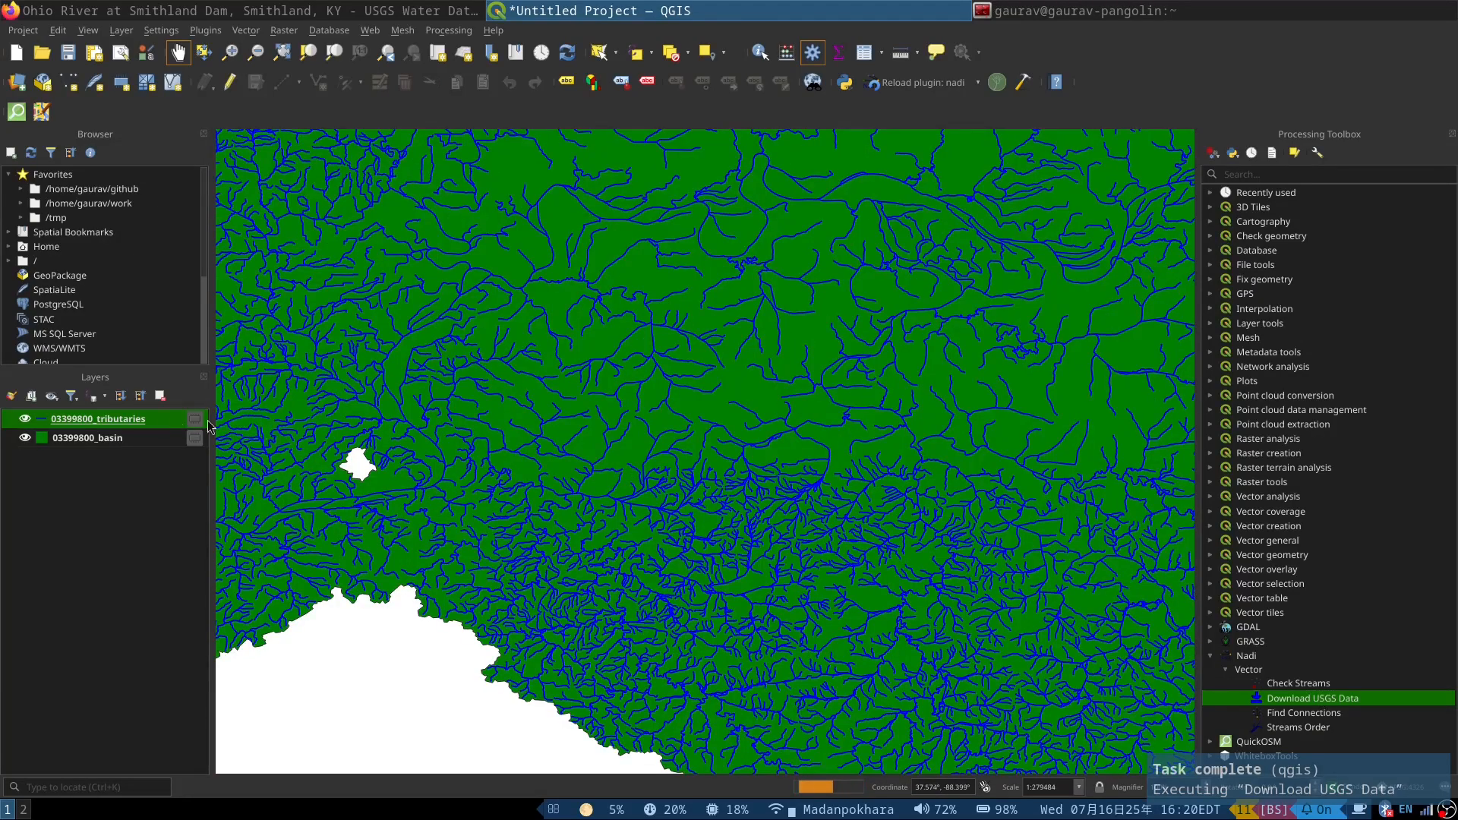
Step: Set the fill symbol opacity of the 03399800_basin layer to about 31.2 % and apply the style
{"action": "left_click", "coordinate": [74, 440]}
{"action": "double_click", "coordinate": [74, 441]}
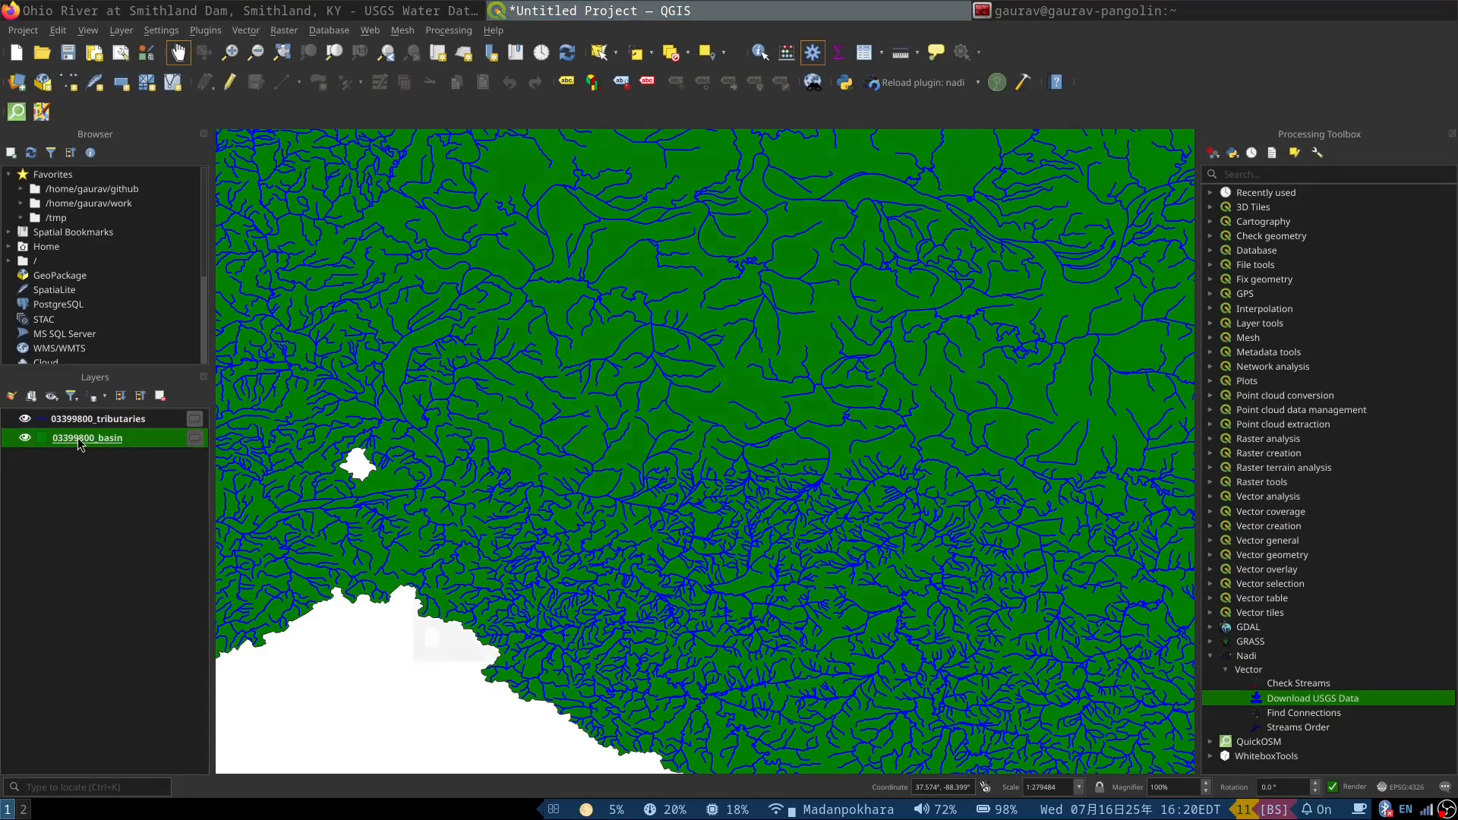
{"action": "left_click", "coordinate": [675, 216]}
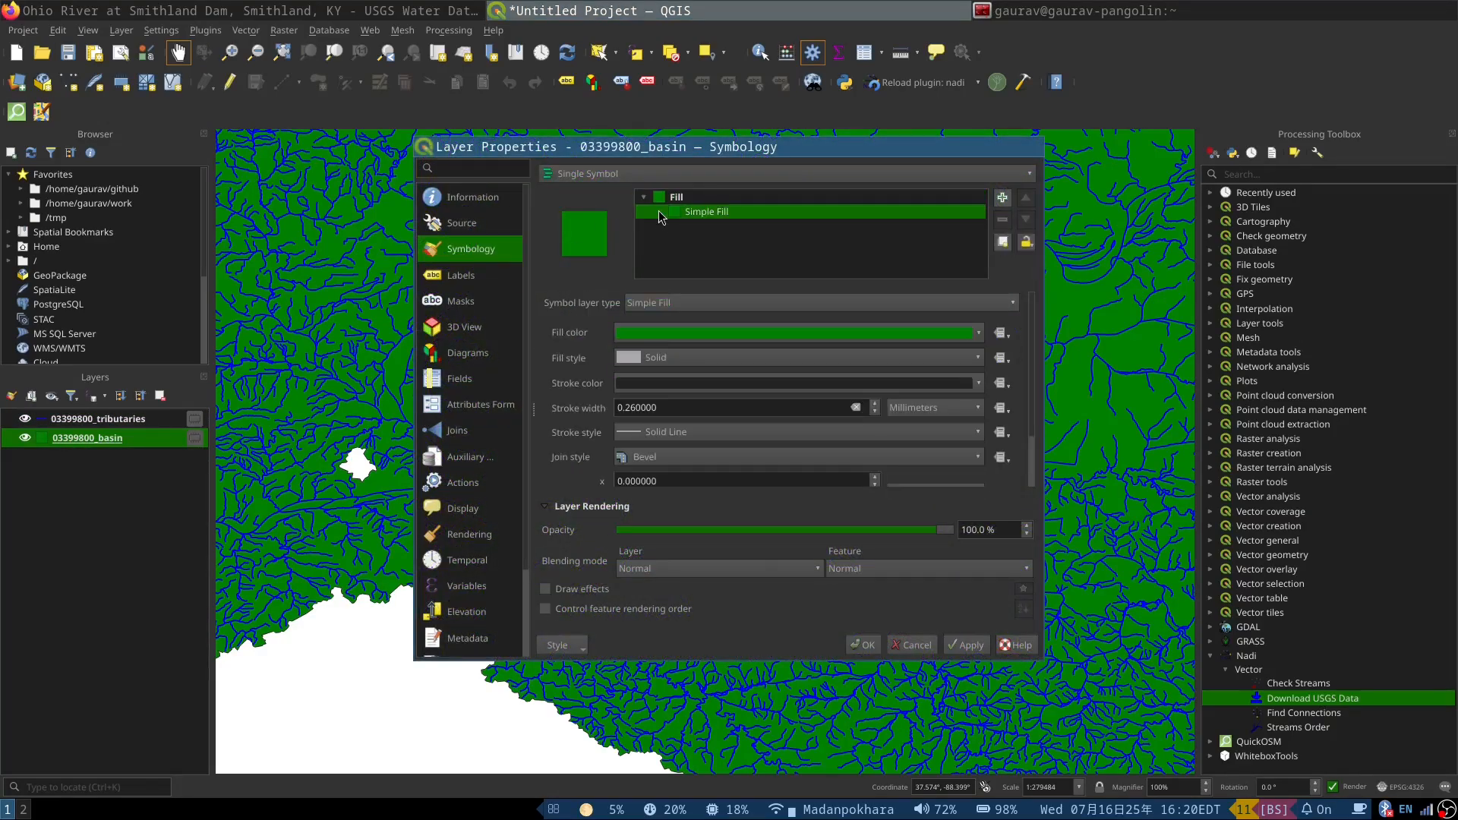
{"action": "left_click", "coordinate": [665, 199]}
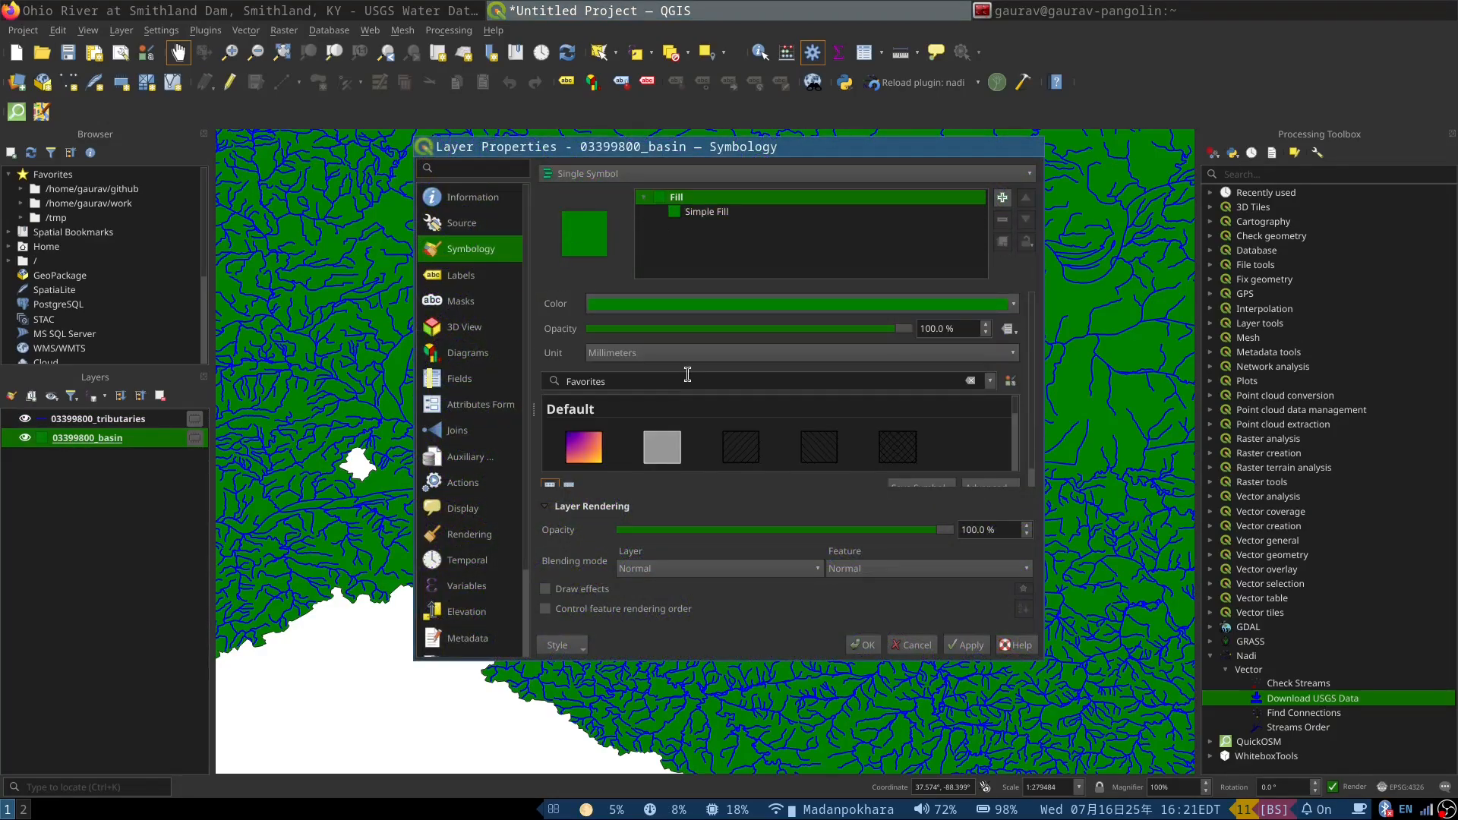
{"action": "left_click_drag", "start_coordinate": [892, 334], "coordinate": [691, 338]}
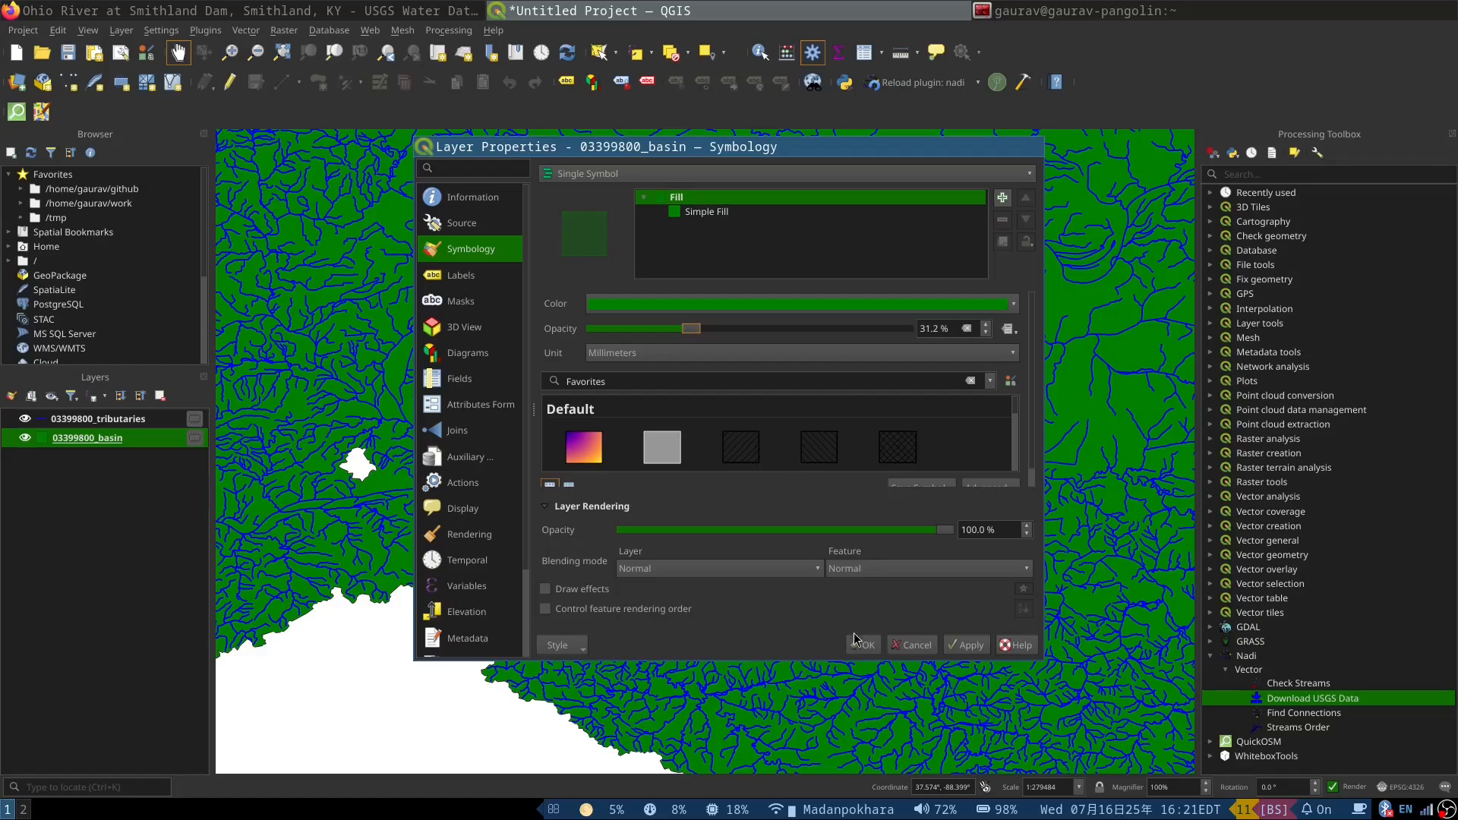
{"action": "left_click", "coordinate": [856, 641]}
Step: Add the OpenStreetMap XYZ tiles as a basemap and place that layer beneath 03399800_basin
{"action": "scroll", "coordinate": [40, 317], "scroll_direction": "down", "scroll_amount": 3}
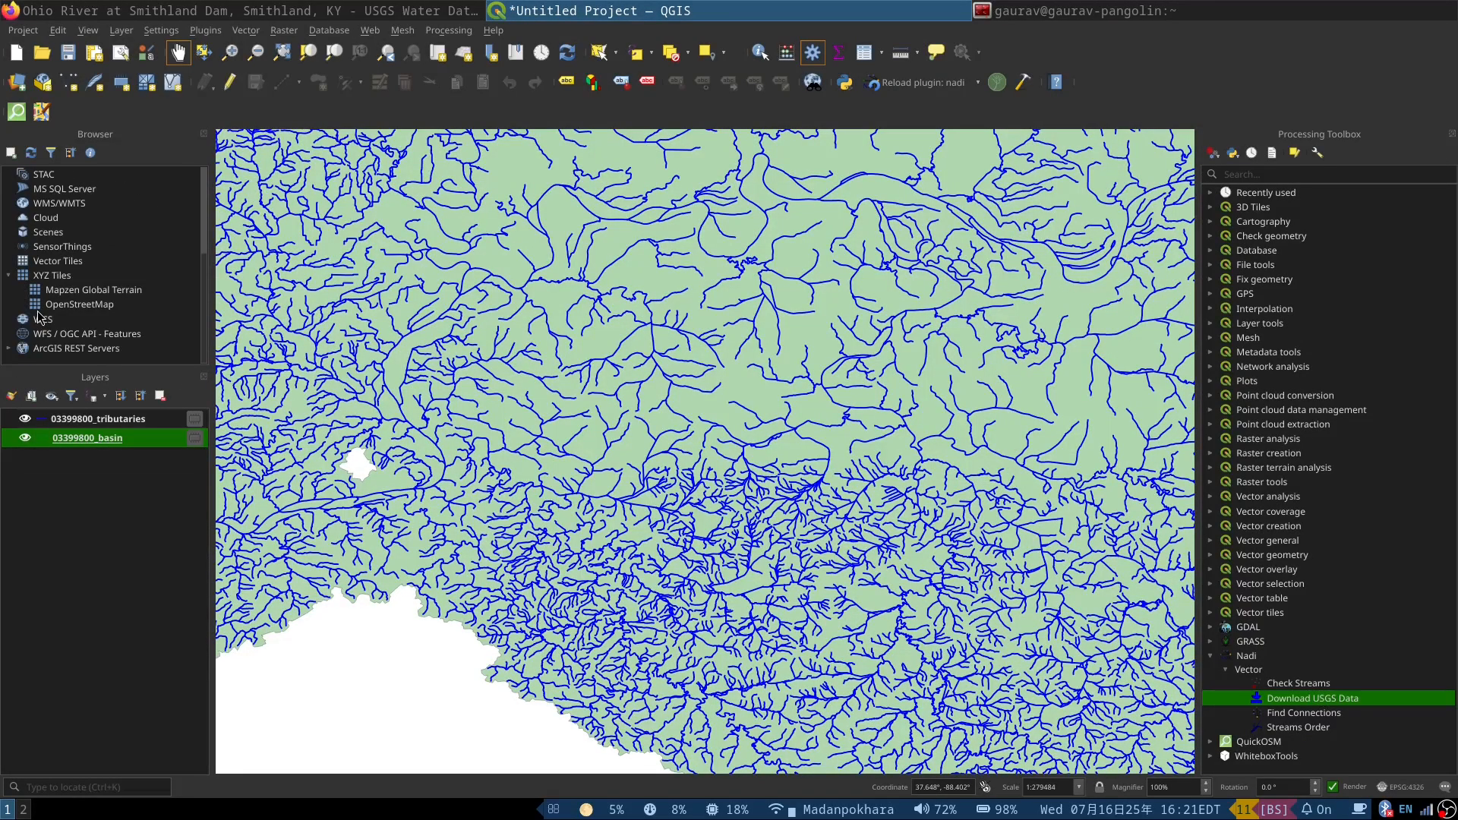
{"action": "double_click", "coordinate": [55, 308]}
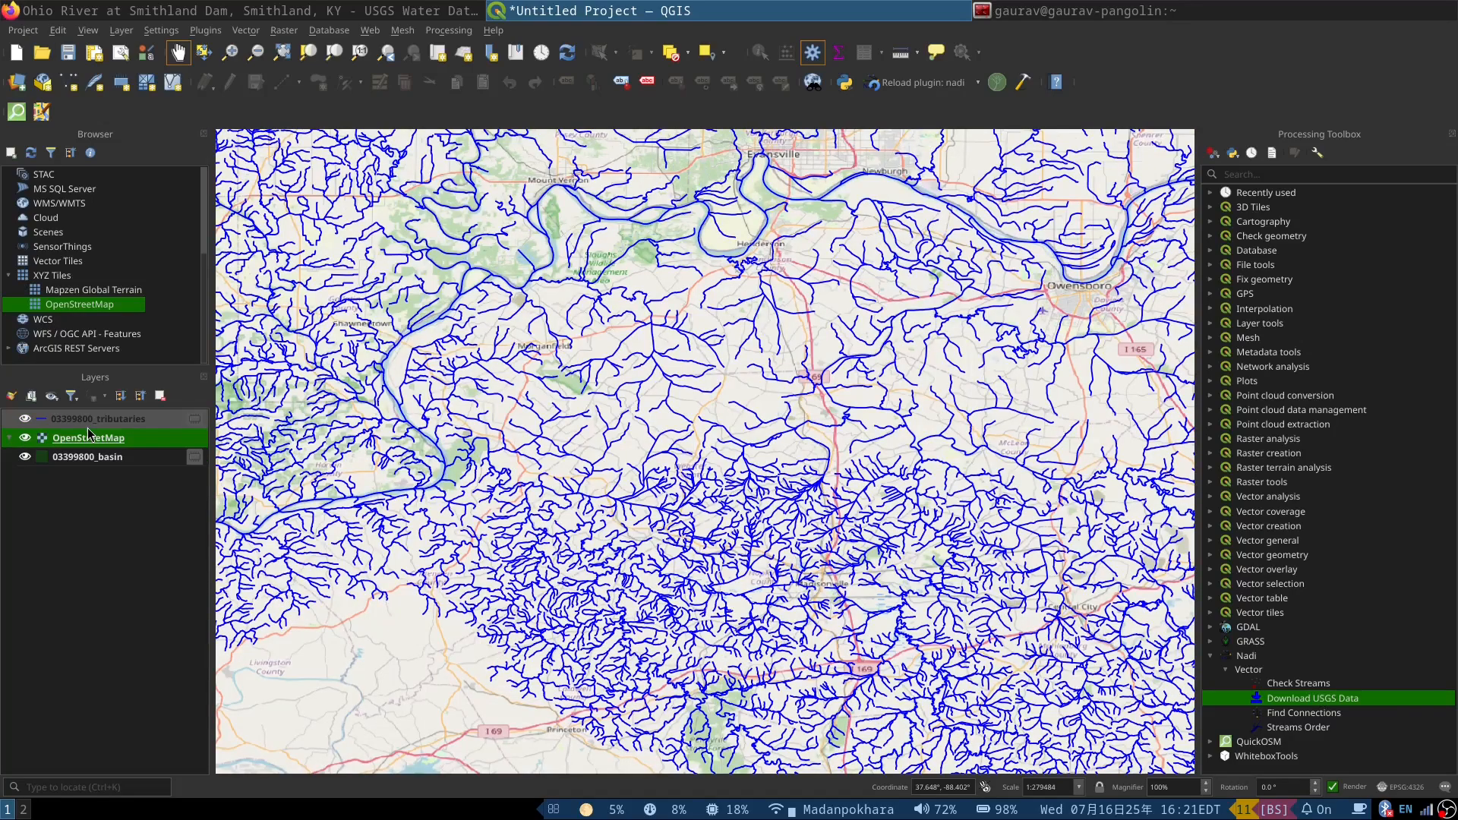
{"action": "left_click_drag", "start_coordinate": [89, 445], "coordinate": [91, 467]}
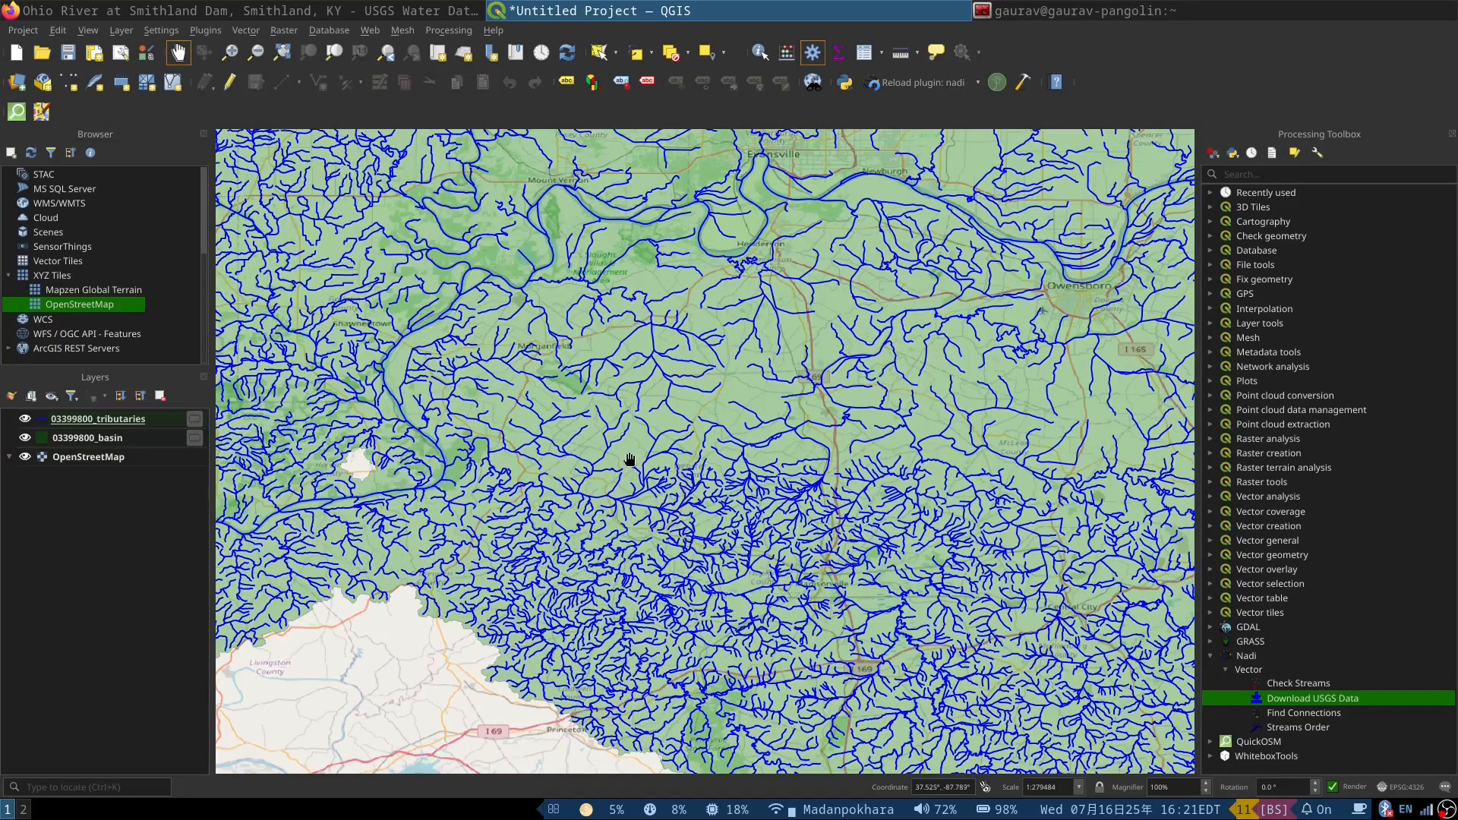
Step: Examine how the tributaries line up with the basemap rivers around Evansville and Owensboro and across the basin
{"action": "scroll", "coordinate": [615, 443], "scroll_direction": "down", "scroll_amount": 1}
{"action": "scroll", "coordinate": [593, 375], "scroll_direction": "up", "scroll_amount": 4}
{"action": "scroll", "coordinate": [592, 375], "scroll_direction": "down", "scroll_amount": 2}
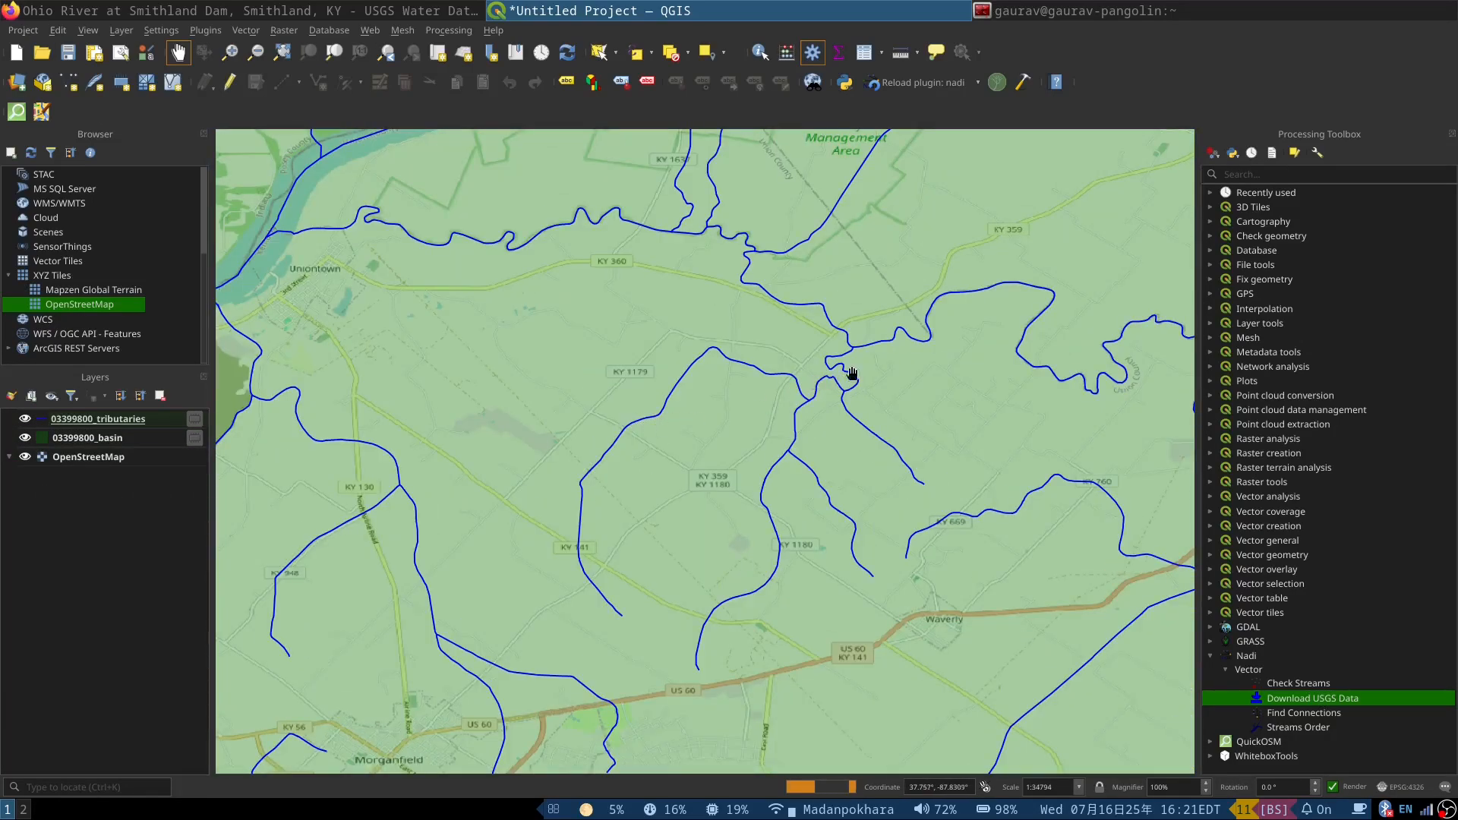
{"action": "scroll", "coordinate": [987, 243], "scroll_direction": "up", "scroll_amount": 1}
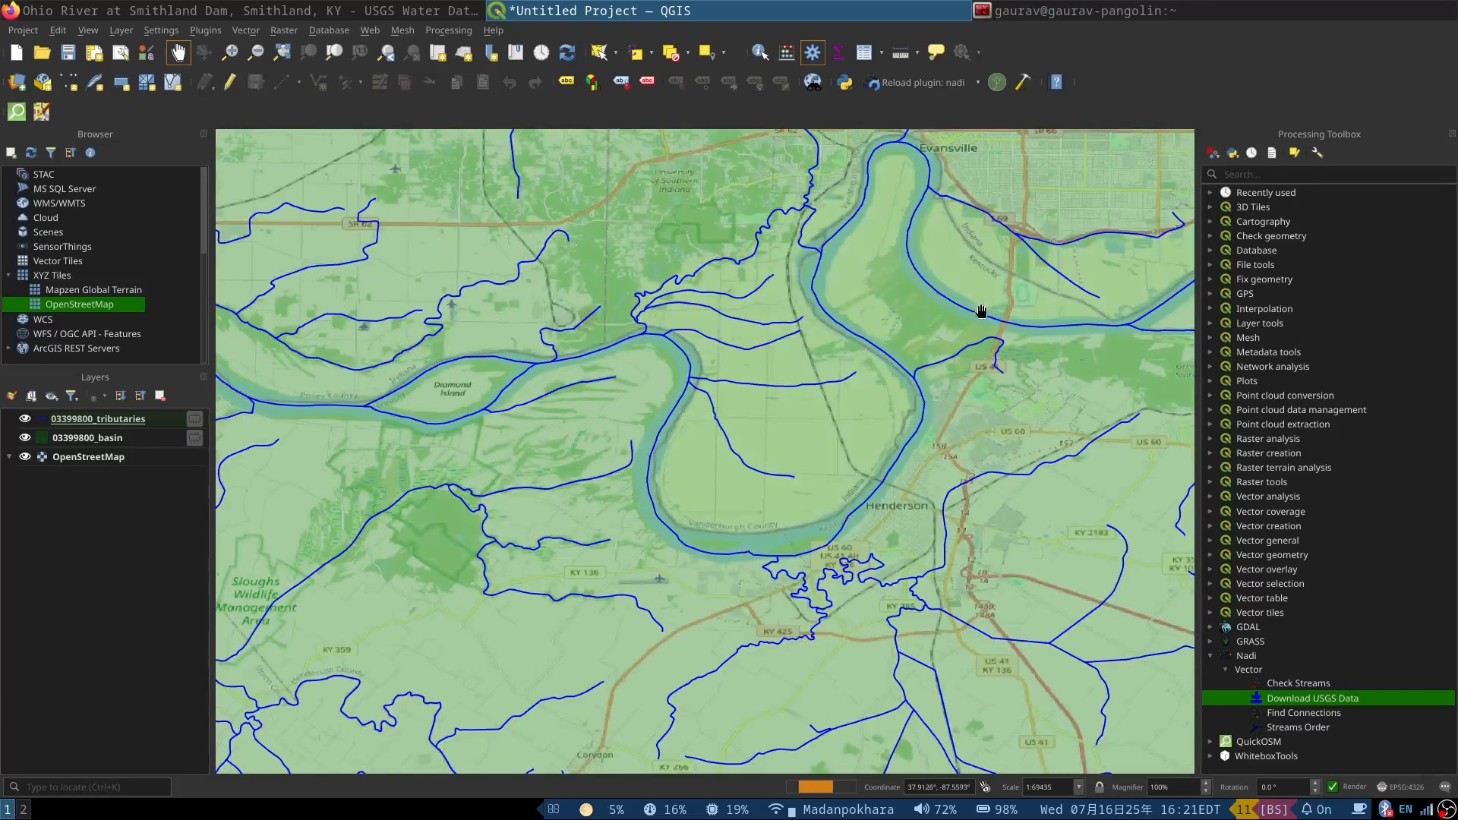
{"action": "scroll", "coordinate": [668, 413], "scroll_direction": "down", "scroll_amount": 1}
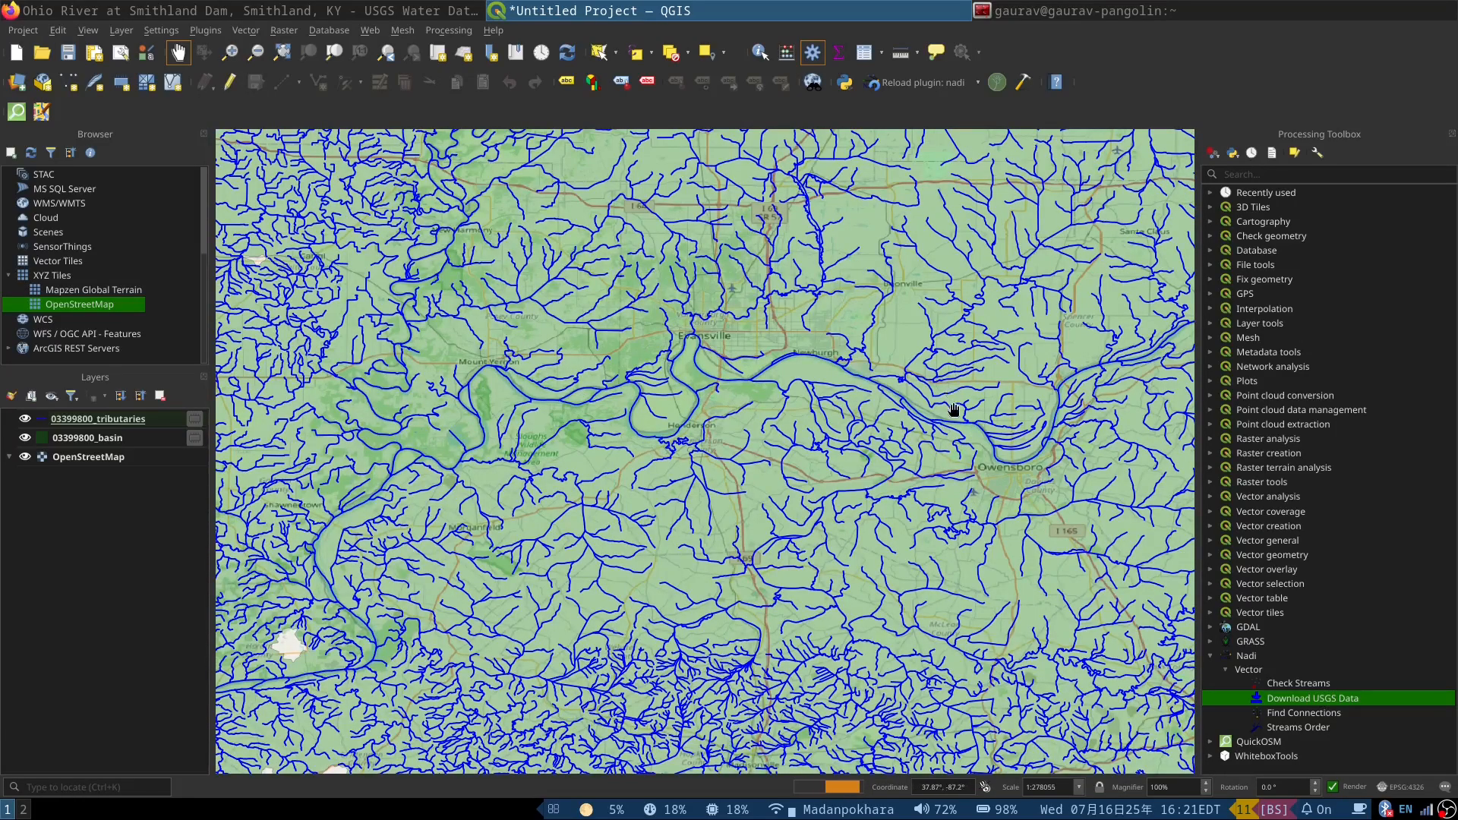
{"action": "scroll", "coordinate": [954, 413], "scroll_direction": "up", "scroll_amount": 1}
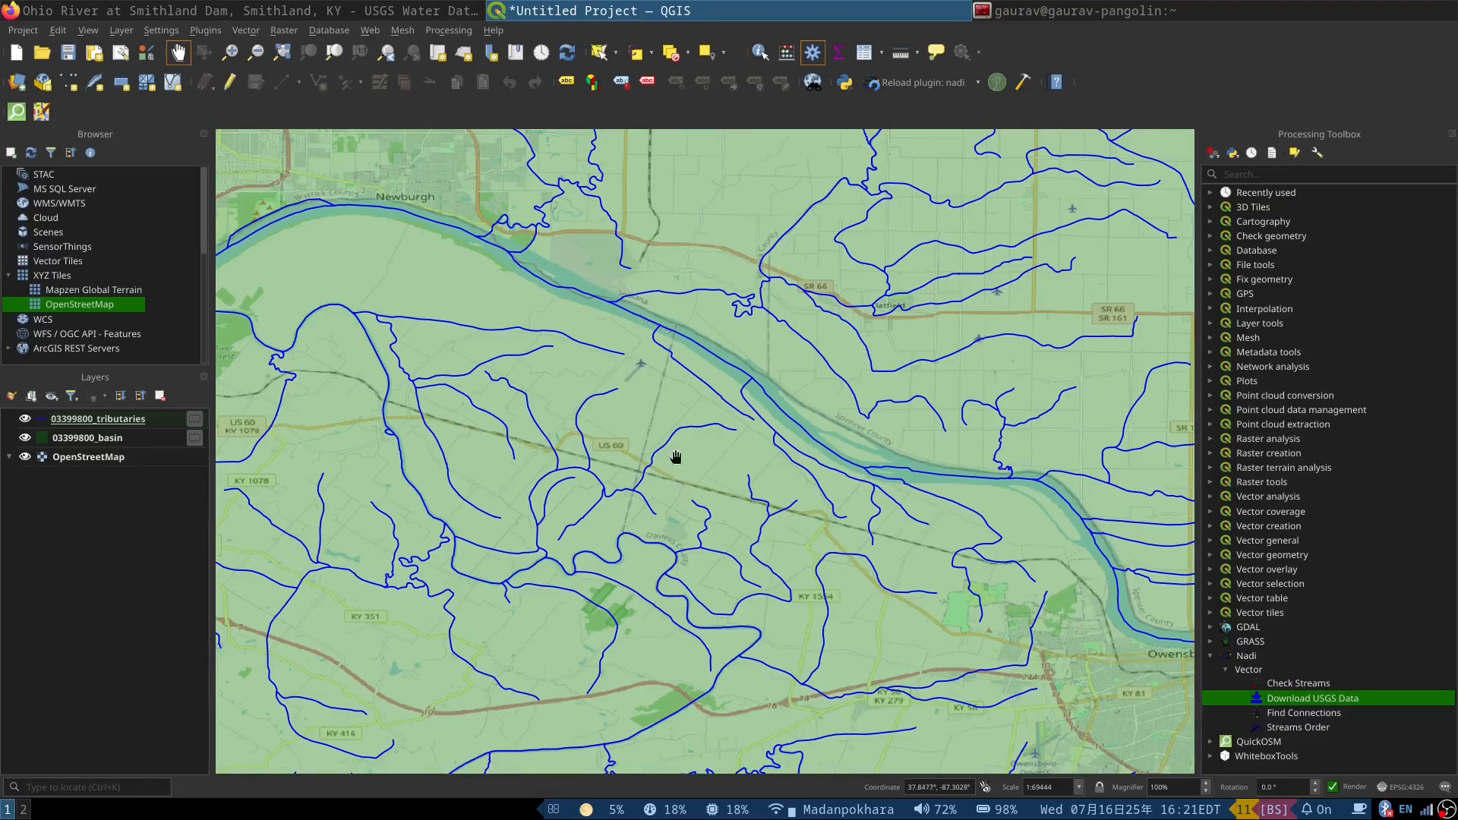
{"action": "scroll", "coordinate": [676, 455], "scroll_direction": "down", "scroll_amount": 4}
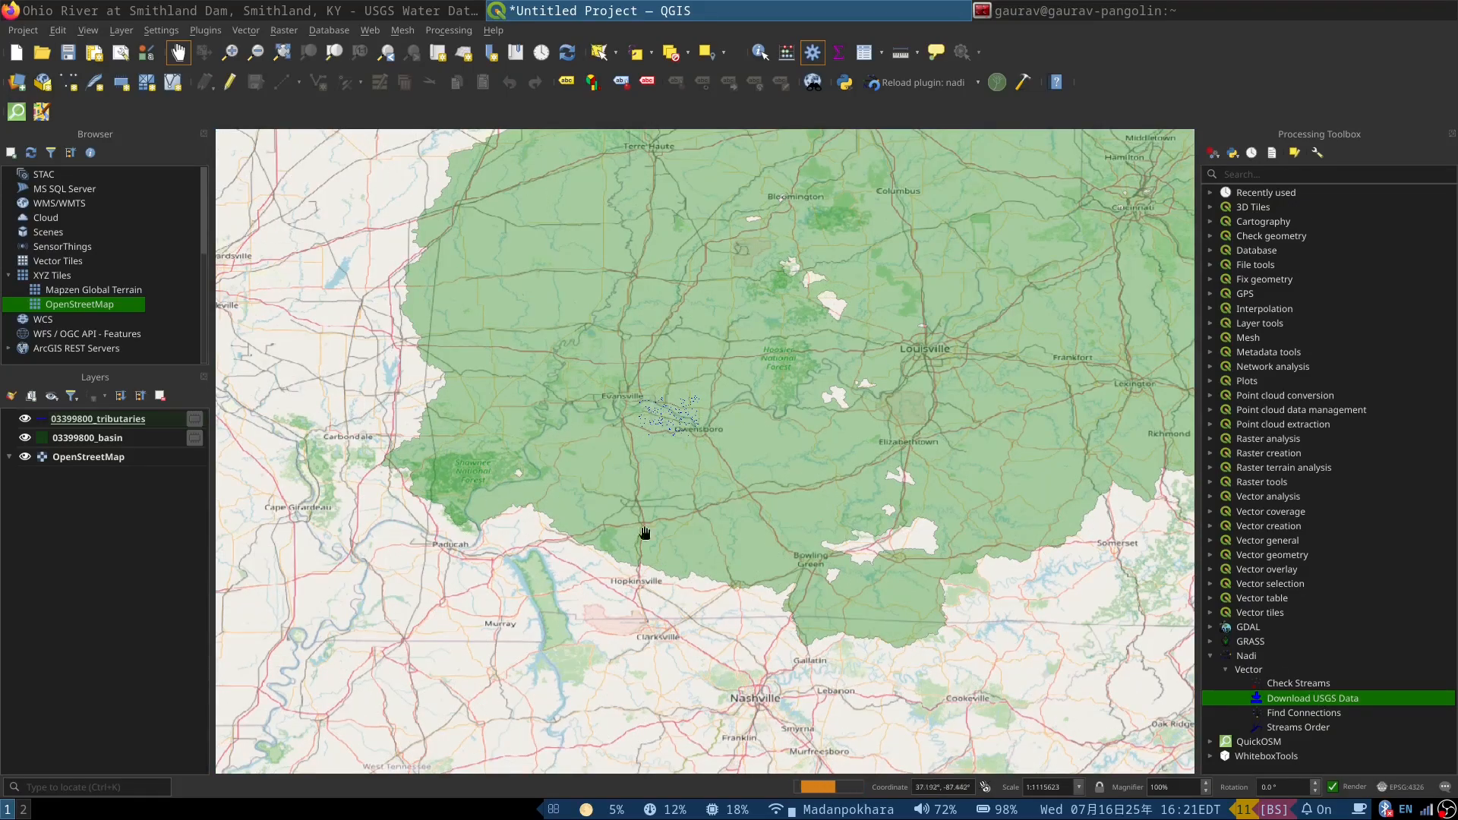
{"action": "left_click_drag", "start_coordinate": [645, 533], "coordinate": [566, 669]}
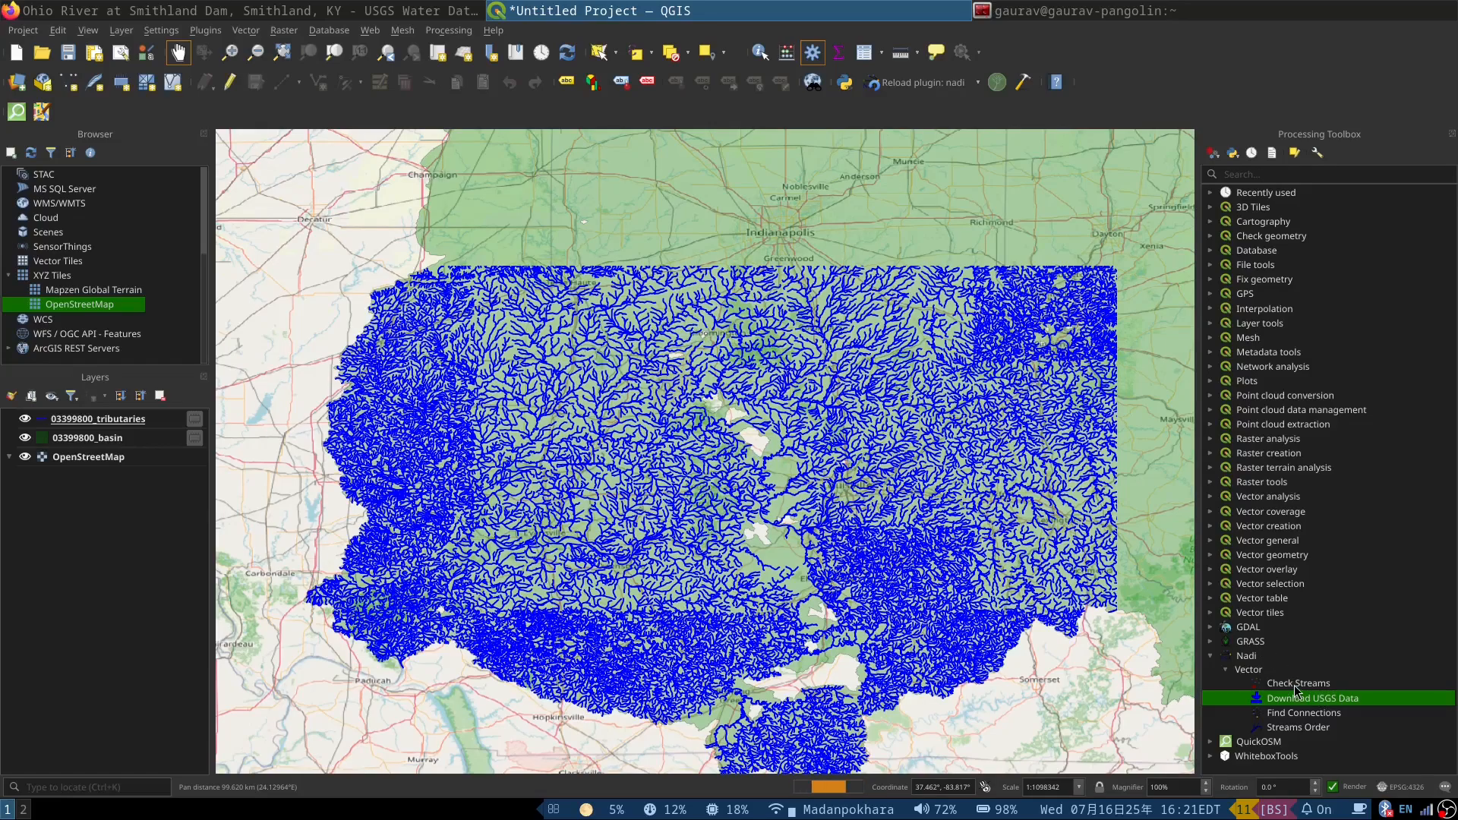
Step: Run Download USGS Data for site 03399800 with data type nwis-site and close the dialog
{"action": "double_click", "coordinate": [1289, 699]}
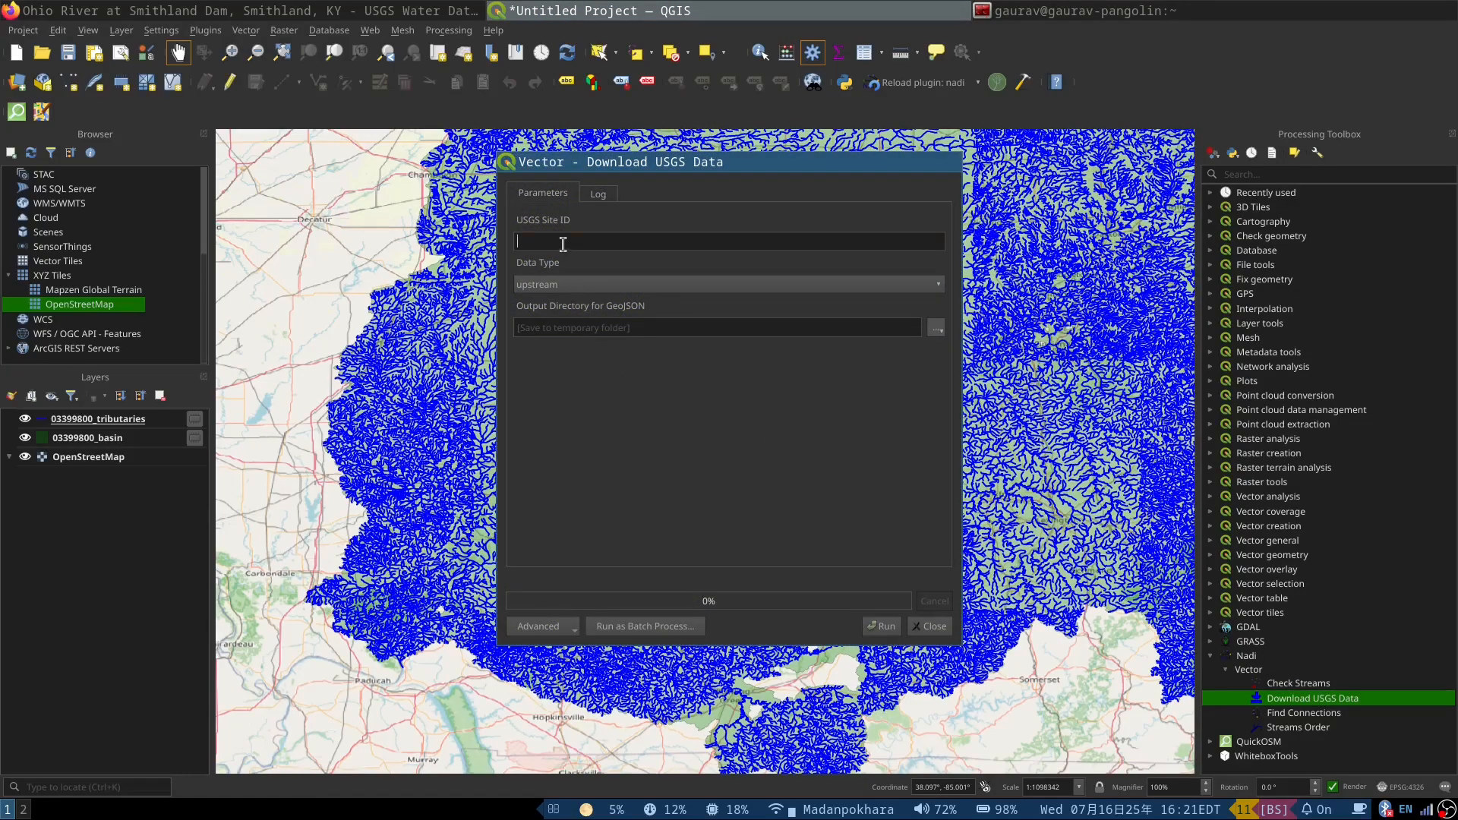
{"action": "type", "text": "03399800"}
{"action": "left_click", "coordinate": [570, 287]}
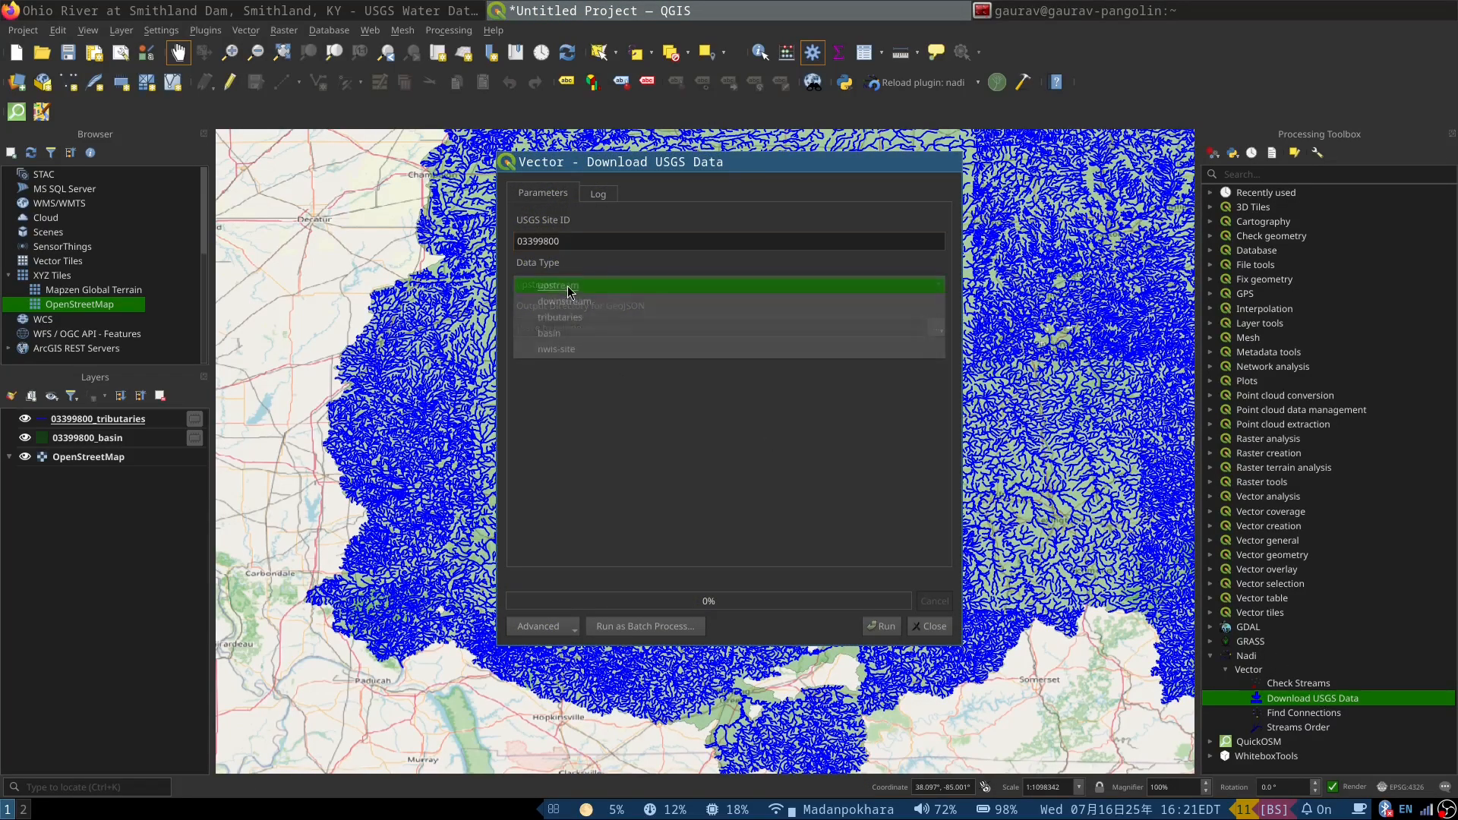
{"action": "left_click", "coordinate": [572, 351]}
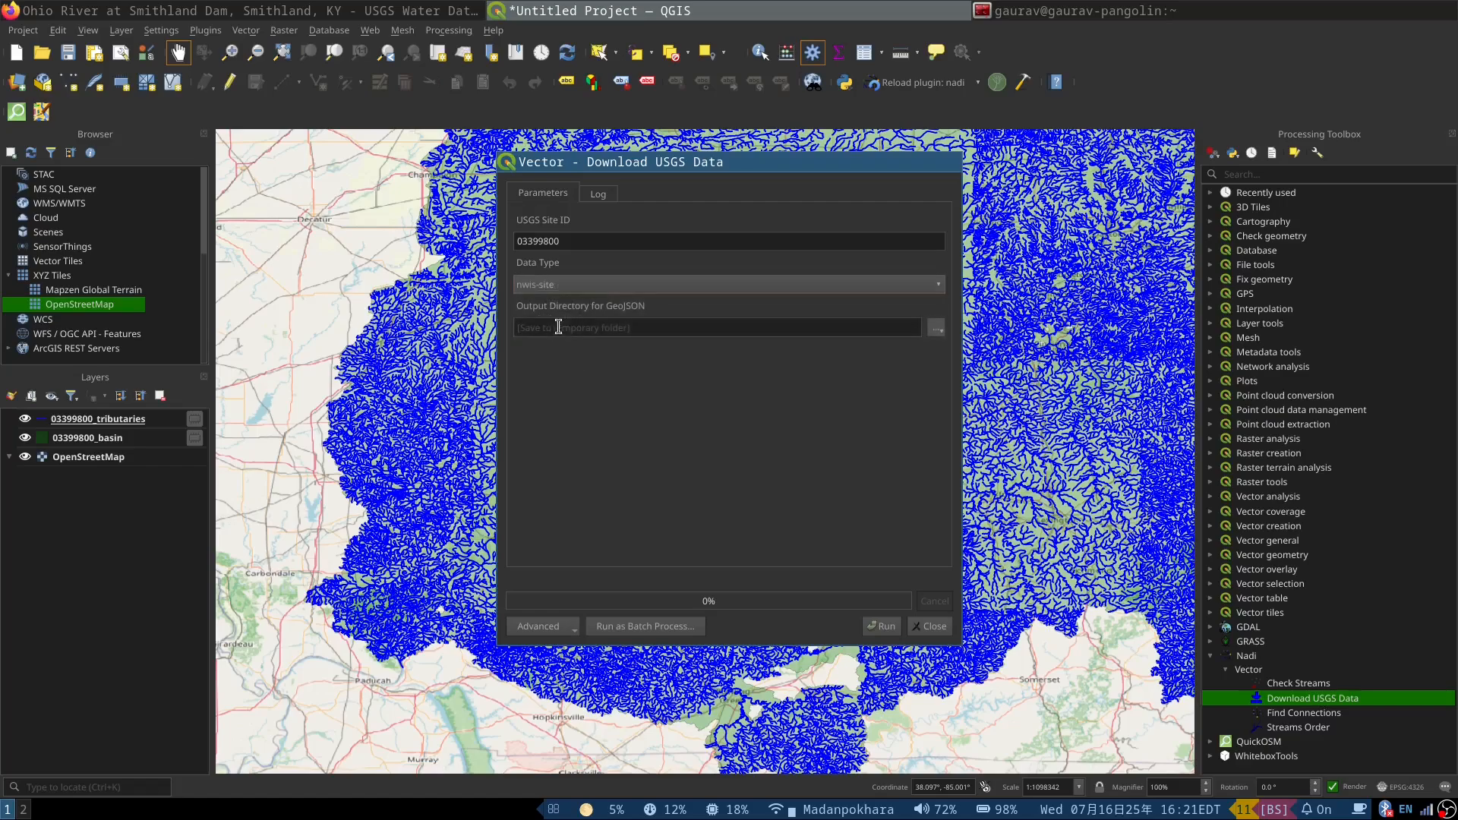
{"action": "left_click", "coordinate": [881, 628]}
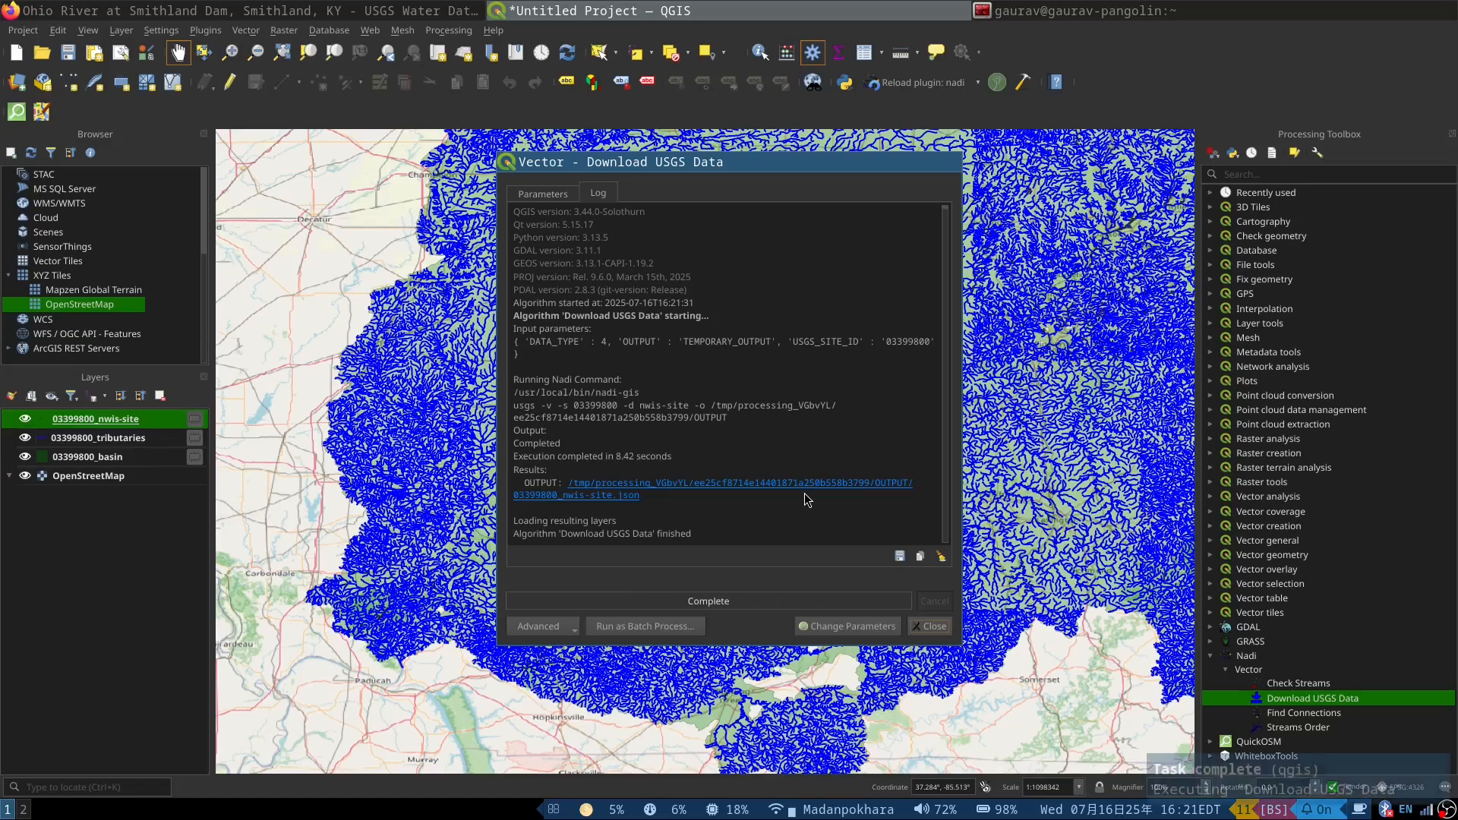
{"action": "left_click", "coordinate": [928, 630]}
Step: View the downloaded monitoring sites with the tributaries hidden, restore the tributaries layer, and hide the 03399800_nwis-site layer
{"action": "scroll", "coordinate": [430, 570], "scroll_direction": "down", "scroll_amount": 2}
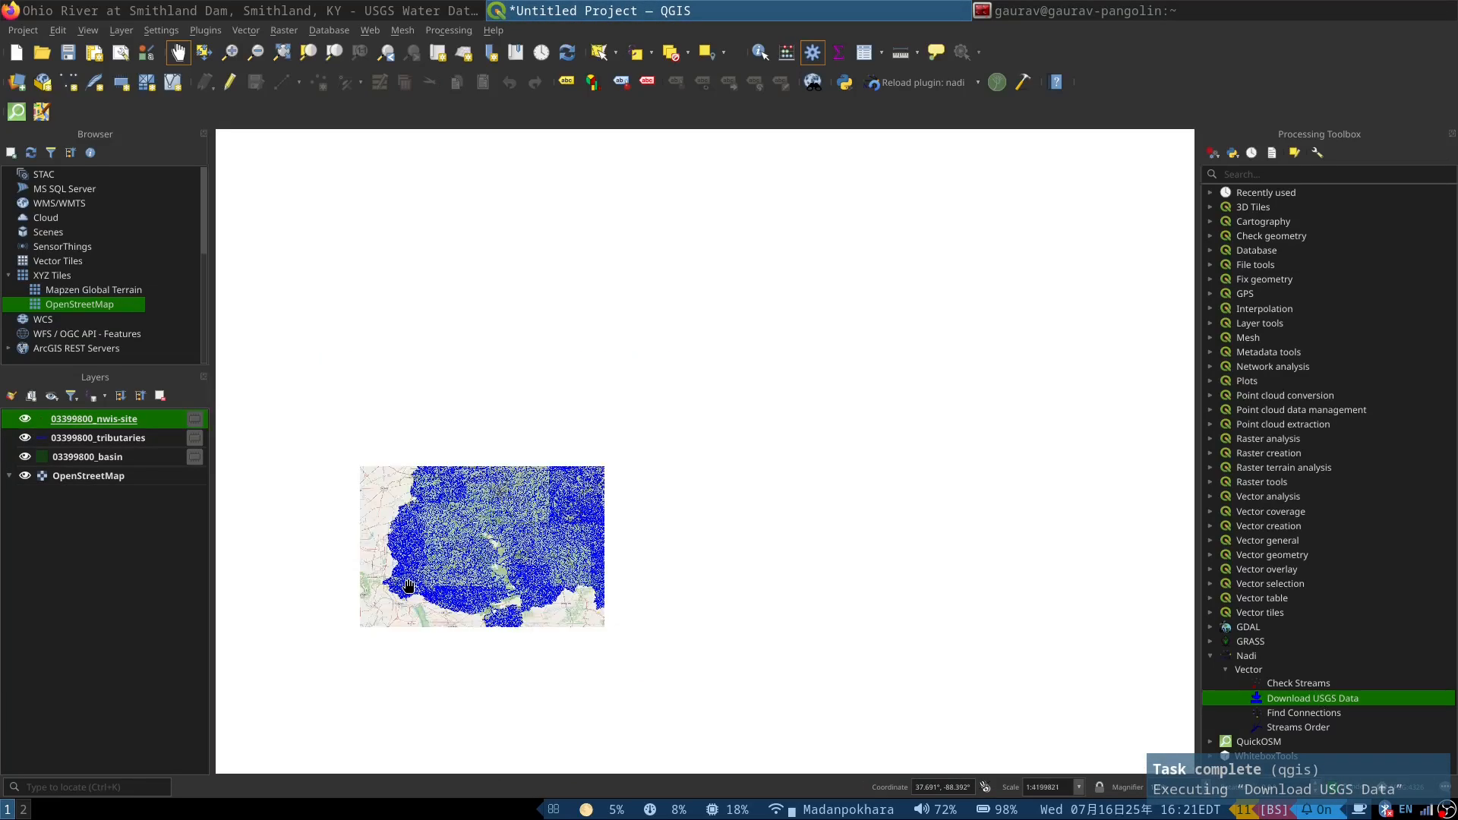
{"action": "scroll", "coordinate": [480, 537], "scroll_direction": "up", "scroll_amount": 1}
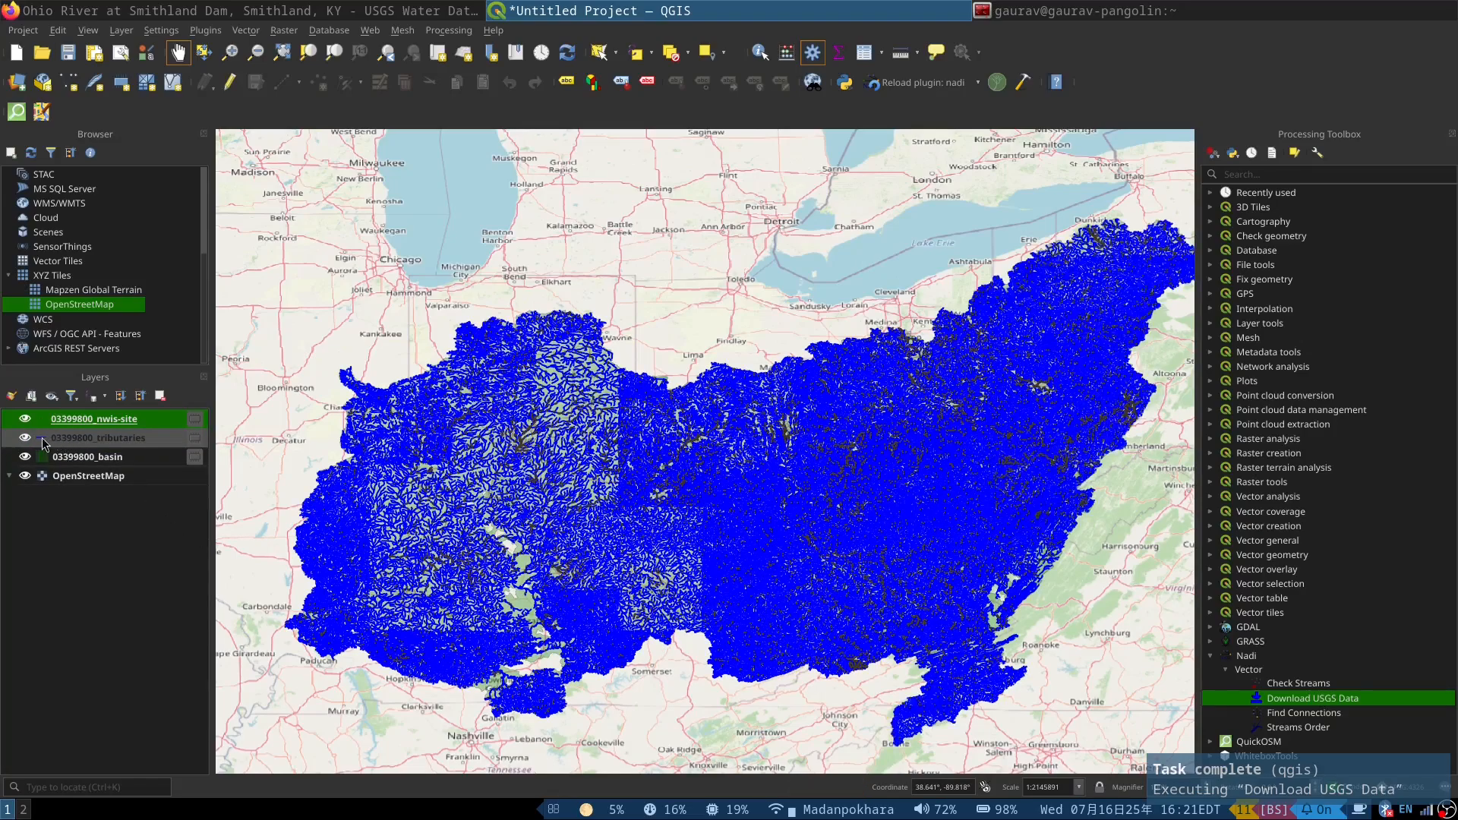
{"action": "left_click", "coordinate": [25, 439]}
{"action": "scroll", "coordinate": [416, 480], "scroll_direction": "up", "scroll_amount": 1}
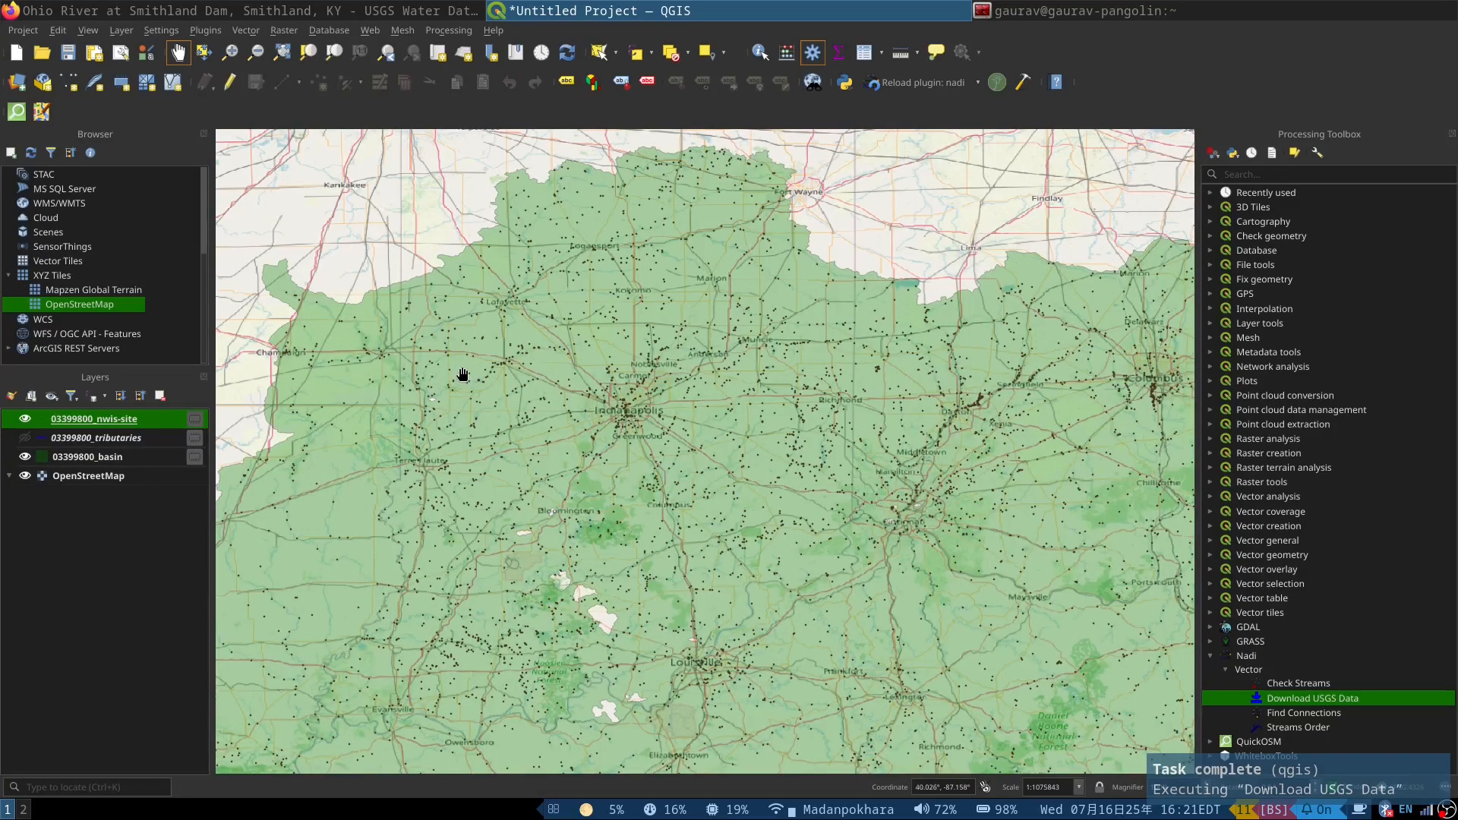
{"action": "scroll", "coordinate": [462, 374], "scroll_direction": "down", "scroll_amount": 1}
{"action": "left_click", "coordinate": [25, 438]}
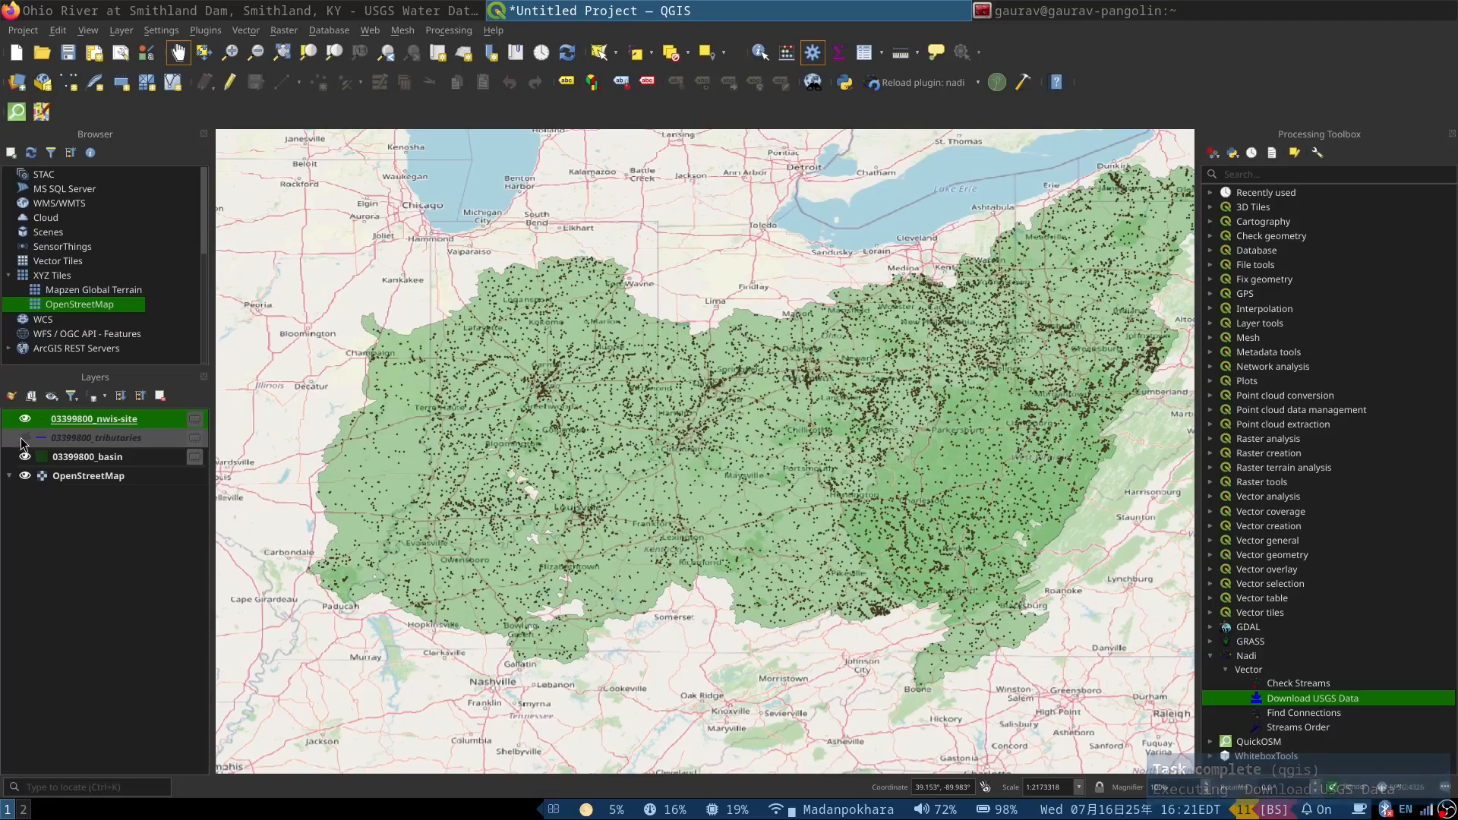
{"action": "left_click", "coordinate": [25, 419]}
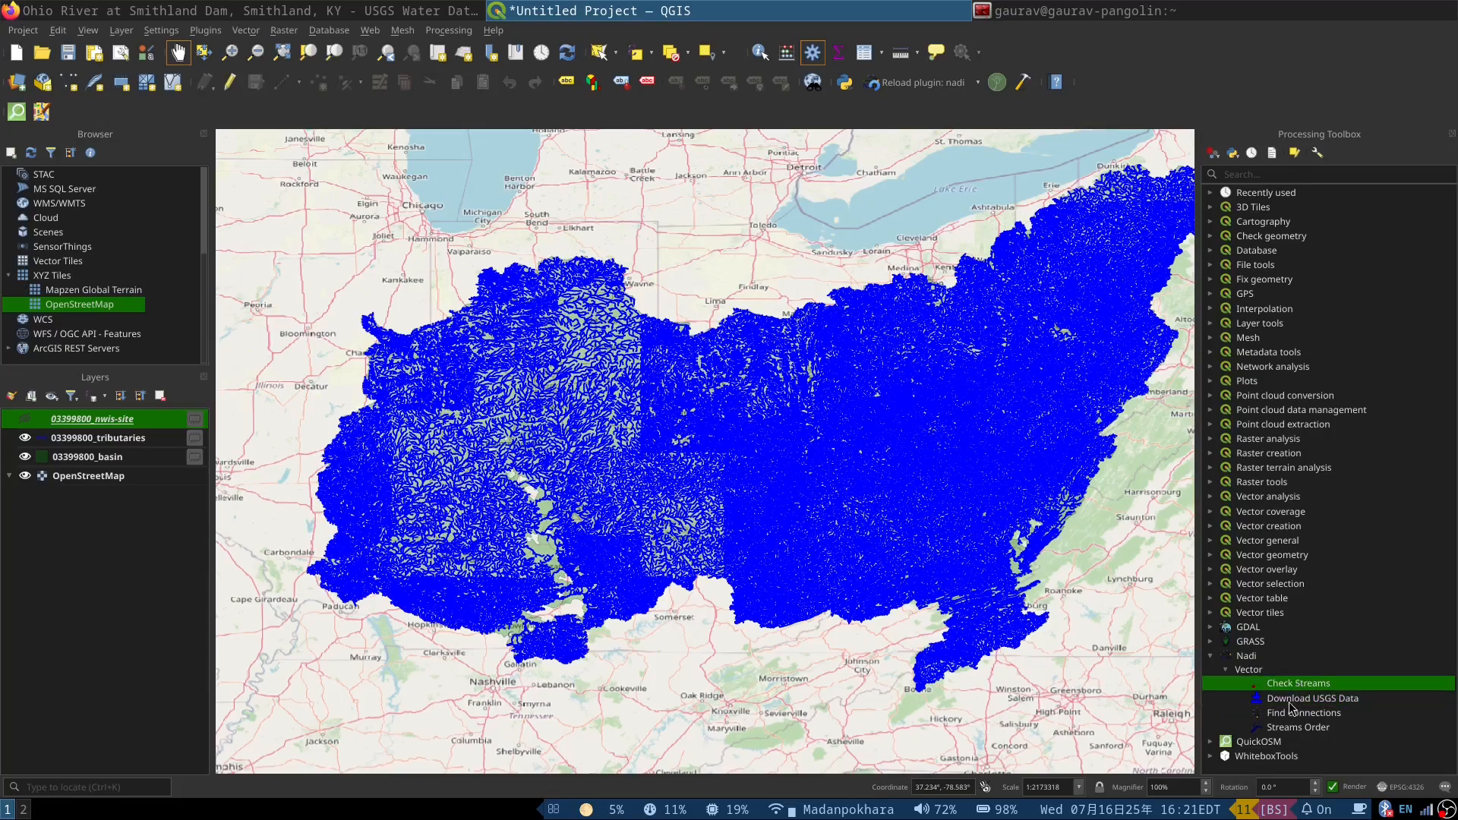
Step: Run the Nadi Check Streams tool on the 03399800_tributaries layer with a temporary output and close the dialog
{"action": "left_click", "coordinate": [1298, 729]}
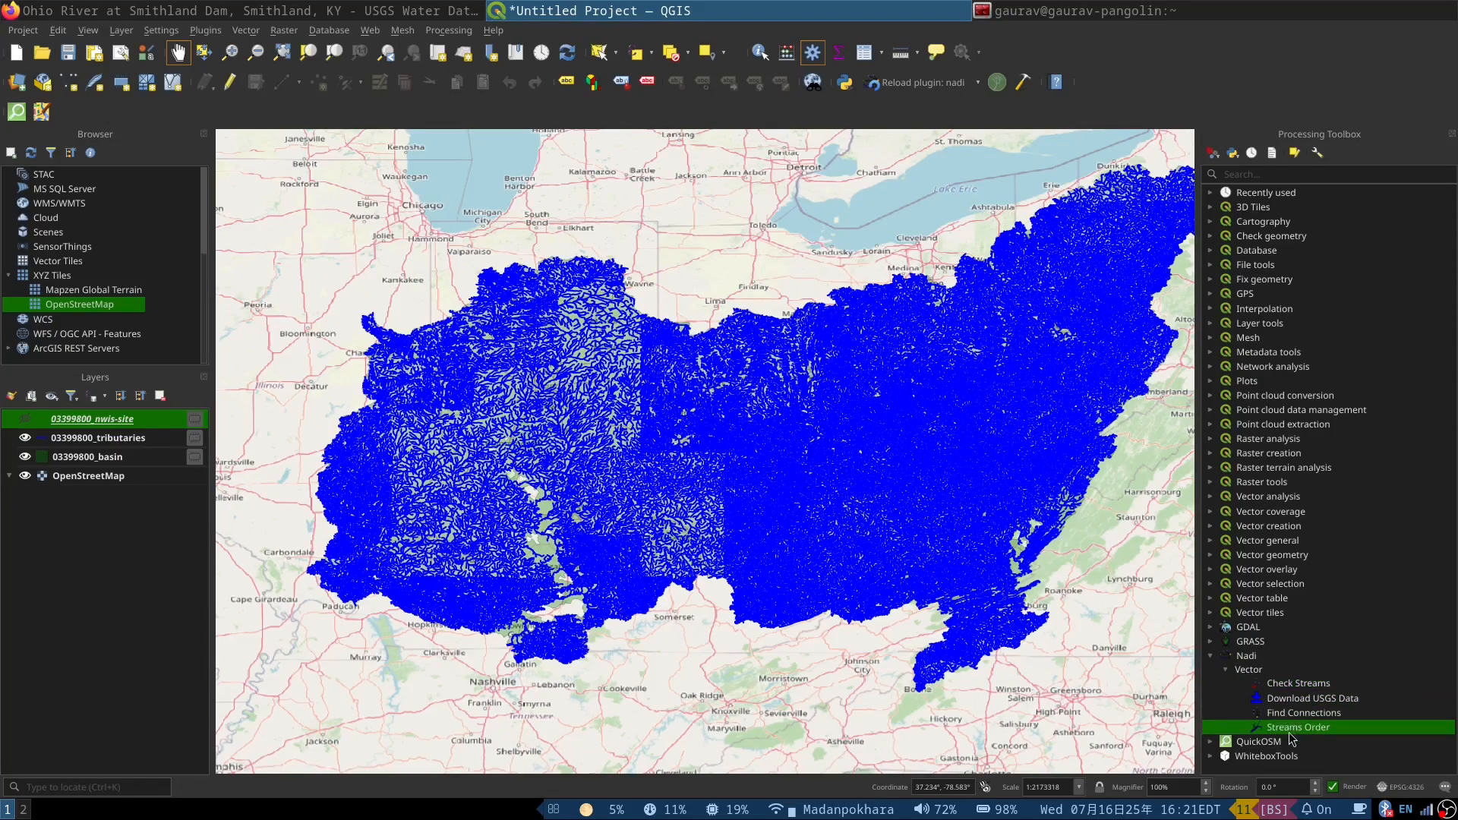
{"action": "double_click", "coordinate": [1294, 685]}
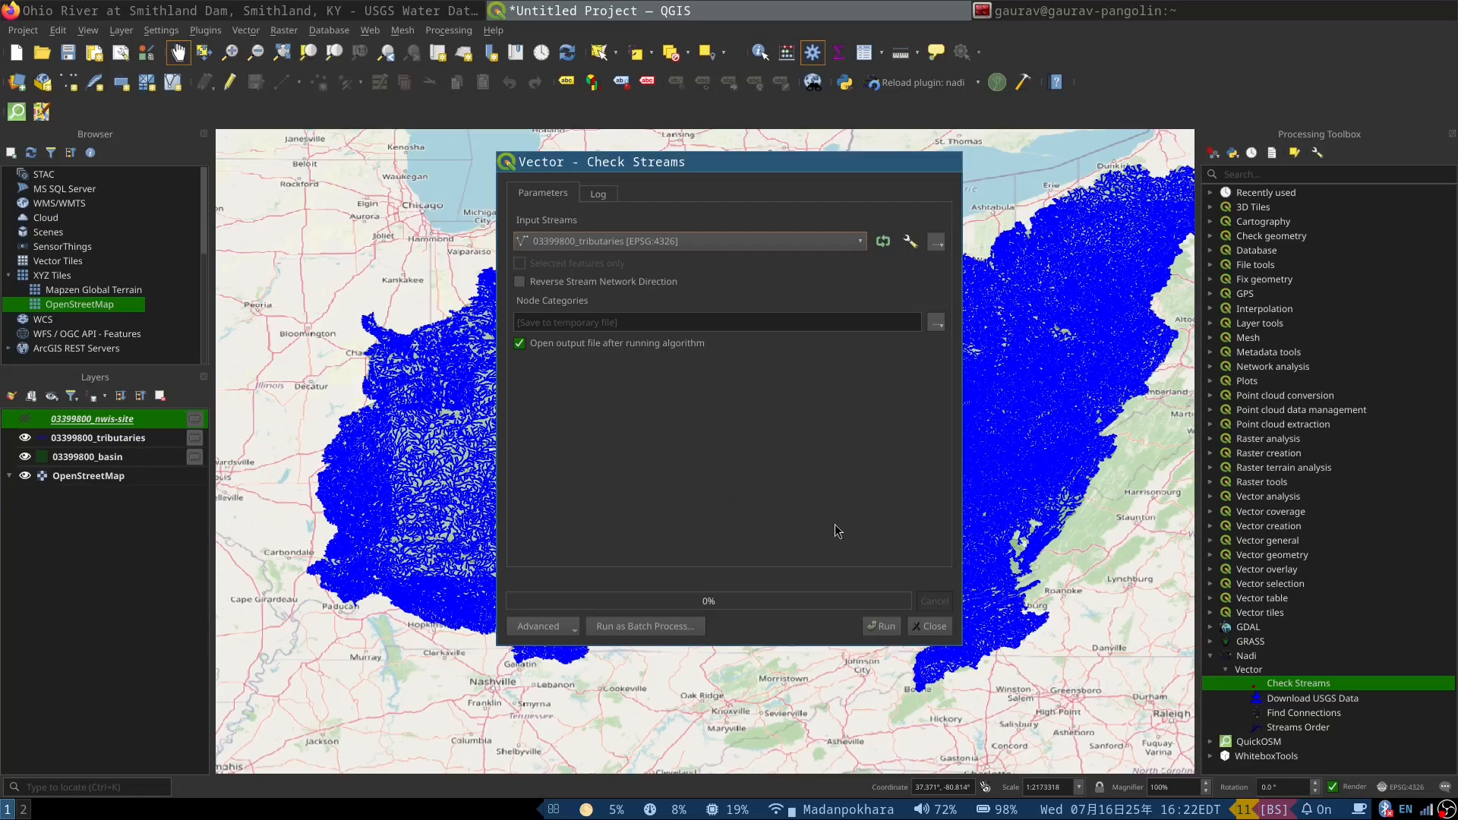
{"action": "left_click", "coordinate": [875, 627]}
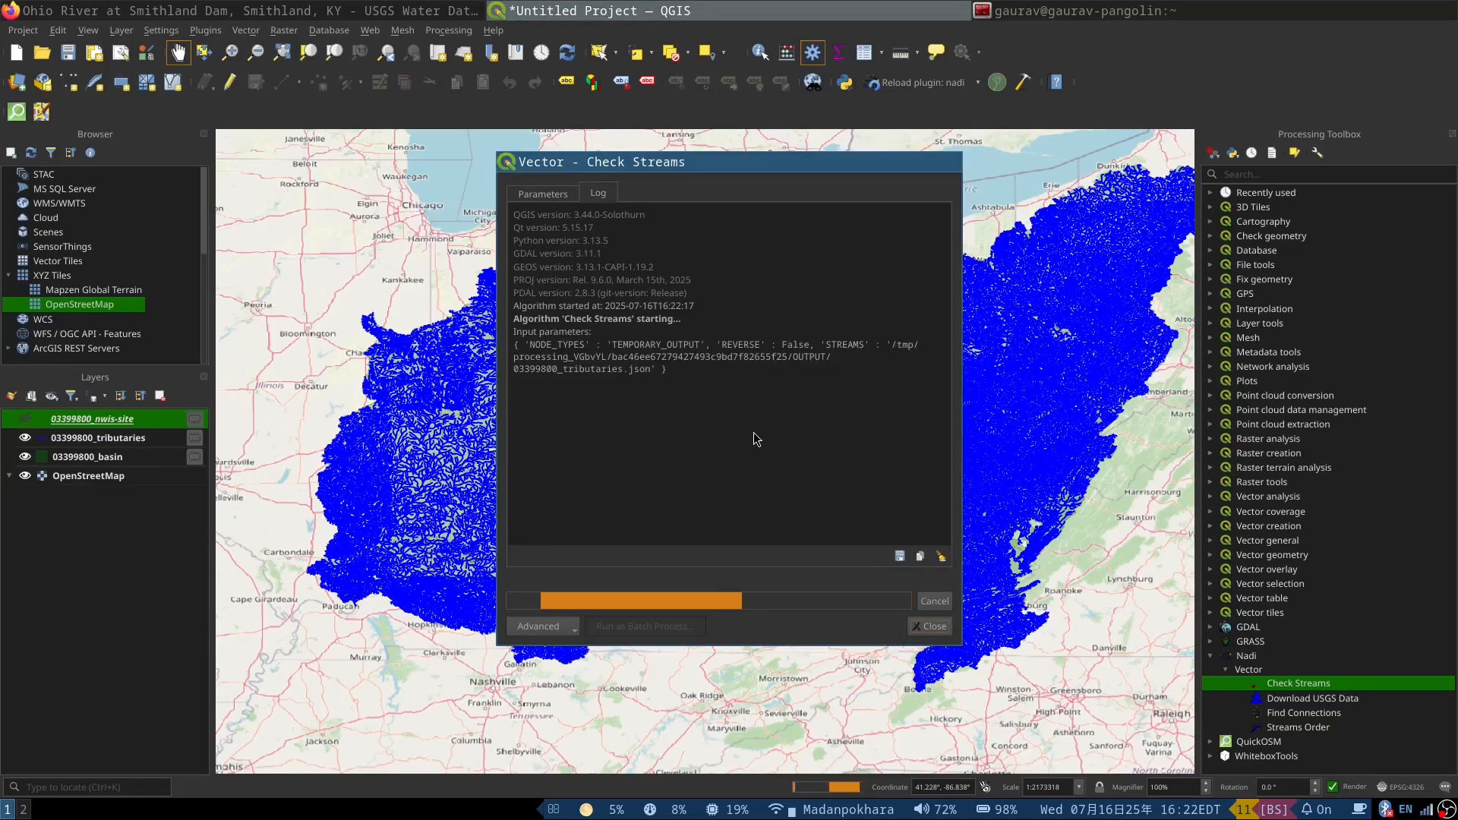
{"action": "left_click", "coordinate": [941, 630]}
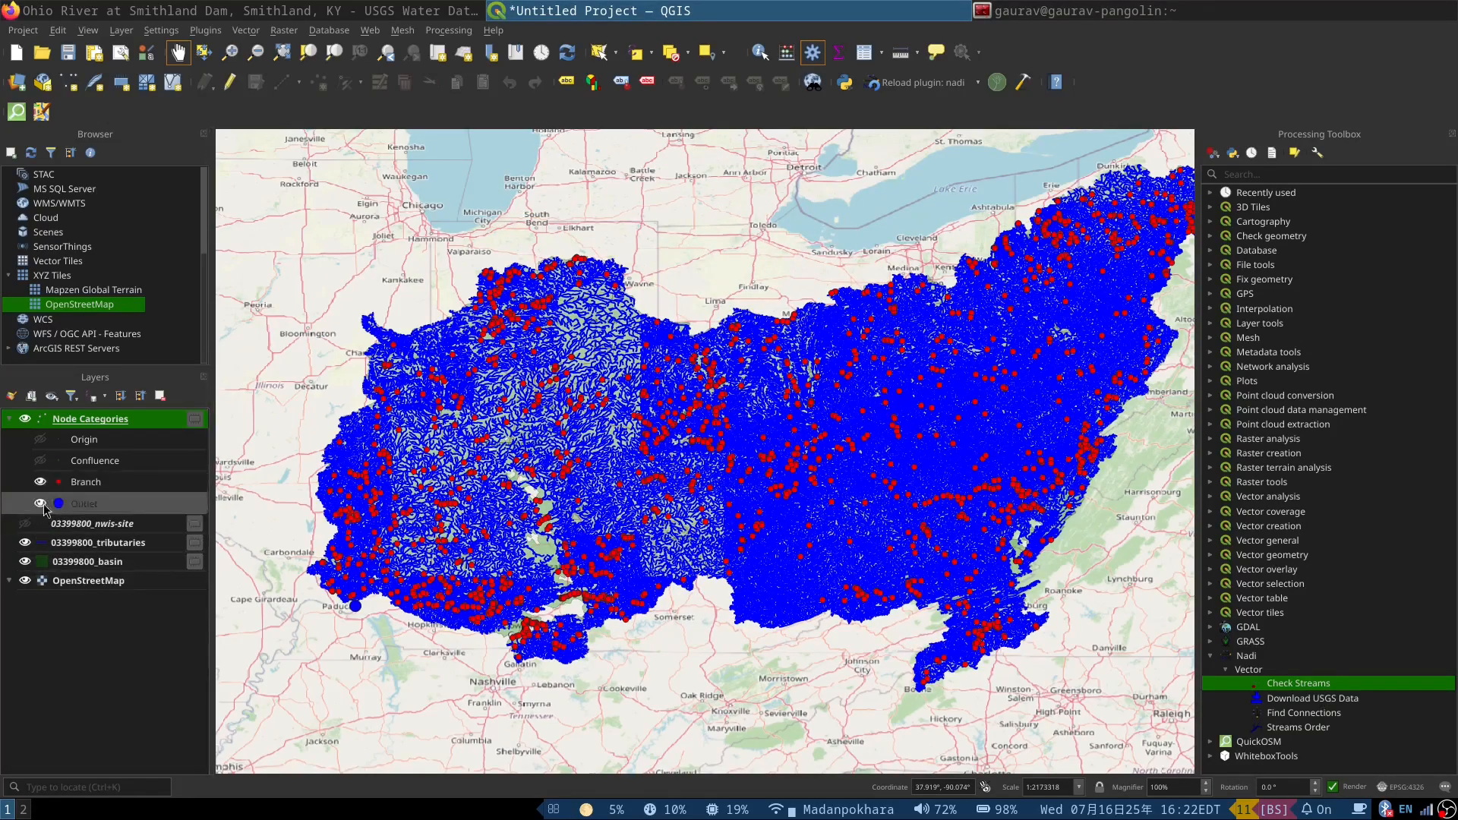
Step: Hide the tributaries layer and view the Origin and Confluence node categories, switching both off again
{"action": "left_click", "coordinate": [25, 544]}
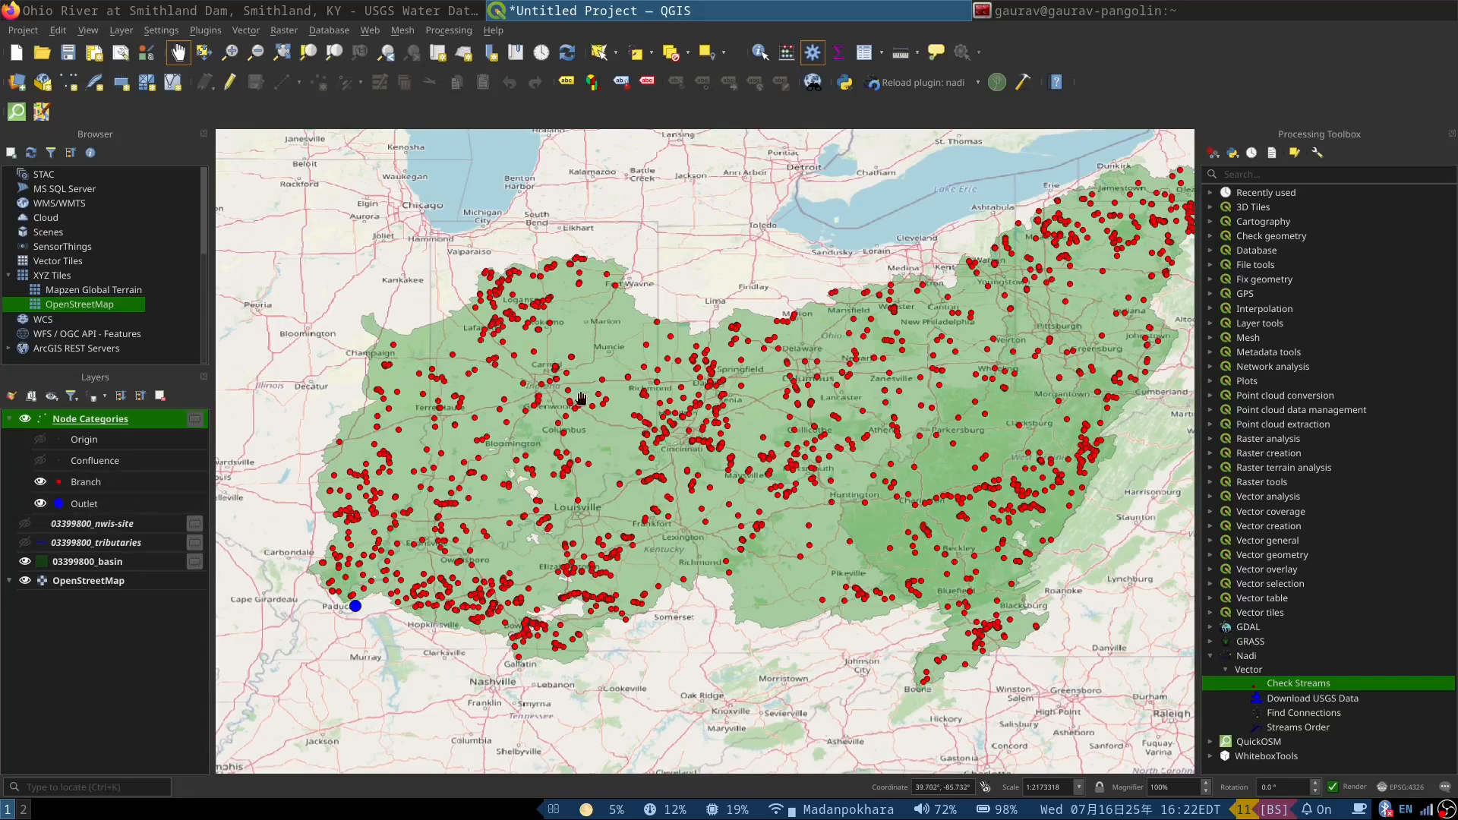
{"action": "left_click", "coordinate": [41, 461]}
{"action": "left_click", "coordinate": [40, 440]}
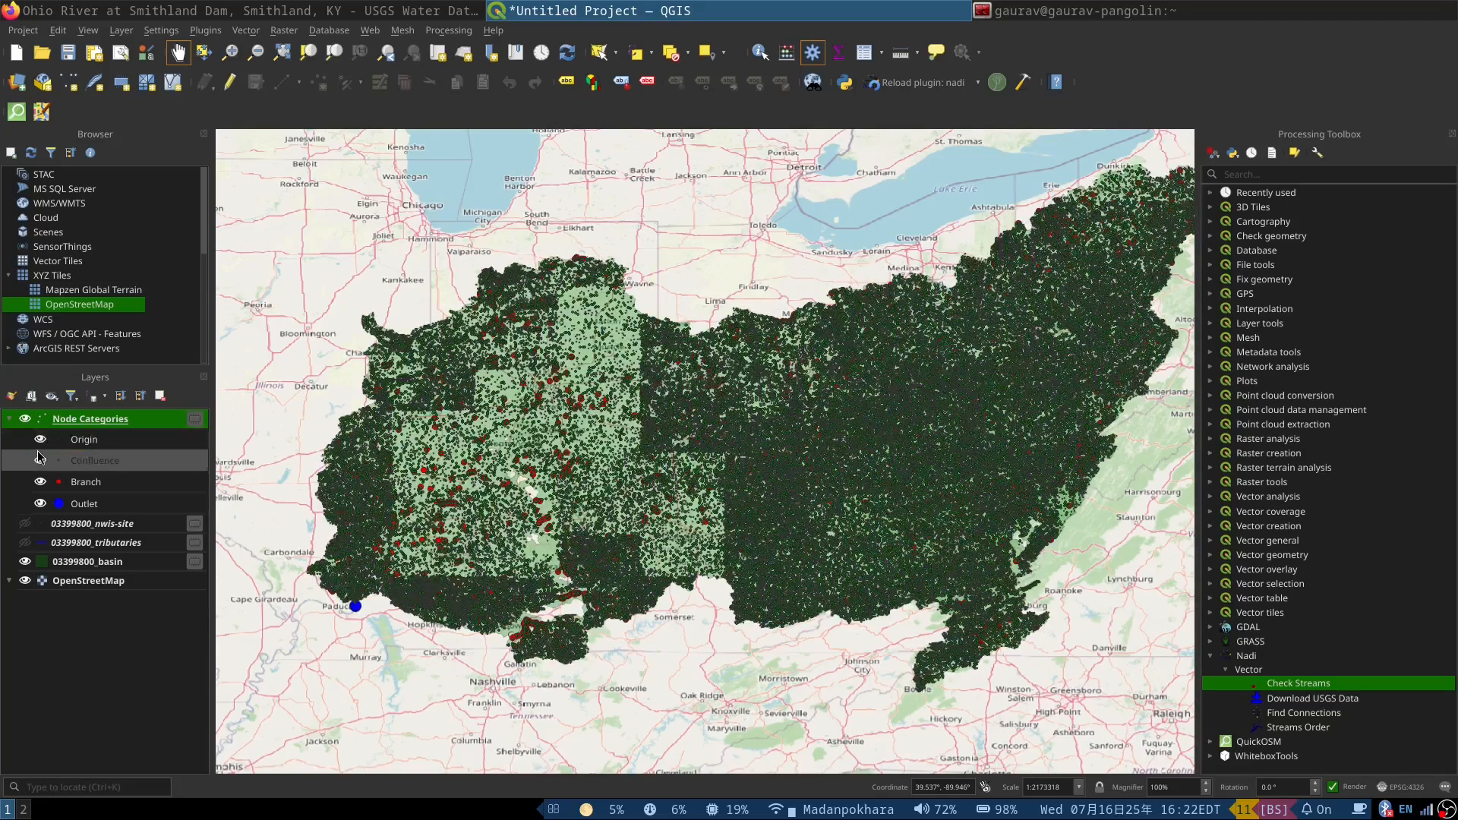
{"action": "left_click", "coordinate": [40, 440]}
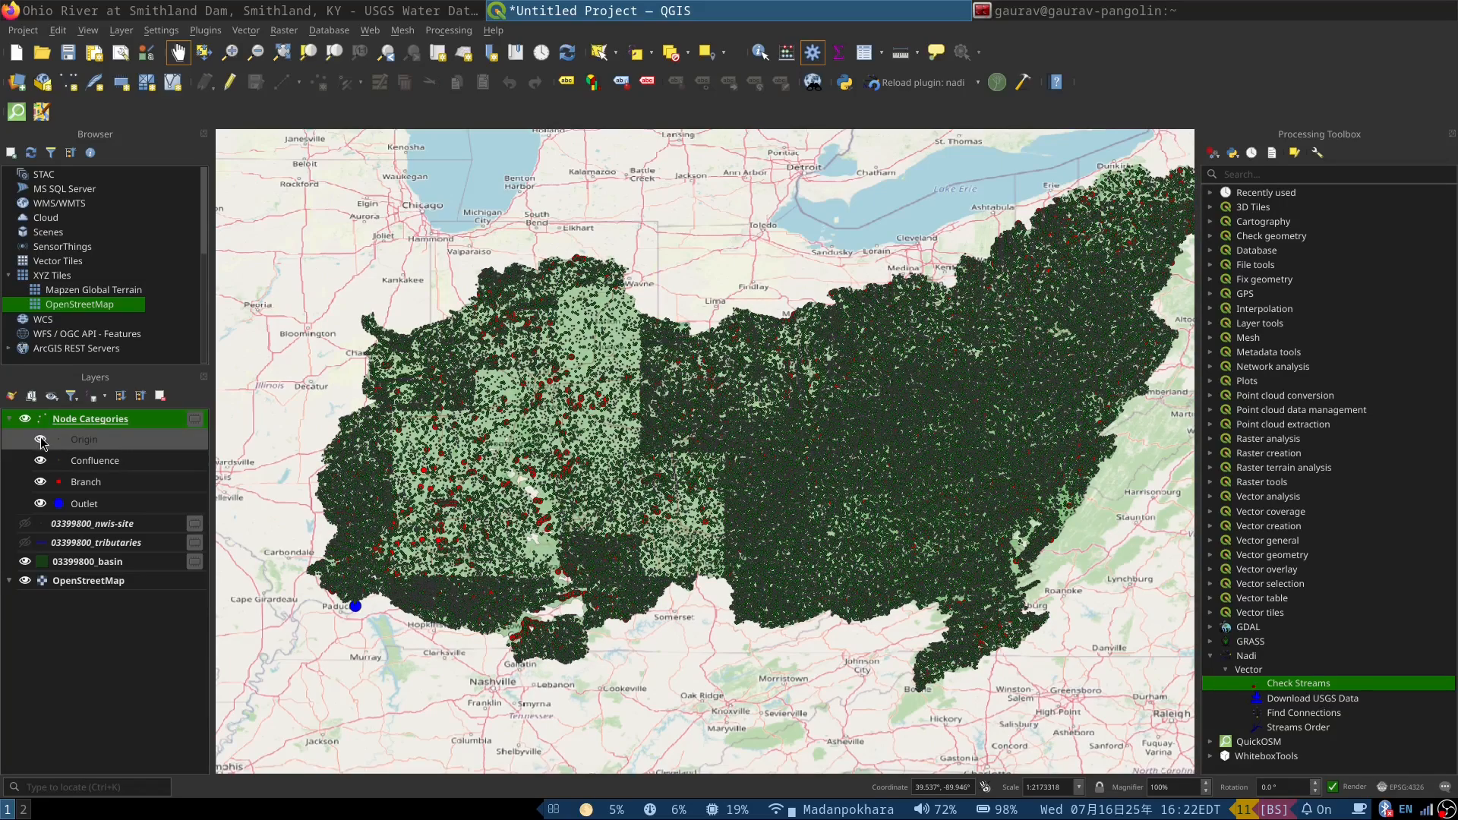
{"action": "left_click", "coordinate": [42, 461]}
{"action": "left_click", "coordinate": [41, 461]}
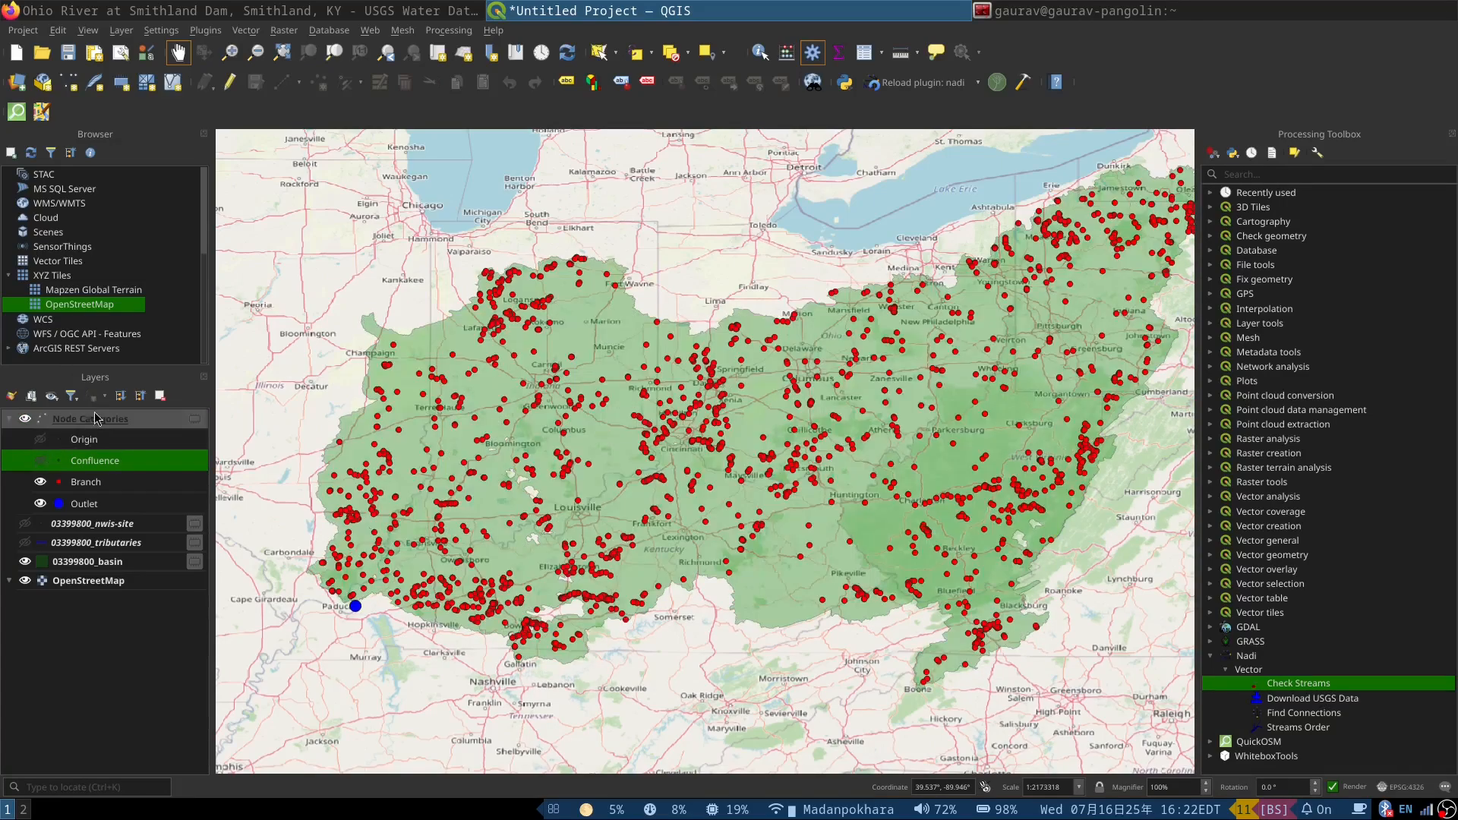
Step: Show feature counts for the Node Categories layer and turn the tributaries layer back on to inspect the branch nodes near the outlet
{"action": "right_click", "coordinate": [94, 418]}
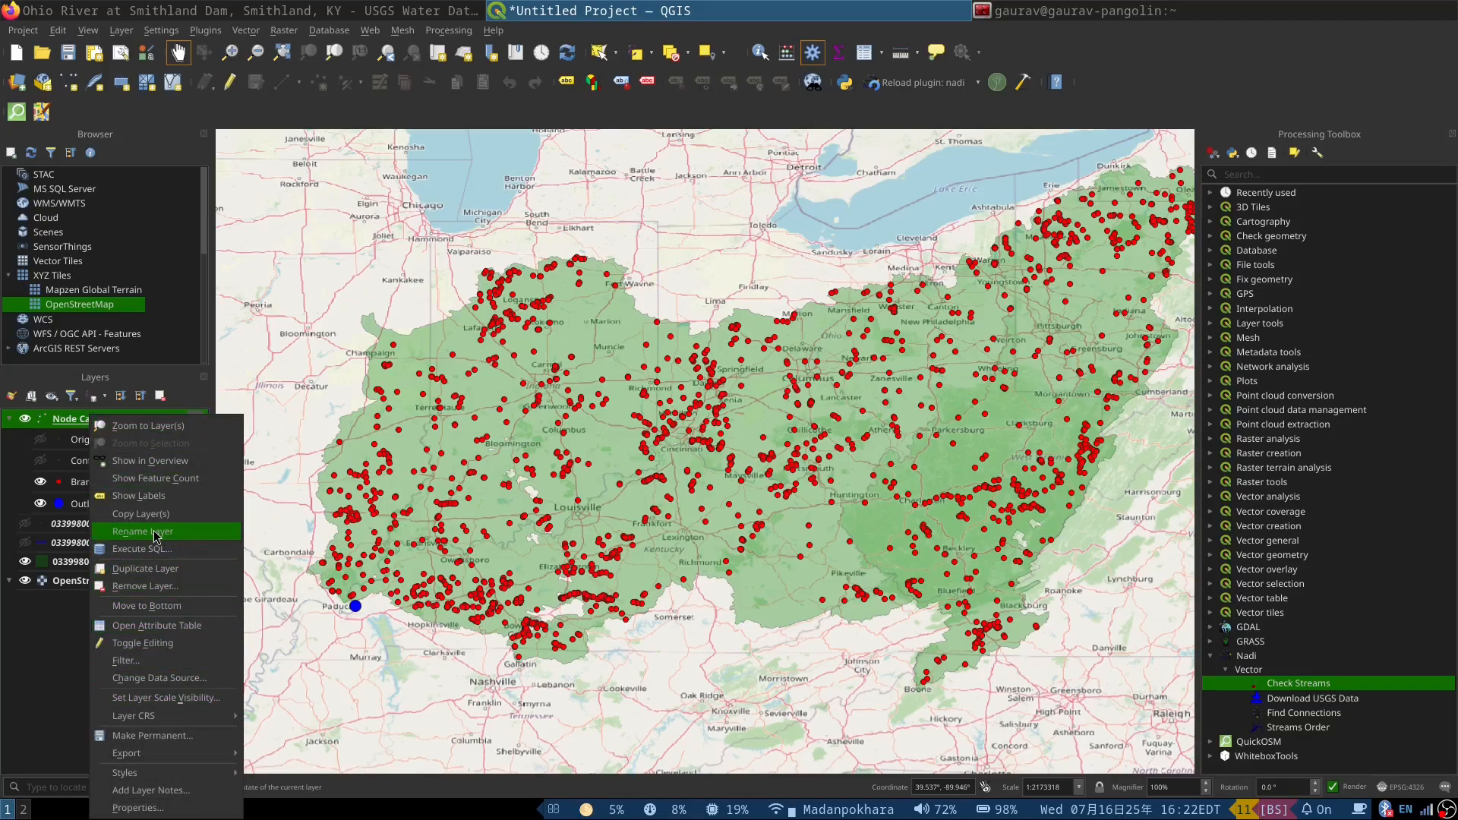
{"action": "left_click", "coordinate": [145, 477]}
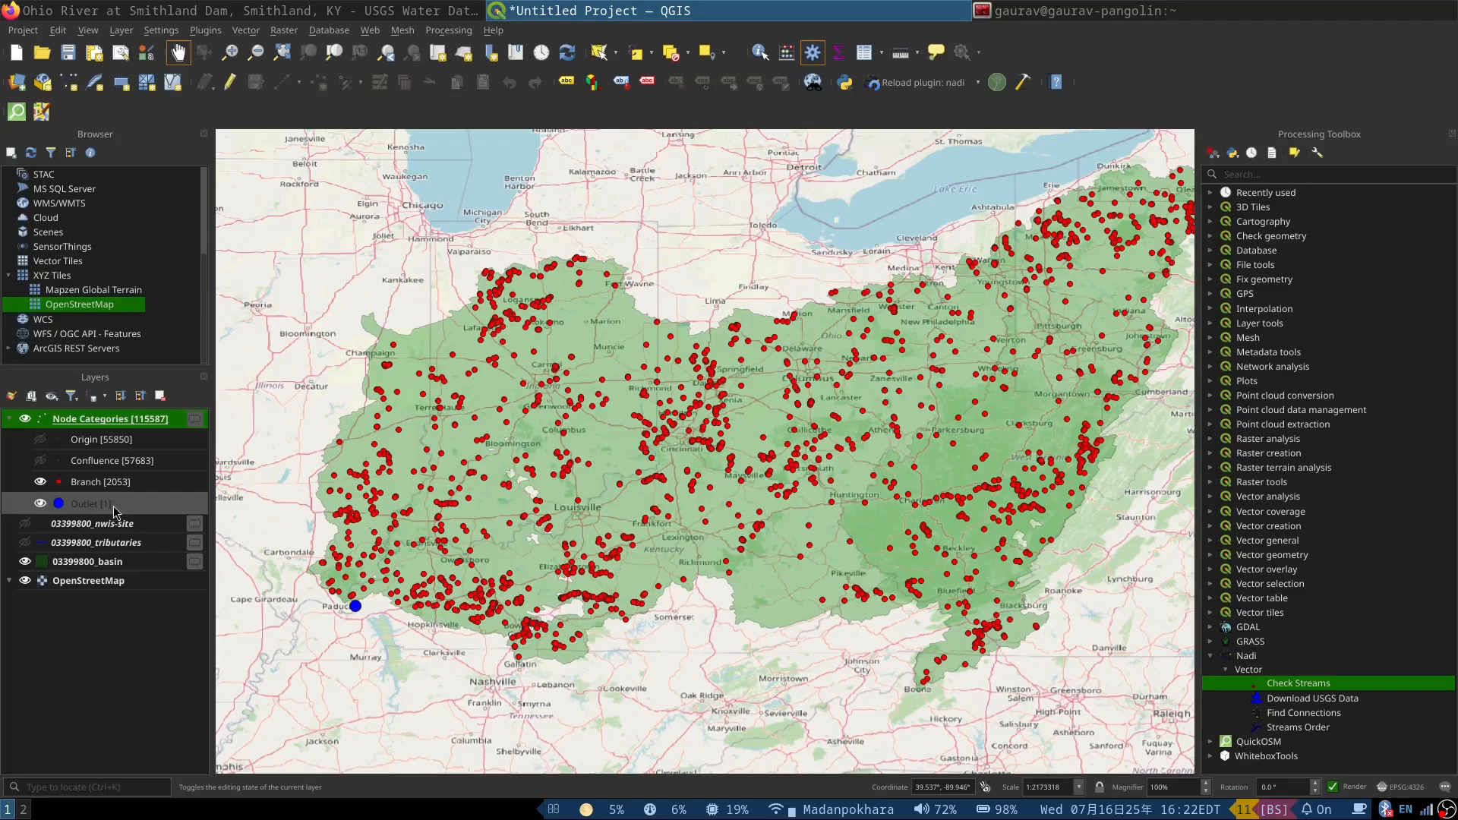
{"action": "scroll", "coordinate": [335, 612], "scroll_direction": "up", "scroll_amount": 1}
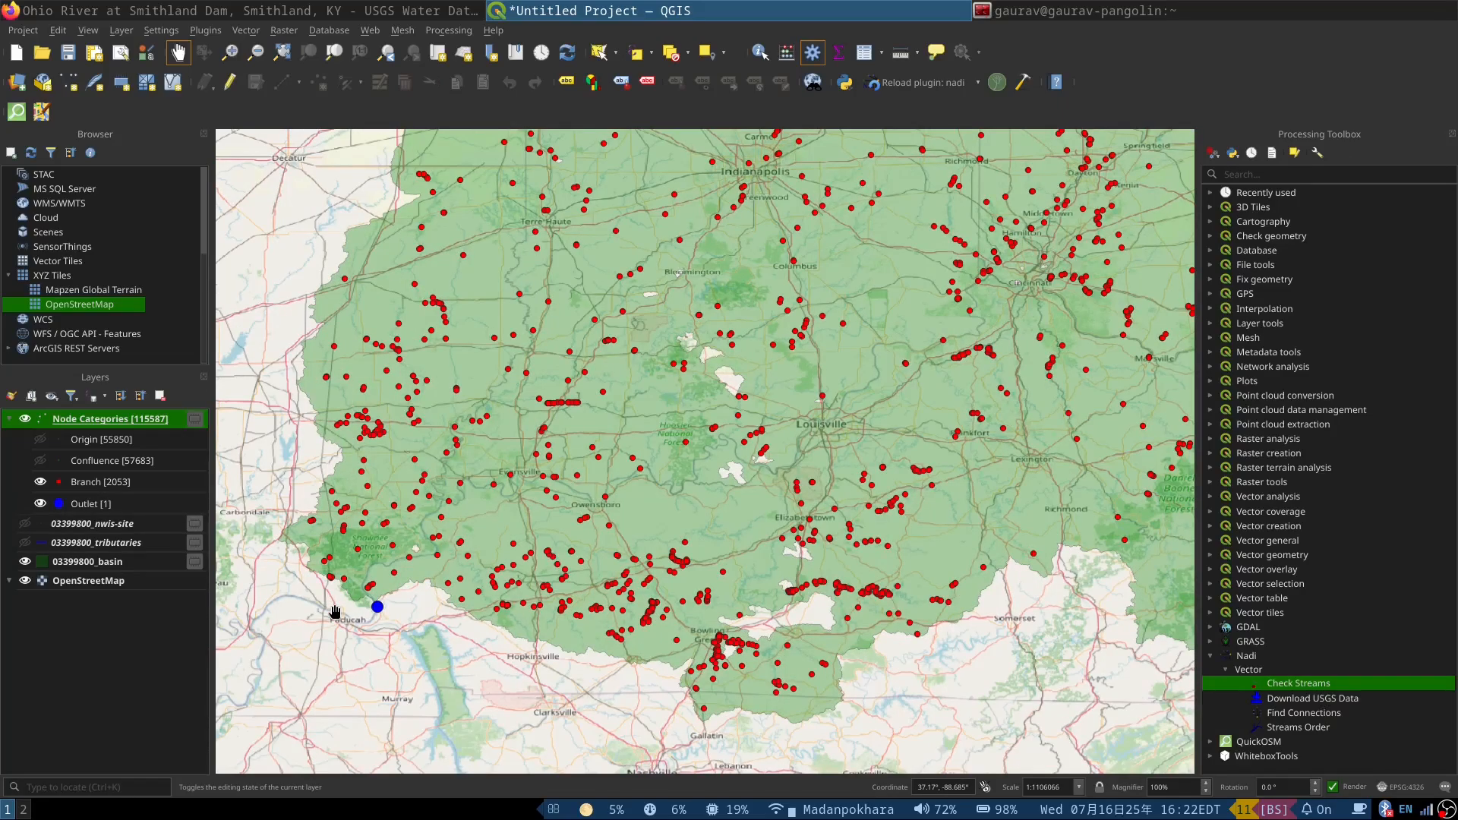
{"action": "scroll", "coordinate": [374, 578], "scroll_direction": "up", "scroll_amount": 2}
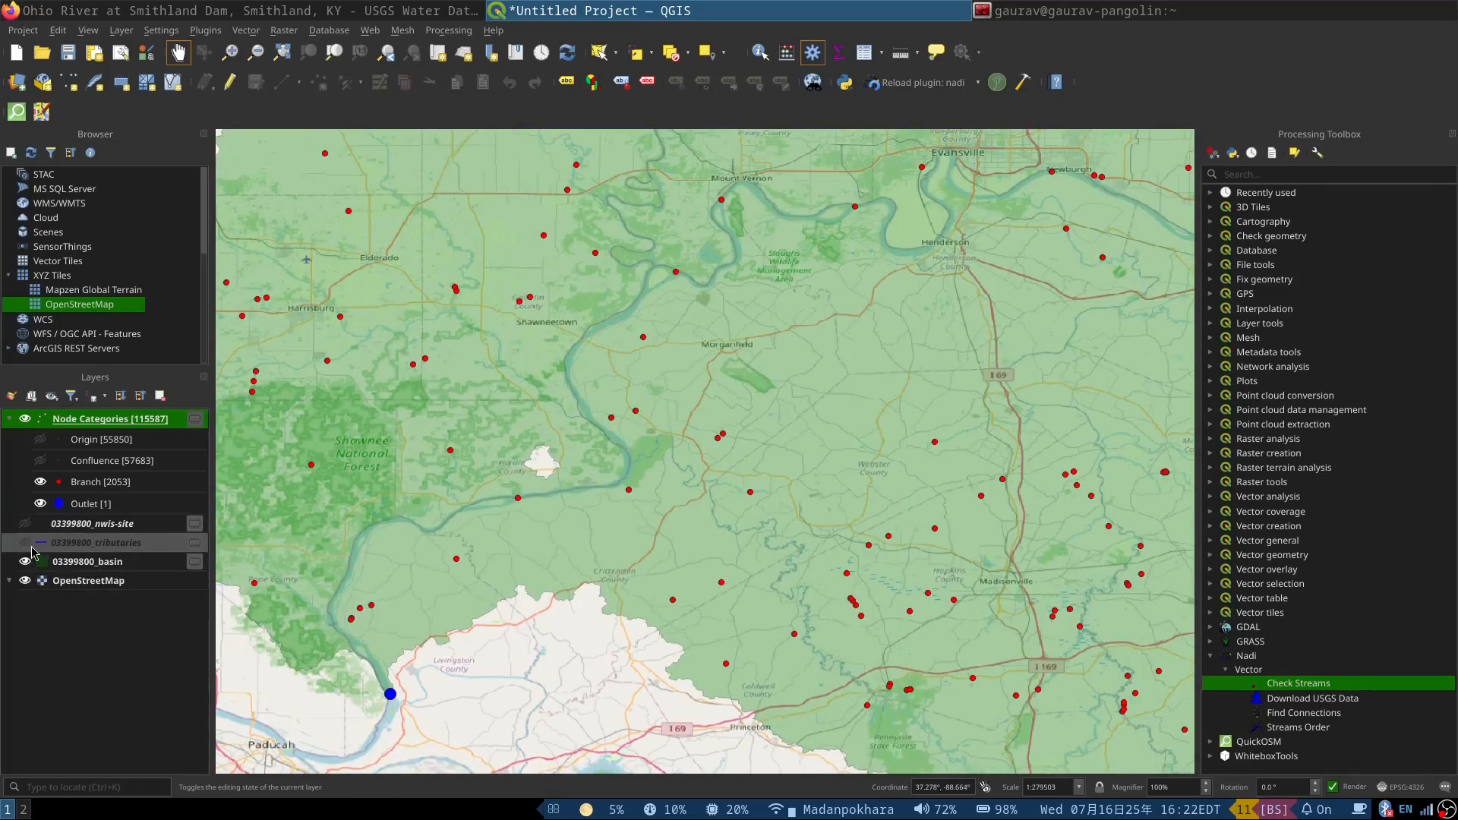
{"action": "left_click", "coordinate": [26, 544]}
{"action": "scroll", "coordinate": [414, 557], "scroll_direction": "up", "scroll_amount": 5}
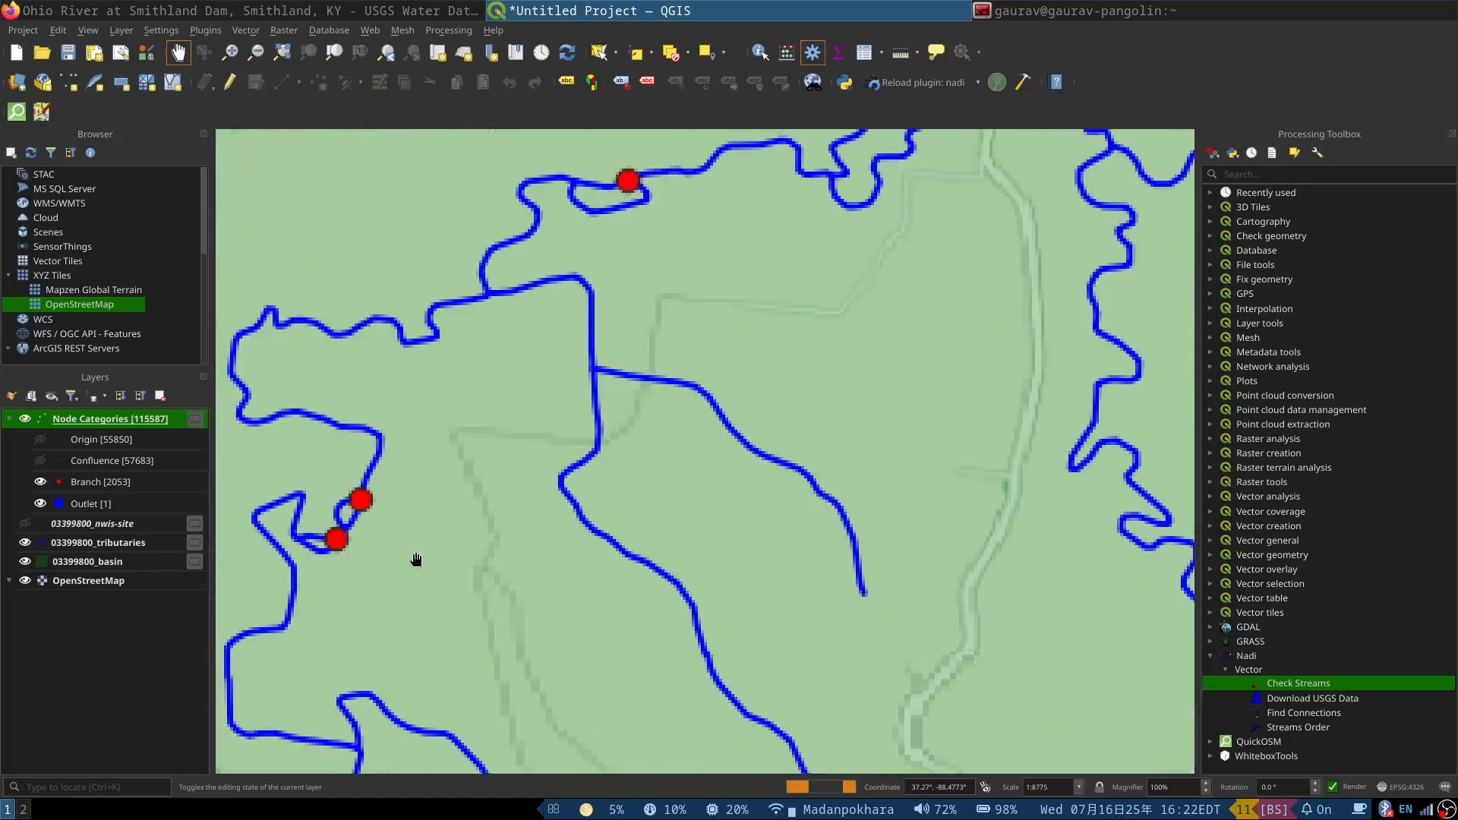
Step: Examine the branch nodes along the tributaries in several parts of the basin, from the outlet area up to the northern streams
{"action": "scroll", "coordinate": [615, 563], "scroll_direction": "down", "scroll_amount": 1}
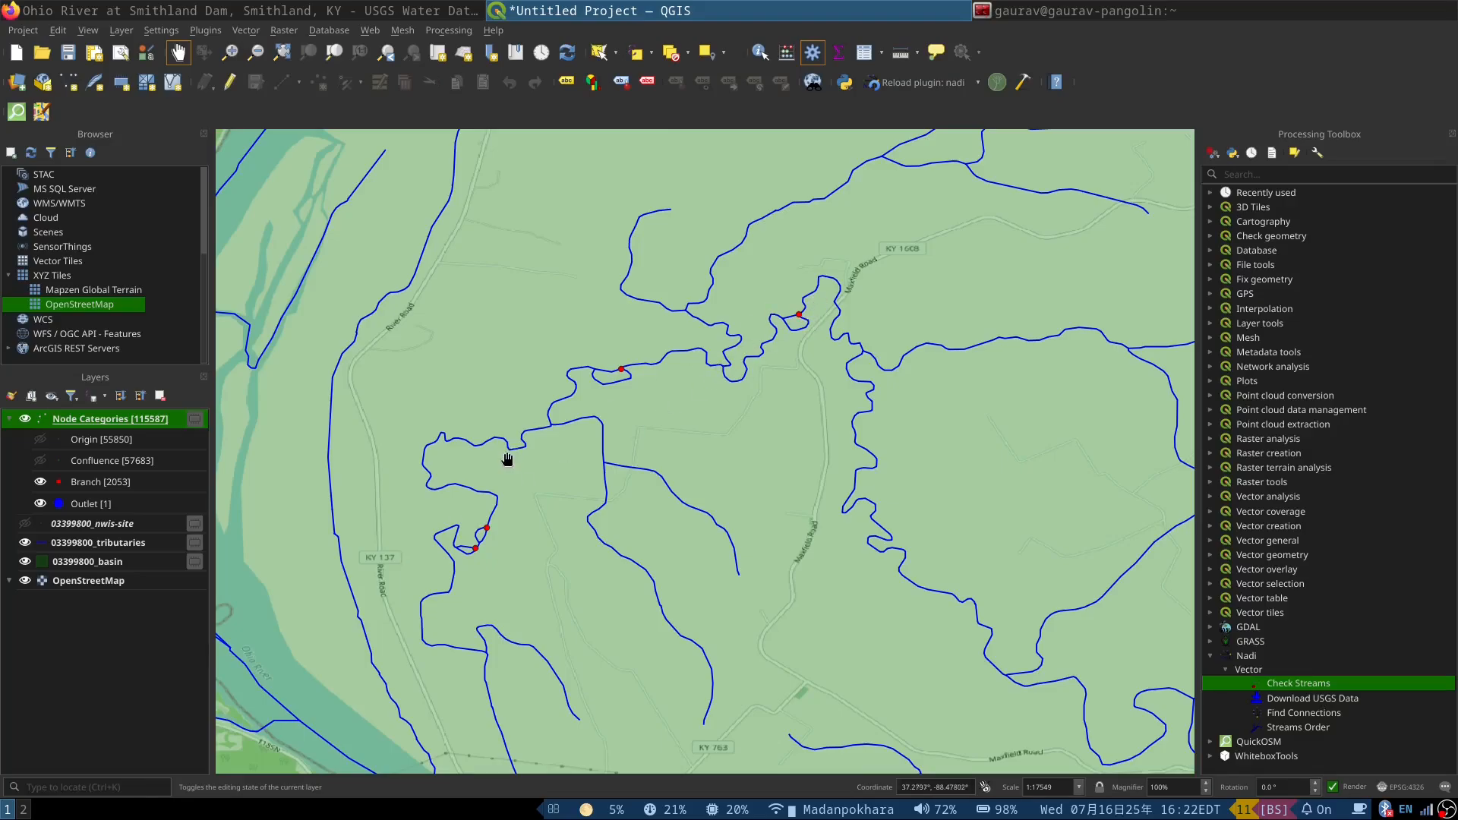
{"action": "scroll", "coordinate": [508, 458], "scroll_direction": "down", "scroll_amount": 4}
{"action": "scroll", "coordinate": [361, 559], "scroll_direction": "down", "scroll_amount": 1}
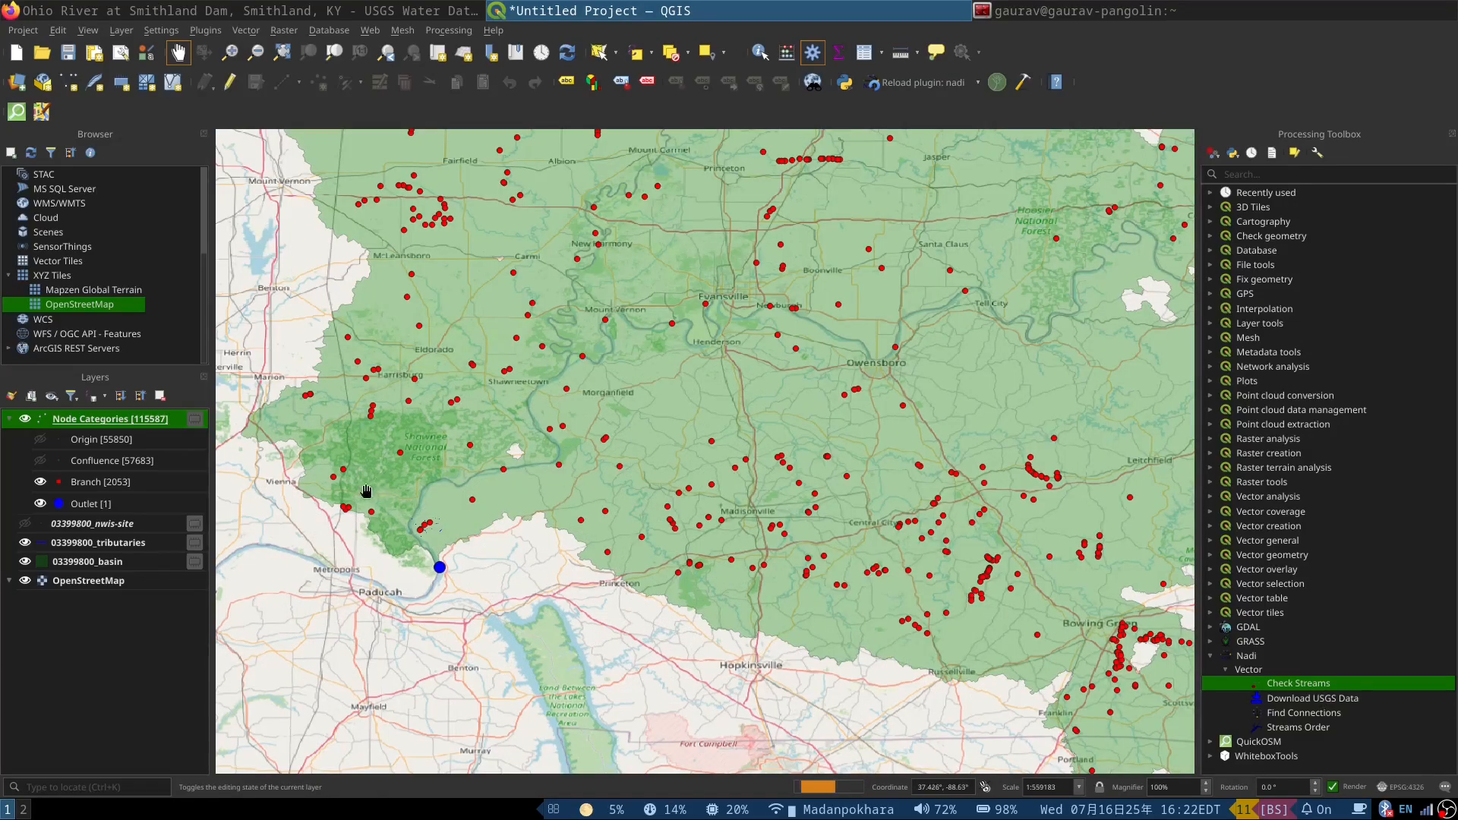
{"action": "scroll", "coordinate": [326, 645], "scroll_direction": "down", "scroll_amount": 1}
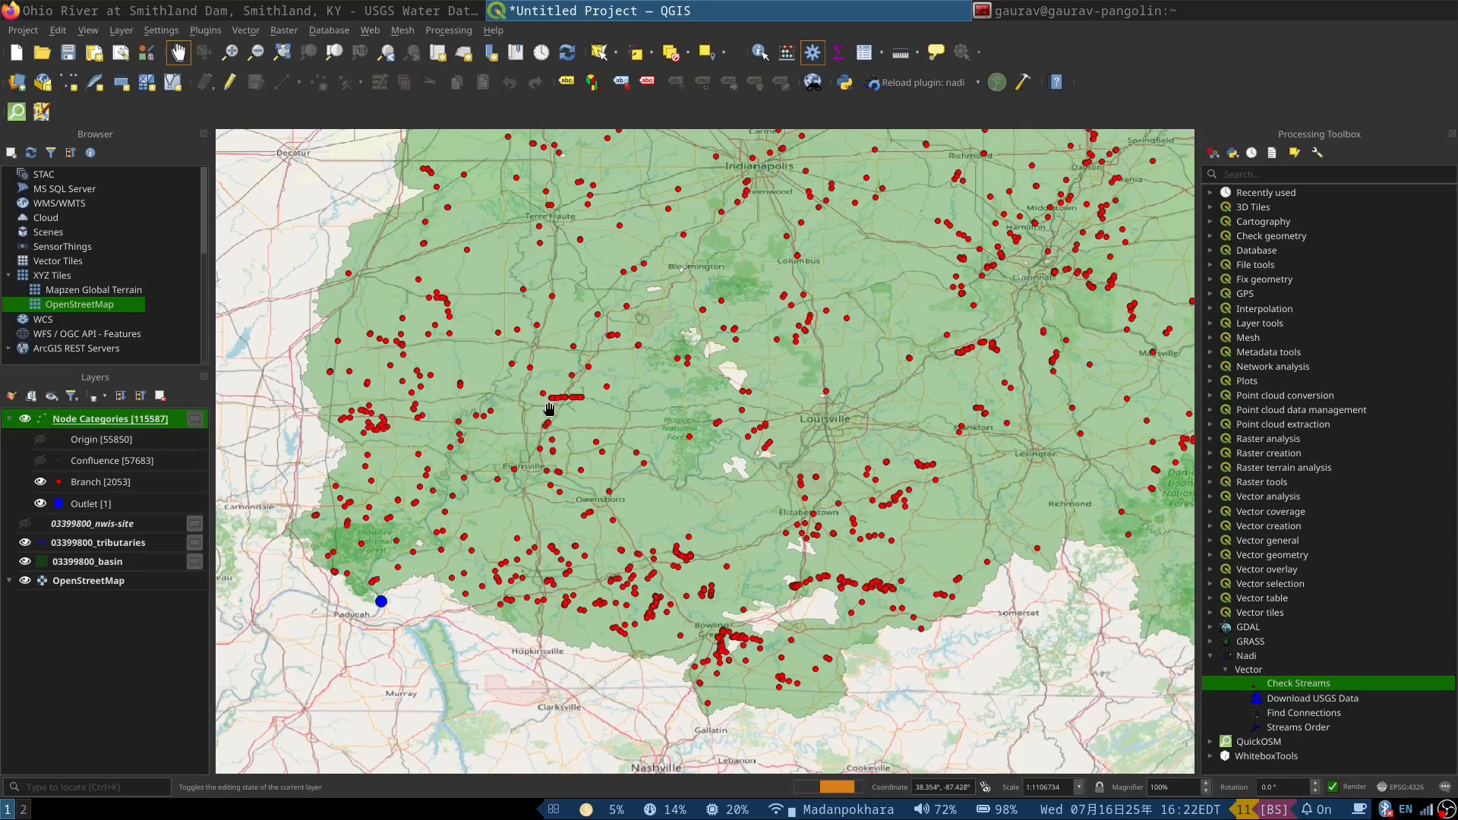
{"action": "scroll", "coordinate": [439, 303], "scroll_direction": "up", "scroll_amount": 3}
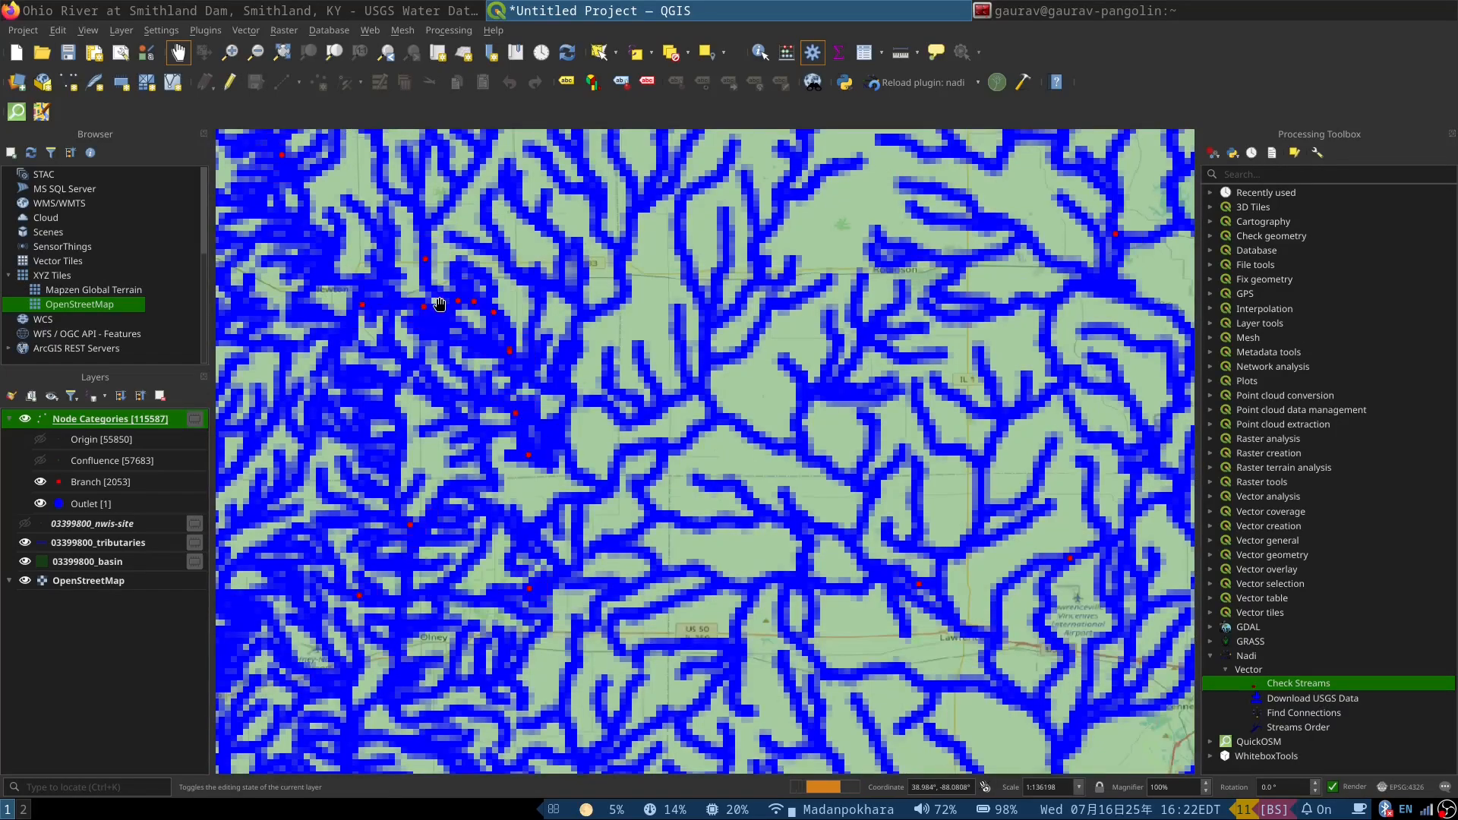
{"action": "scroll", "coordinate": [481, 303], "scroll_direction": "up", "scroll_amount": 1}
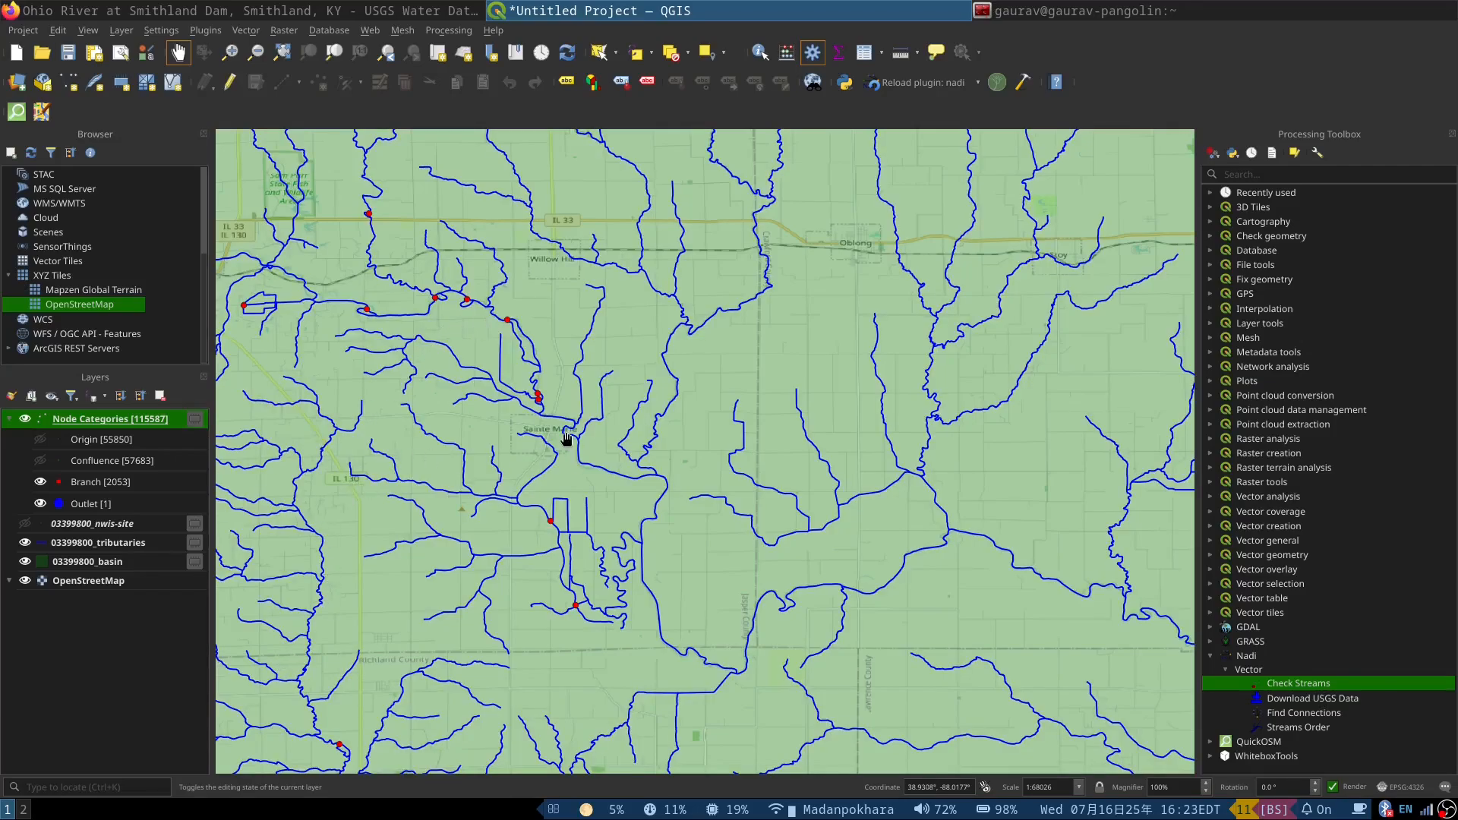
{"action": "scroll", "coordinate": [637, 476], "scroll_direction": "down", "scroll_amount": 1}
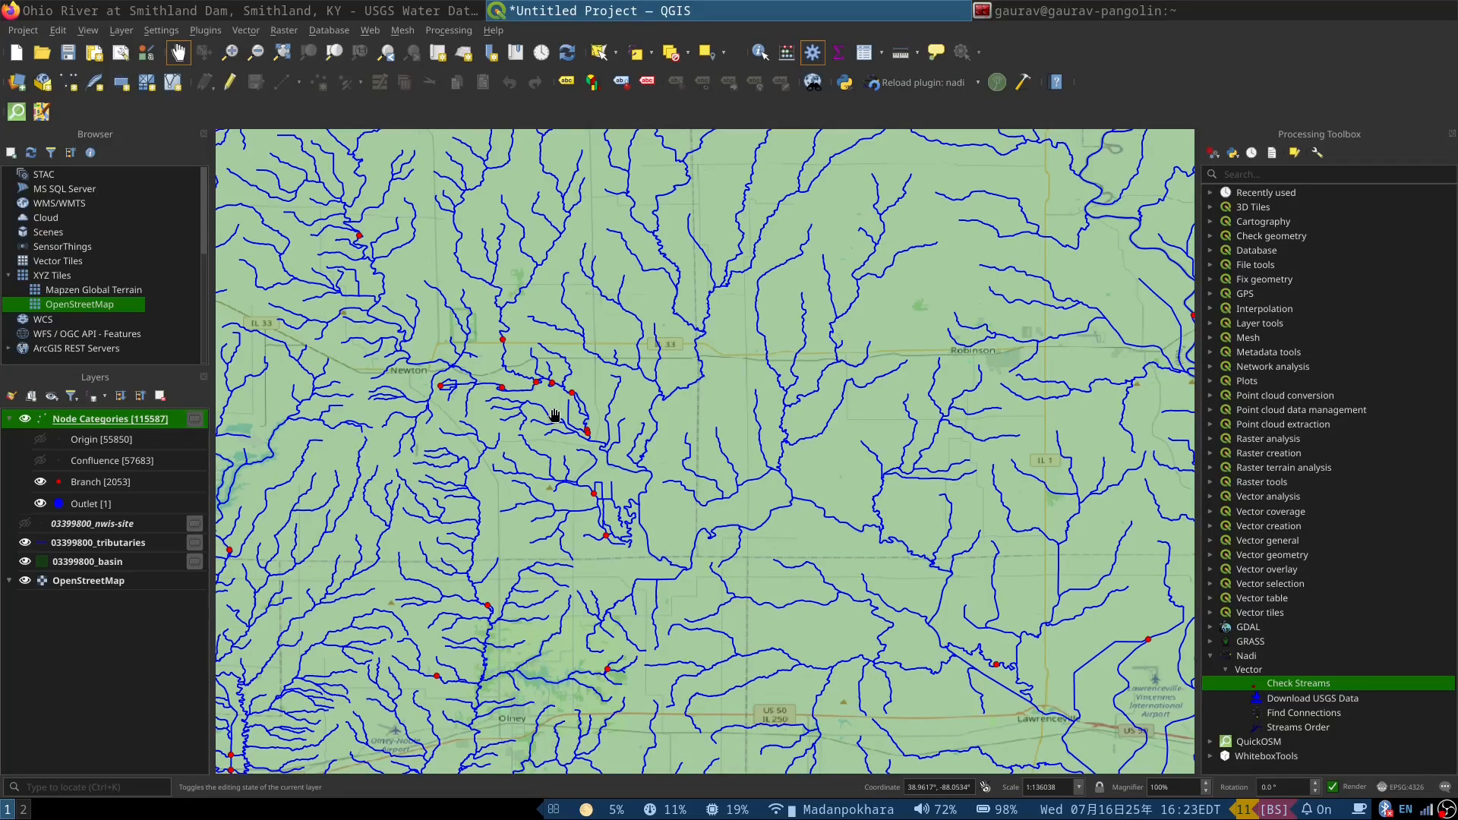
{"action": "scroll", "coordinate": [516, 414], "scroll_direction": "down", "scroll_amount": 1}
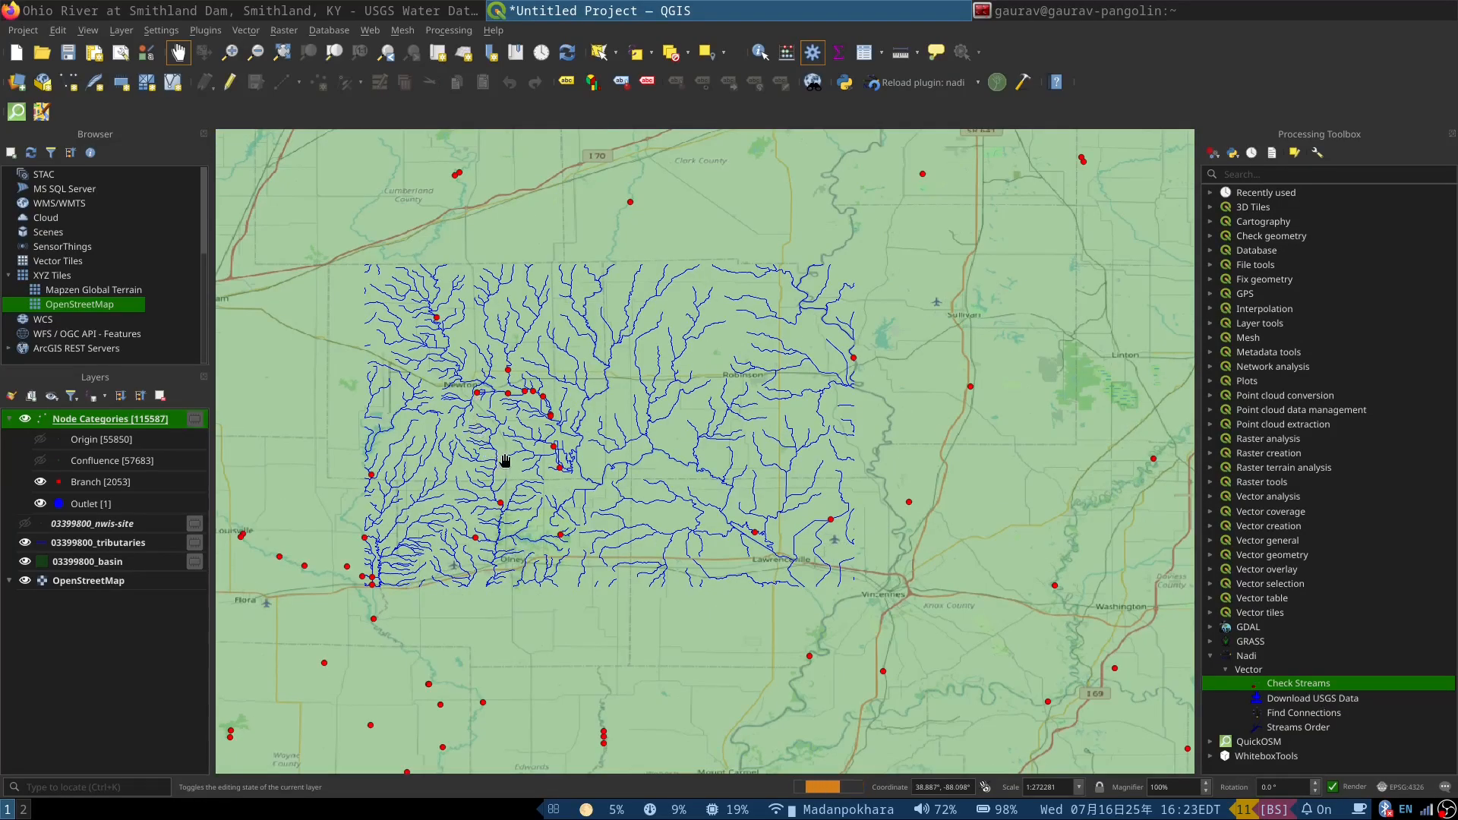
{"action": "scroll", "coordinate": [487, 446], "scroll_direction": "down", "scroll_amount": 1}
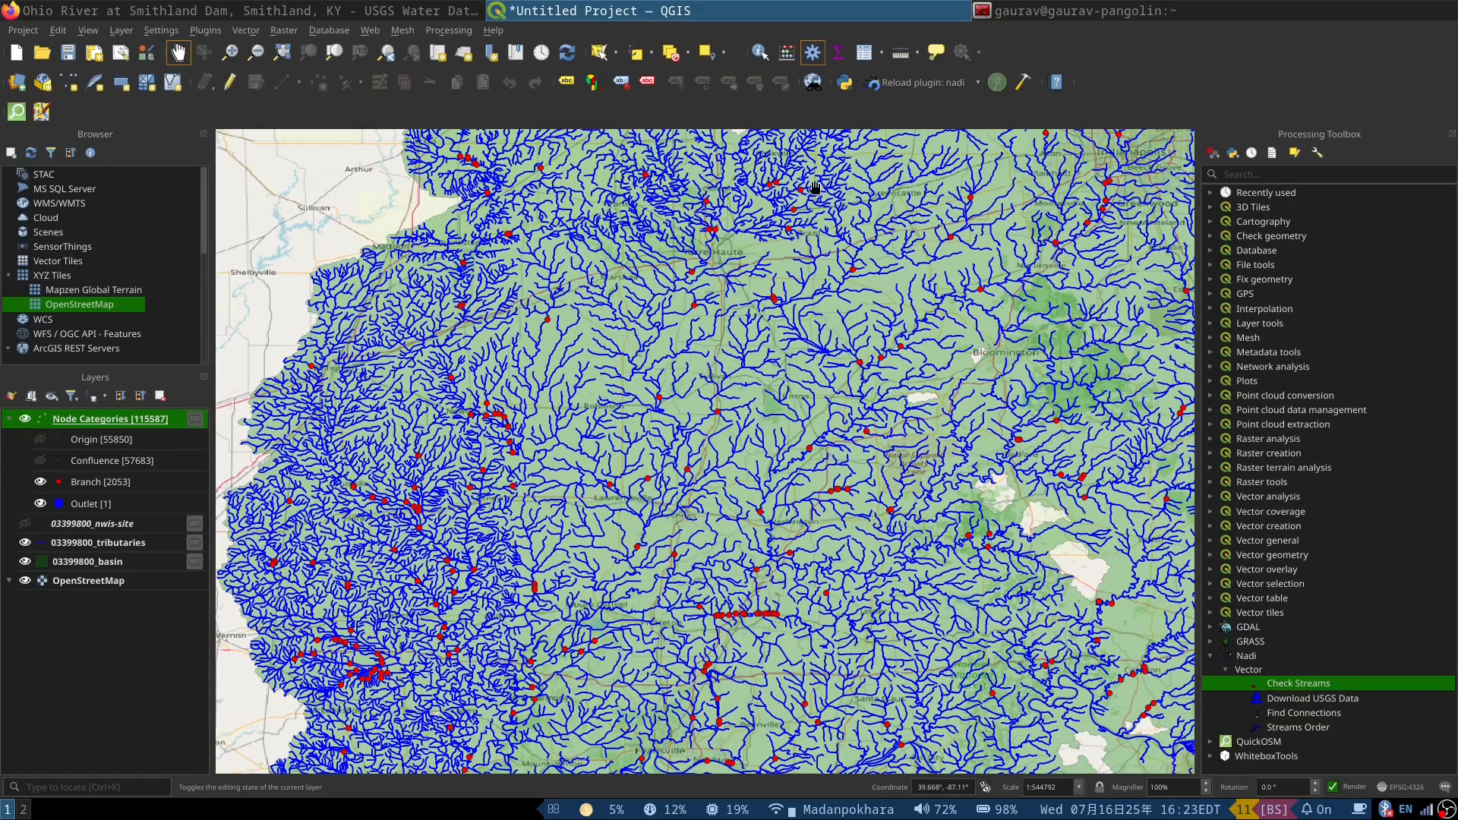
{"action": "scroll", "coordinate": [814, 187], "scroll_direction": "up", "scroll_amount": 4}
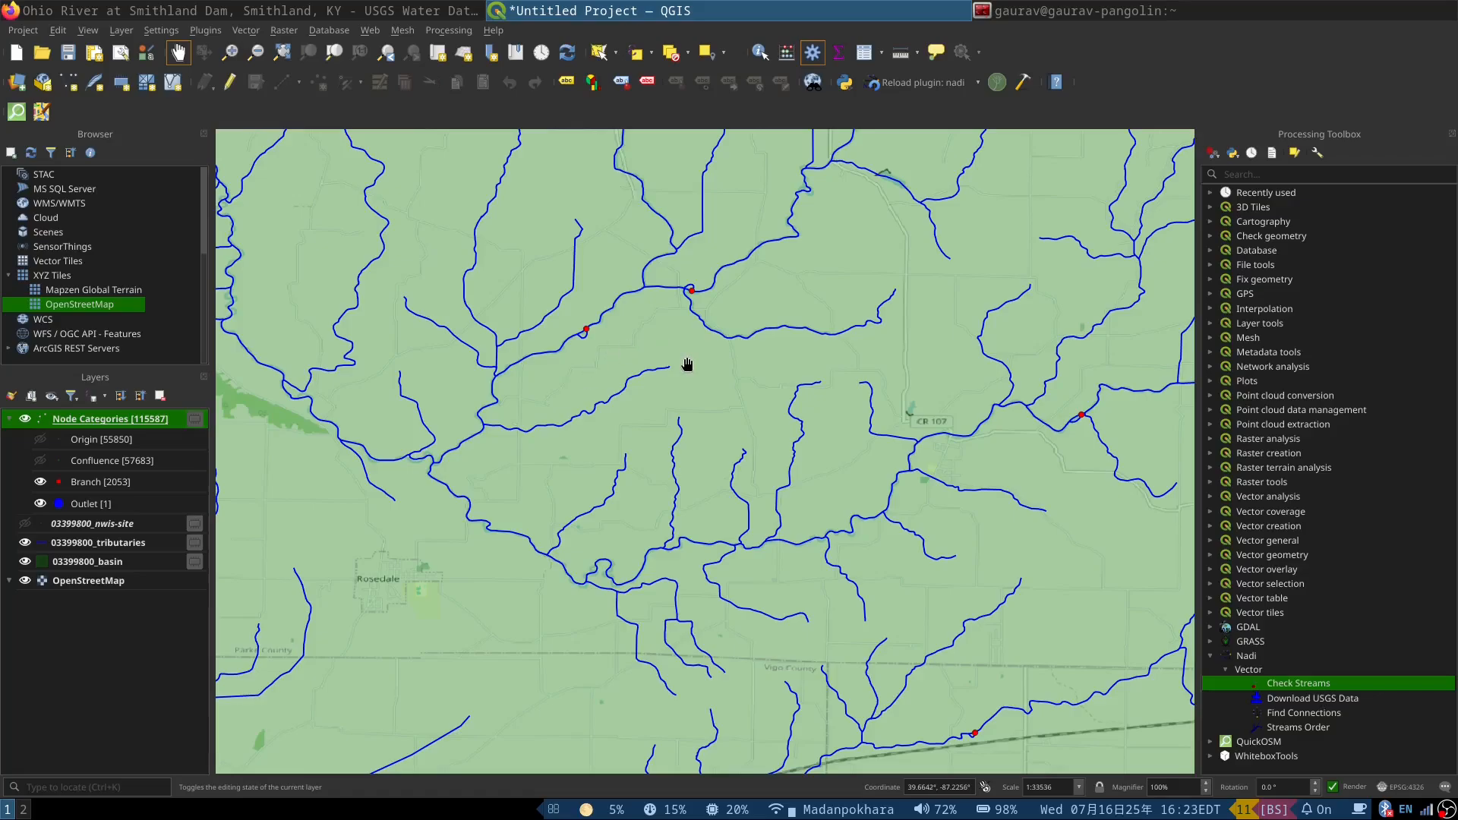
{"action": "scroll", "coordinate": [657, 370], "scroll_direction": "down", "scroll_amount": 3}
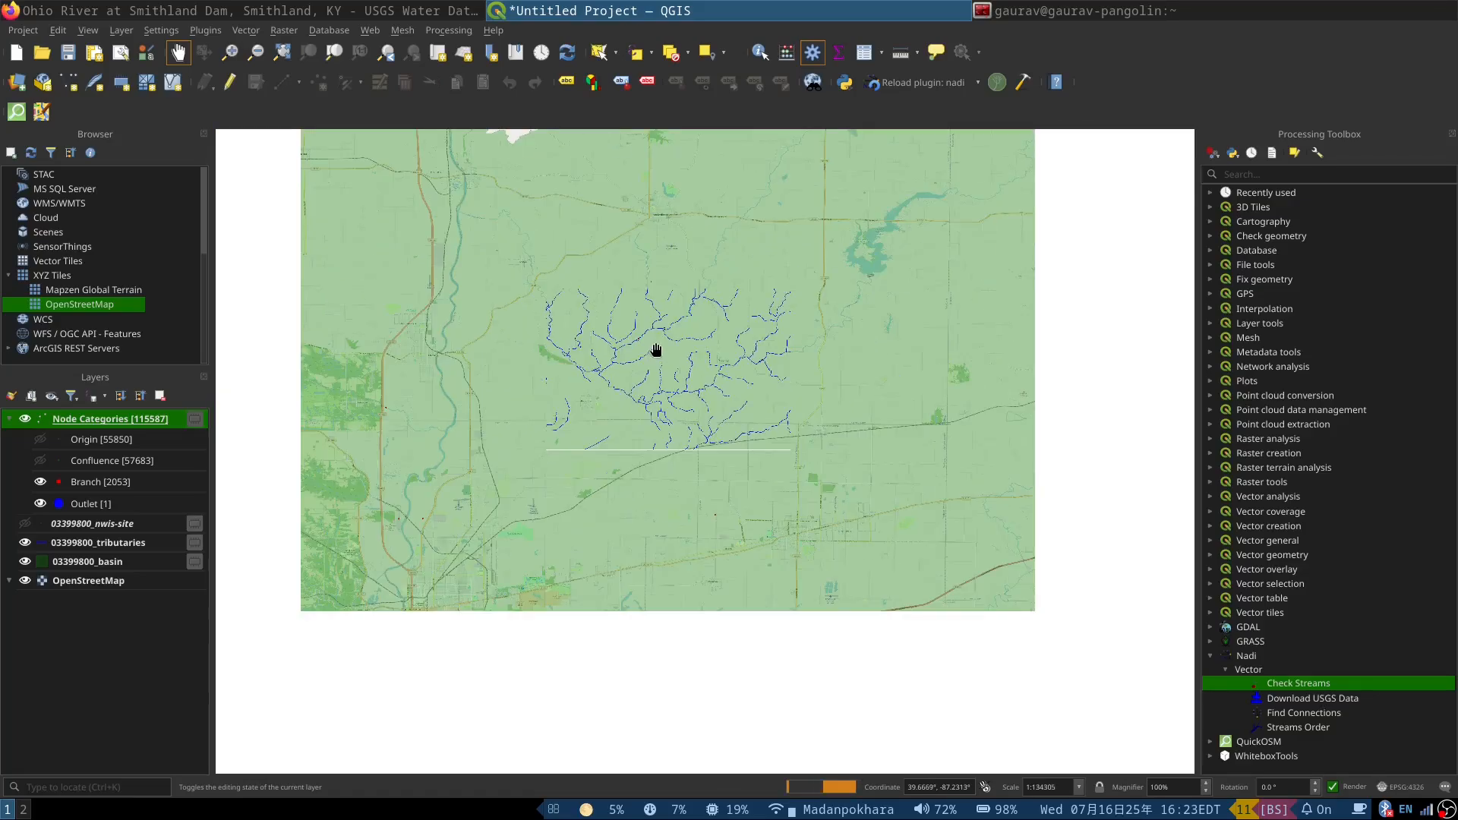
{"action": "scroll", "coordinate": [553, 402], "scroll_direction": "down", "scroll_amount": 1}
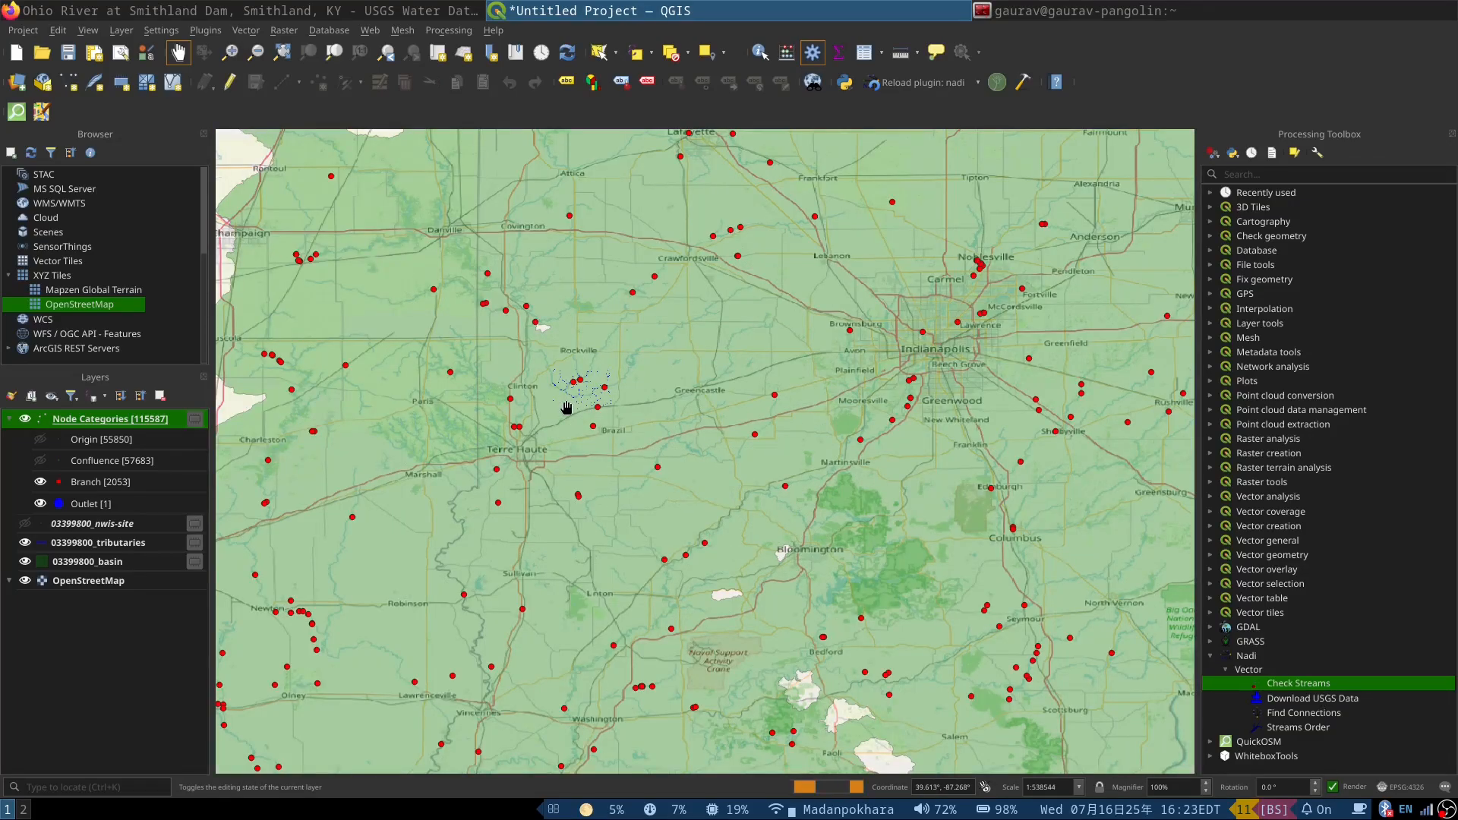
{"action": "scroll", "coordinate": [554, 402], "scroll_direction": "down", "scroll_amount": 1}
{"action": "scroll", "coordinate": [332, 267], "scroll_direction": "down", "scroll_amount": 1}
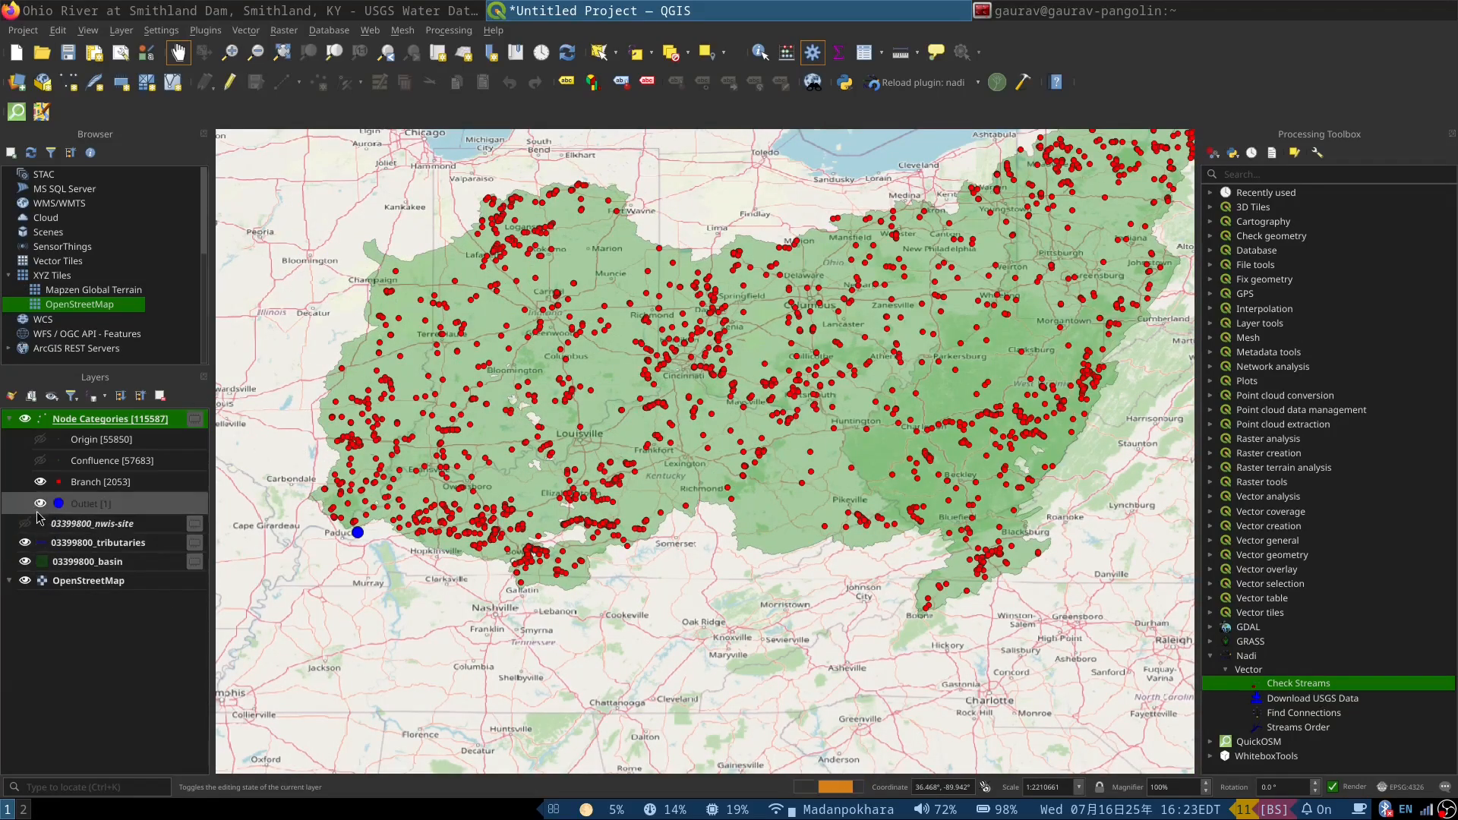
Step: Hide the Node Categories layer, run the Nadi Streams Order tool on 03399800_tributaries with a temporary output, and close the dialog
{"action": "left_click", "coordinate": [40, 482]}
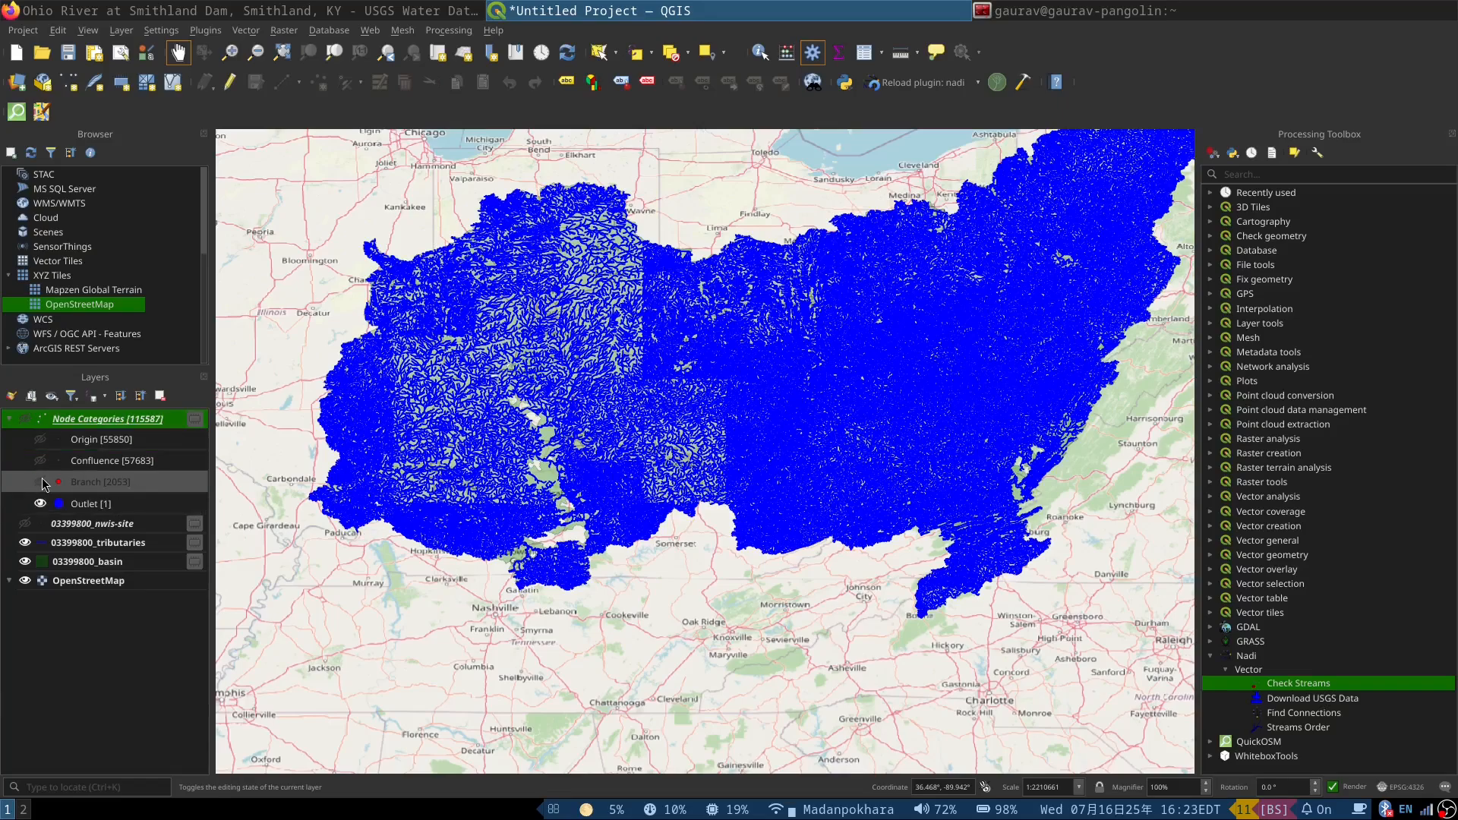
{"action": "left_click", "coordinate": [40, 482]}
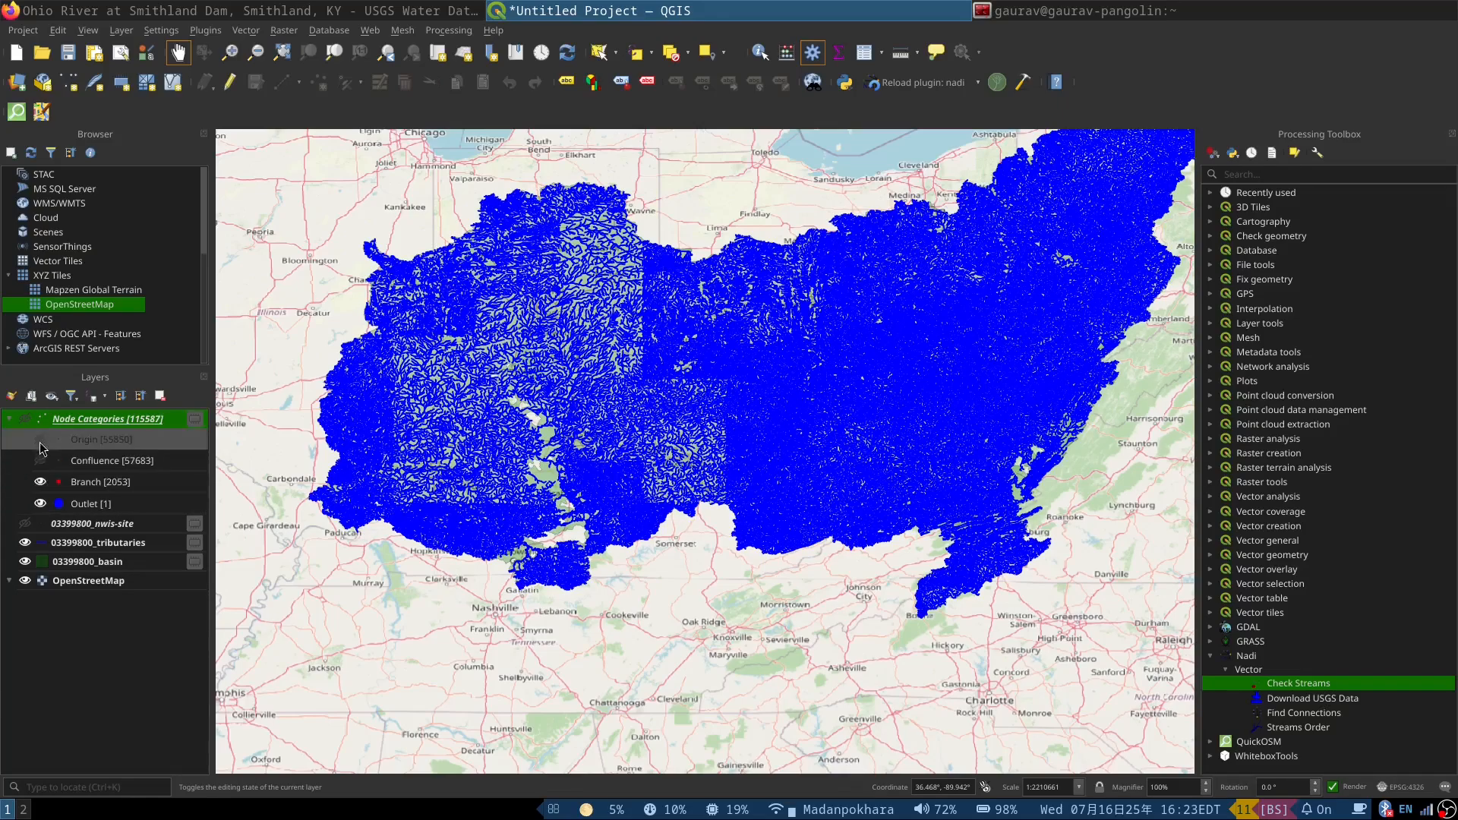
{"action": "double_click", "coordinate": [1299, 731]}
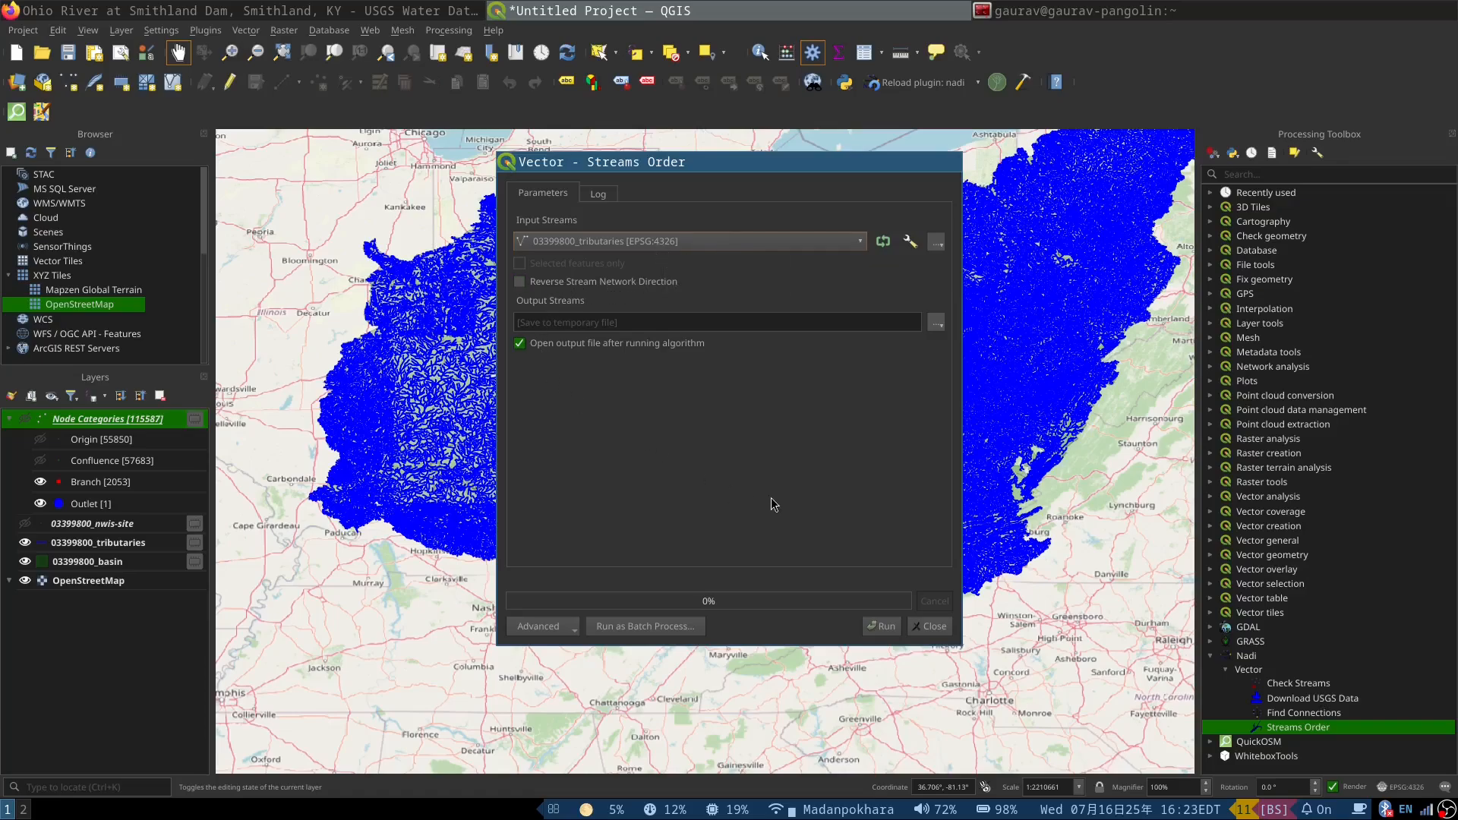
{"action": "left_click", "coordinate": [882, 628]}
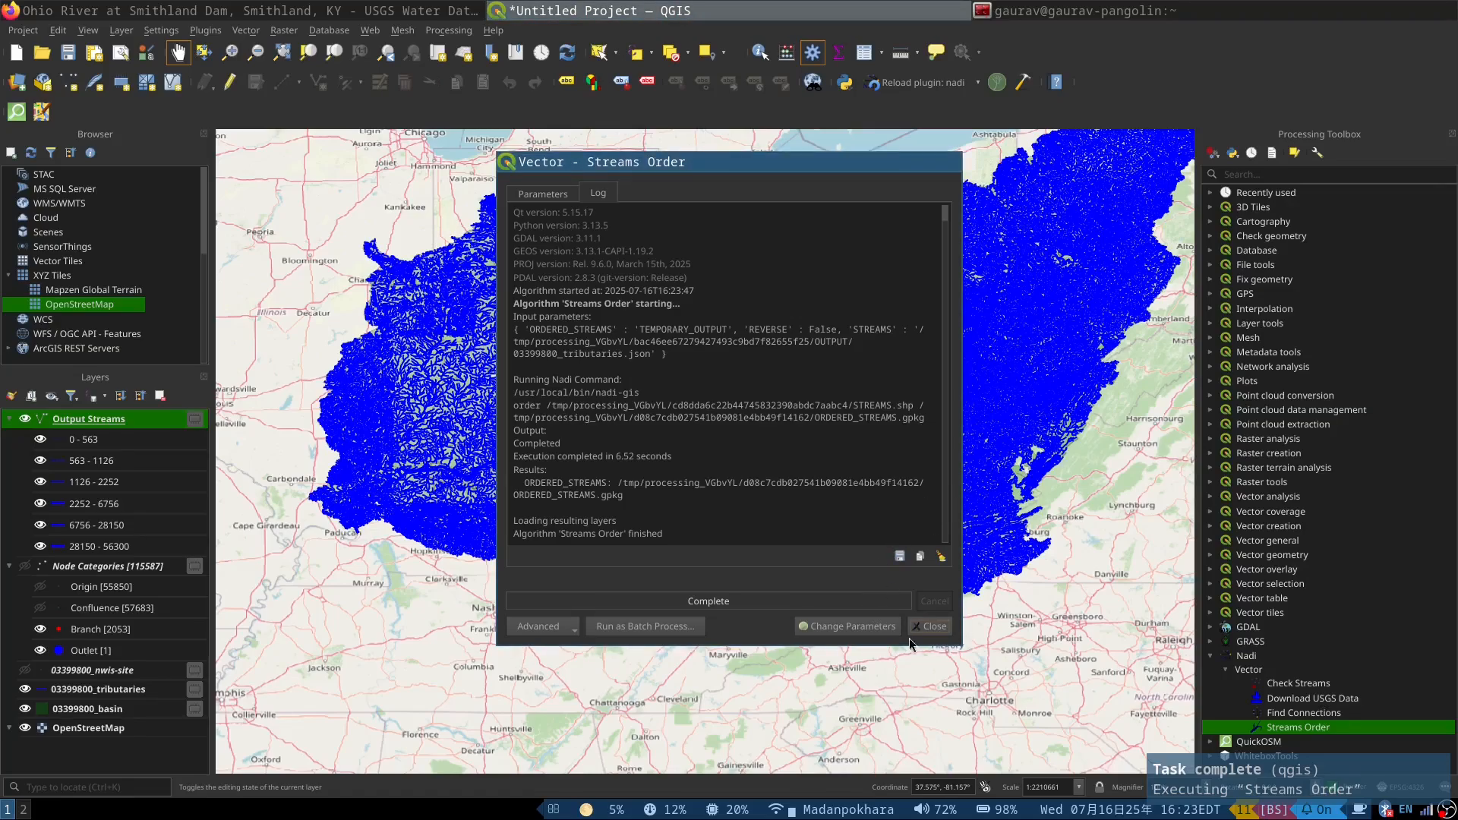
{"action": "left_click", "coordinate": [930, 626]}
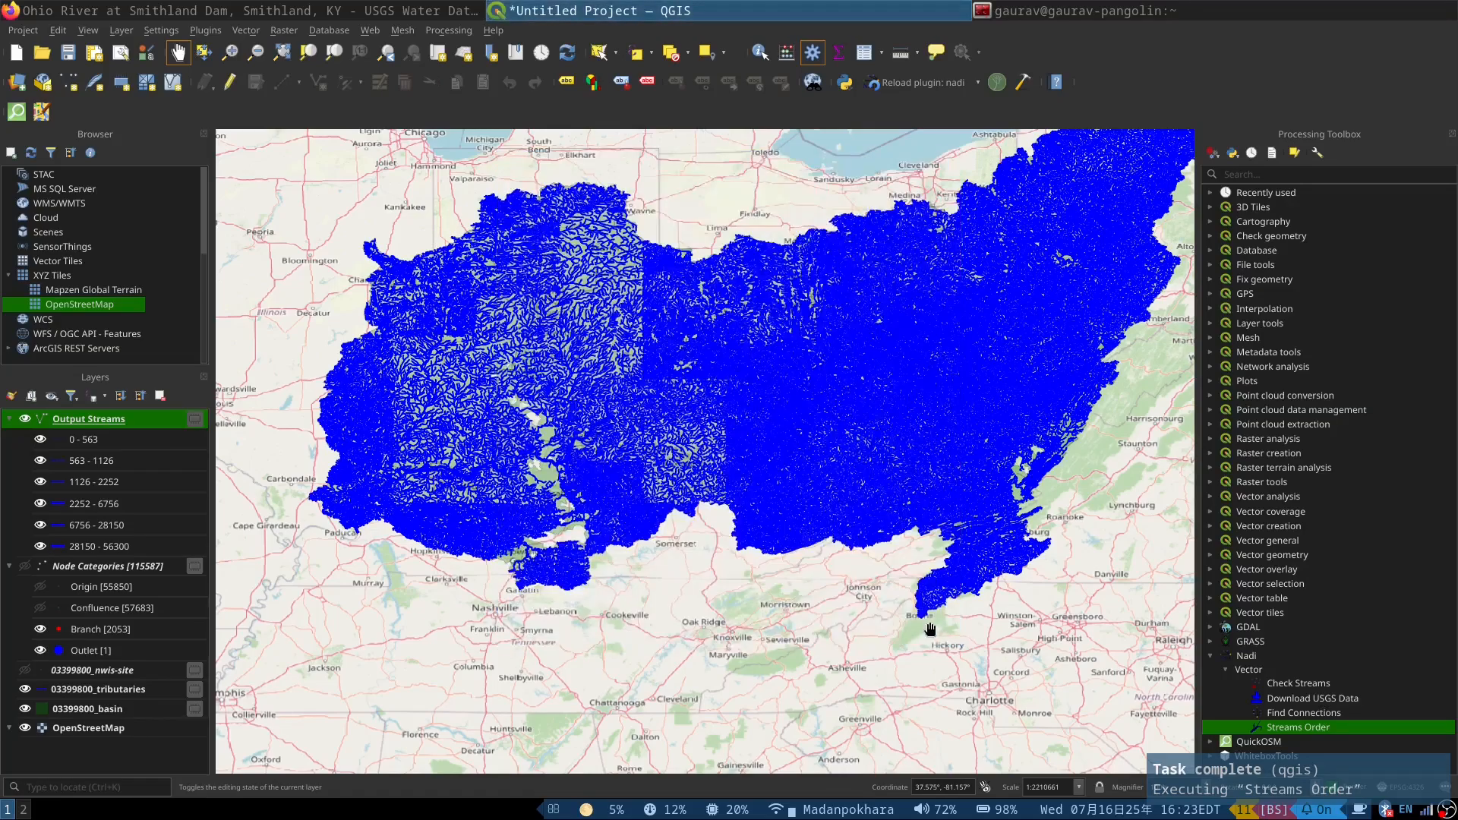
Step: Hide the 03399800_tributaries layer and inspect the ordered streams in the basin's northeastern part and across its full extent
{"action": "left_click", "coordinate": [25, 689]}
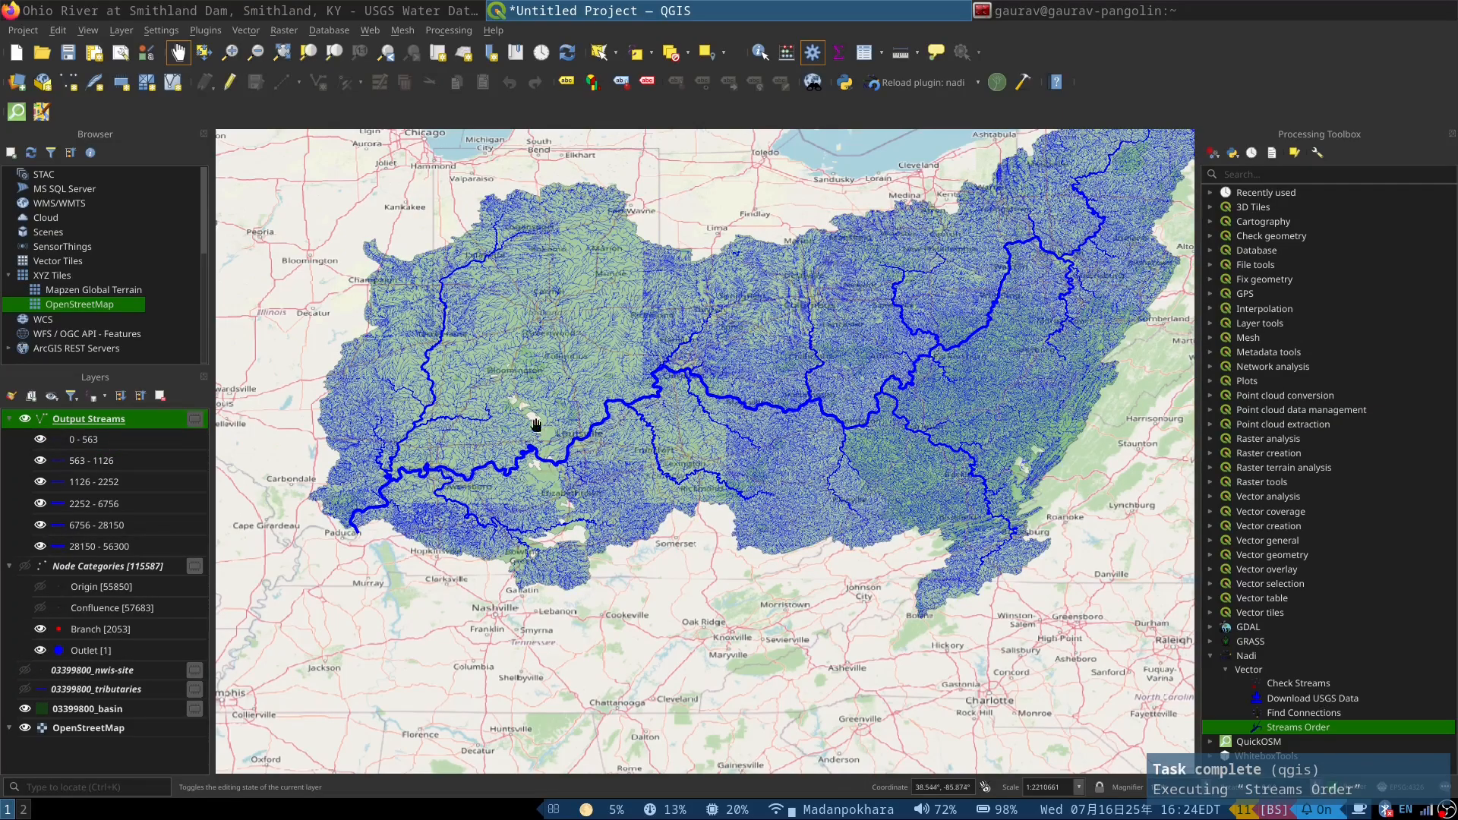
{"action": "scroll", "coordinate": [479, 413], "scroll_direction": "down", "scroll_amount": 1}
{"action": "scroll", "coordinate": [685, 330], "scroll_direction": "up", "scroll_amount": 2}
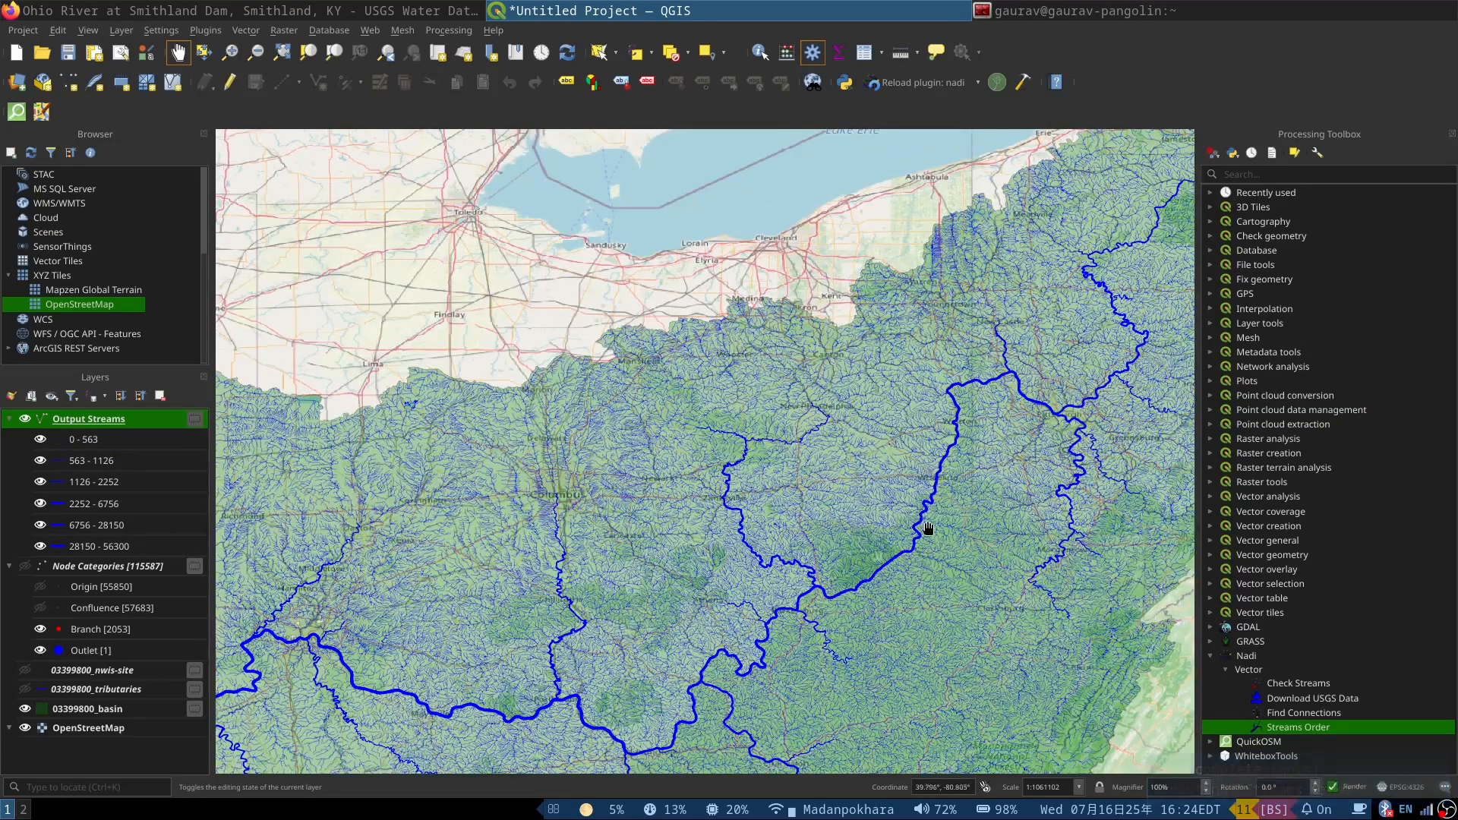
{"action": "scroll", "coordinate": [684, 331], "scroll_direction": "up", "scroll_amount": 2}
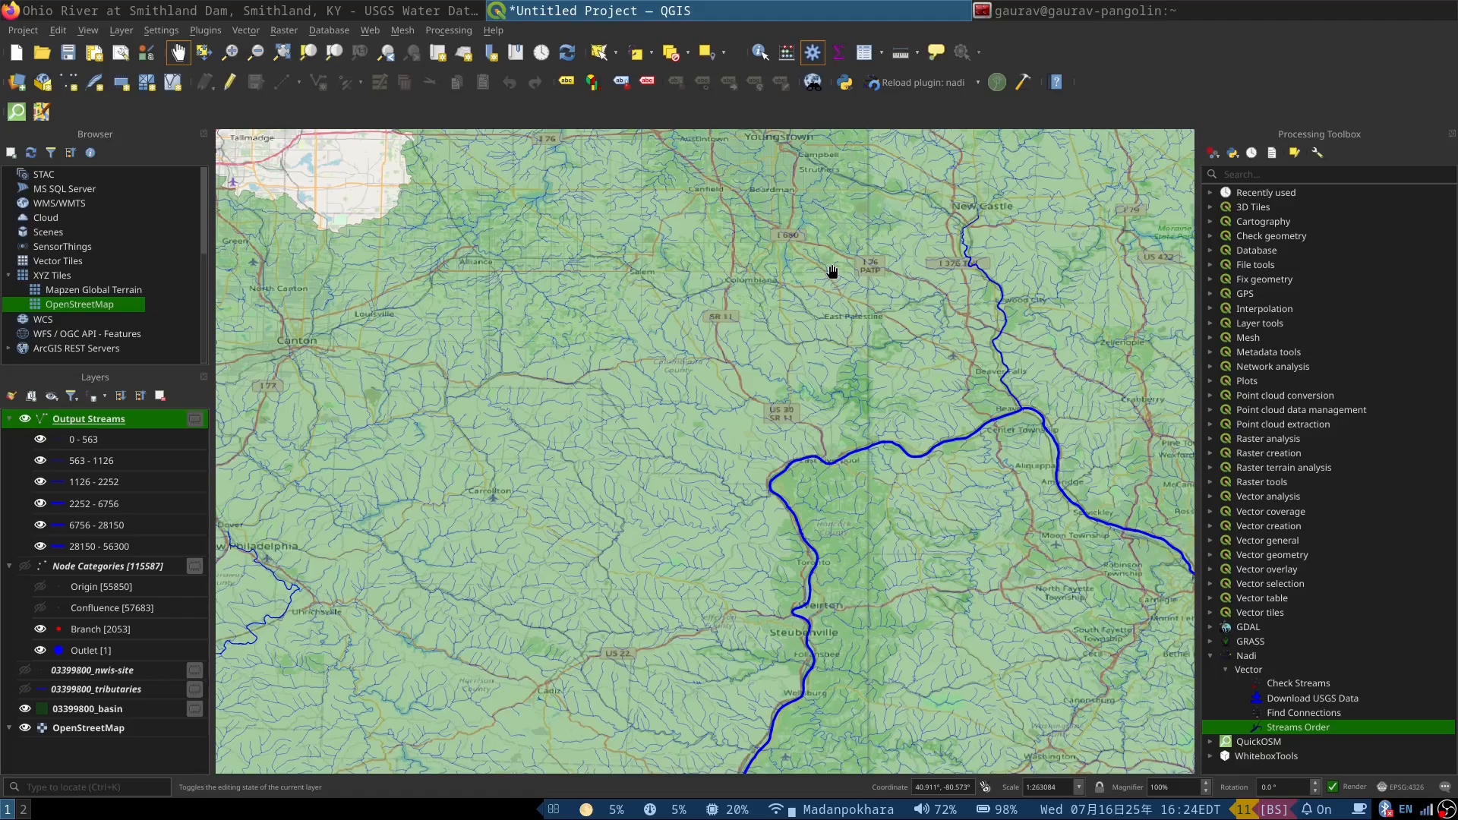
{"action": "scroll", "coordinate": [855, 259], "scroll_direction": "down", "scroll_amount": 2}
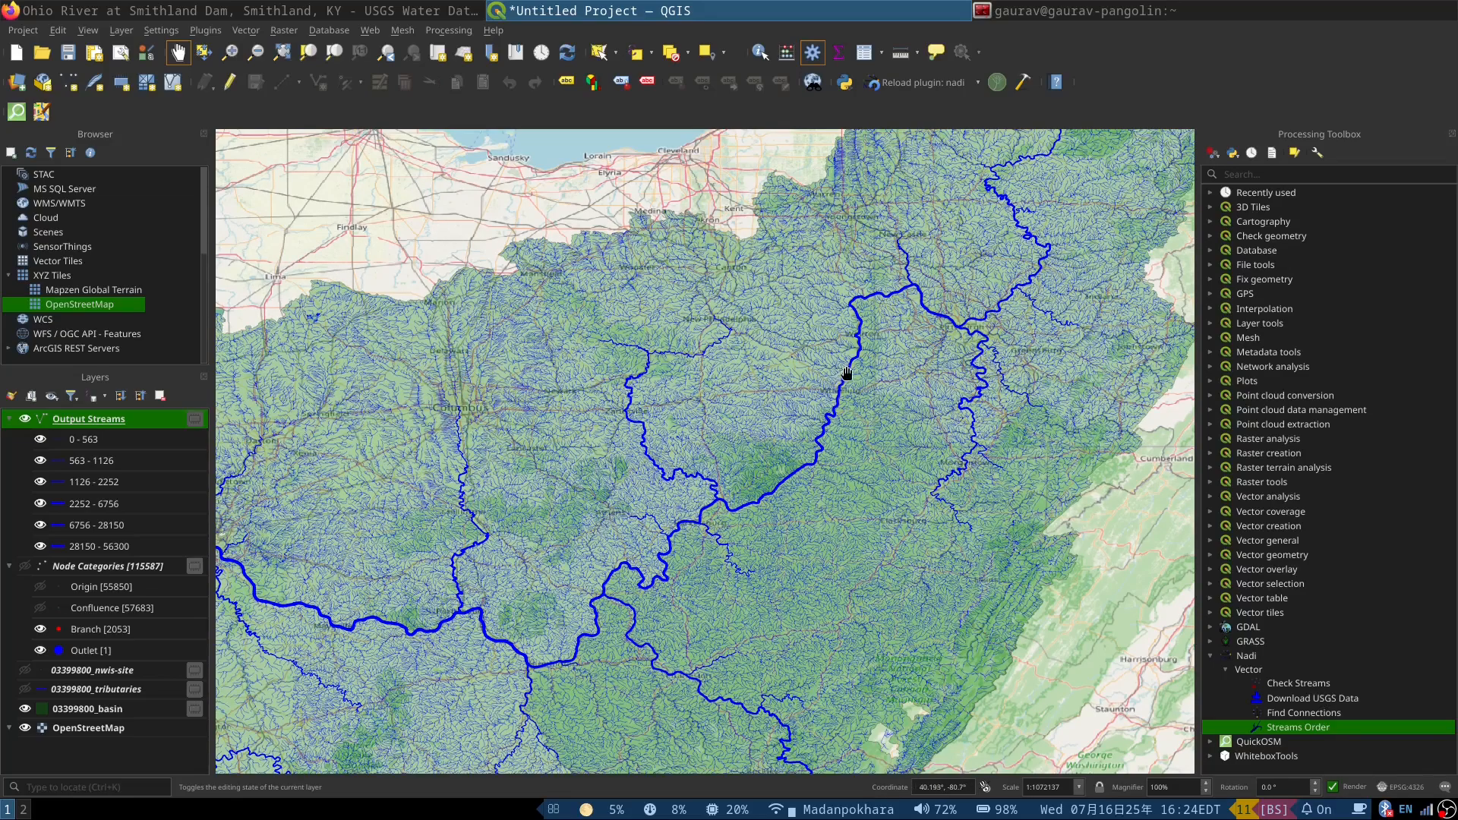
{"action": "scroll", "coordinate": [847, 372], "scroll_direction": "down", "scroll_amount": 2}
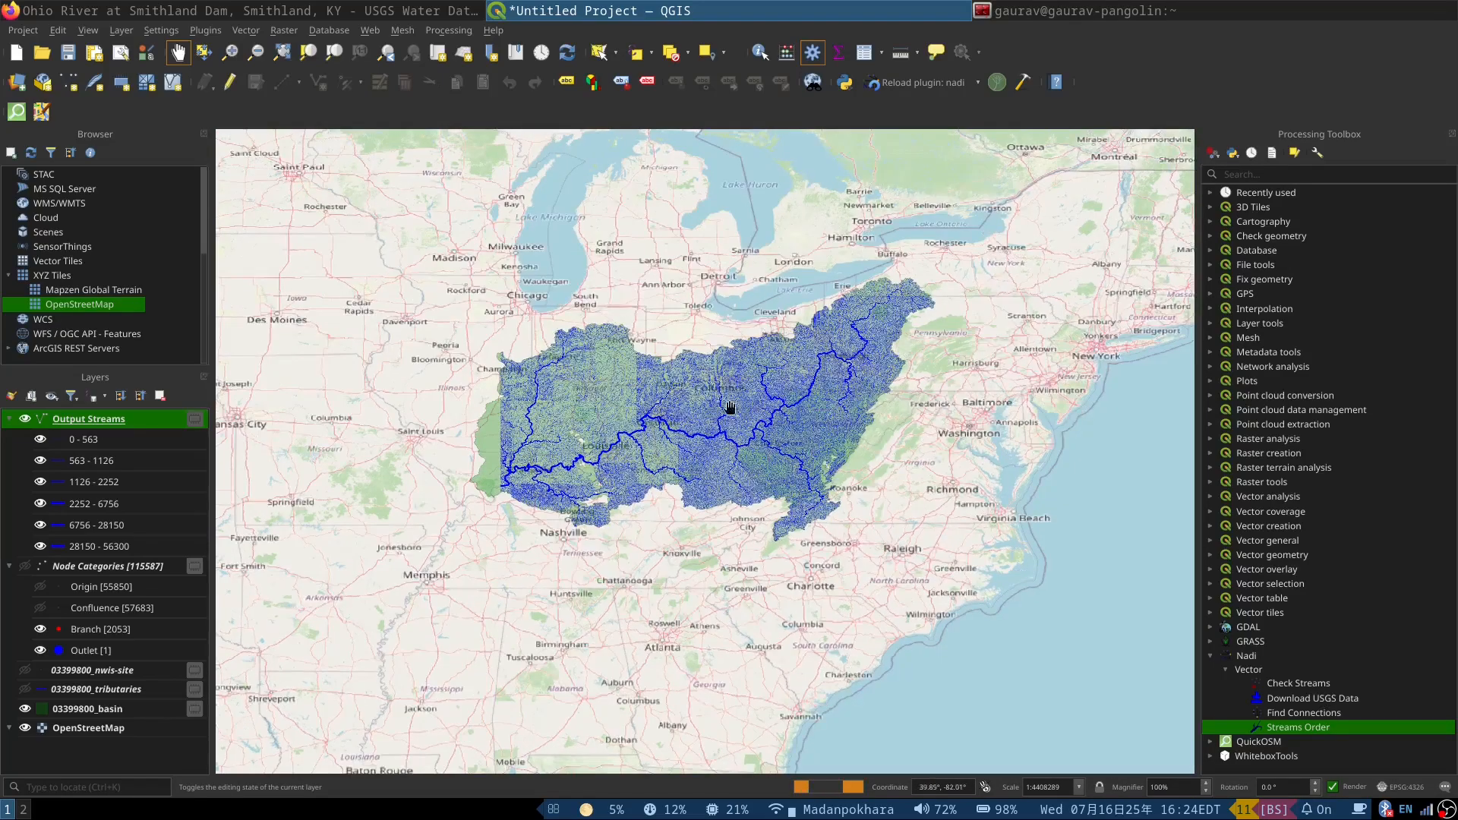
{"action": "scroll", "coordinate": [470, 459], "scroll_direction": "up", "scroll_amount": 1}
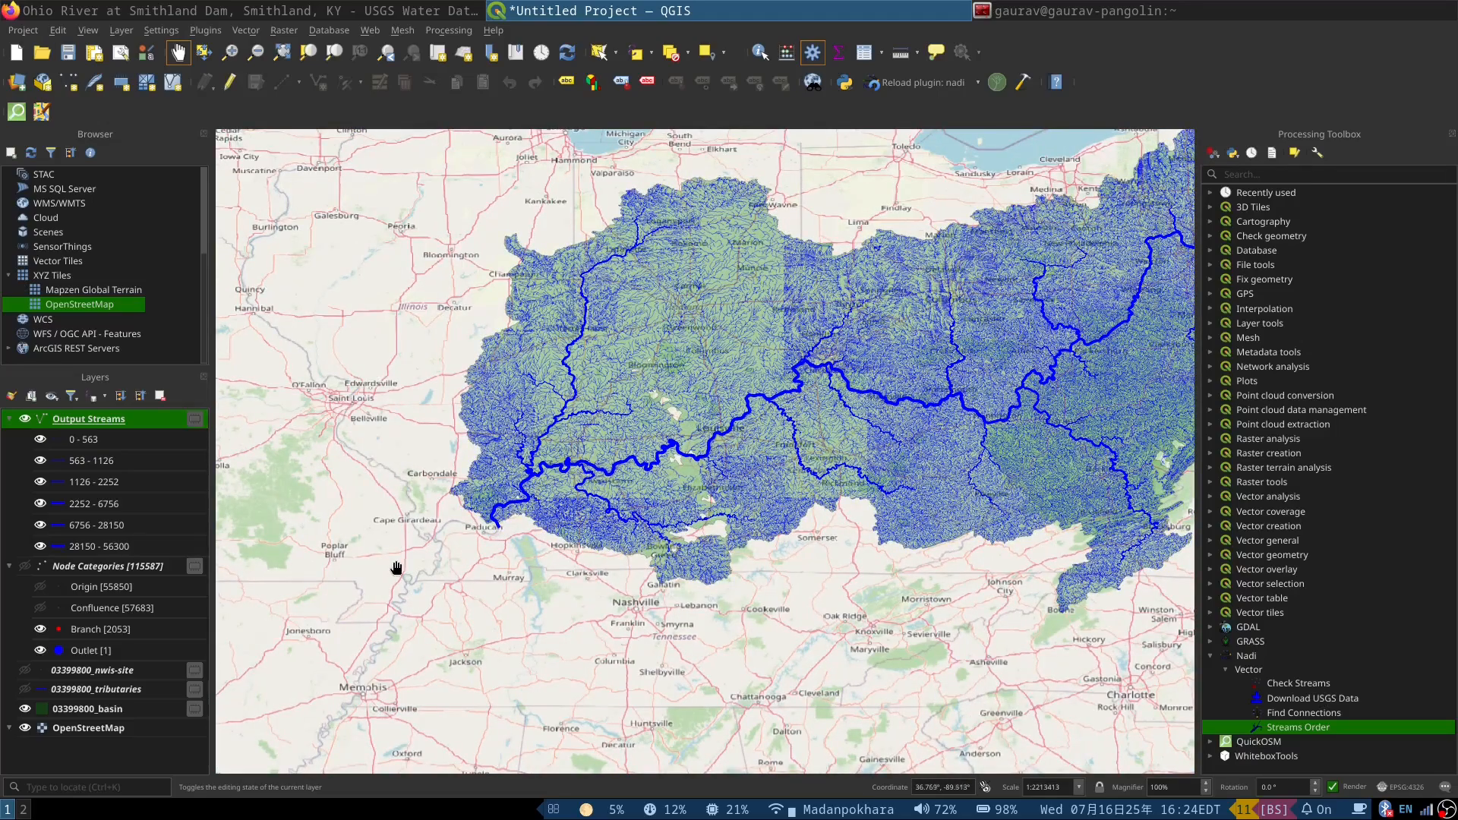
Step: Examine how the ordered streams widen along the main river towards the basin outlet near Paducah
{"action": "left_click_drag", "start_coordinate": [718, 480], "coordinate": [553, 540]}
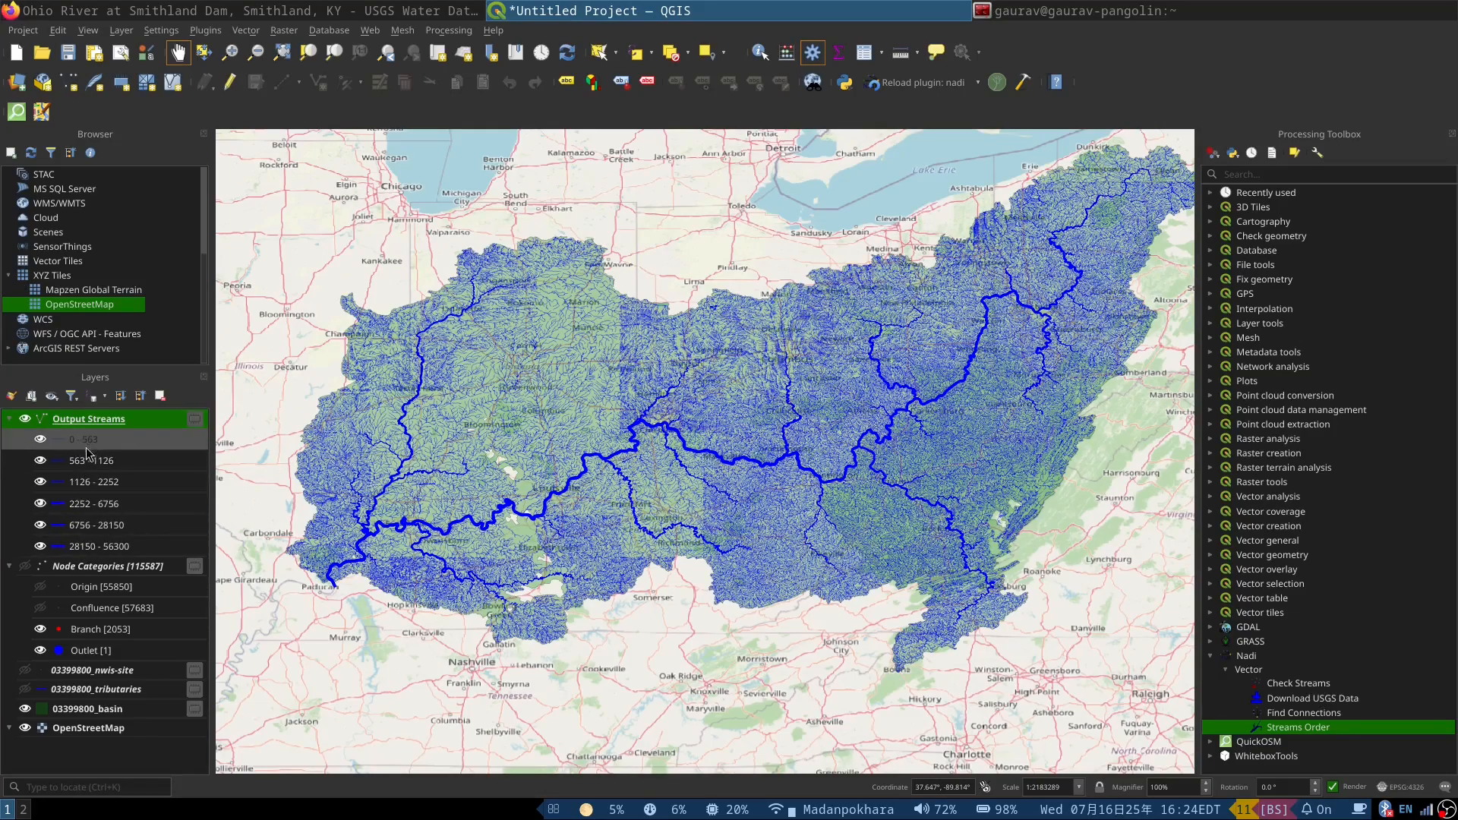
{"action": "scroll", "coordinate": [327, 591], "scroll_direction": "up", "scroll_amount": 1}
{"action": "scroll", "coordinate": [326, 591], "scroll_direction": "up", "scroll_amount": 1}
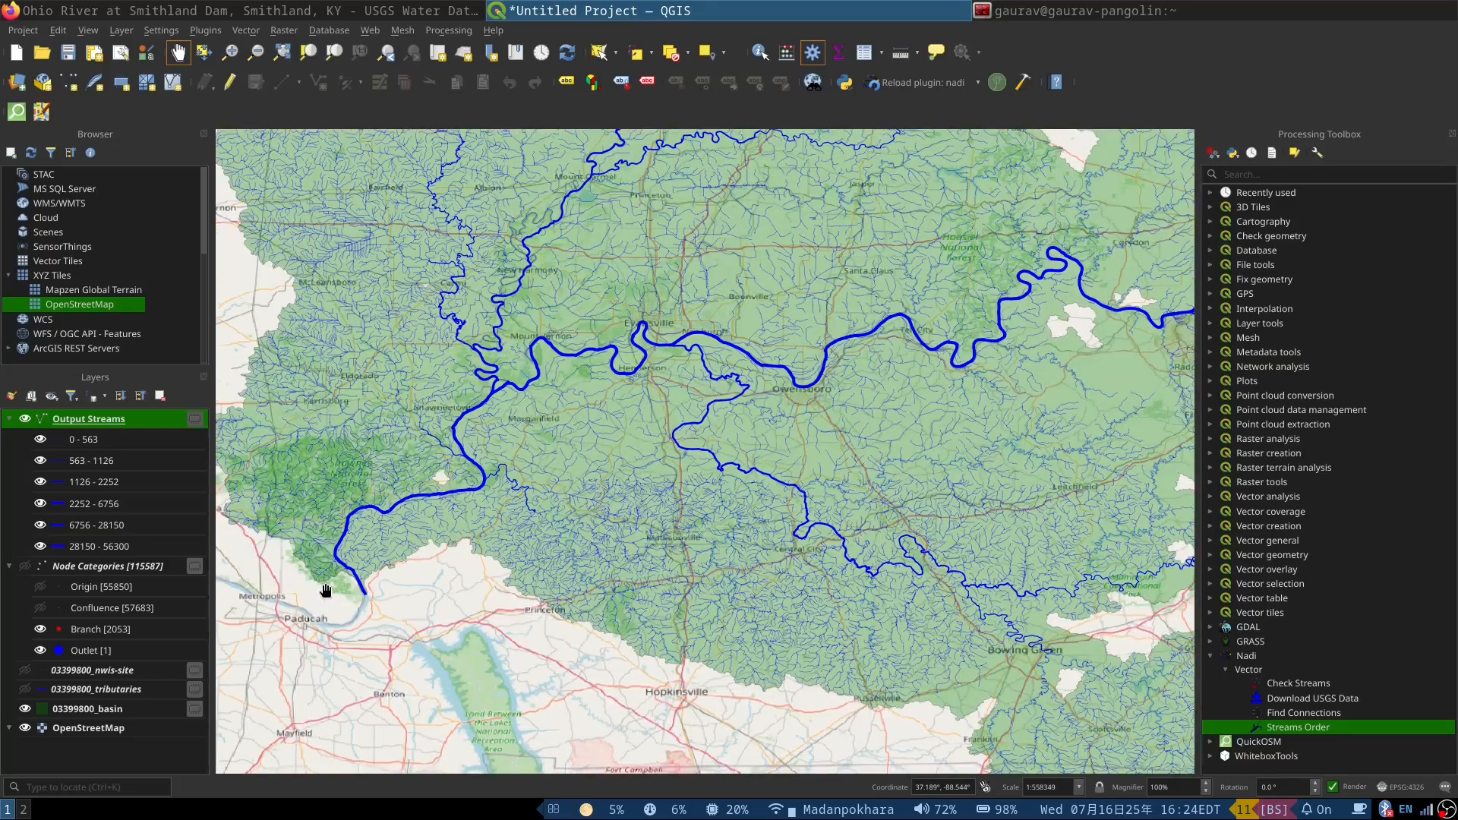
{"action": "scroll", "coordinate": [484, 418], "scroll_direction": "up", "scroll_amount": 2}
{"action": "scroll", "coordinate": [402, 560], "scroll_direction": "down", "scroll_amount": 2}
{"action": "scroll", "coordinate": [340, 597], "scroll_direction": "down", "scroll_amount": 2}
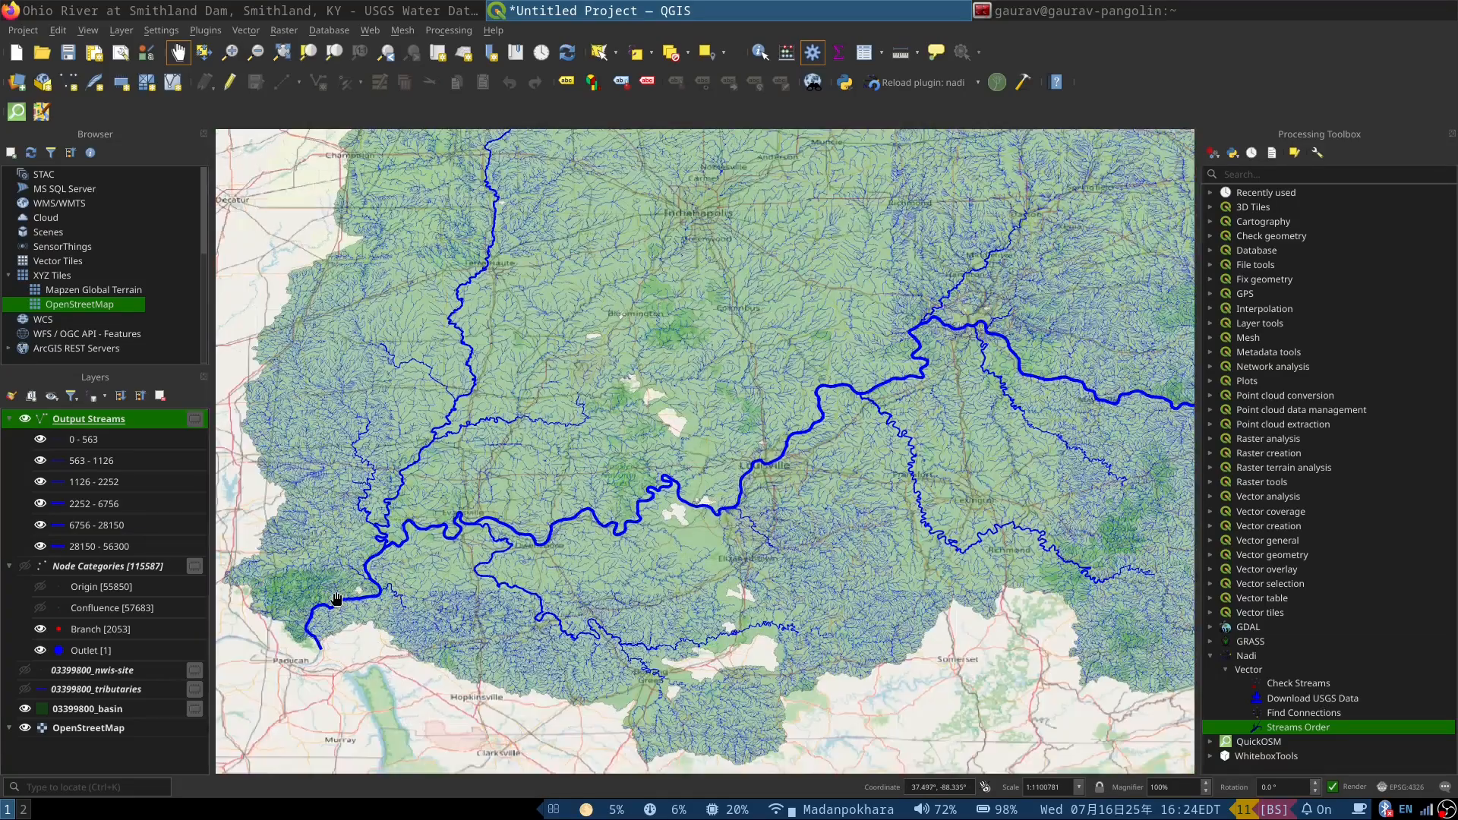
{"action": "scroll", "coordinate": [444, 477], "scroll_direction": "down", "scroll_amount": 1}
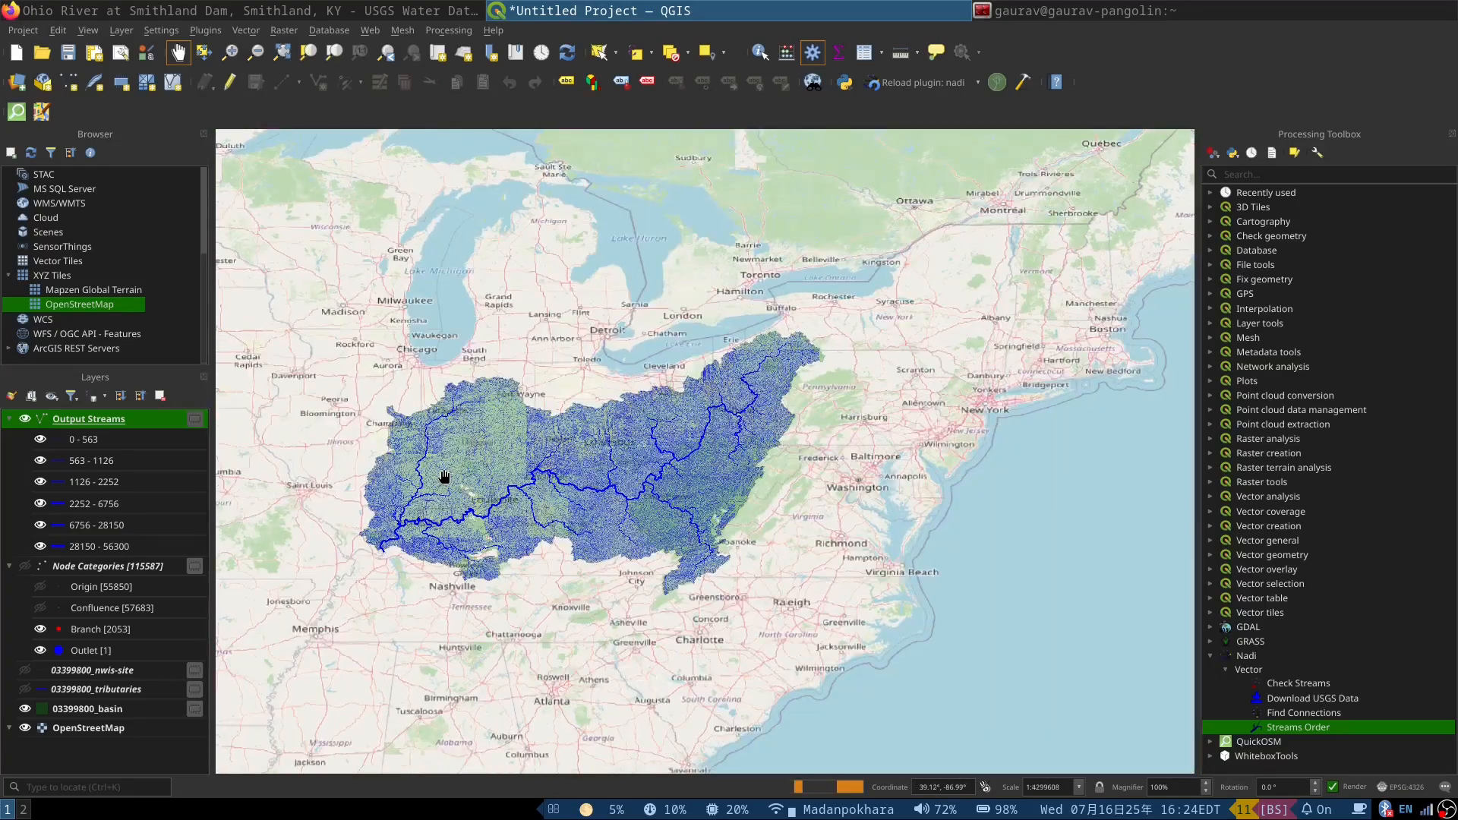
Step: Compare the original 03399800_tributaries layer with the Output Streams layer by showing each alone, leaving only Output Streams visible
{"action": "left_click", "coordinate": [25, 419]}
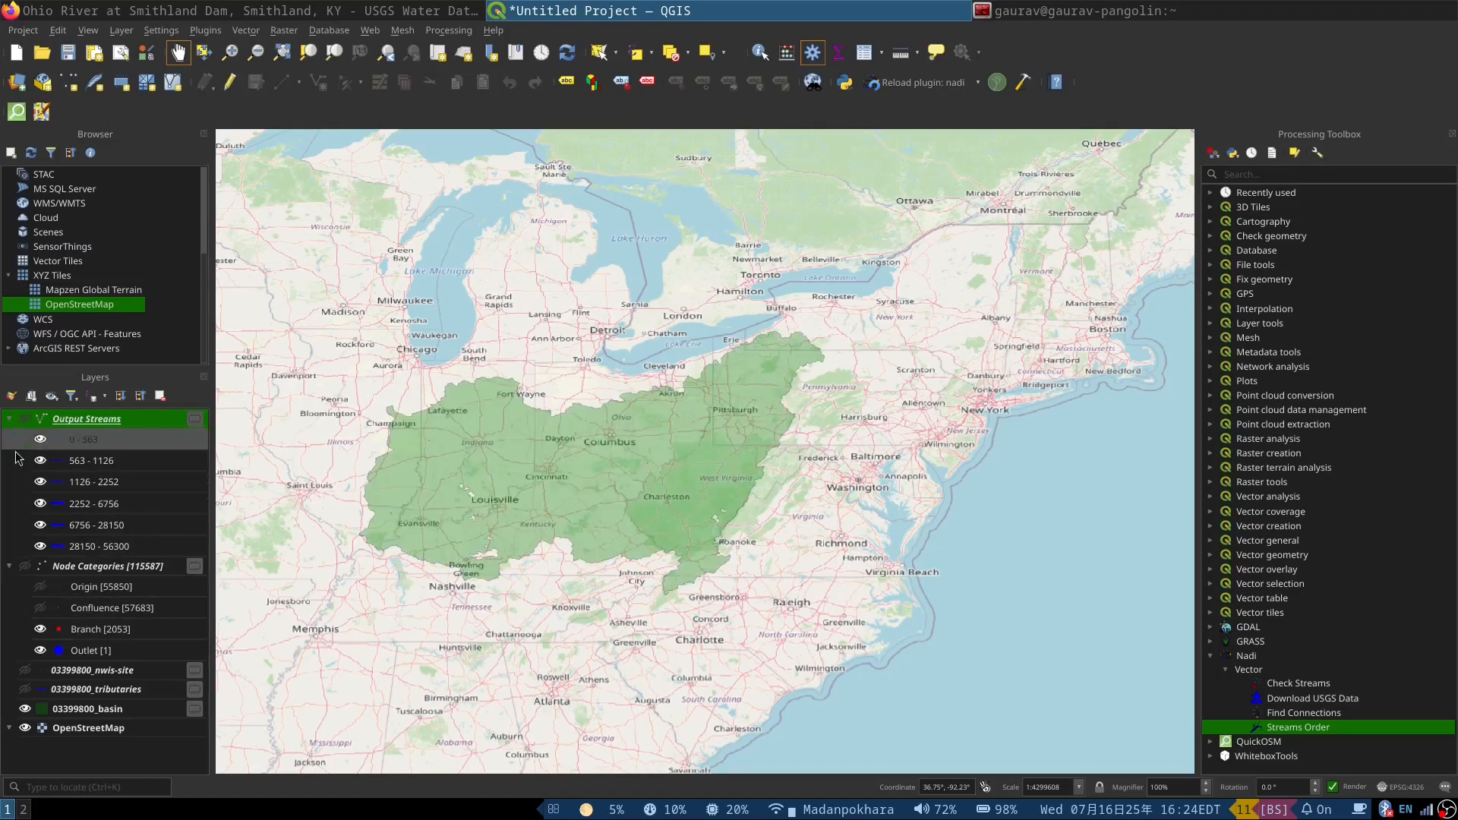
{"action": "left_click", "coordinate": [25, 689]}
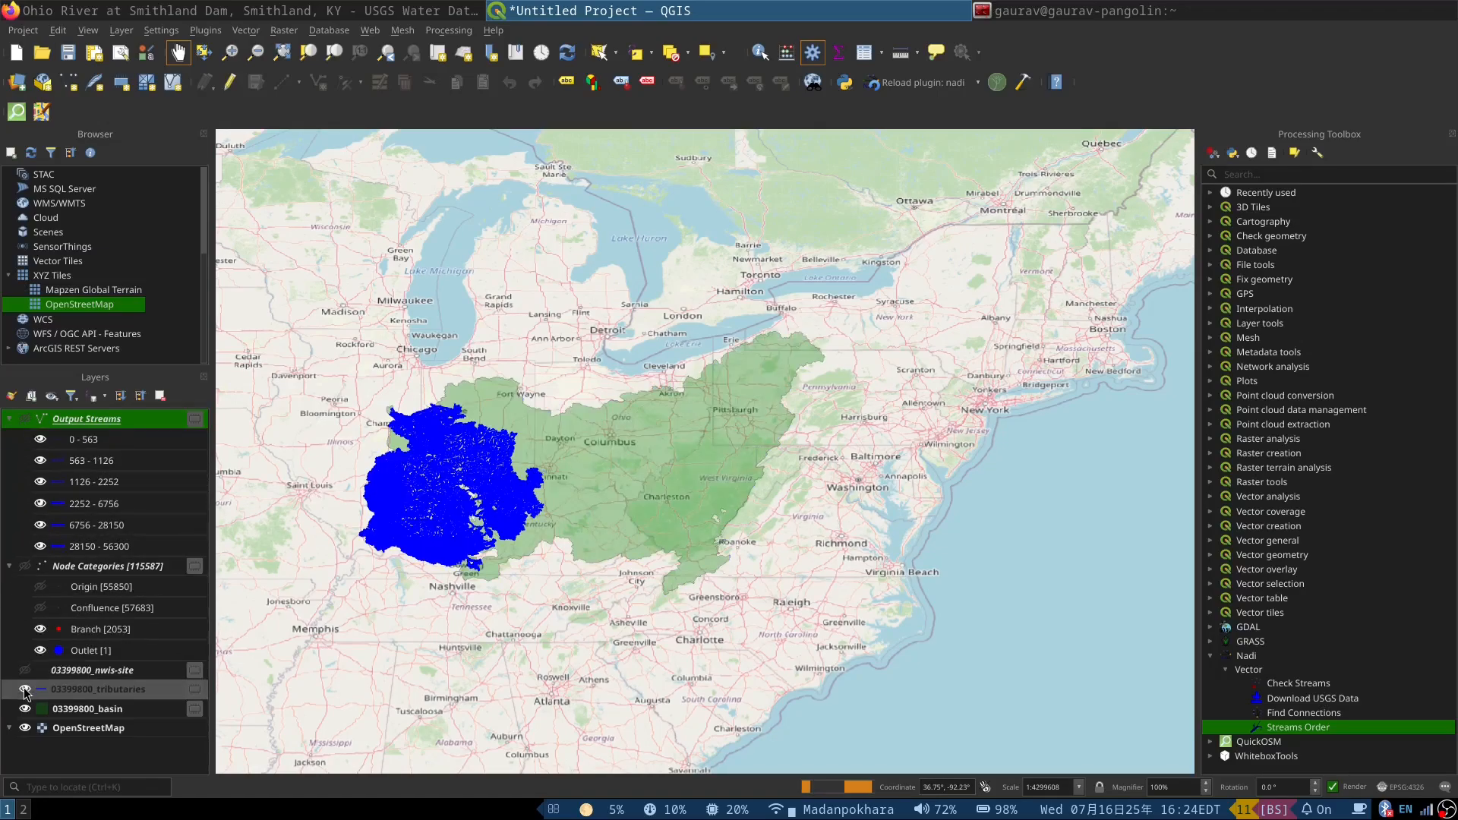
{"action": "left_click", "coordinate": [25, 689]}
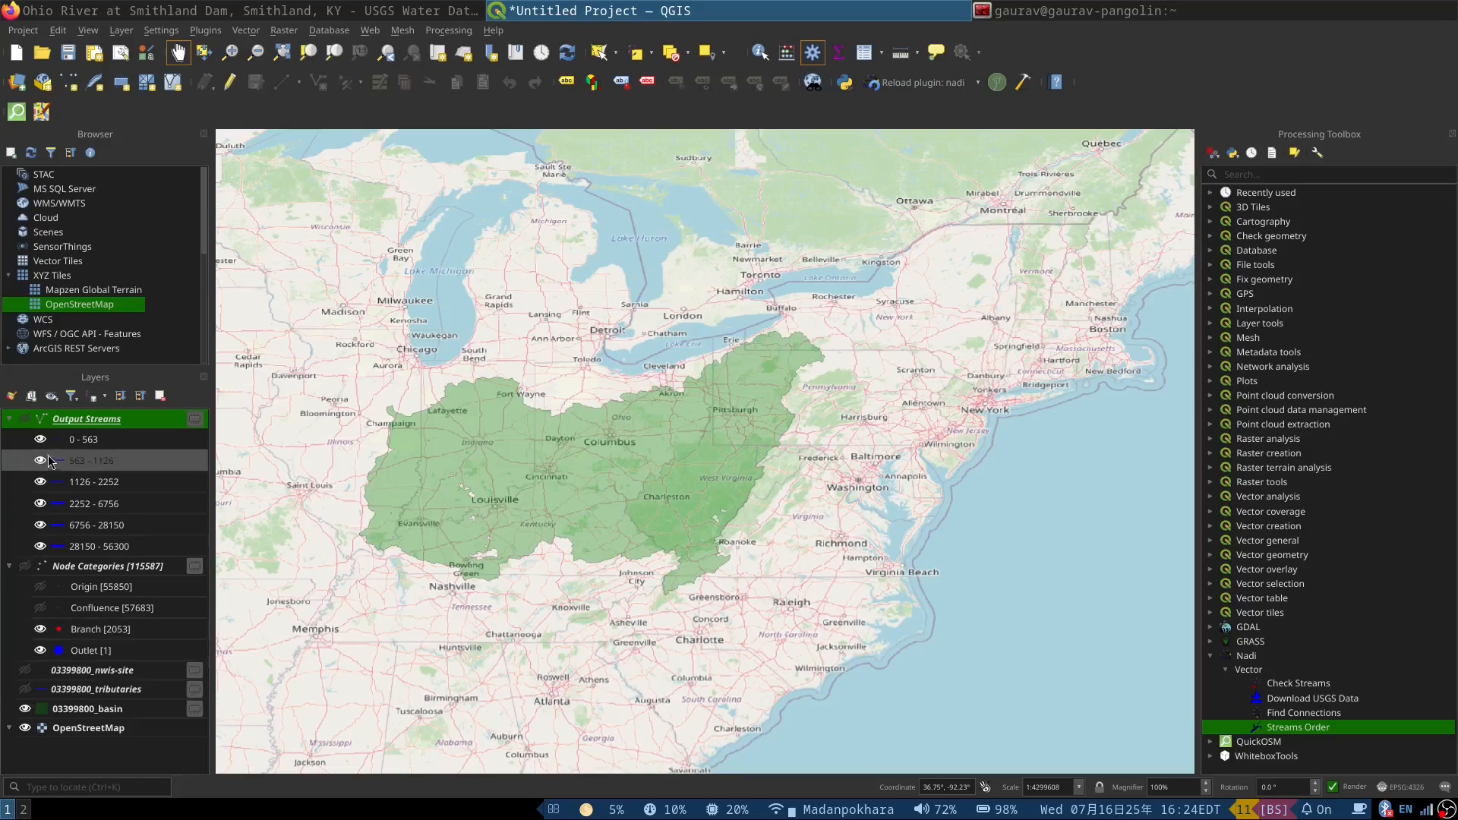
{"action": "left_click", "coordinate": [26, 418]}
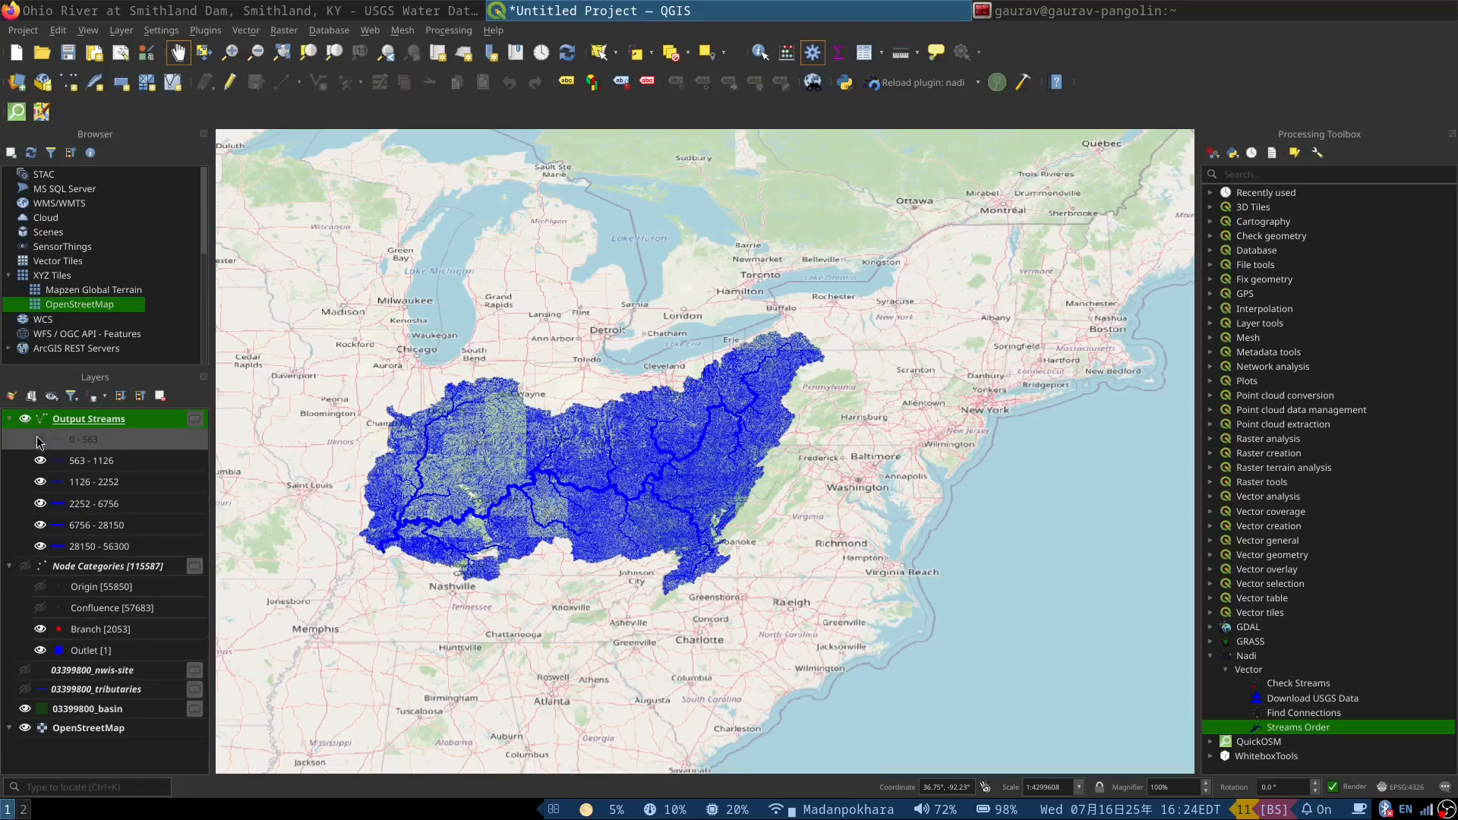
Step: Hide the 0 - 563, 563 - 1126 and 1126 - 2252 classes of the Output Streams layer, keeping the higher-order classes visible
{"action": "left_click", "coordinate": [39, 440]}
{"action": "scroll", "coordinate": [473, 515], "scroll_direction": "up", "scroll_amount": 2}
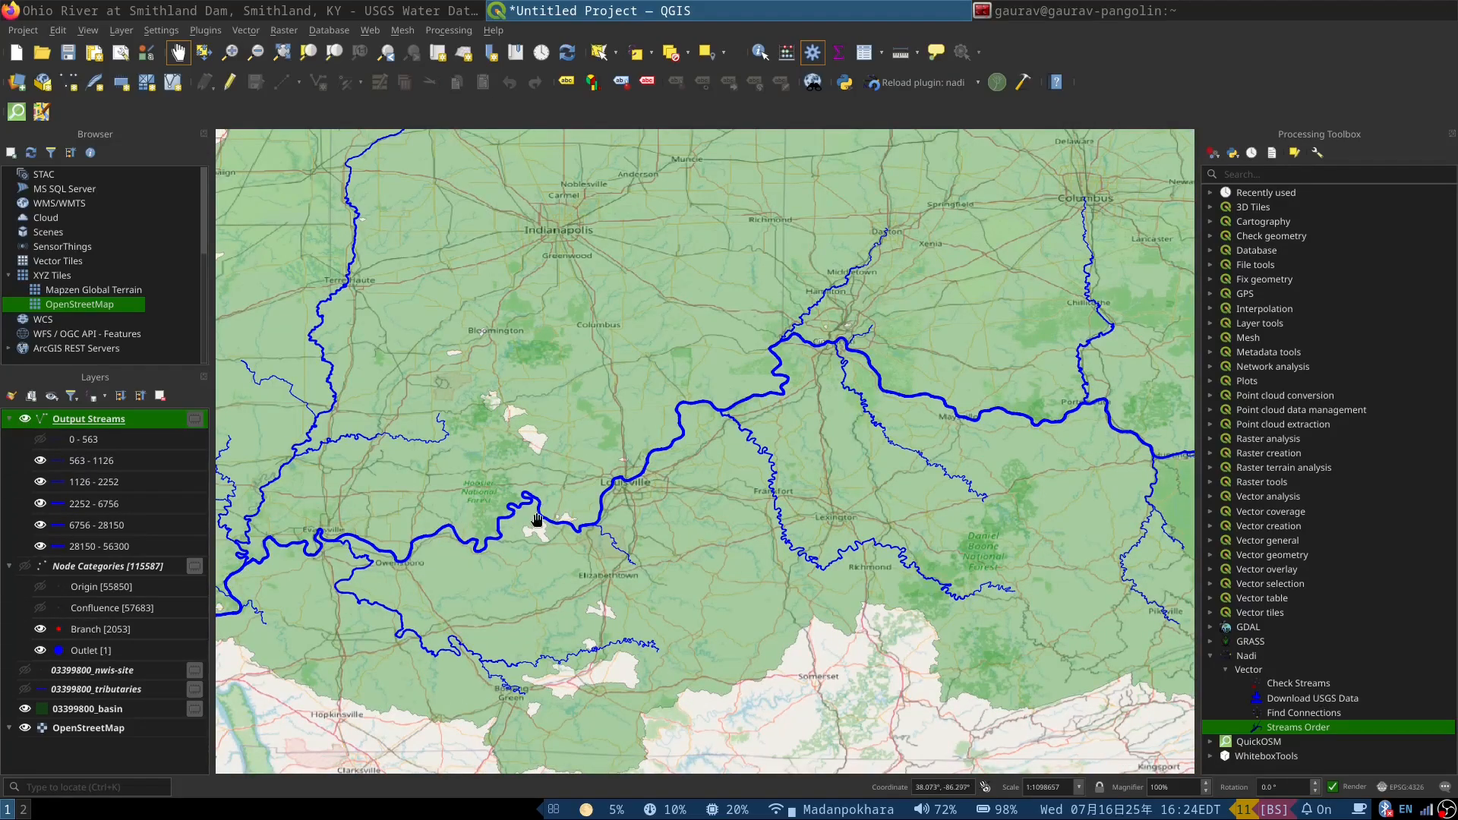
{"action": "scroll", "coordinate": [537, 520], "scroll_direction": "down", "scroll_amount": 1}
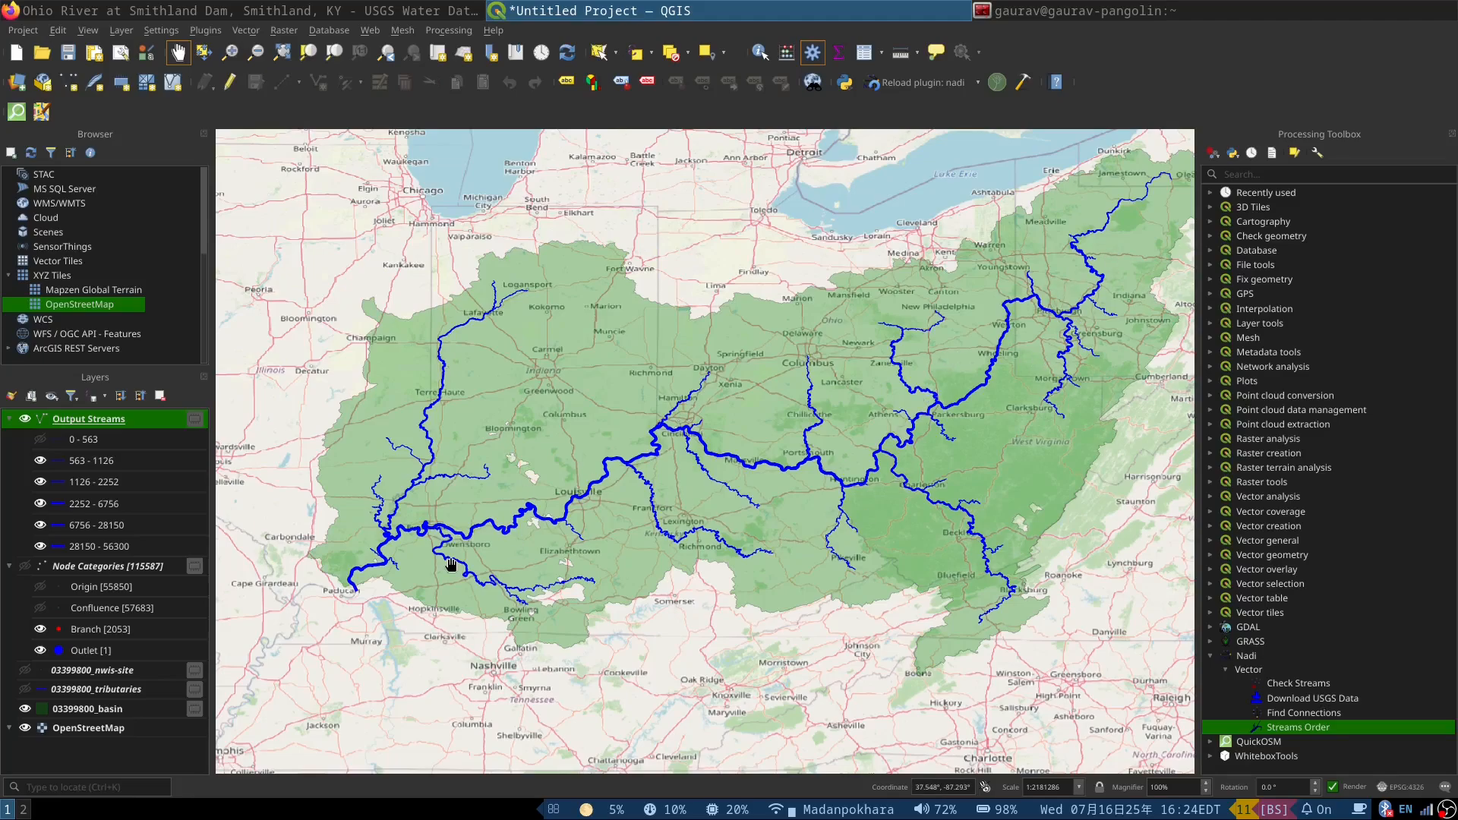
{"action": "left_click", "coordinate": [40, 461]}
{"action": "left_click", "coordinate": [39, 483]}
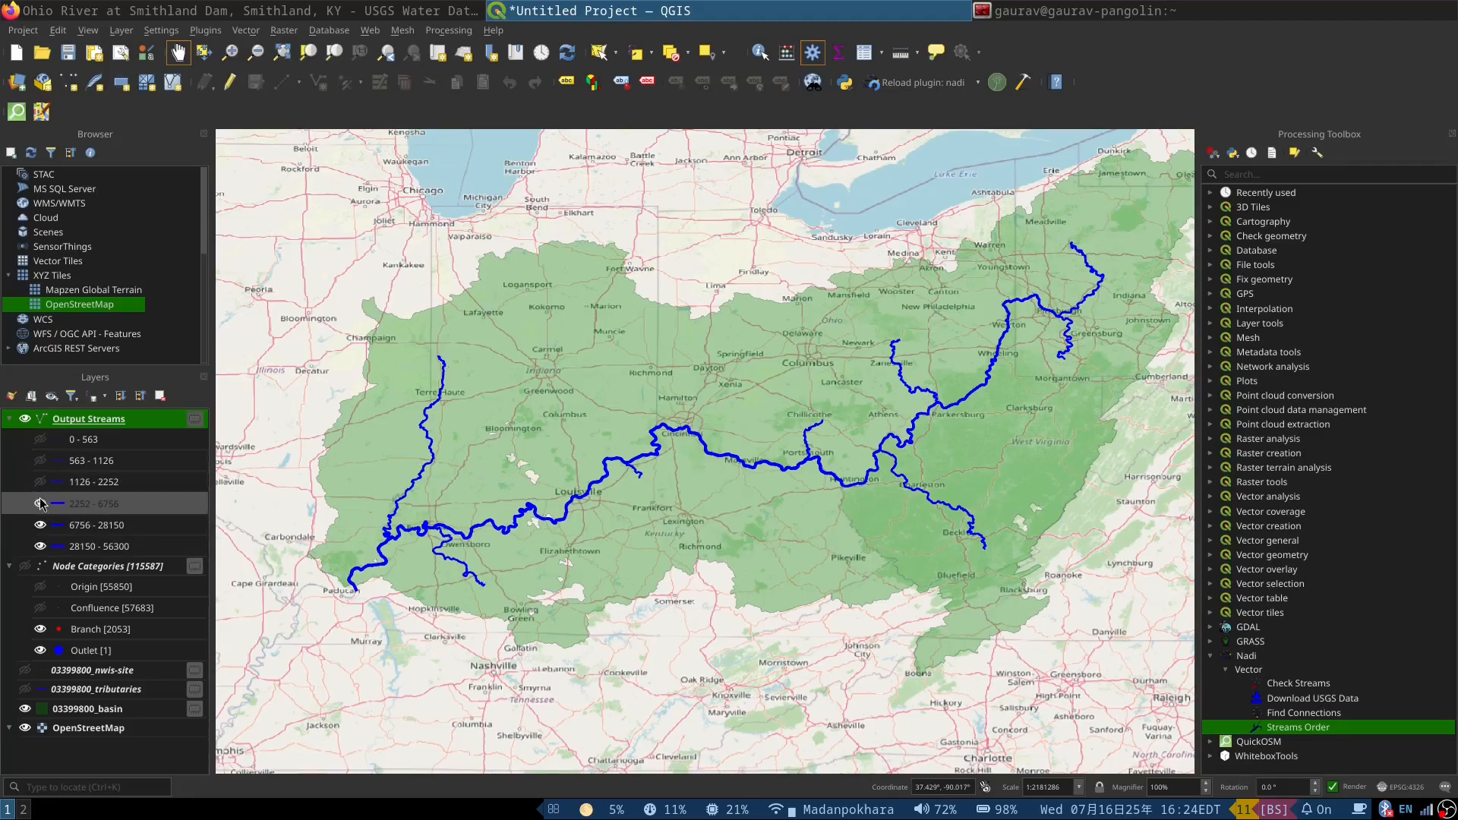
{"action": "left_click", "coordinate": [39, 505]}
{"action": "left_click", "coordinate": [41, 504]}
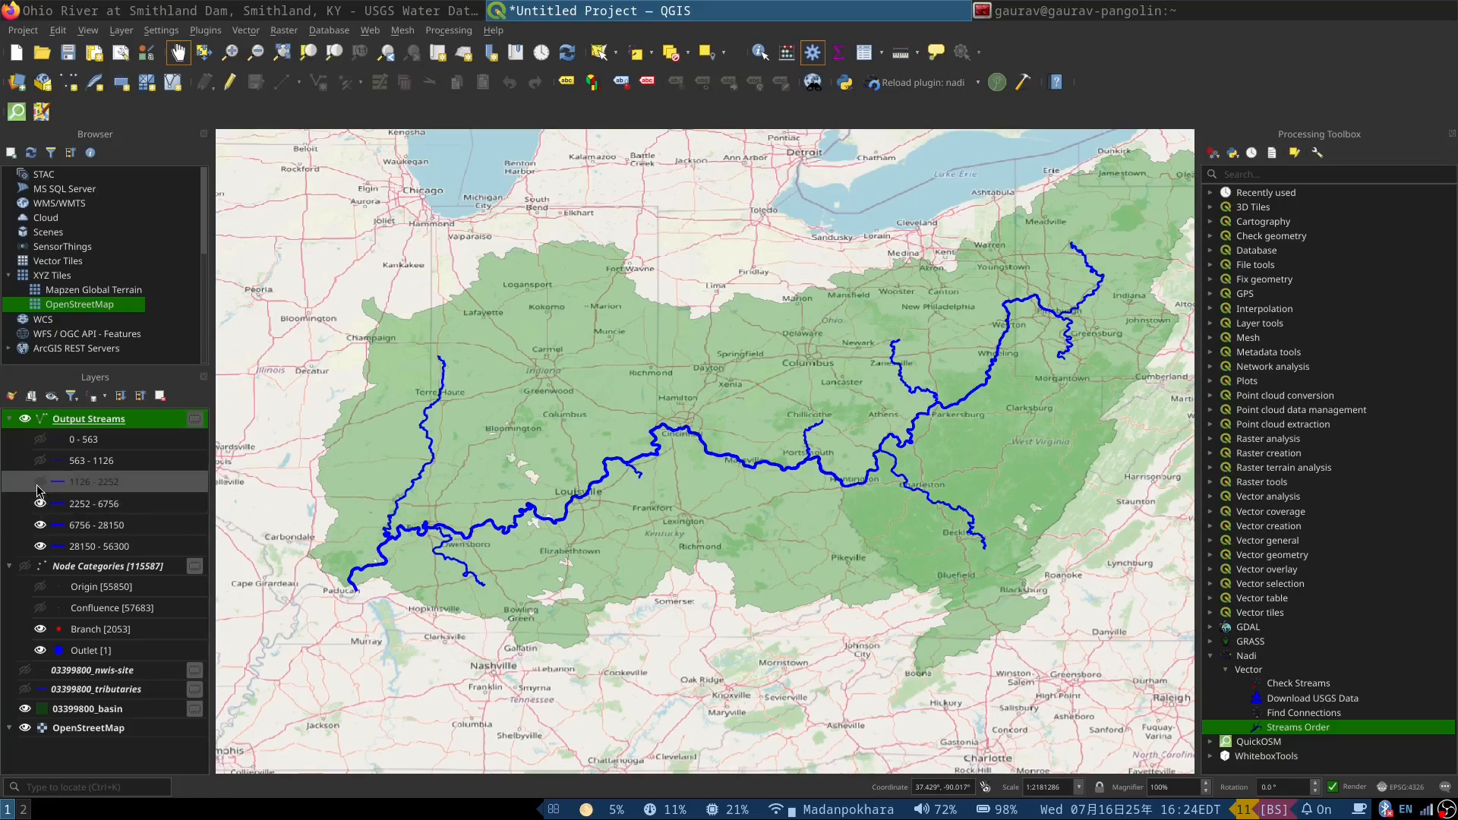
Step: Make the 1126 - 2252 and 563 - 1126 classes of the Output Streams layer visible again
{"action": "left_click", "coordinate": [41, 481]}
{"action": "left_click", "coordinate": [40, 460]}
{"action": "double_click", "coordinate": [74, 440]}
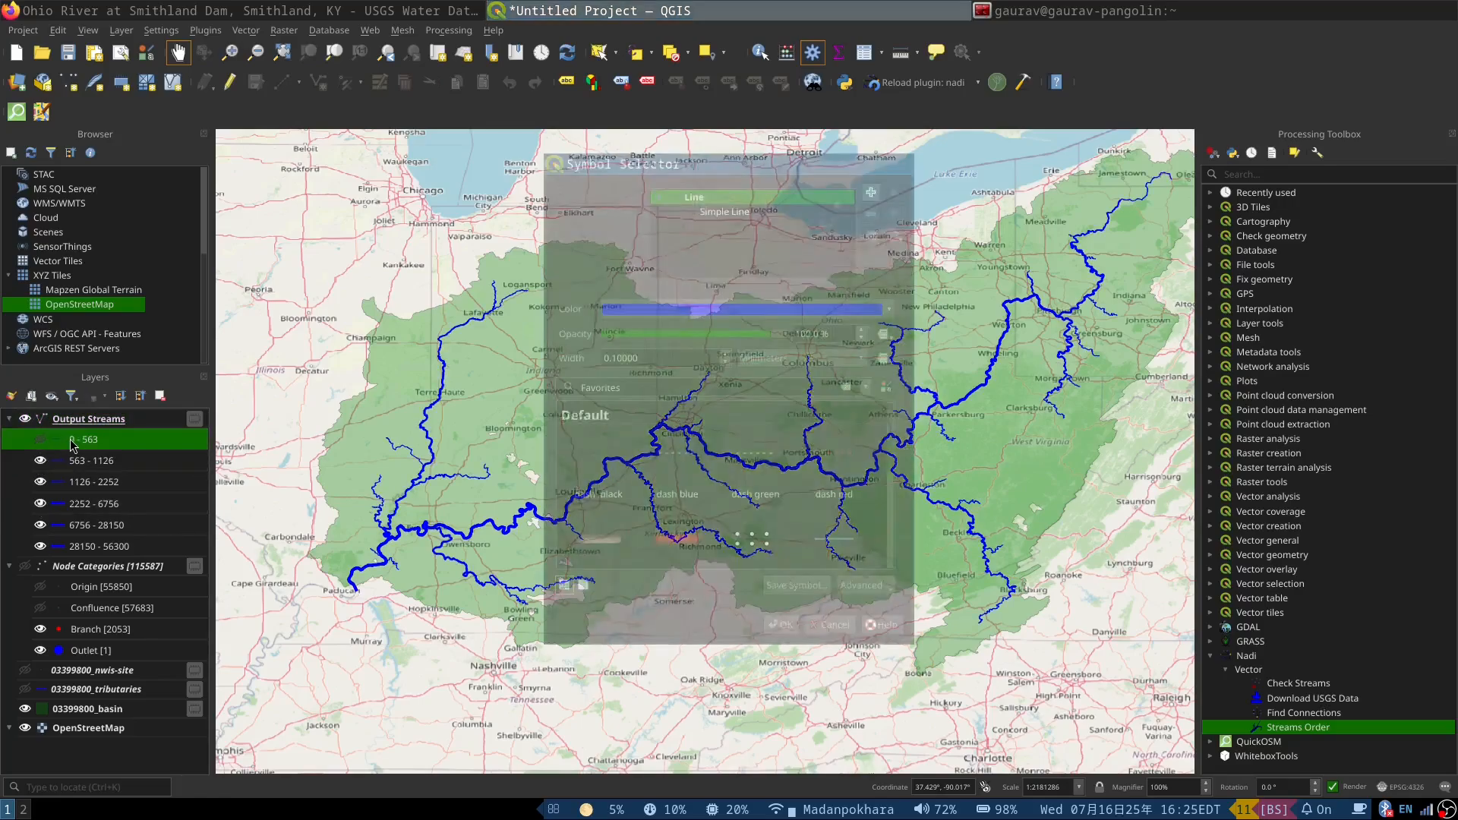
{"action": "left_click", "coordinate": [728, 213]}
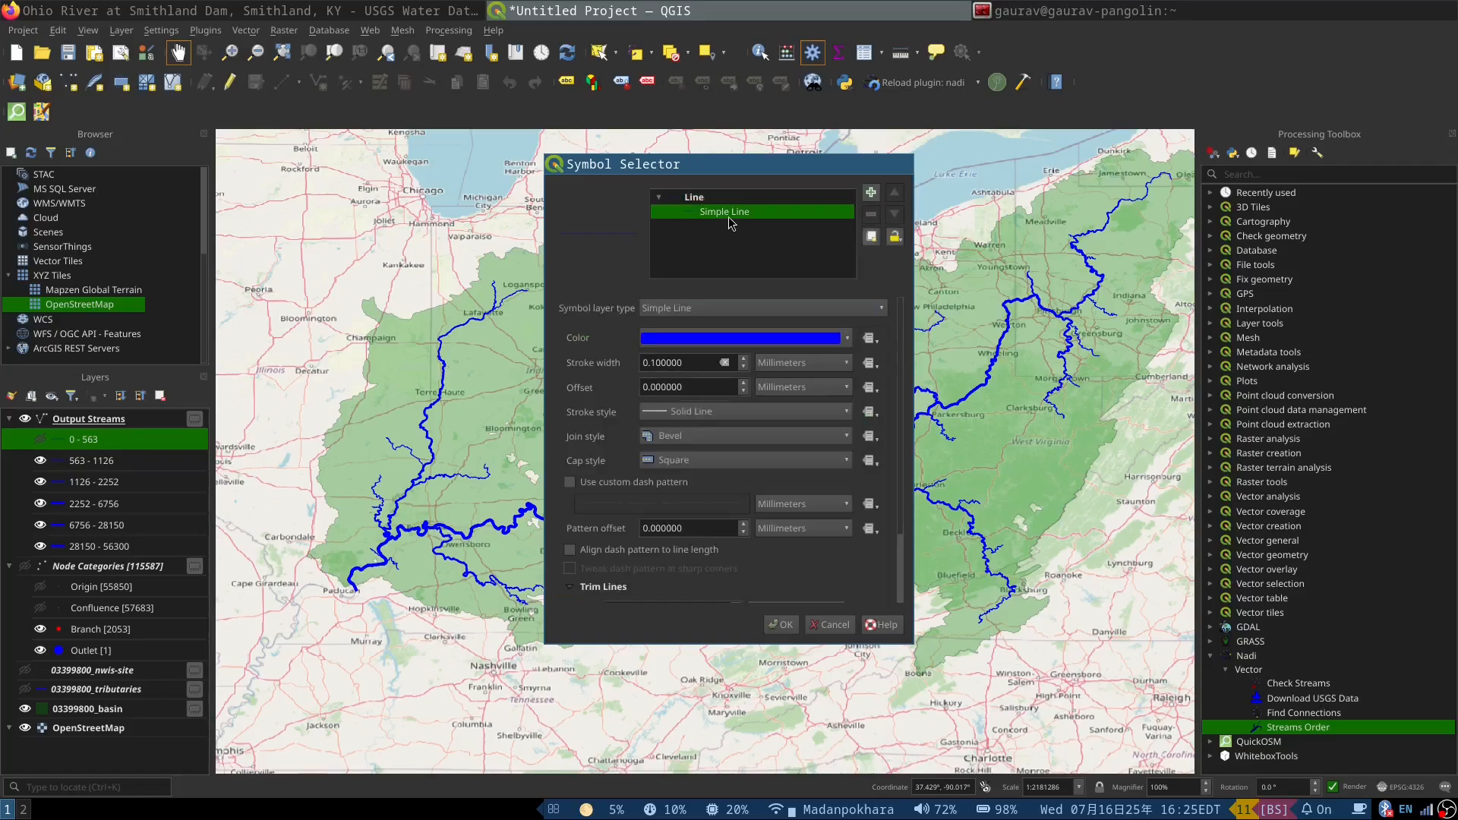
{"action": "left_click", "coordinate": [845, 627]}
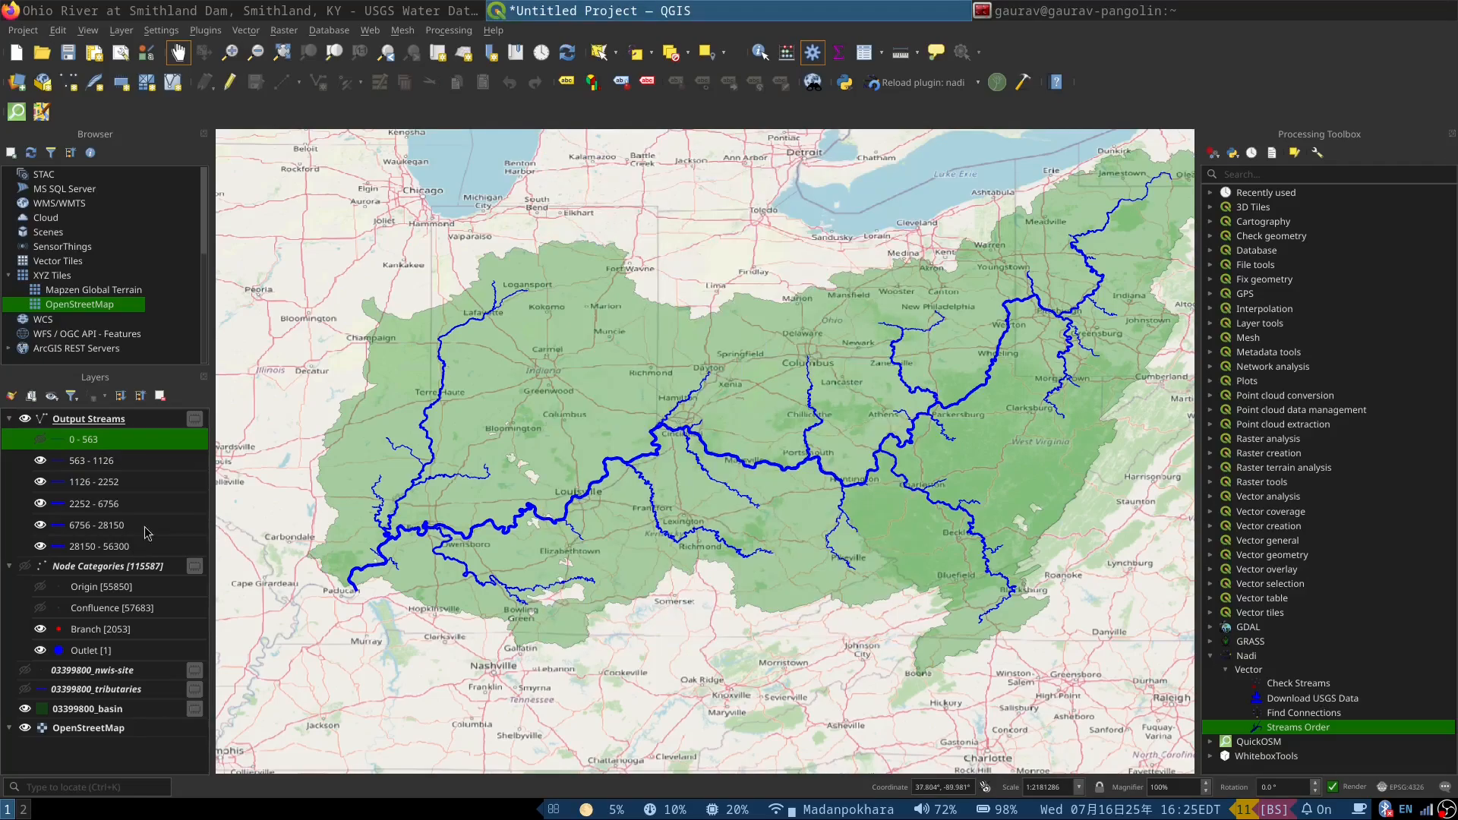
Step: Set the upper bound of the lowest Output Streams symbology class to 50, keeping class boundaries linked
{"action": "double_click", "coordinate": [87, 420]}
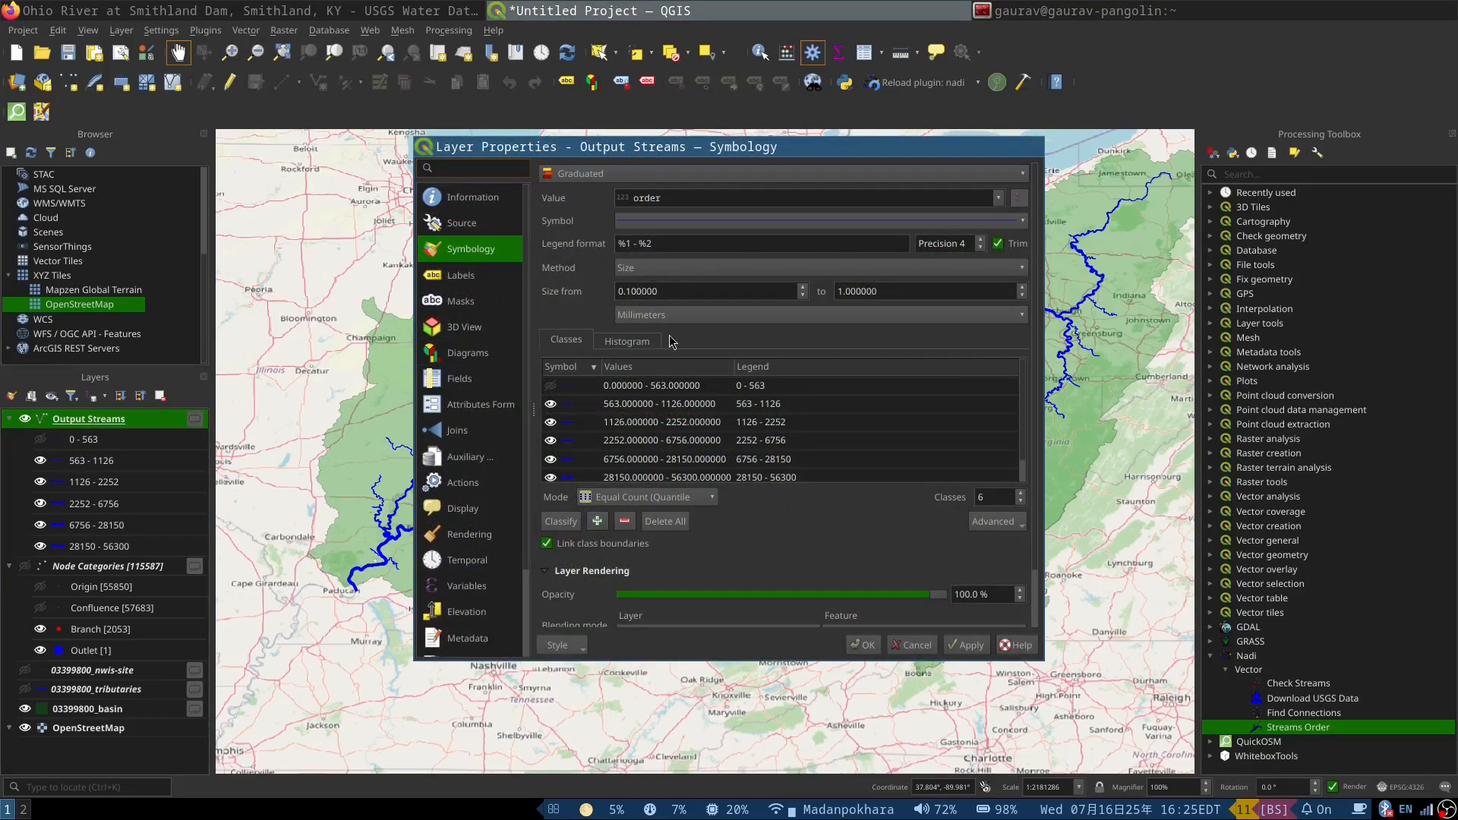
{"action": "double_click", "coordinate": [688, 387]}
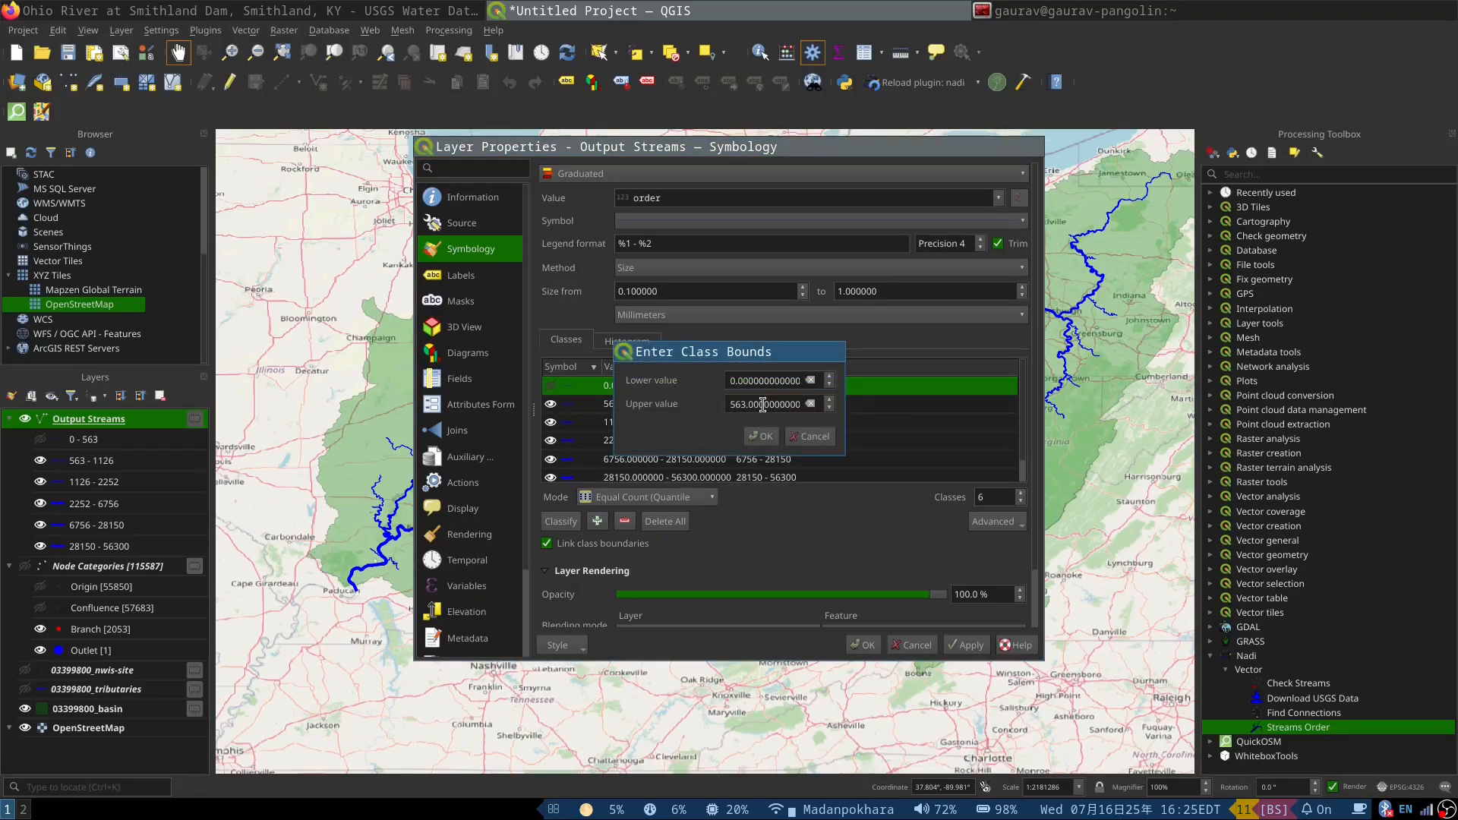
{"action": "key", "text": "BackSpace"}
{"action": "left_click", "coordinate": [763, 437]}
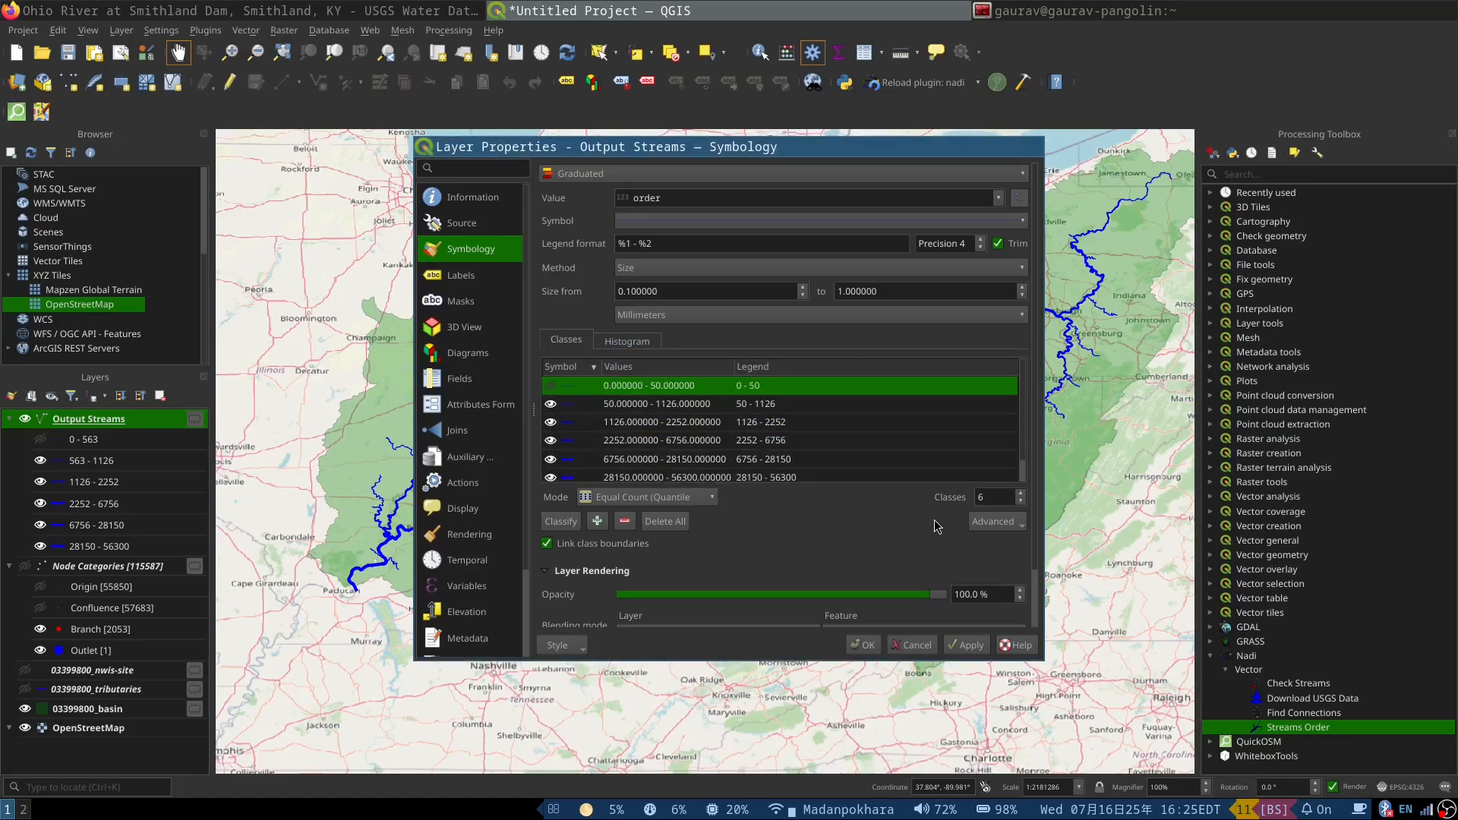
{"action": "left_click", "coordinate": [872, 651]}
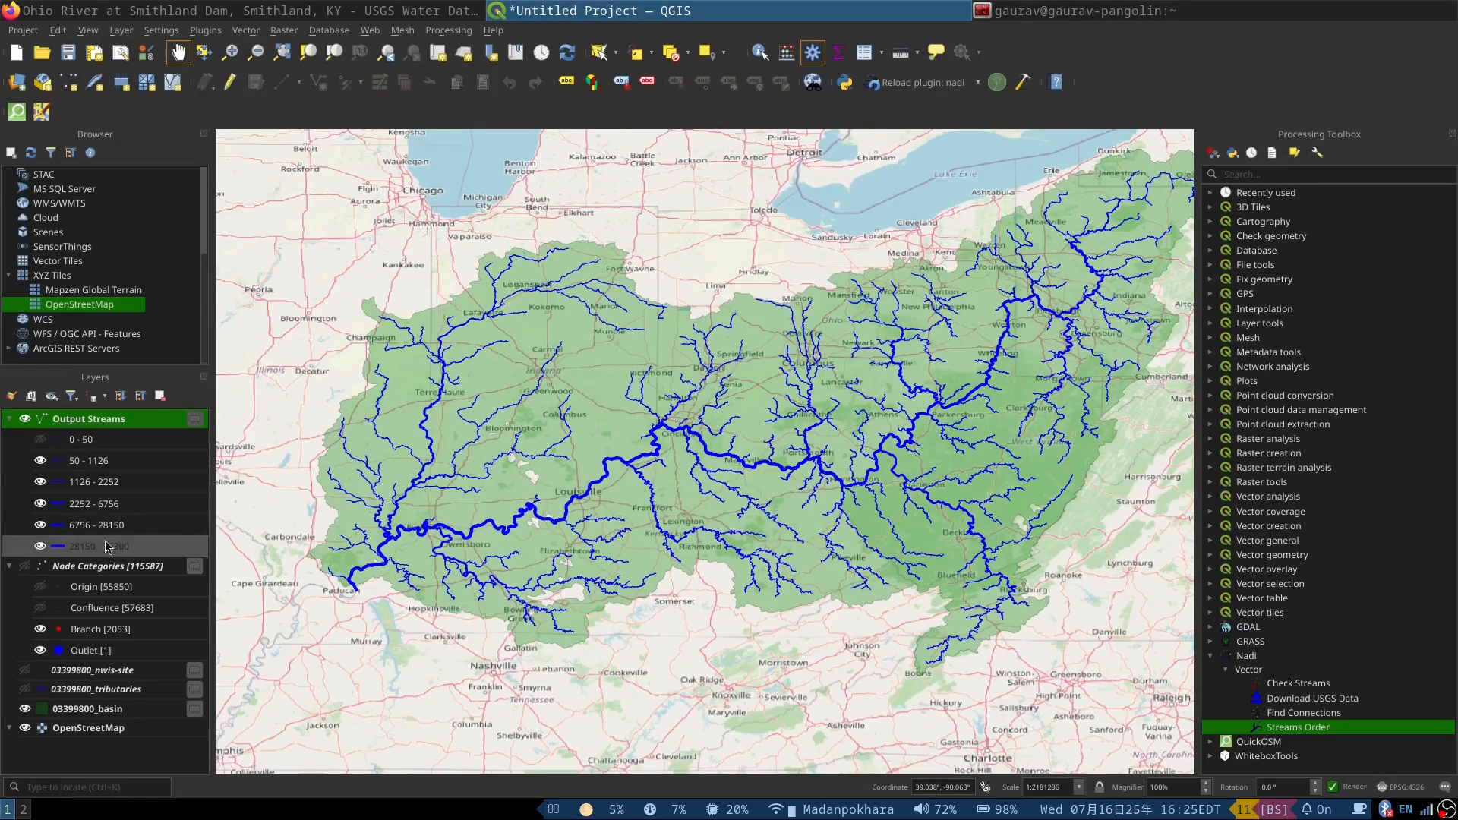
{"action": "scroll", "coordinate": [424, 530], "scroll_direction": "down", "scroll_amount": 1}
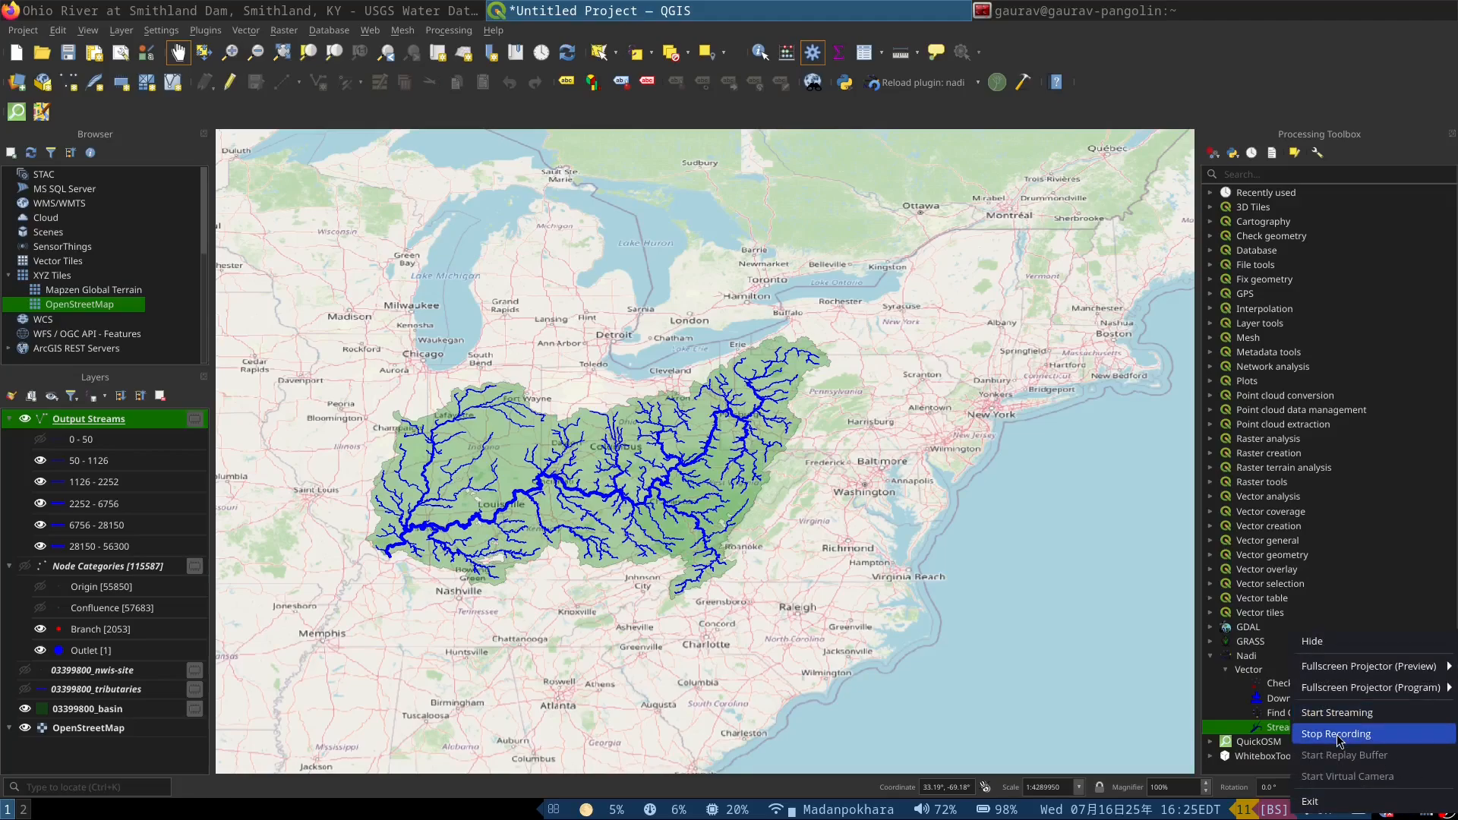
{"action": "left_click", "coordinate": [1337, 734]}
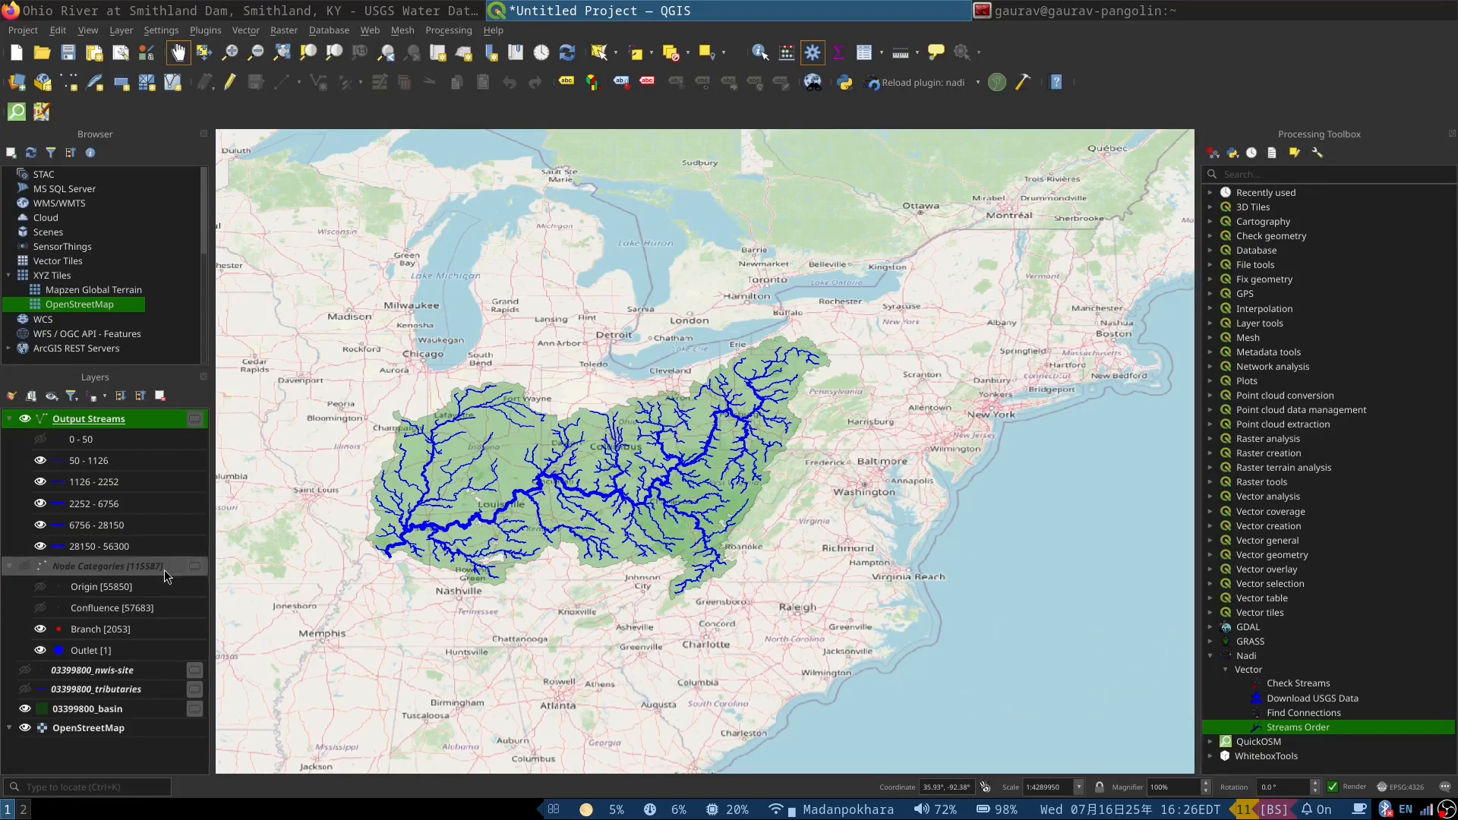
Step: Show the 0 - 50 class of Output Streams and inspect the ordered streams in the basin's southwestern part
{"action": "left_click", "coordinate": [40, 440]}
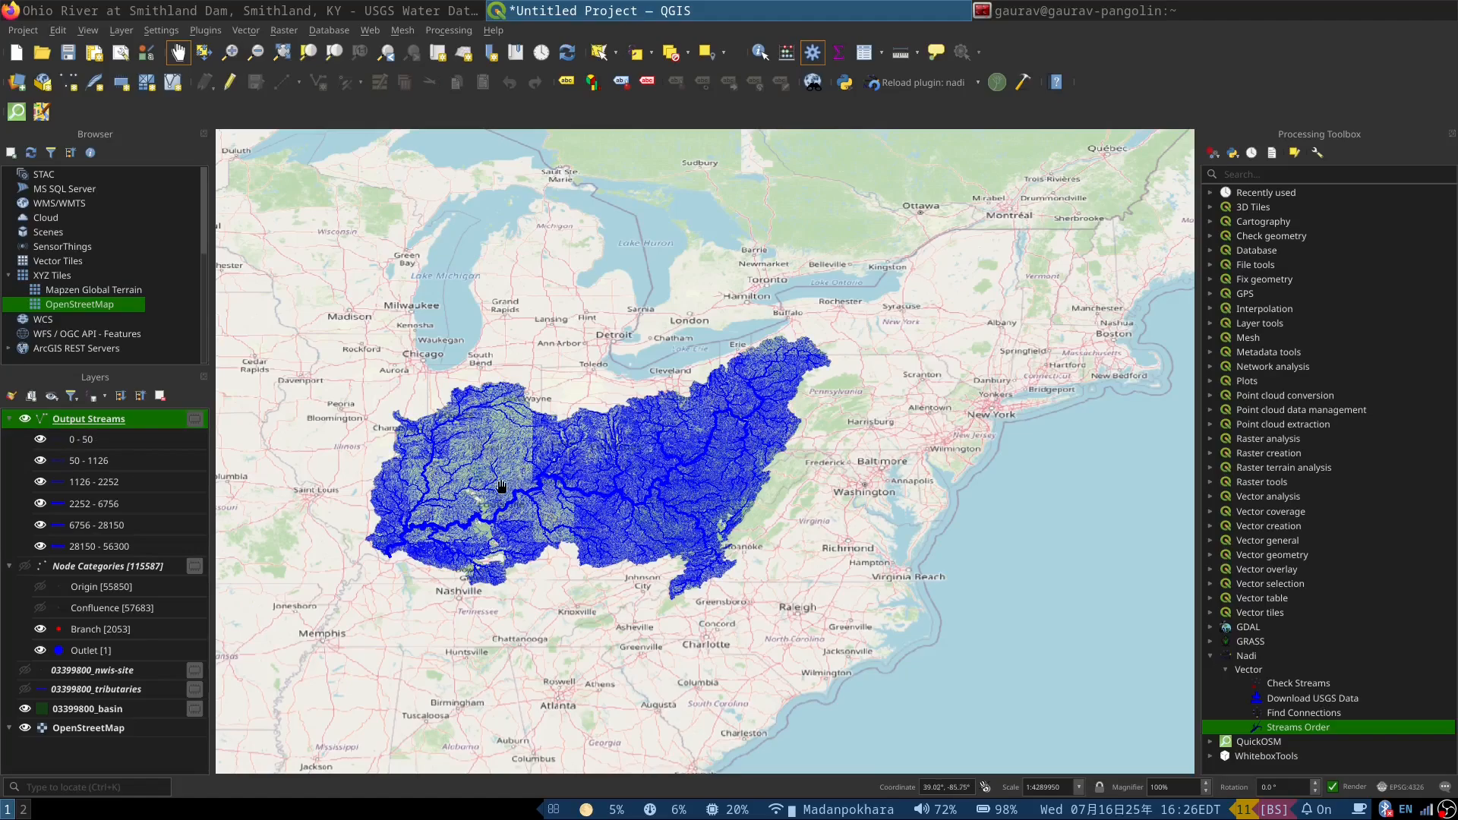
{"action": "scroll", "coordinate": [413, 519], "scroll_direction": "up", "scroll_amount": 2}
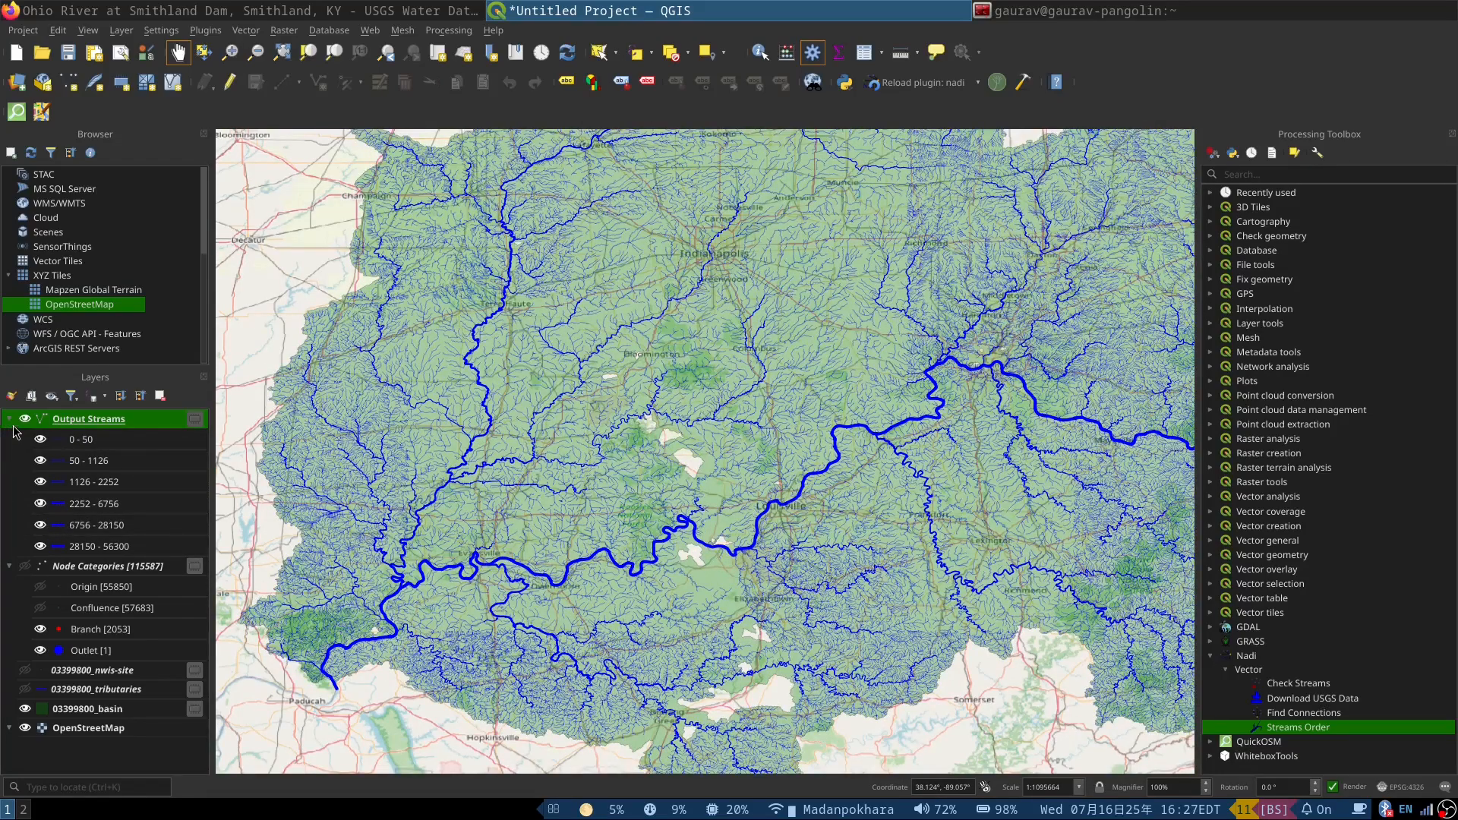
Step: Display the 03399800_tributaries layer in place of Output Streams and examine its uniform lines at basin and local scale
{"action": "left_click", "coordinate": [24, 420]}
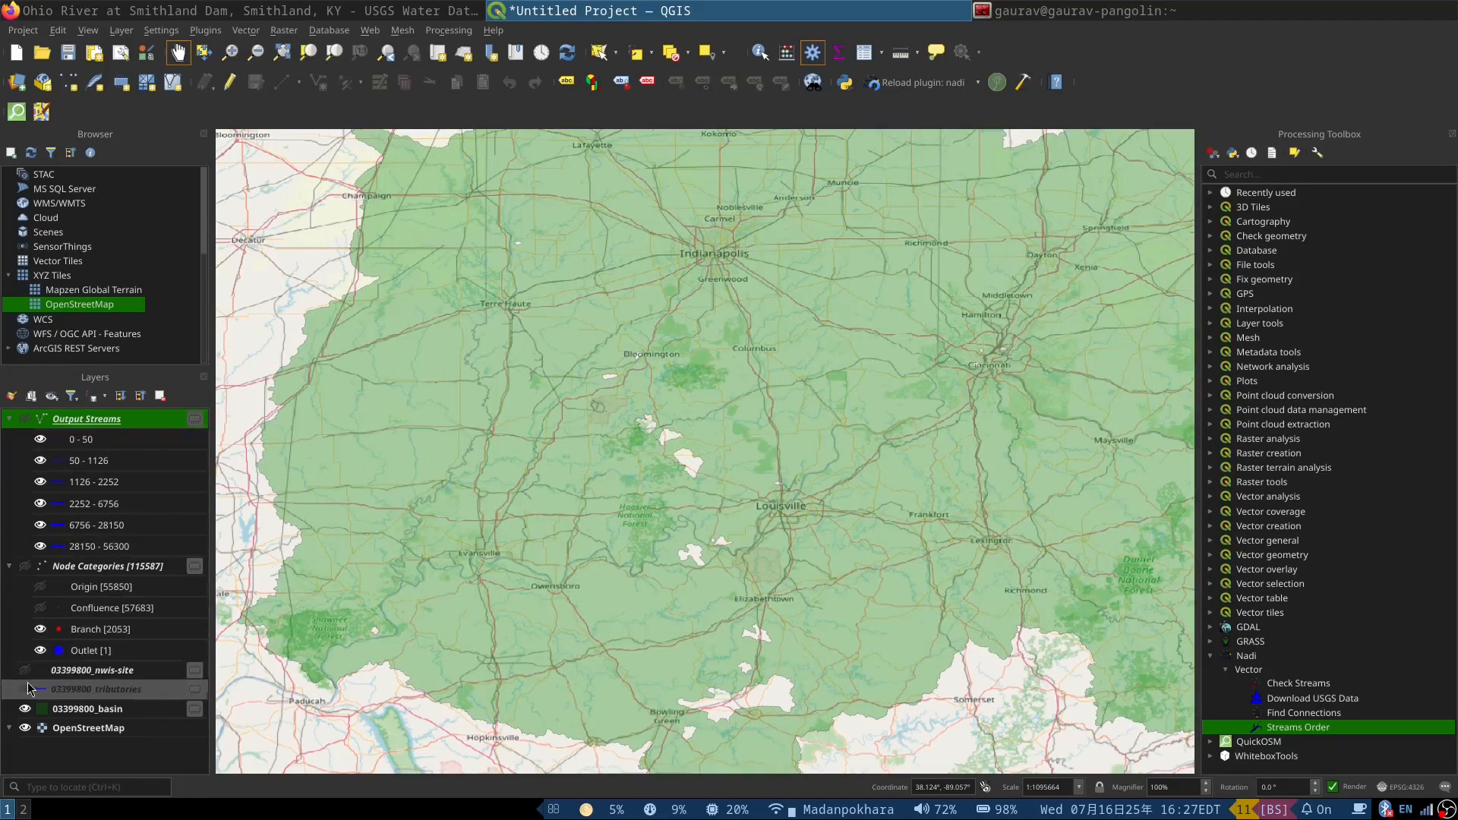
{"action": "left_click", "coordinate": [25, 689]}
{"action": "scroll", "coordinate": [354, 547], "scroll_direction": "down", "scroll_amount": 1}
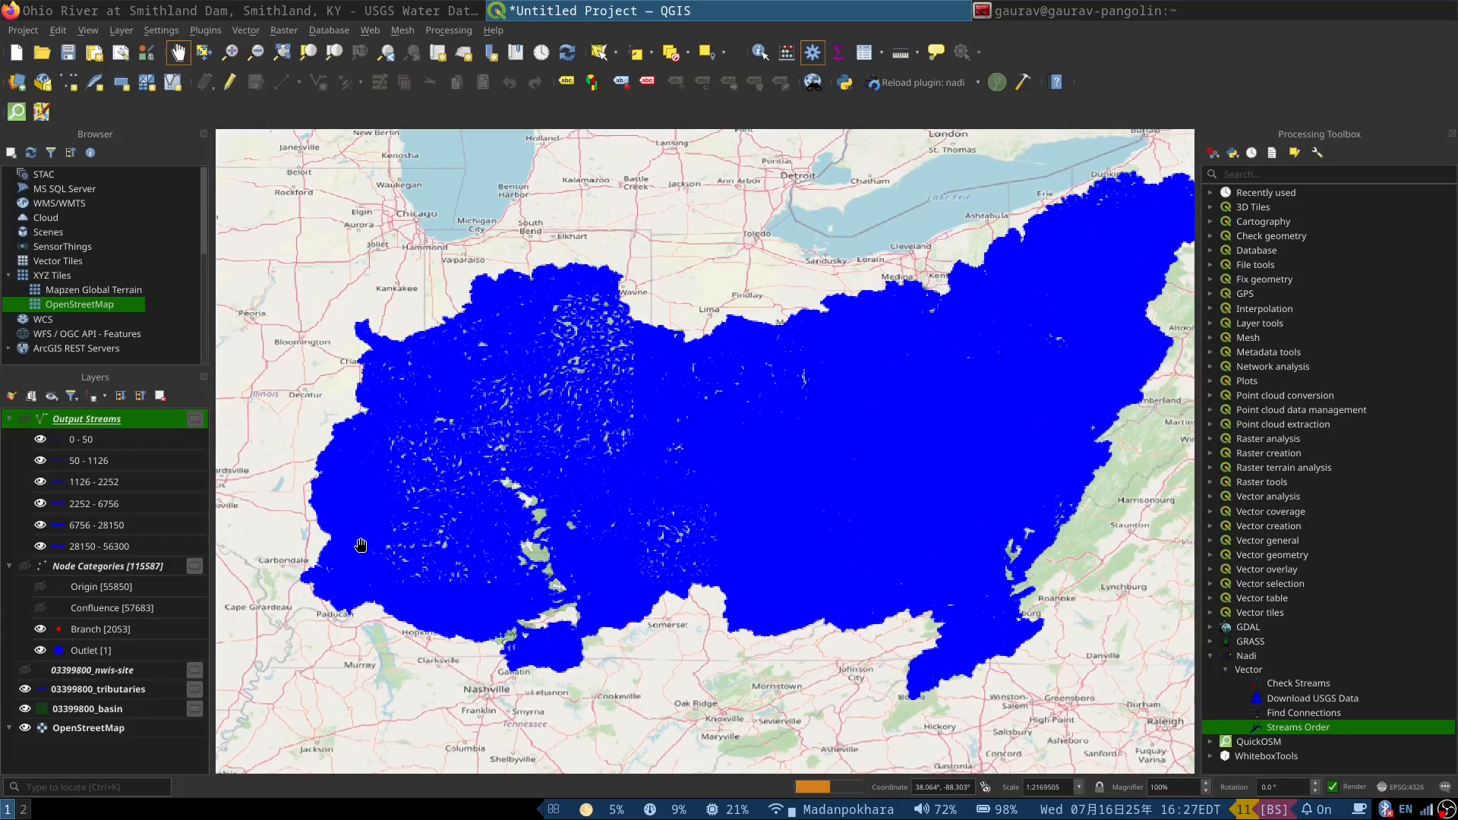
{"action": "scroll", "coordinate": [367, 538], "scroll_direction": "up", "scroll_amount": 1}
{"action": "scroll", "coordinate": [584, 488], "scroll_direction": "up", "scroll_amount": 1}
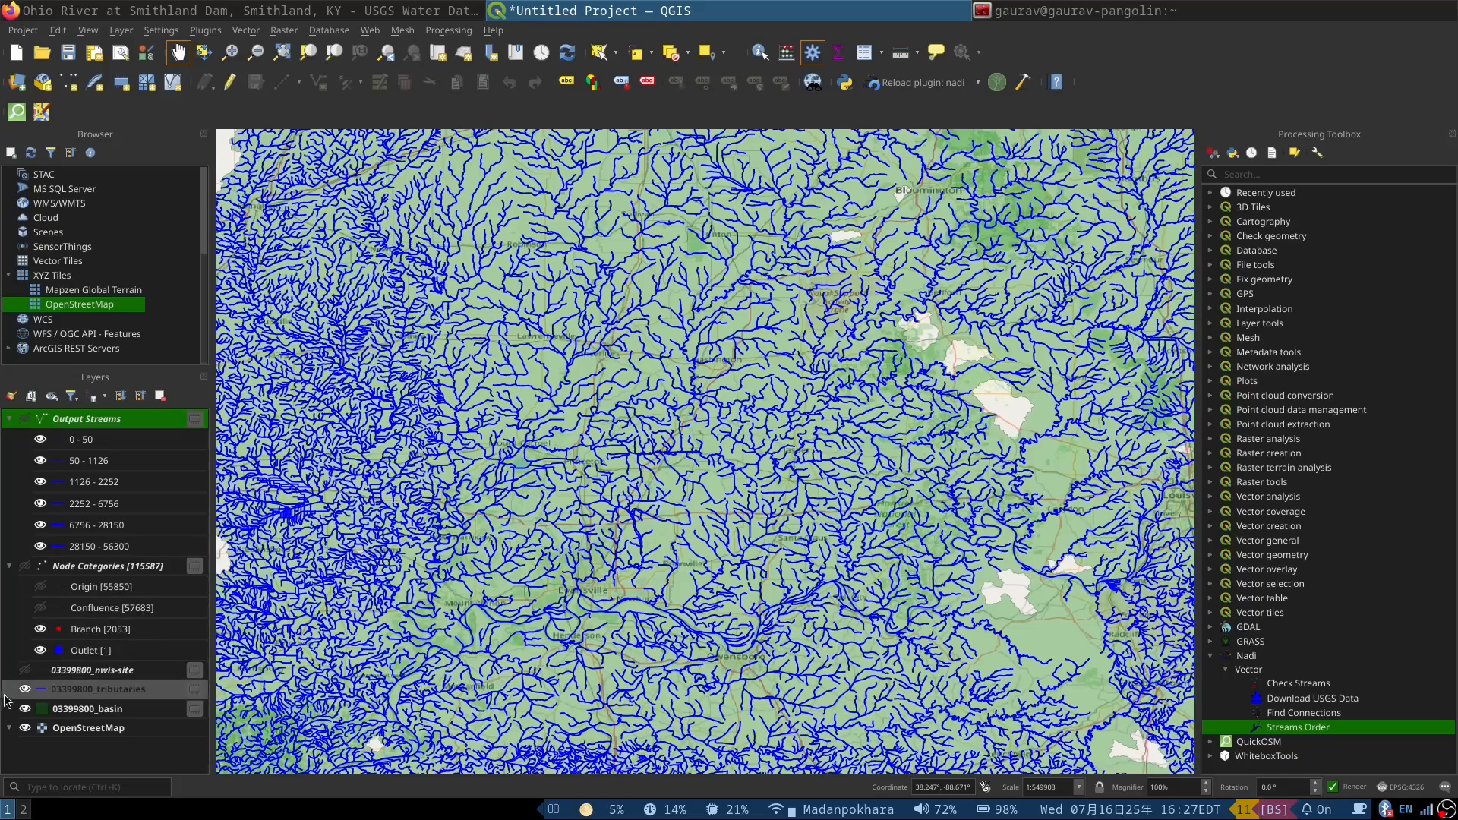
Step: Show the 03399800_nwis-site layer and inspect the tributary confluence at West 96th Street north of Indianapolis
{"action": "left_click", "coordinate": [24, 670]}
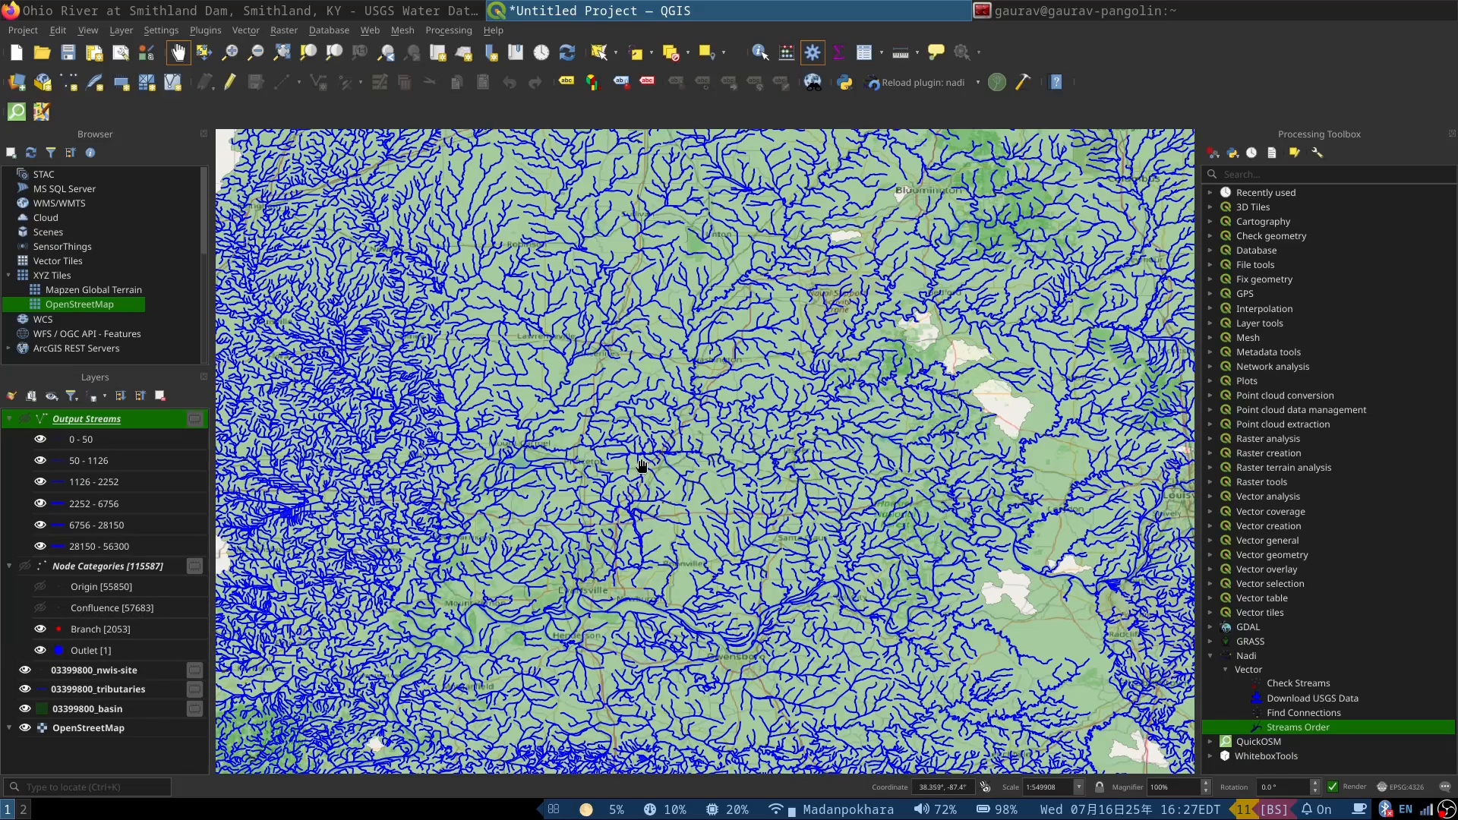
{"action": "scroll", "coordinate": [642, 465], "scroll_direction": "down", "scroll_amount": 2}
{"action": "left_click_drag", "start_coordinate": [846, 417], "coordinate": [667, 441]}
{"action": "scroll", "coordinate": [621, 475], "scroll_direction": "up", "scroll_amount": 3}
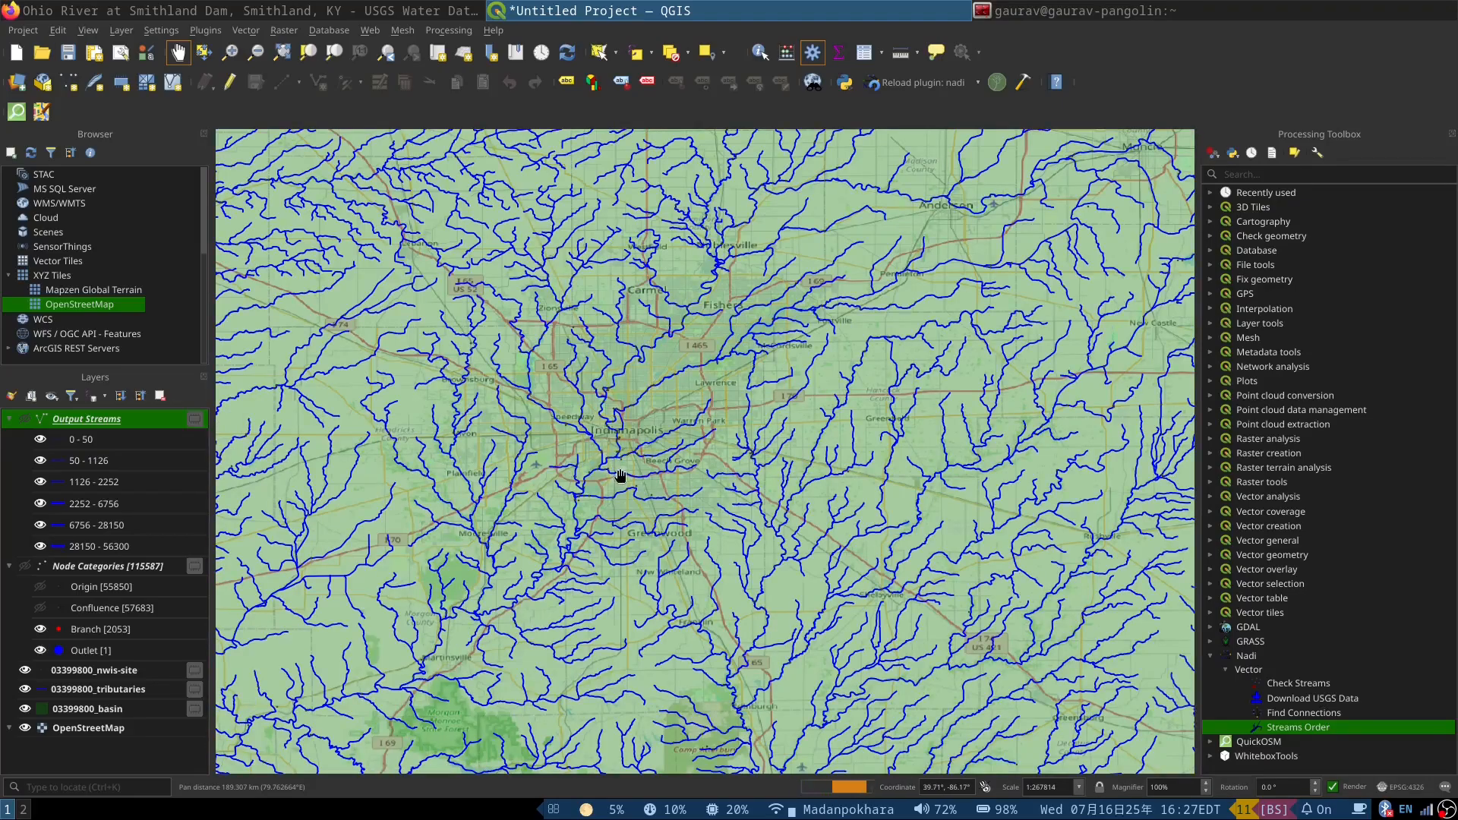
{"action": "scroll", "coordinate": [573, 323], "scroll_direction": "up", "scroll_amount": 2}
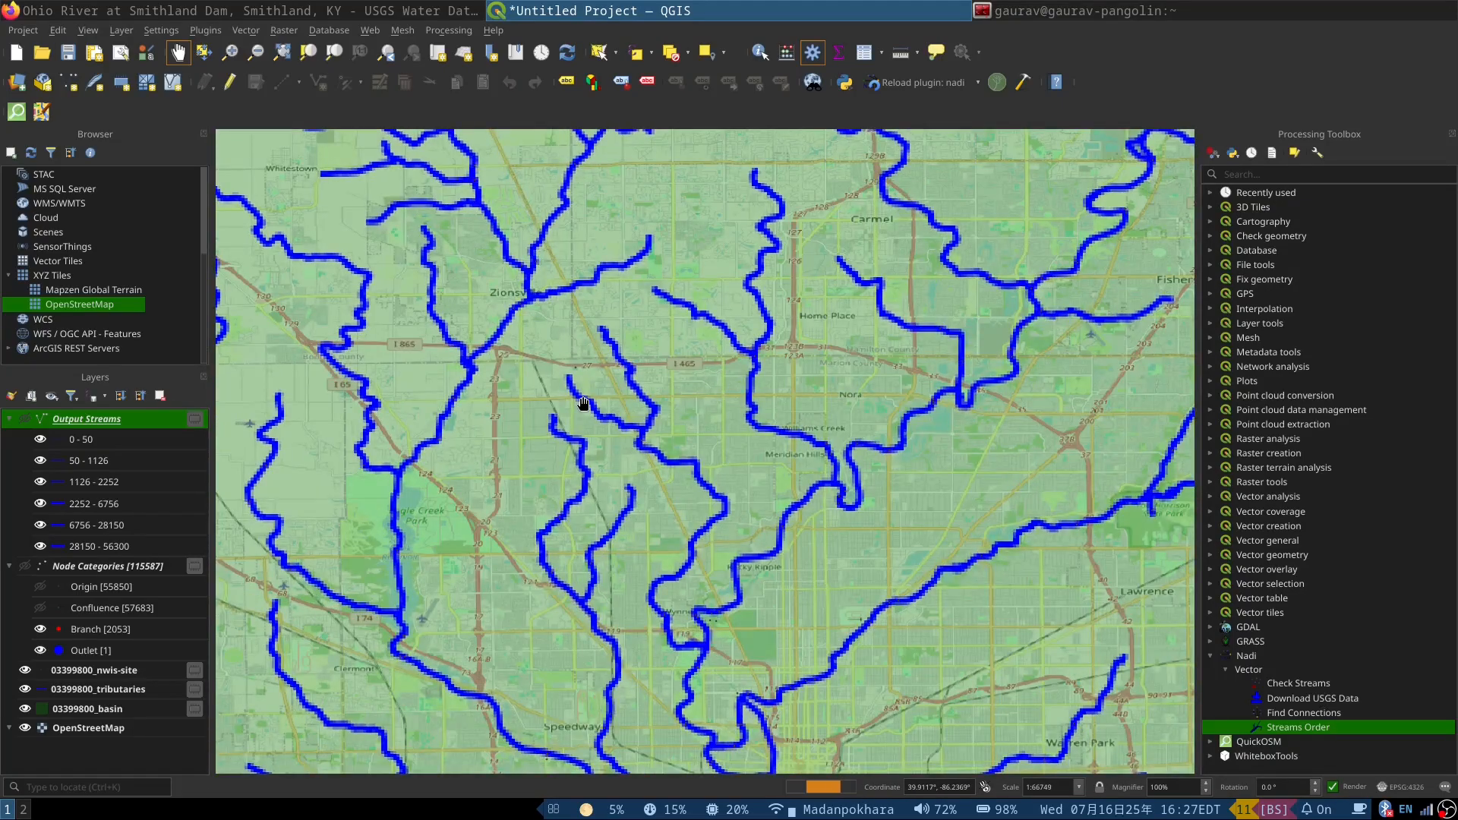
{"action": "scroll", "coordinate": [572, 357], "scroll_direction": "up", "scroll_amount": 1}
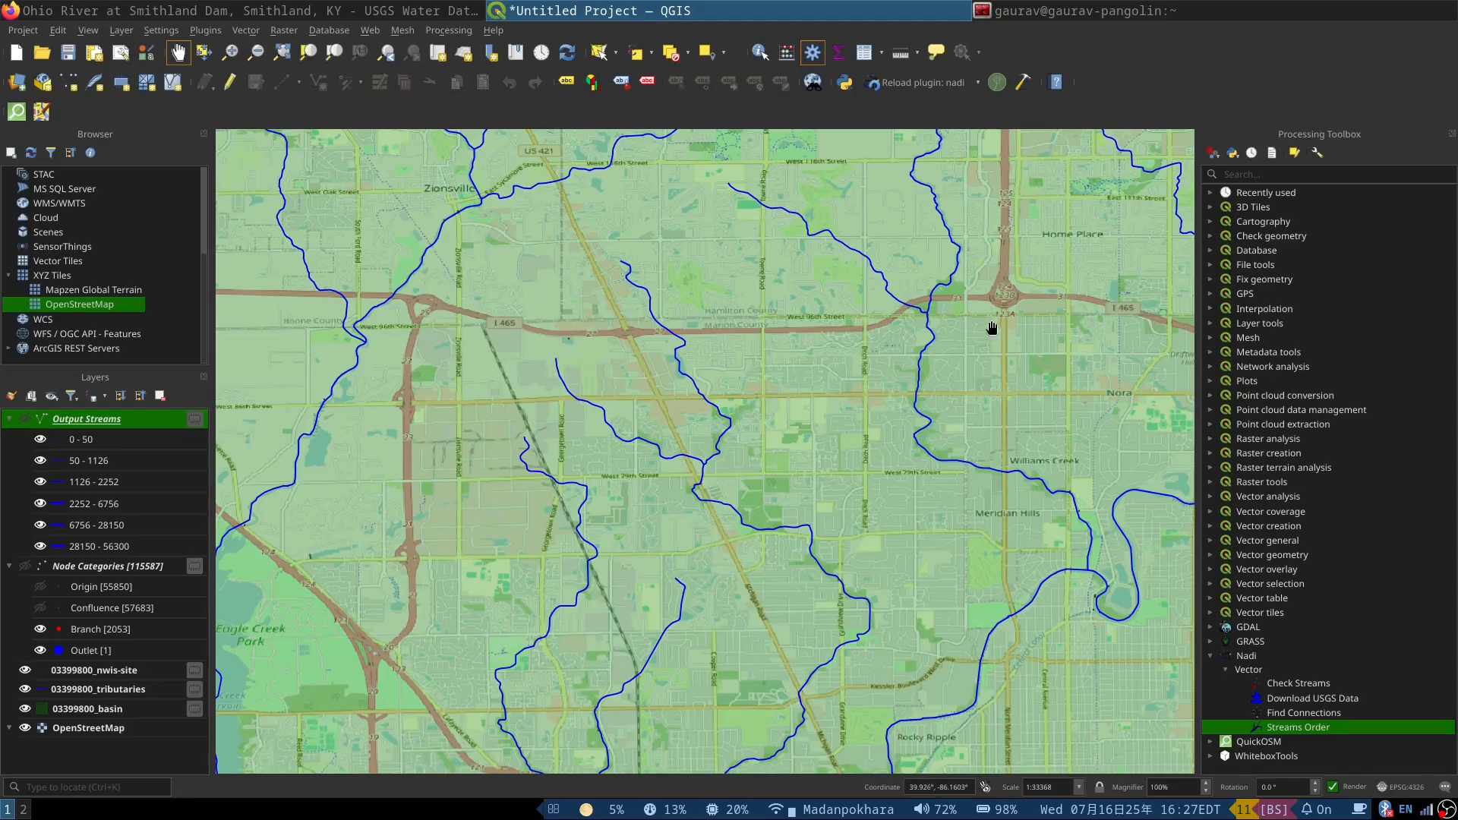
{"action": "scroll", "coordinate": [992, 328], "scroll_direction": "up", "scroll_amount": 2}
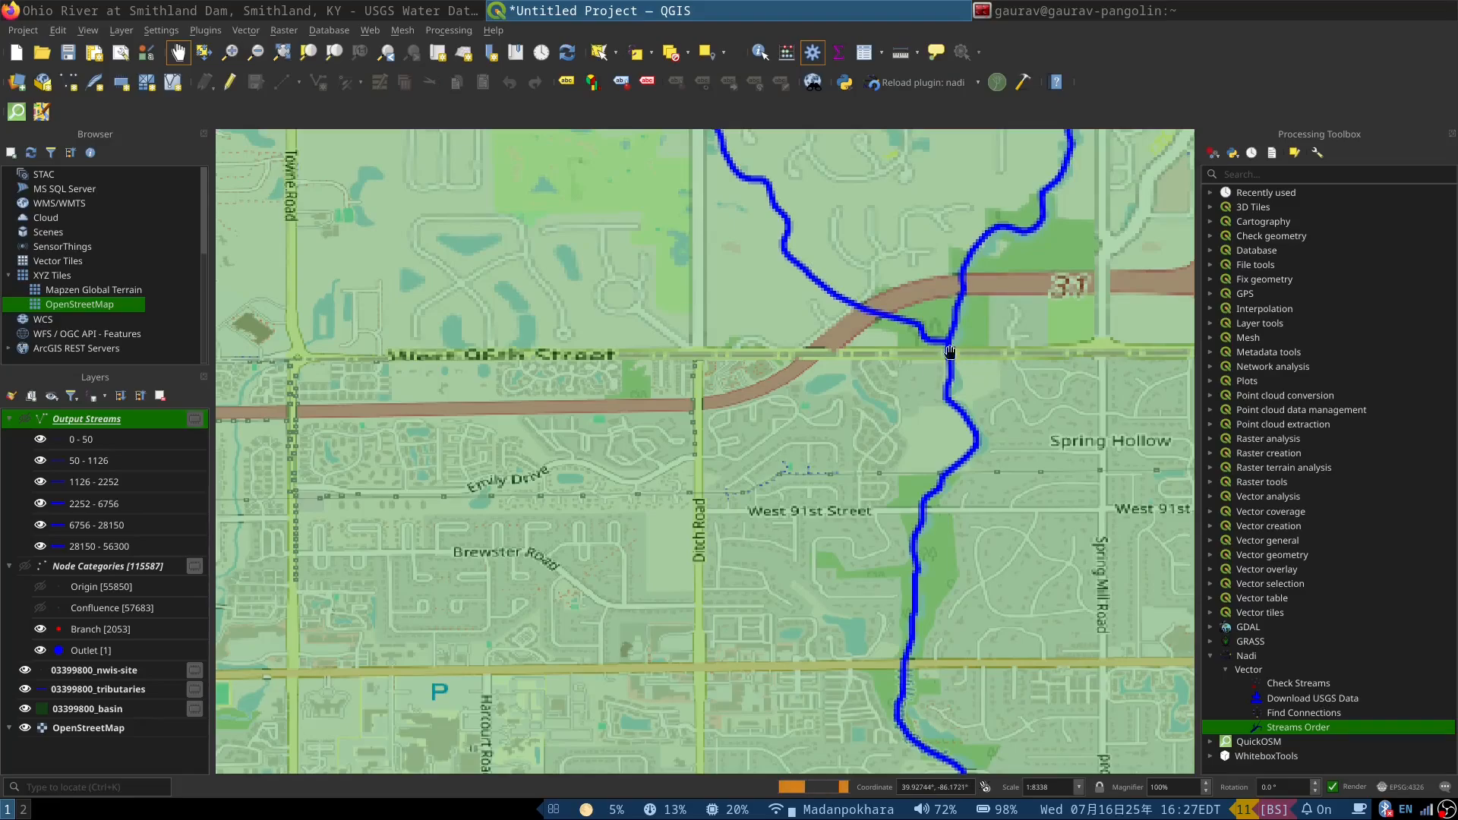
Step: Display Output Streams in place of 03399800_tributaries and compare its lines with the base map's rivers around West 96th Street
{"action": "left_click", "coordinate": [26, 418]}
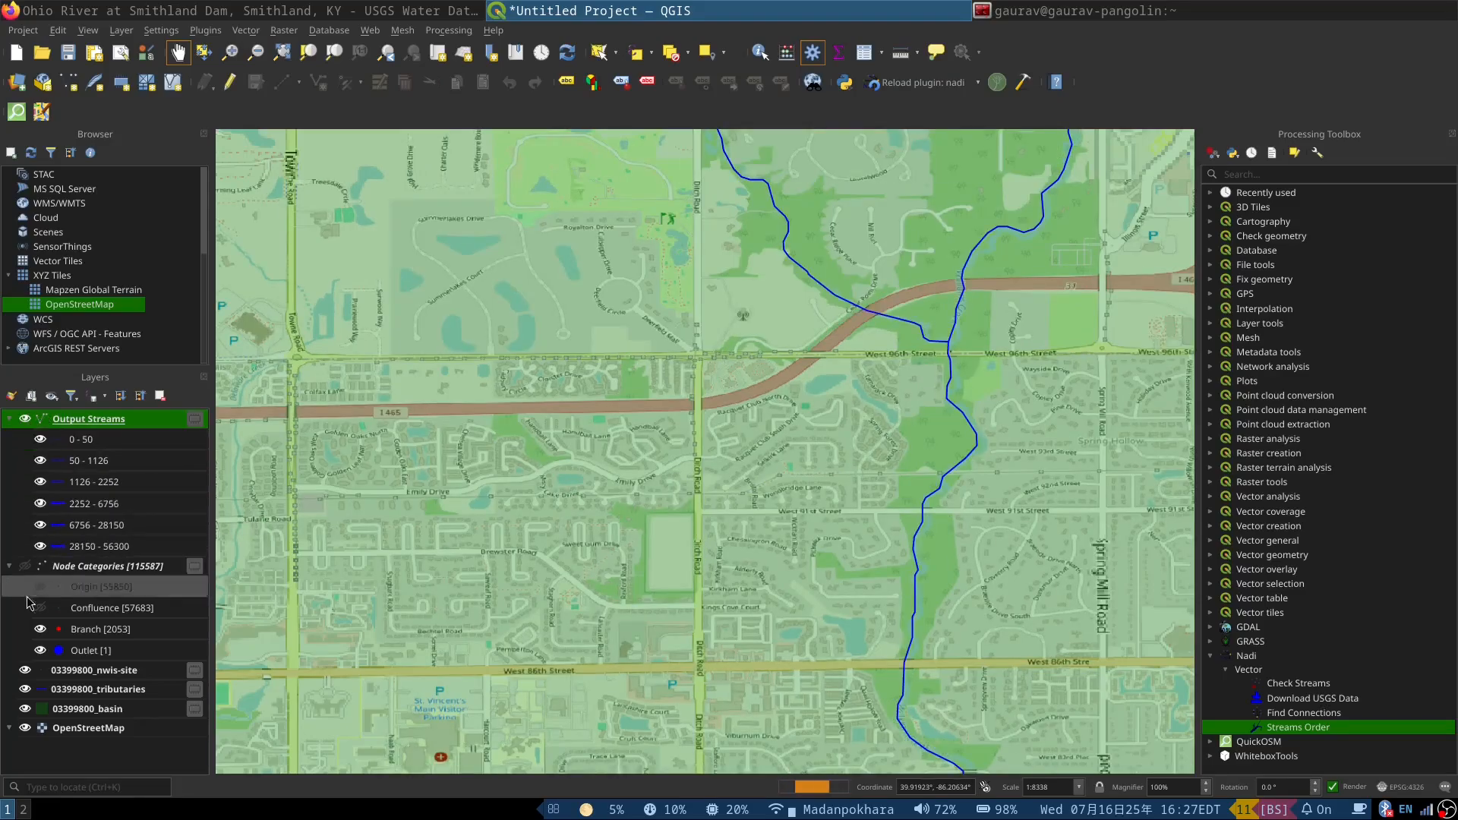
{"action": "left_click", "coordinate": [25, 689]}
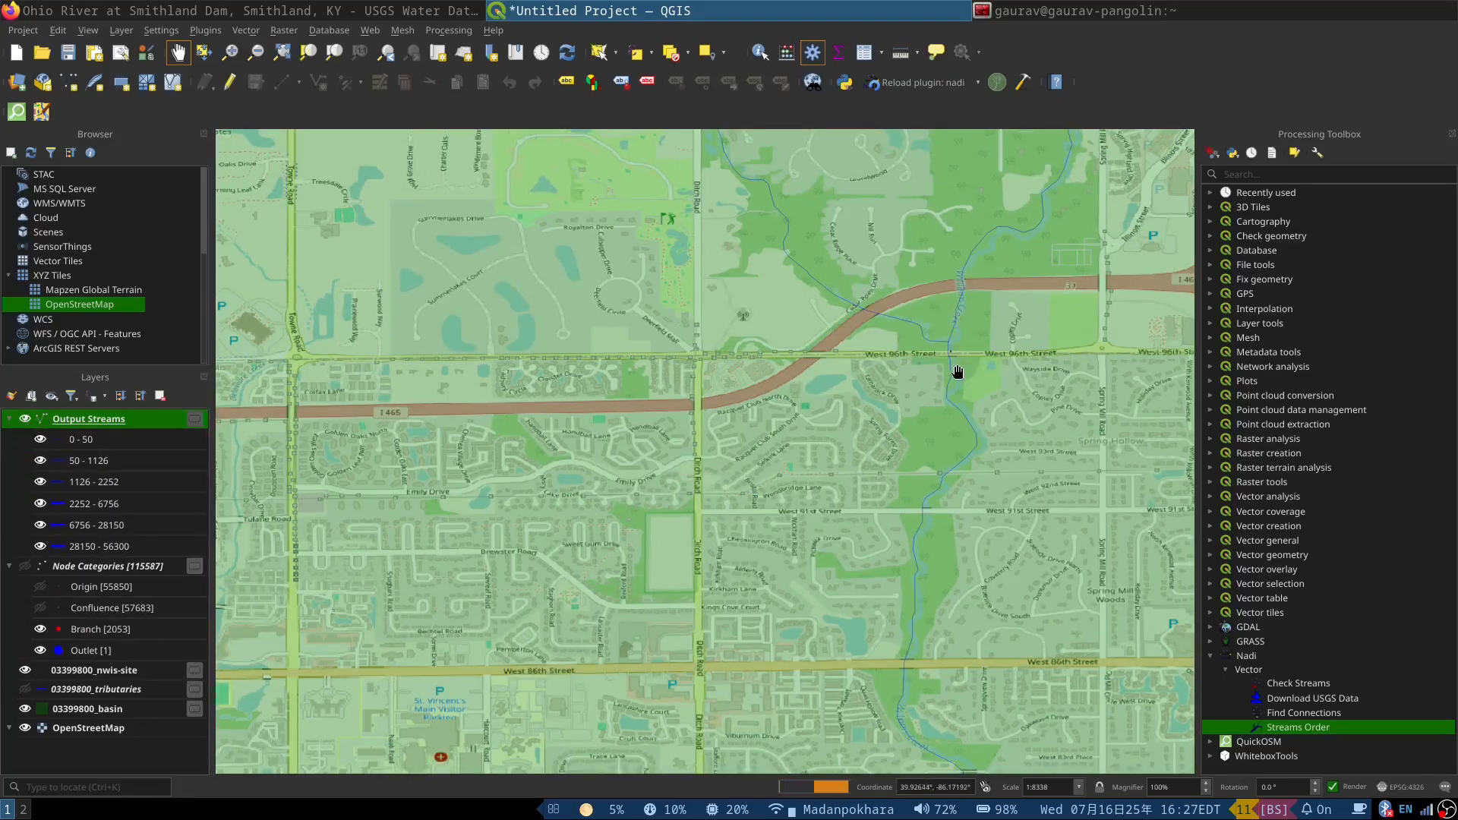
{"action": "scroll", "coordinate": [955, 357], "scroll_direction": "up", "scroll_amount": 3}
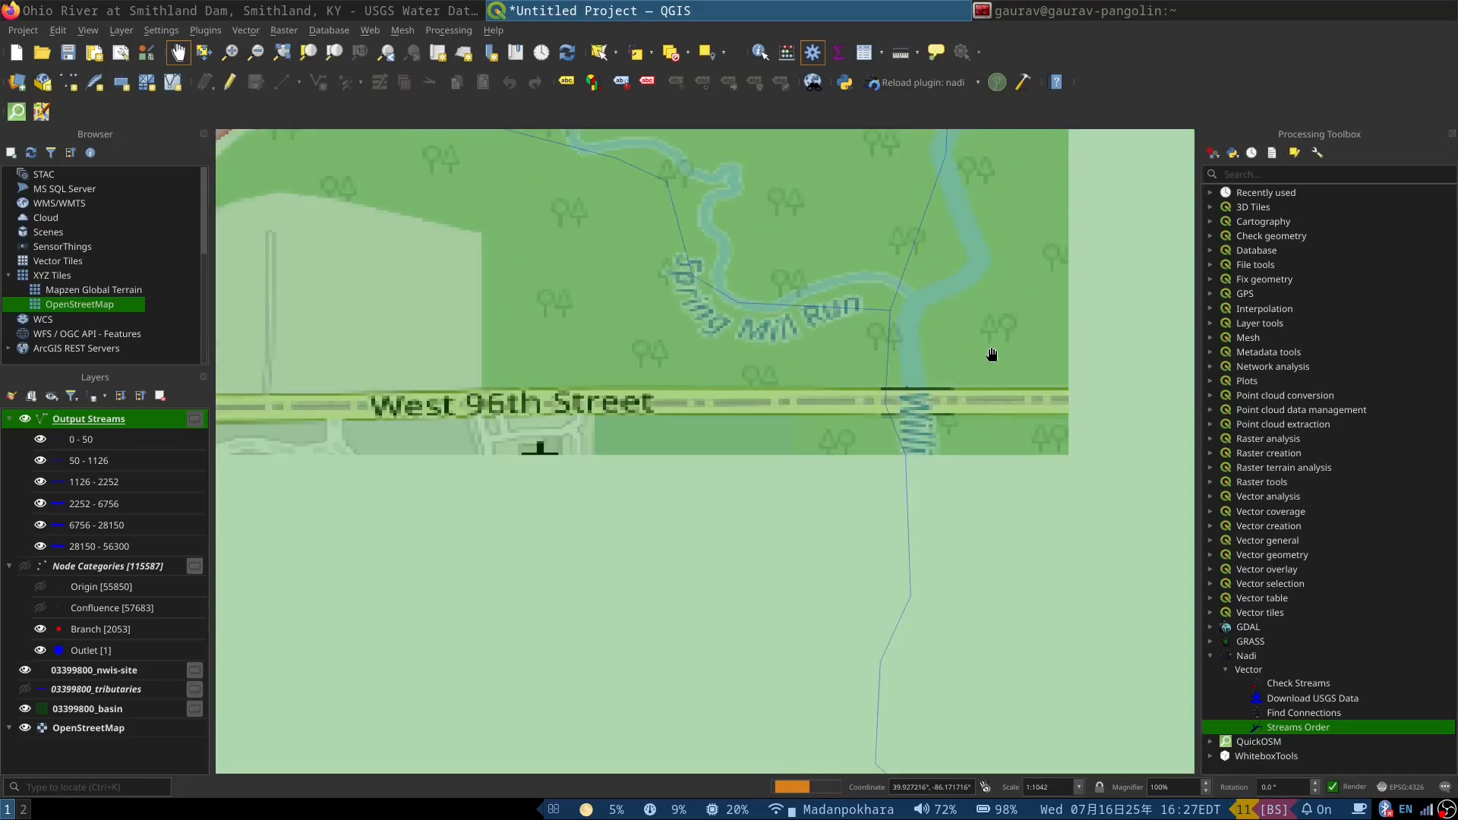
{"action": "scroll", "coordinate": [723, 368], "scroll_direction": "down", "scroll_amount": 2}
{"action": "scroll", "coordinate": [948, 350], "scroll_direction": "down", "scroll_amount": 1}
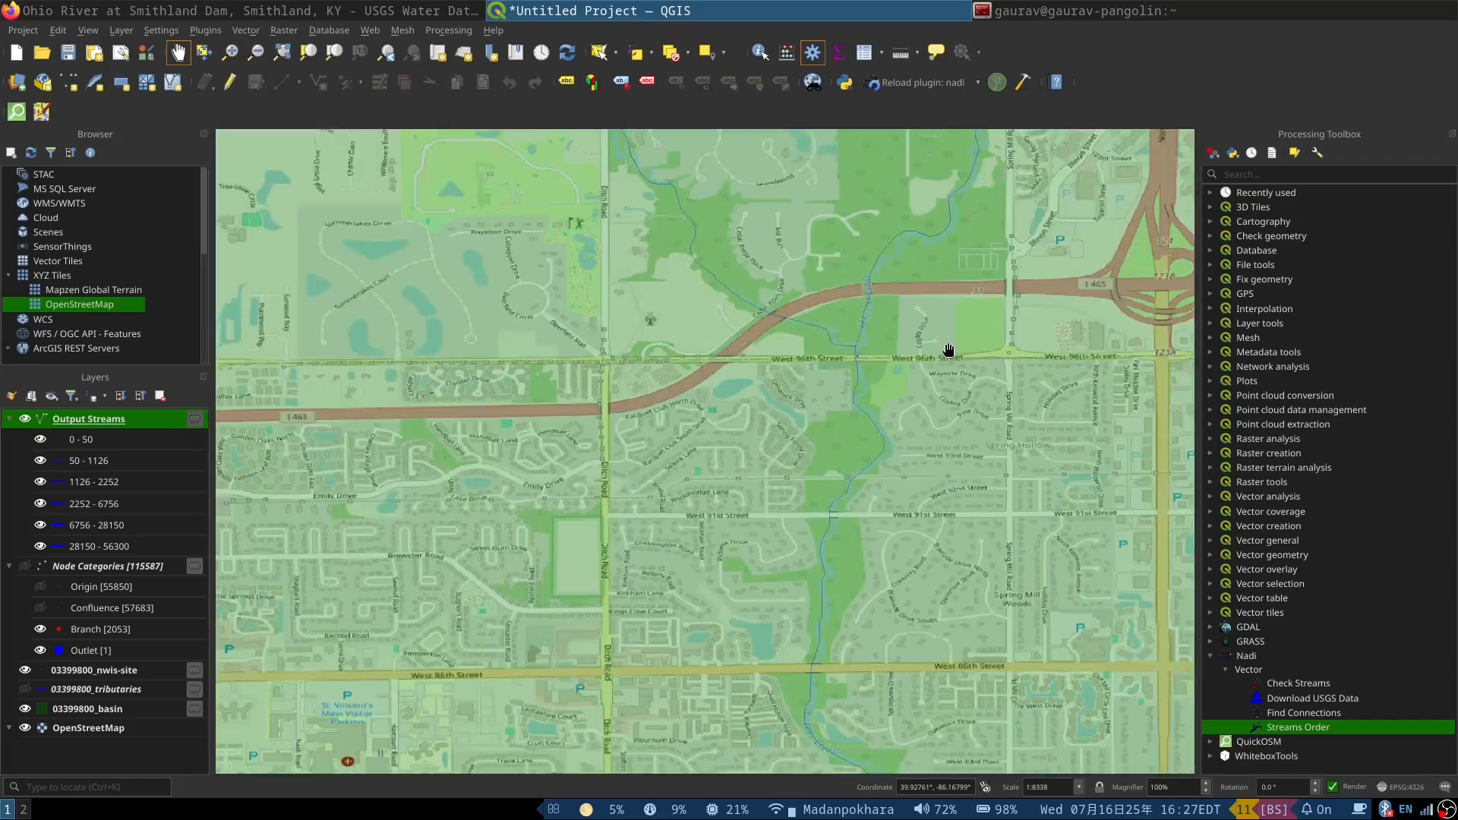
{"action": "scroll", "coordinate": [563, 342], "scroll_direction": "down", "scroll_amount": 1}
{"action": "scroll", "coordinate": [679, 477], "scroll_direction": "down", "scroll_amount": 1}
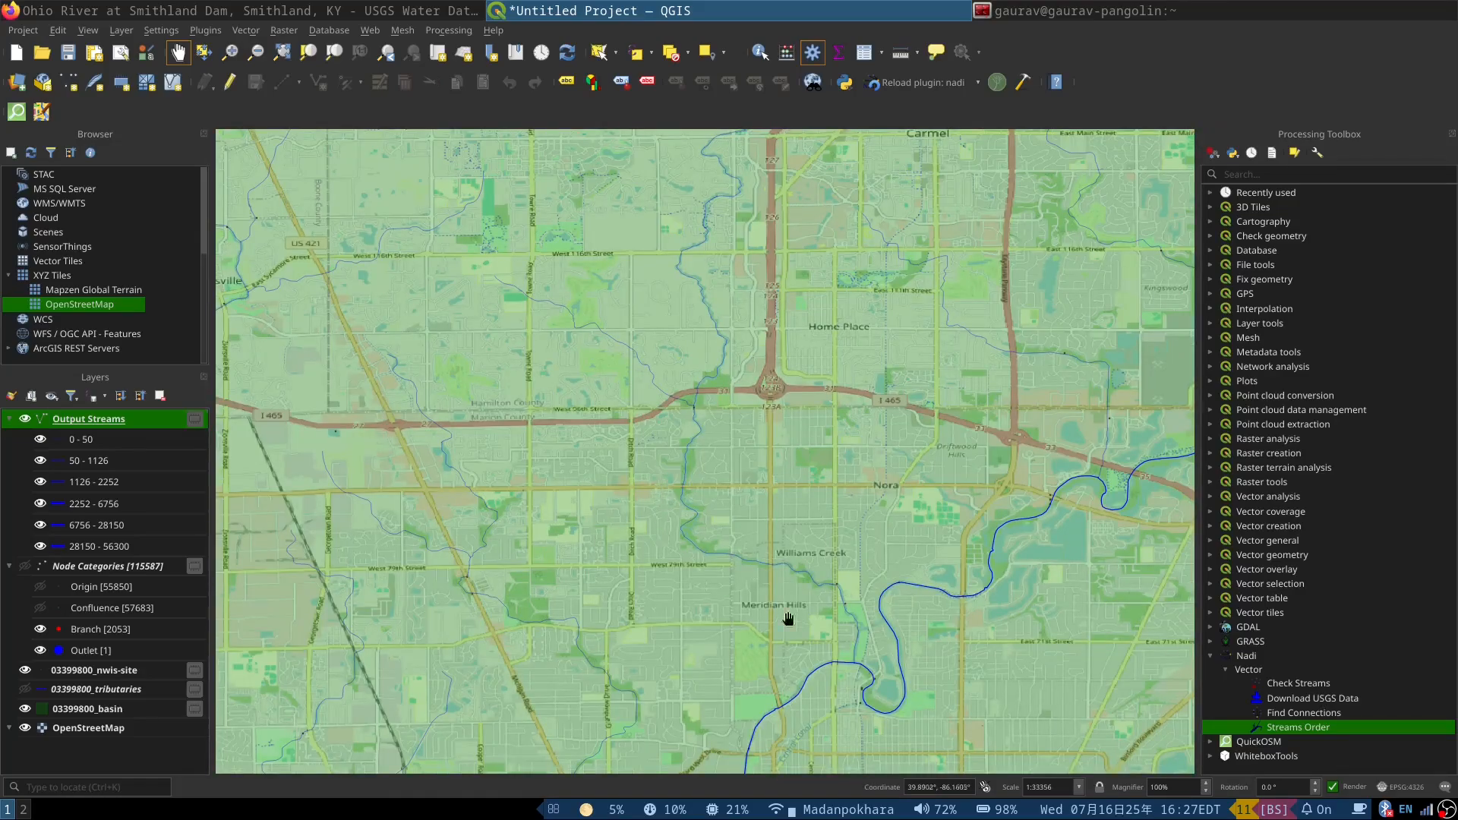
Step: Set up Find Connections with Output Streams as the streams network, 03399800_nwis-site as the node points and identifier as the primary key field
{"action": "double_click", "coordinate": [1289, 714]}
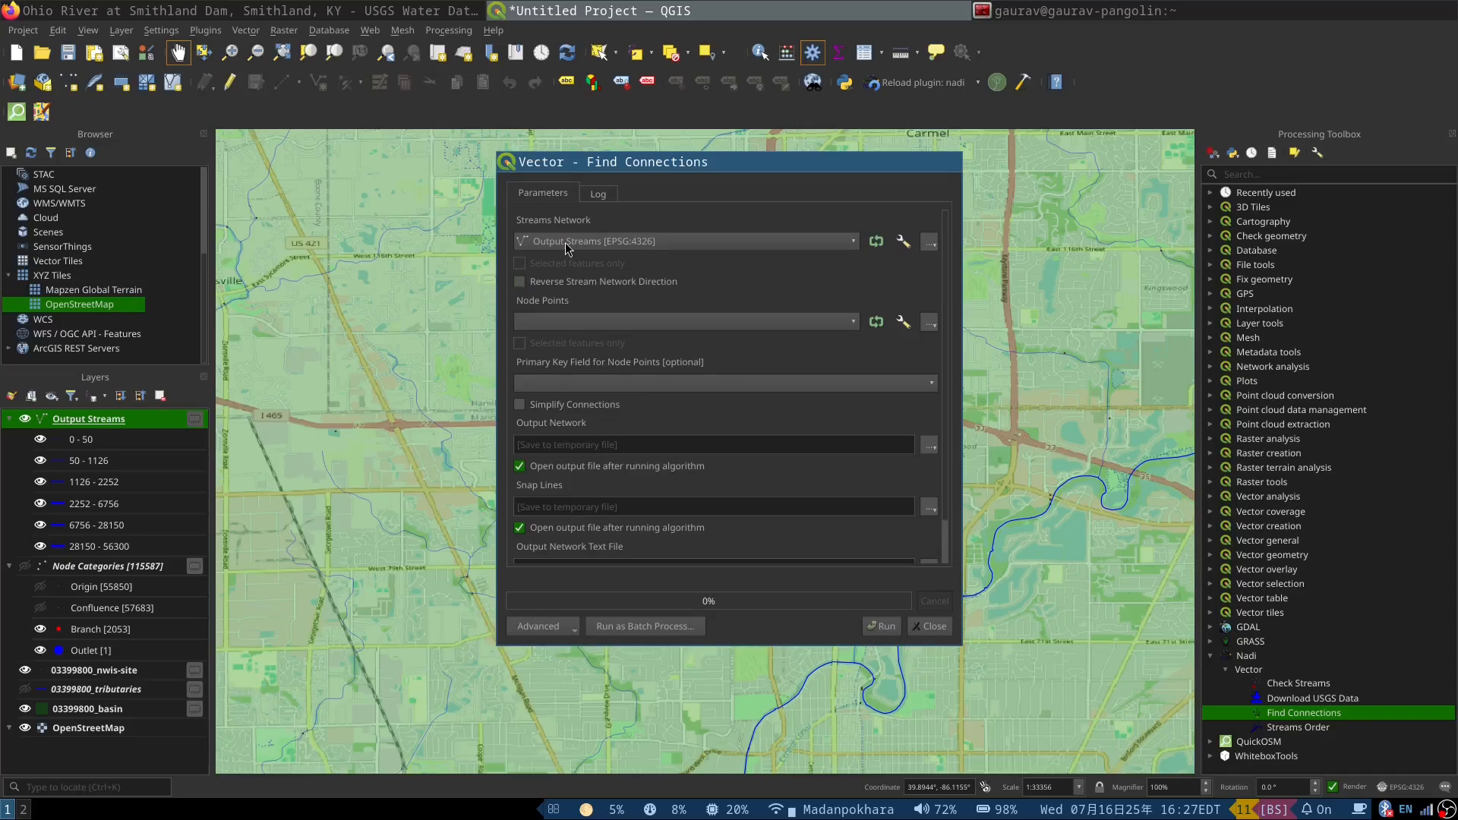
{"action": "left_click", "coordinate": [565, 241]}
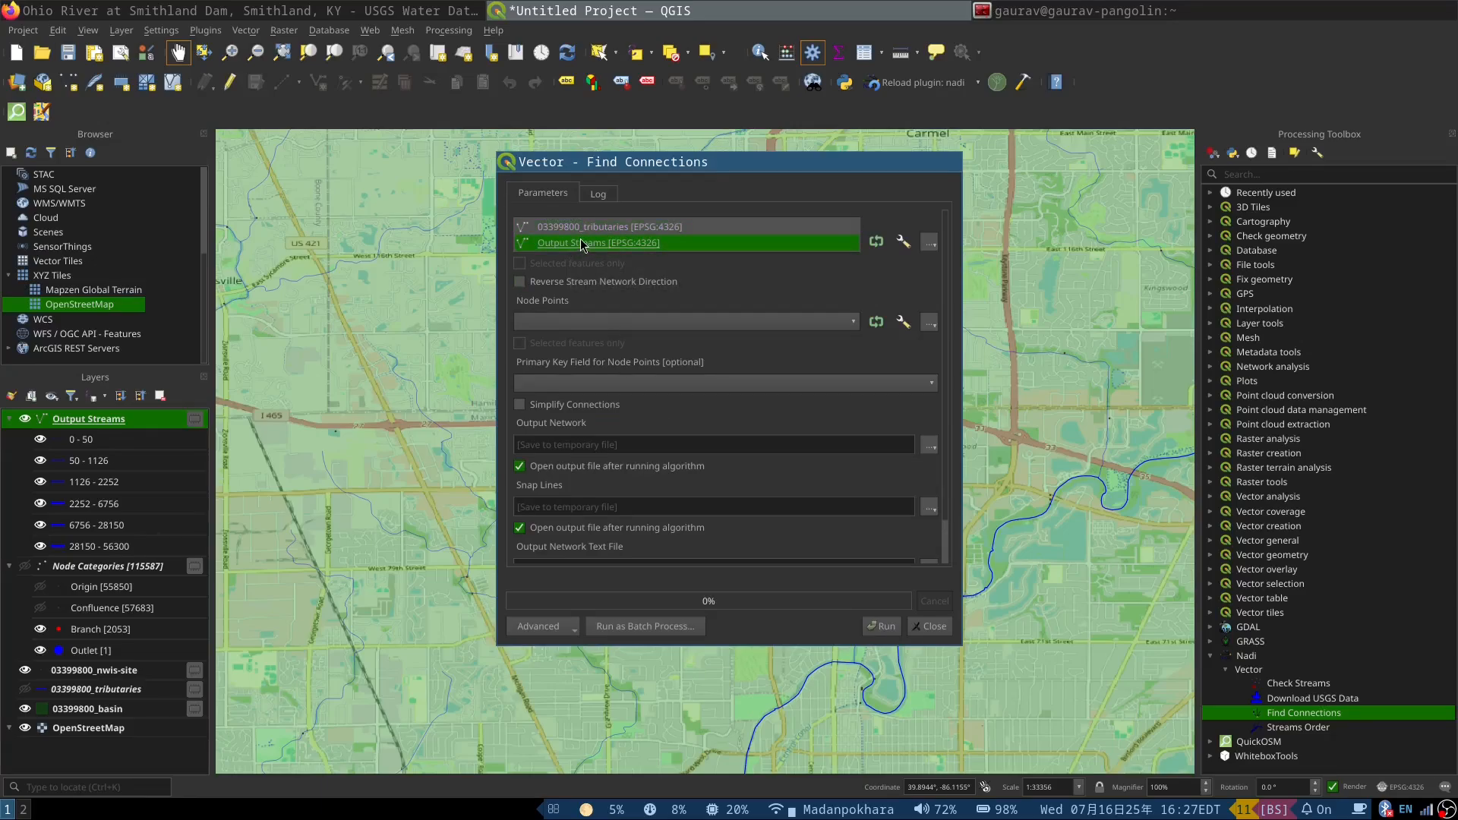
{"action": "left_click", "coordinate": [586, 244]}
{"action": "left_click", "coordinate": [560, 324]}
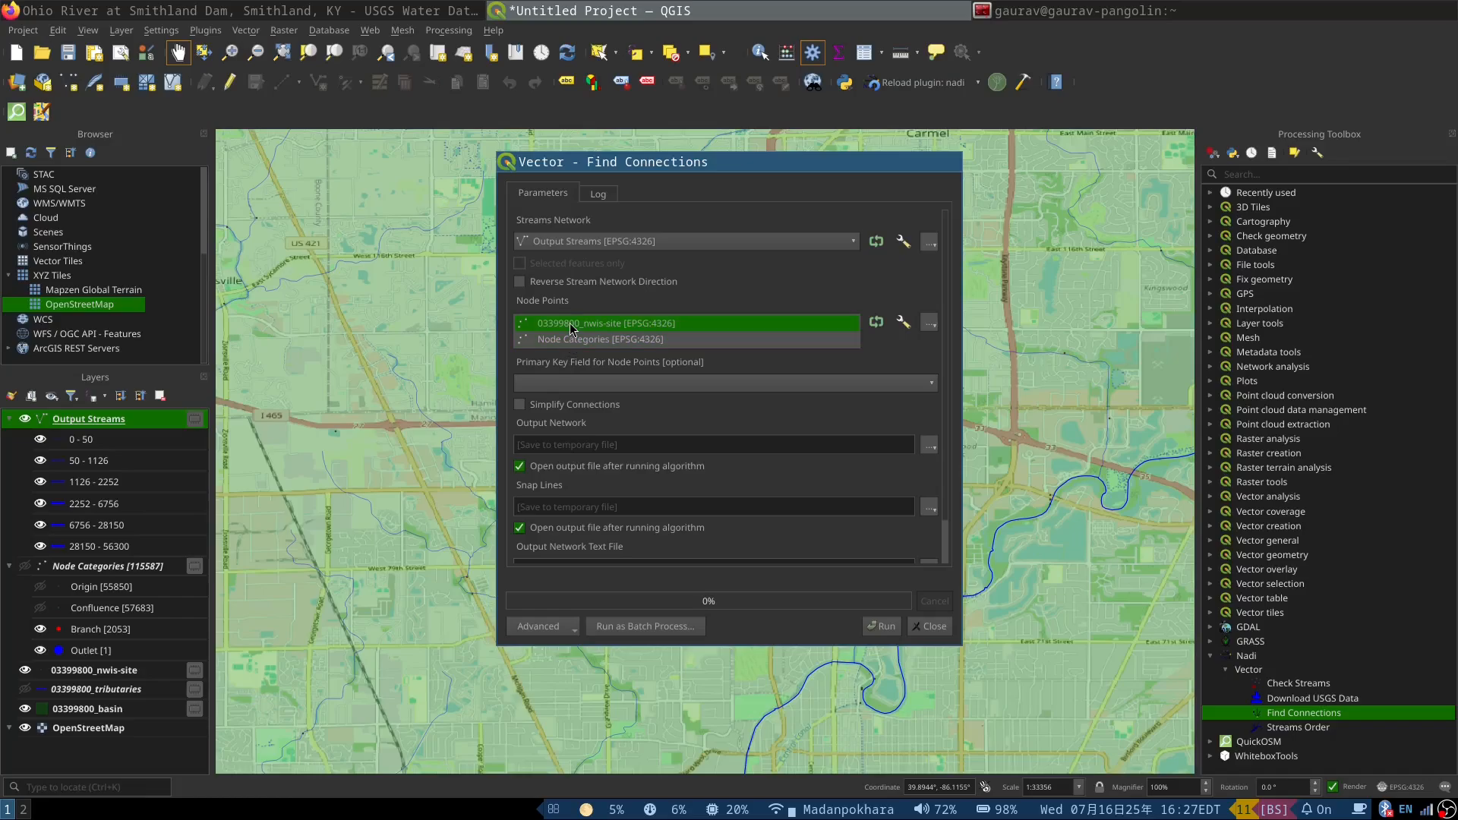
{"action": "left_click", "coordinate": [571, 324]}
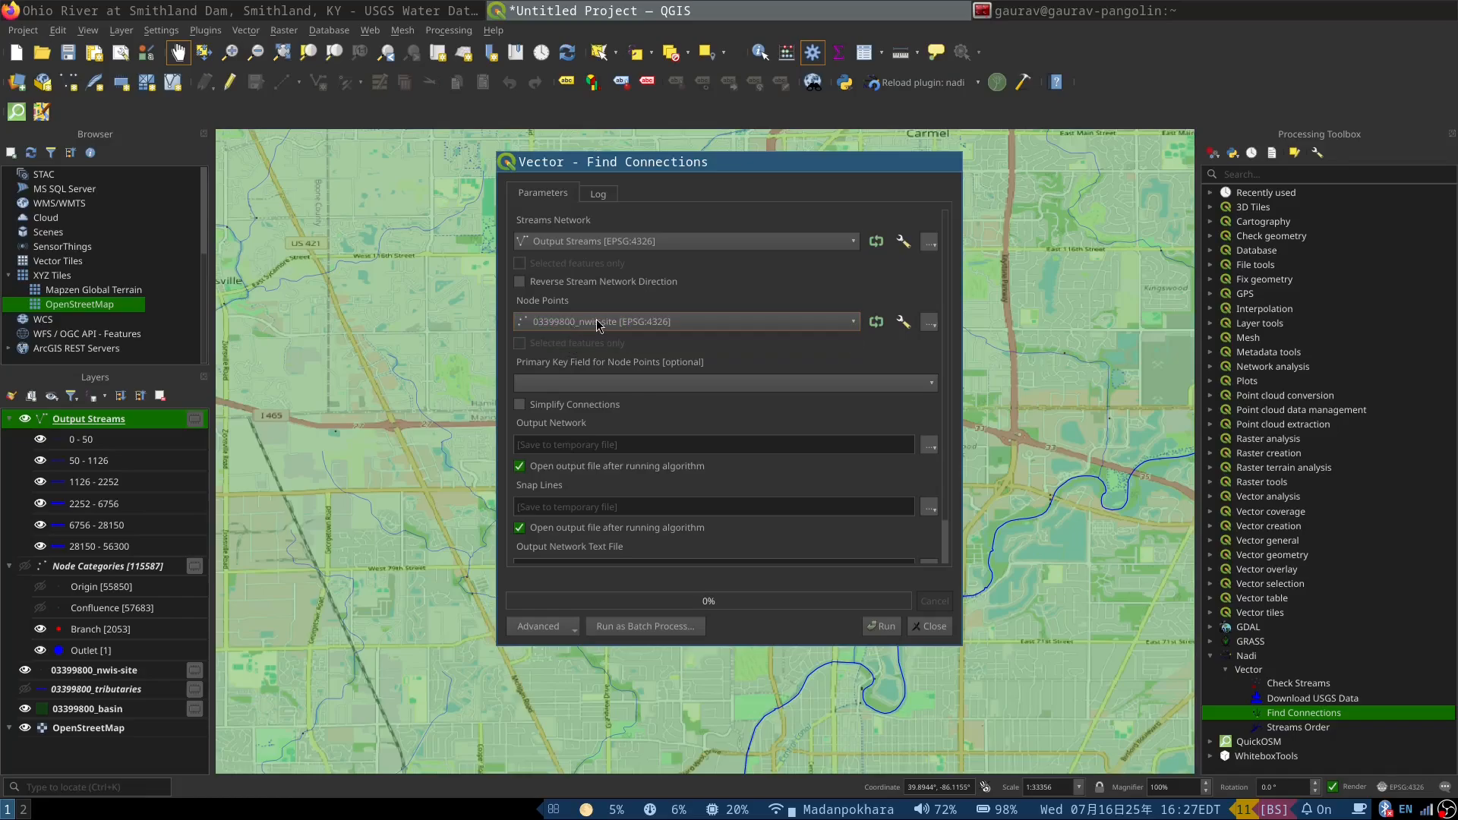
{"action": "left_click", "coordinate": [553, 381]}
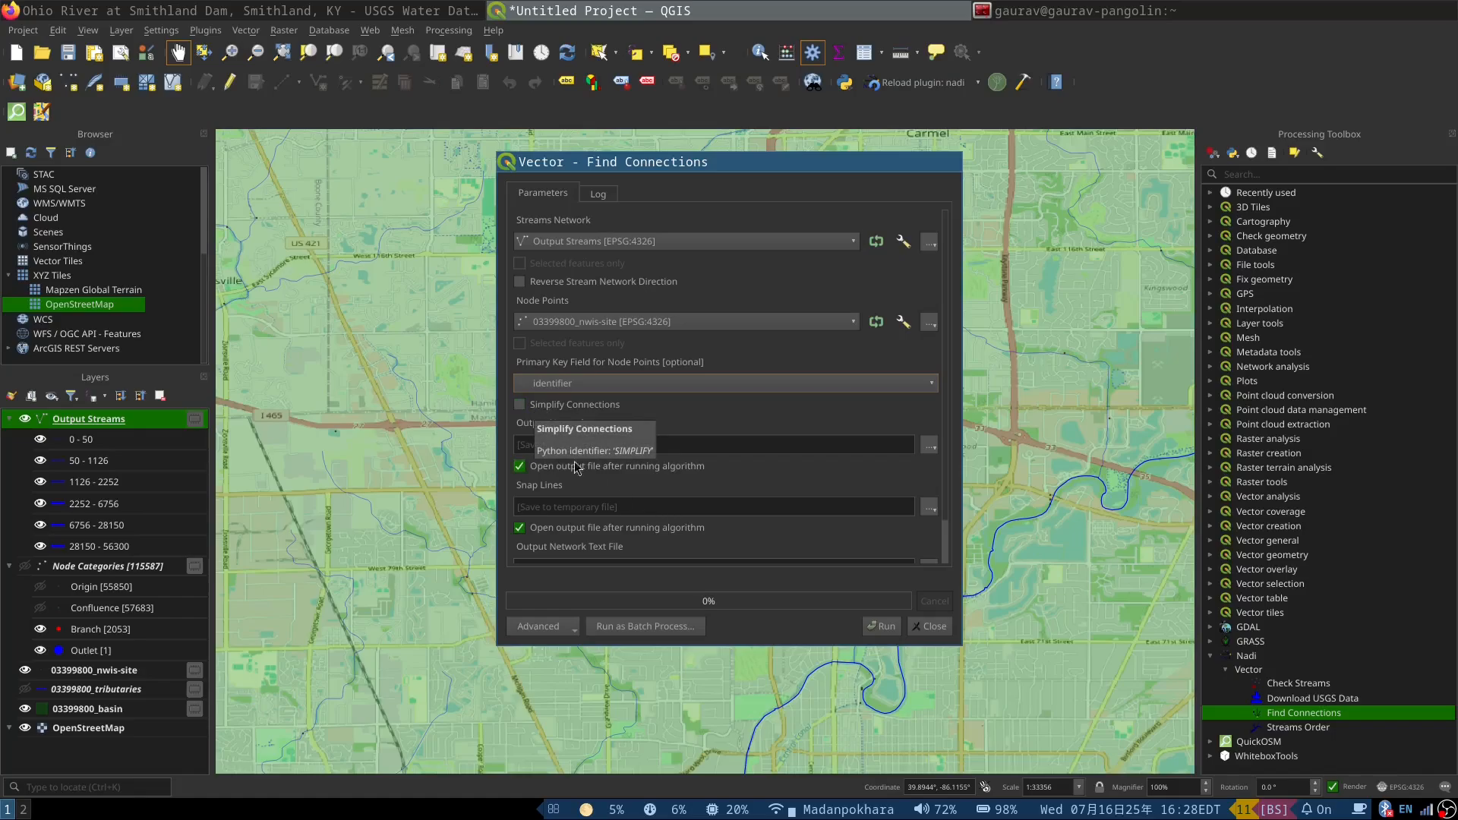
Step: Enable Simplify Connections and run Find Connections with temporary outputs, closing the tool when it completes
{"action": "left_click", "coordinate": [519, 404]}
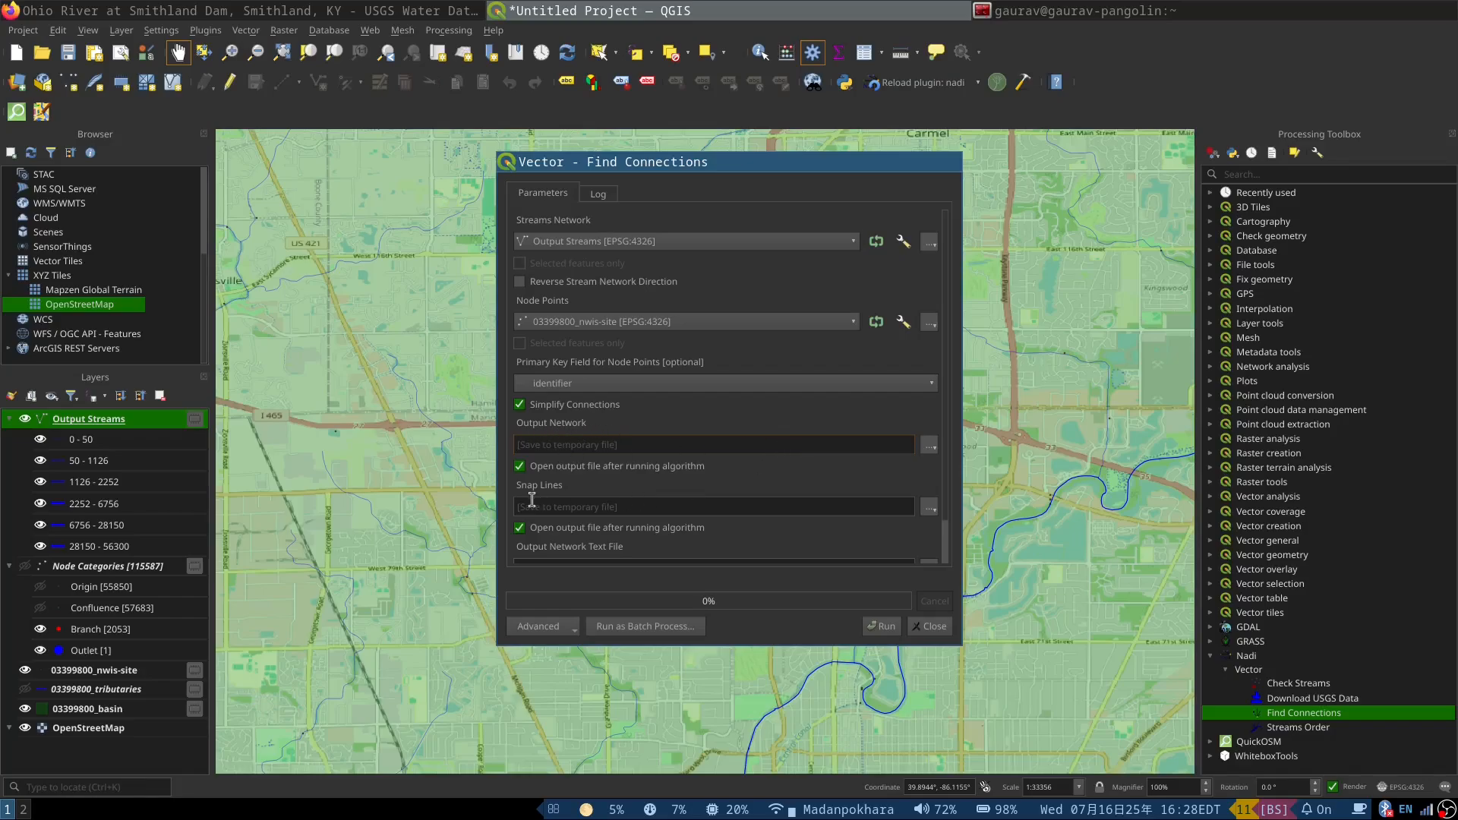
{"action": "scroll", "coordinate": [634, 508], "scroll_direction": "down", "scroll_amount": 2}
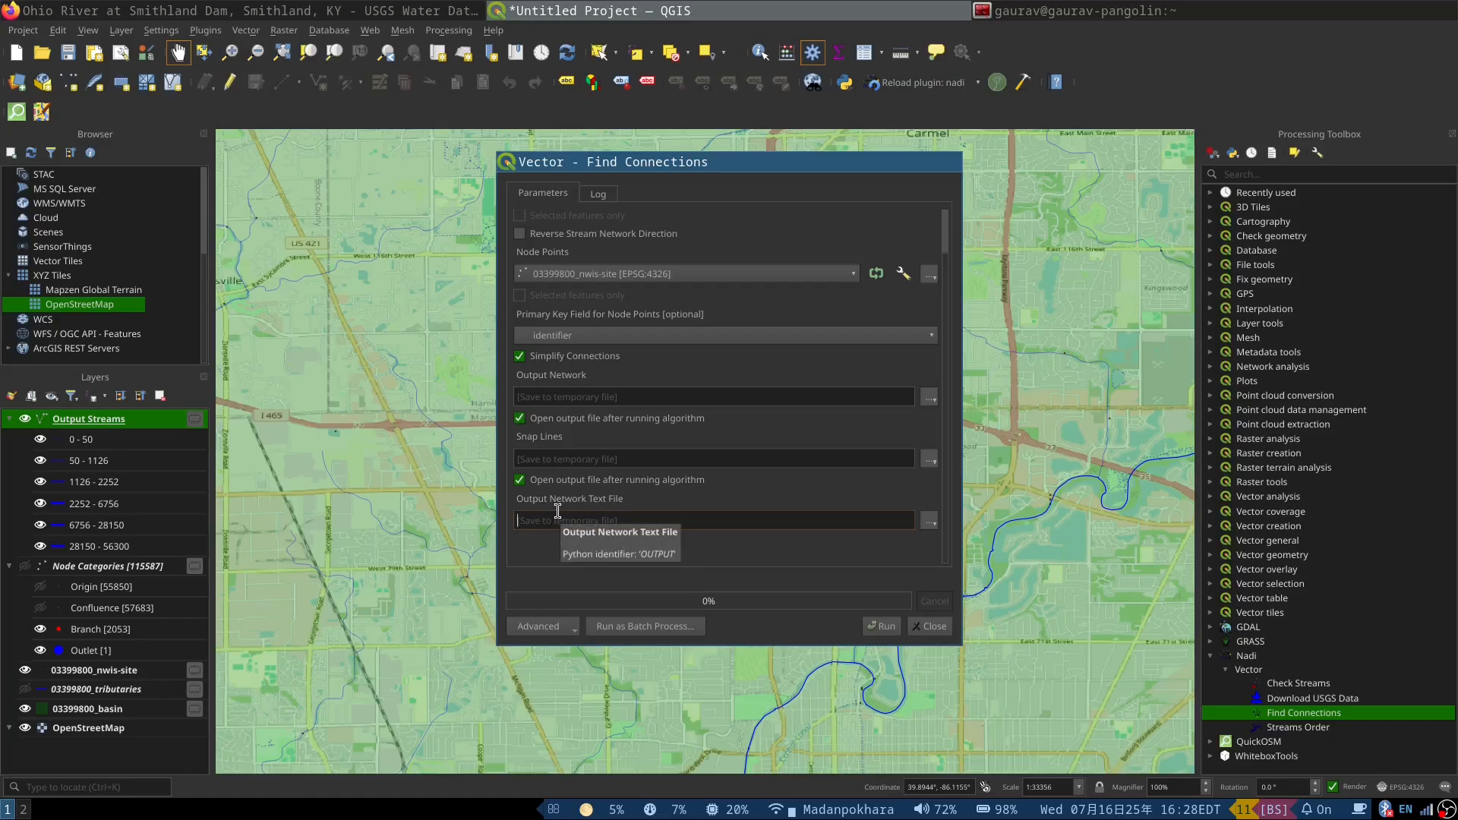
{"action": "left_click", "coordinate": [890, 629]}
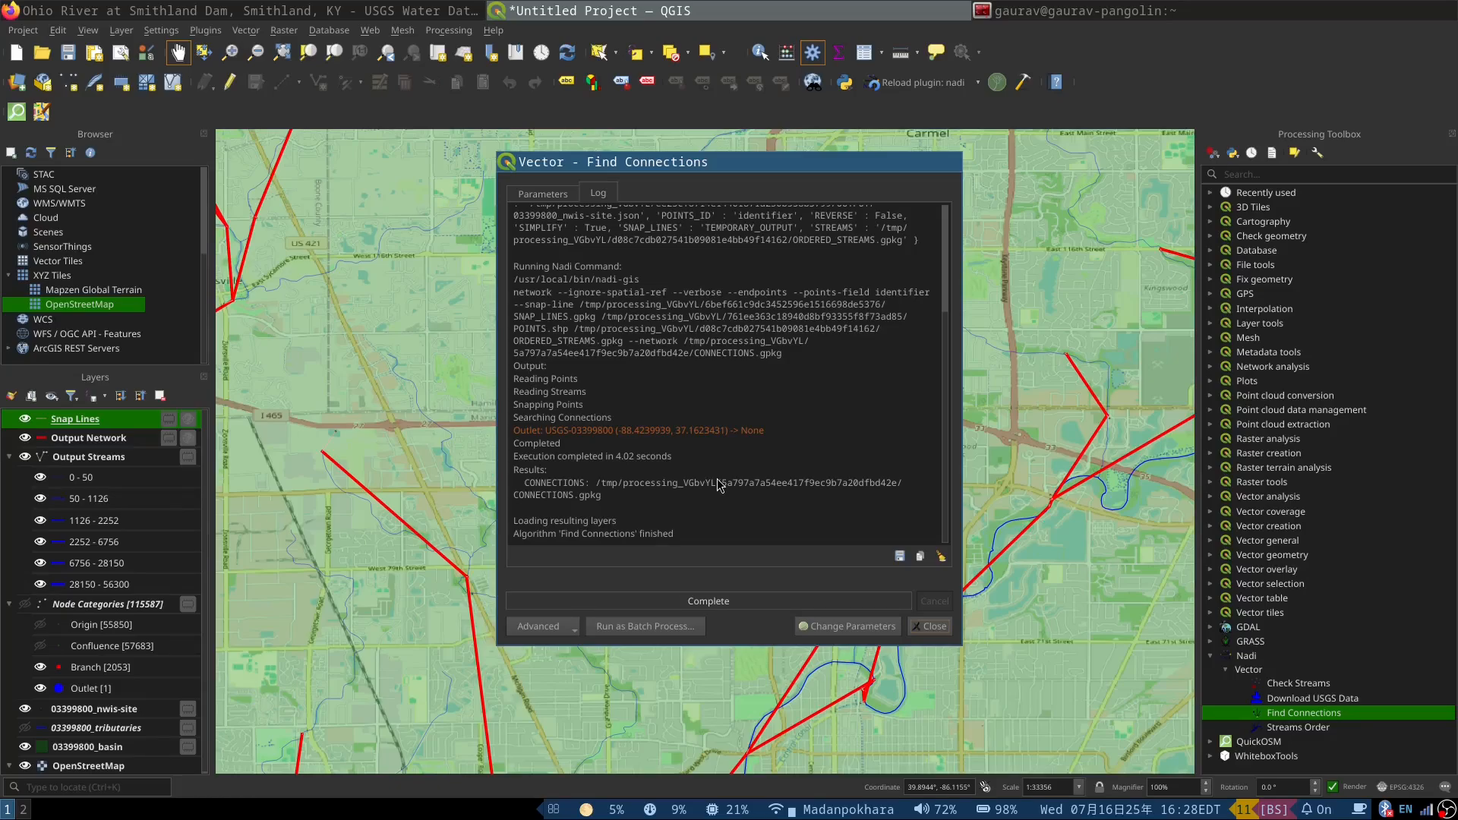
{"action": "left_click", "coordinate": [945, 626]}
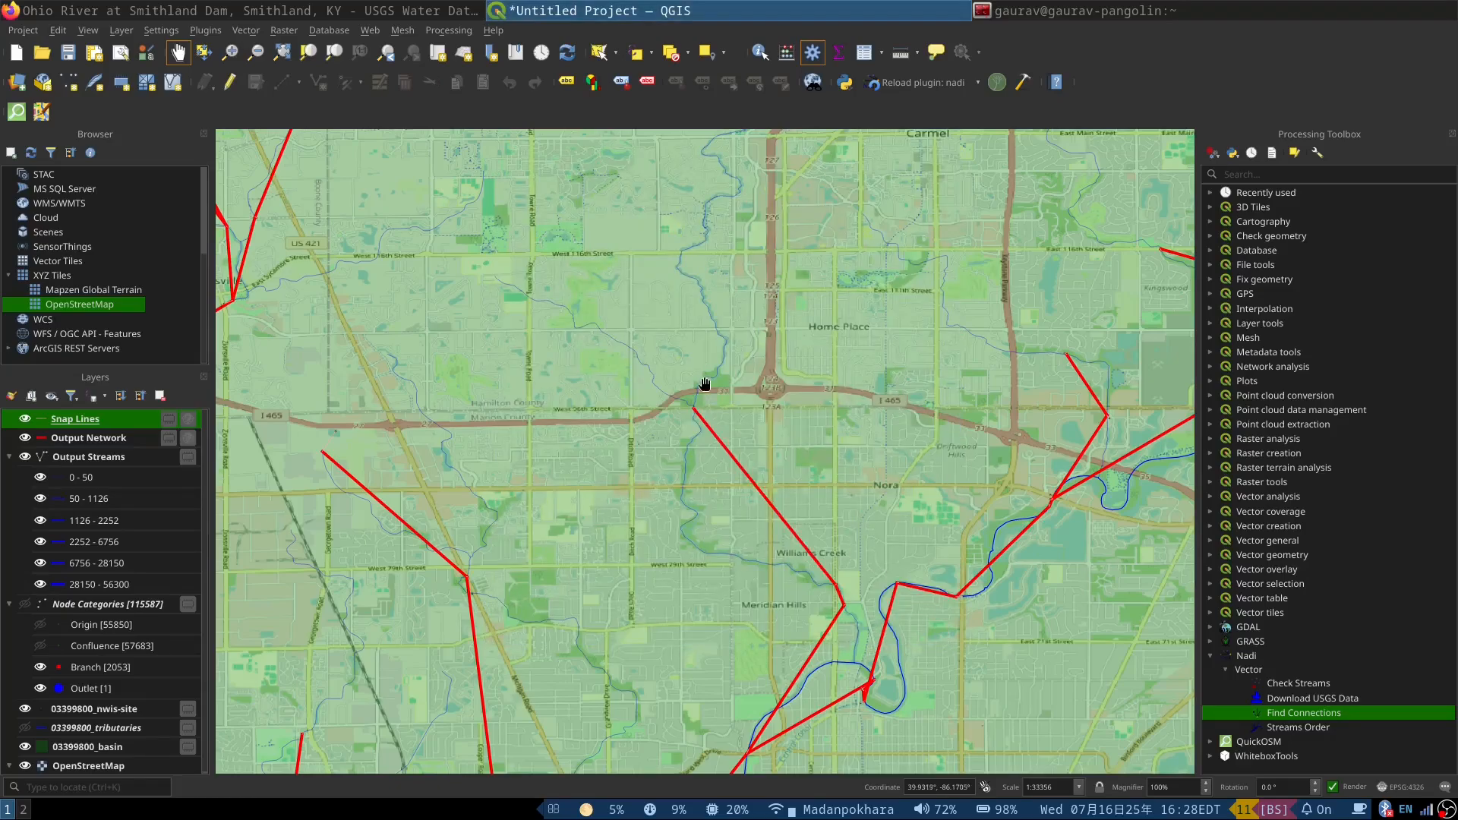
Step: Examine the simplified connection lines across the basin, around Covington in Indiana and along the Ohio River between Cincinnati and Maysville
{"action": "scroll", "coordinate": [668, 358], "scroll_direction": "down", "scroll_amount": 4}
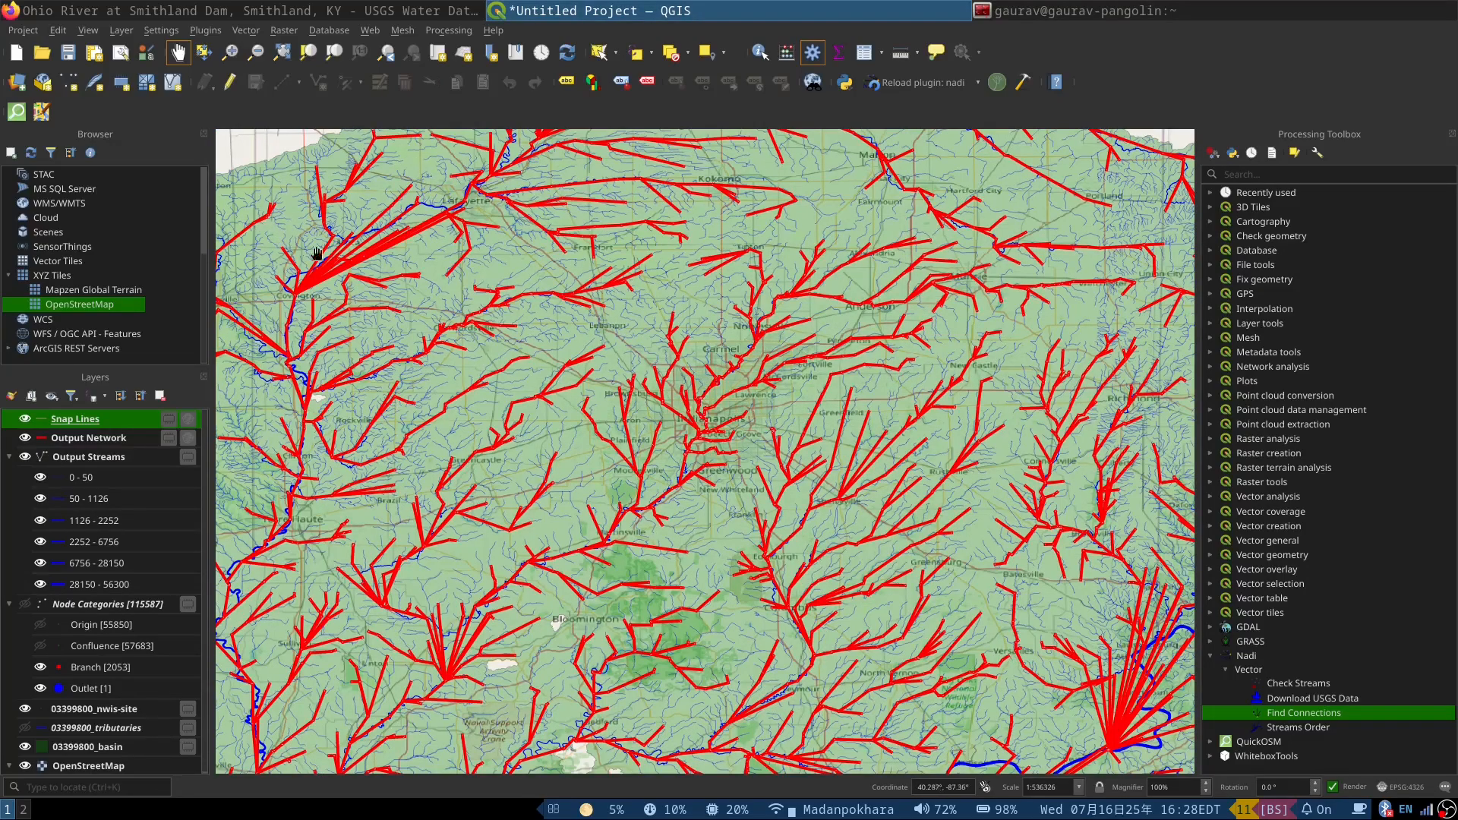
{"action": "scroll", "coordinate": [316, 253], "scroll_direction": "up", "scroll_amount": 2}
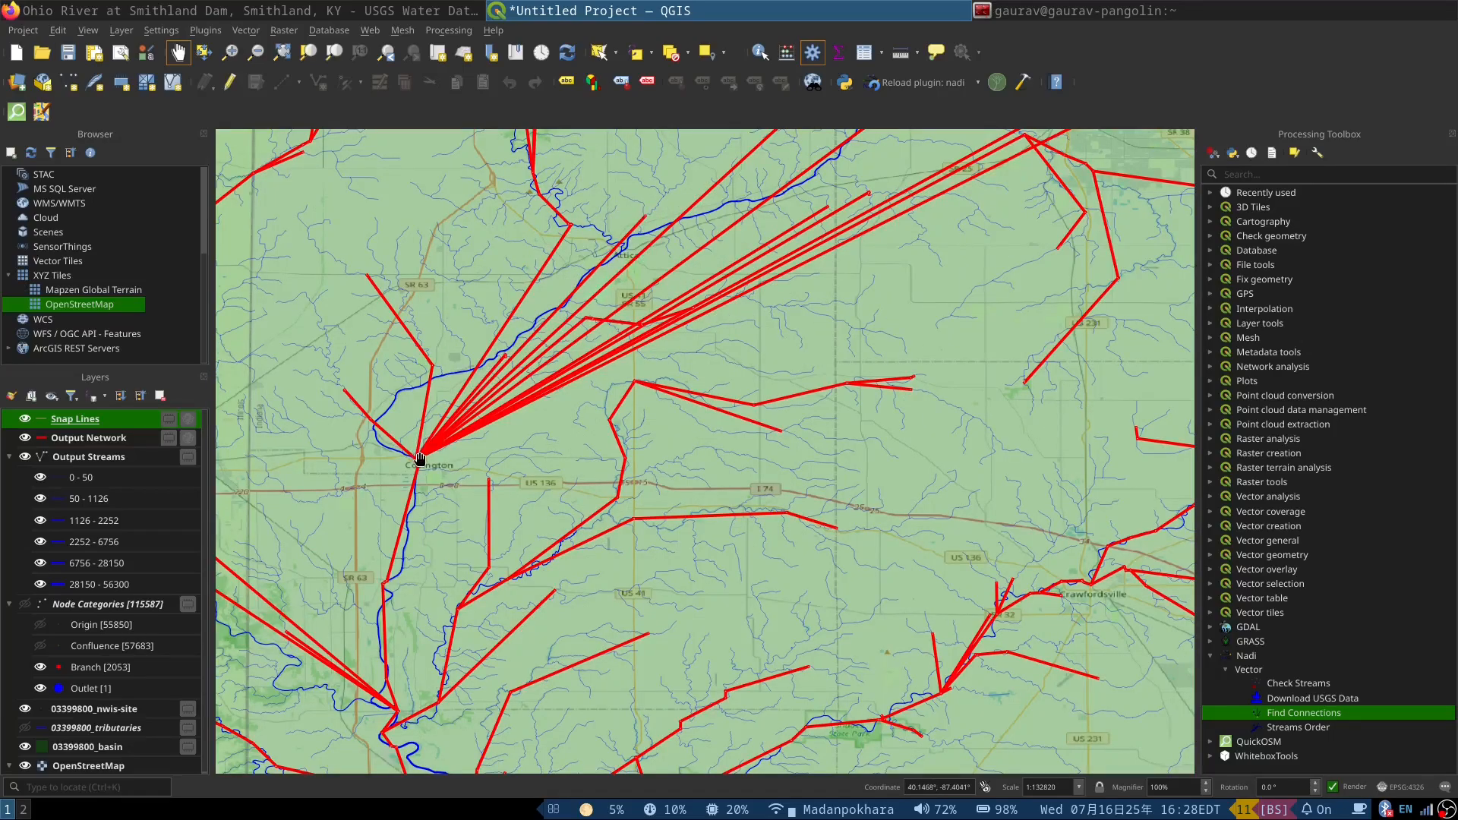
{"action": "scroll", "coordinate": [441, 456], "scroll_direction": "down", "scroll_amount": 4}
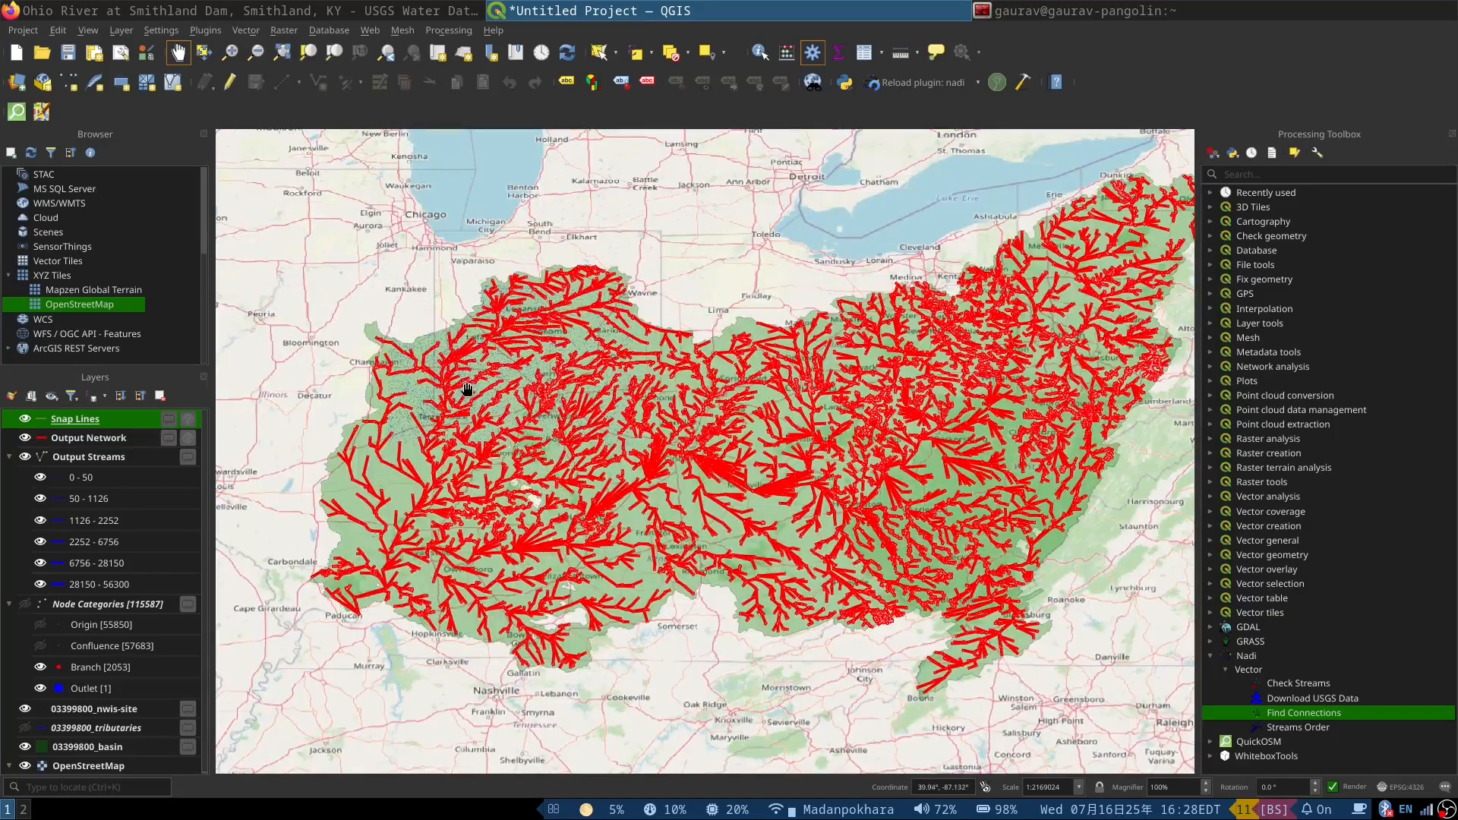
{"action": "scroll", "coordinate": [714, 479], "scroll_direction": "up", "scroll_amount": 3}
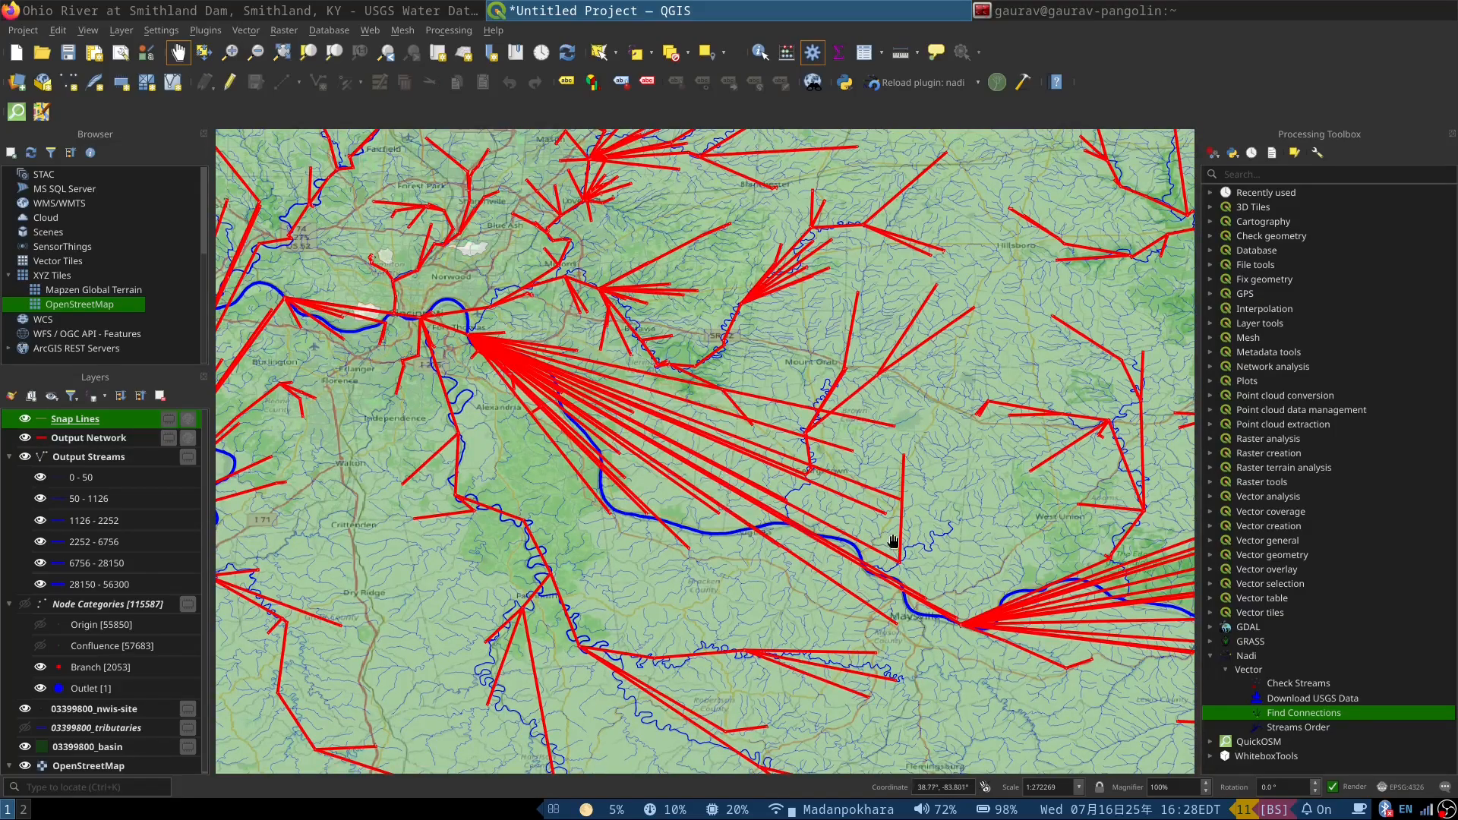
{"action": "scroll", "coordinate": [835, 455], "scroll_direction": "up", "scroll_amount": 1}
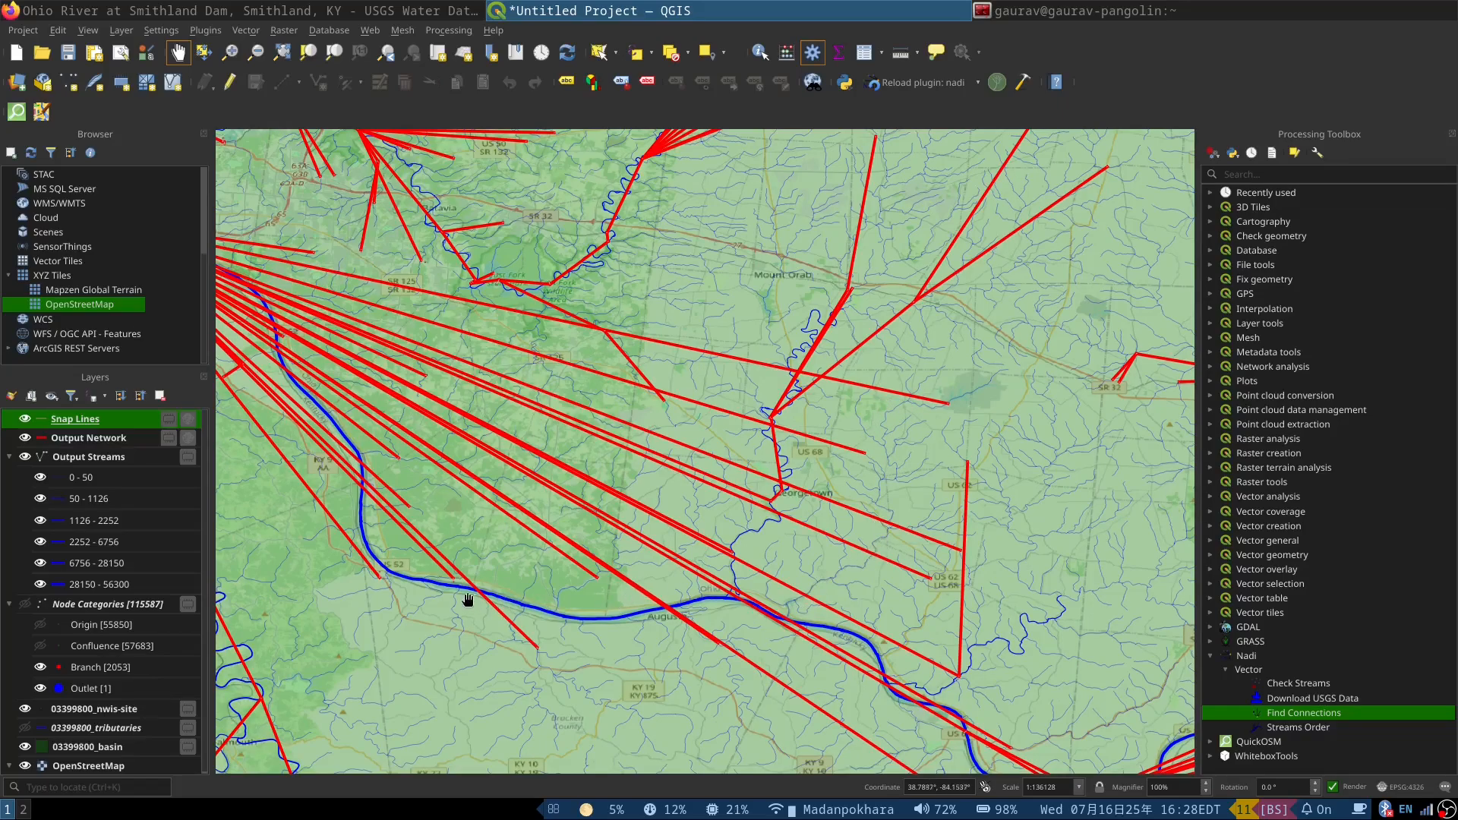
{"action": "scroll", "coordinate": [478, 588], "scroll_direction": "down", "scroll_amount": 1}
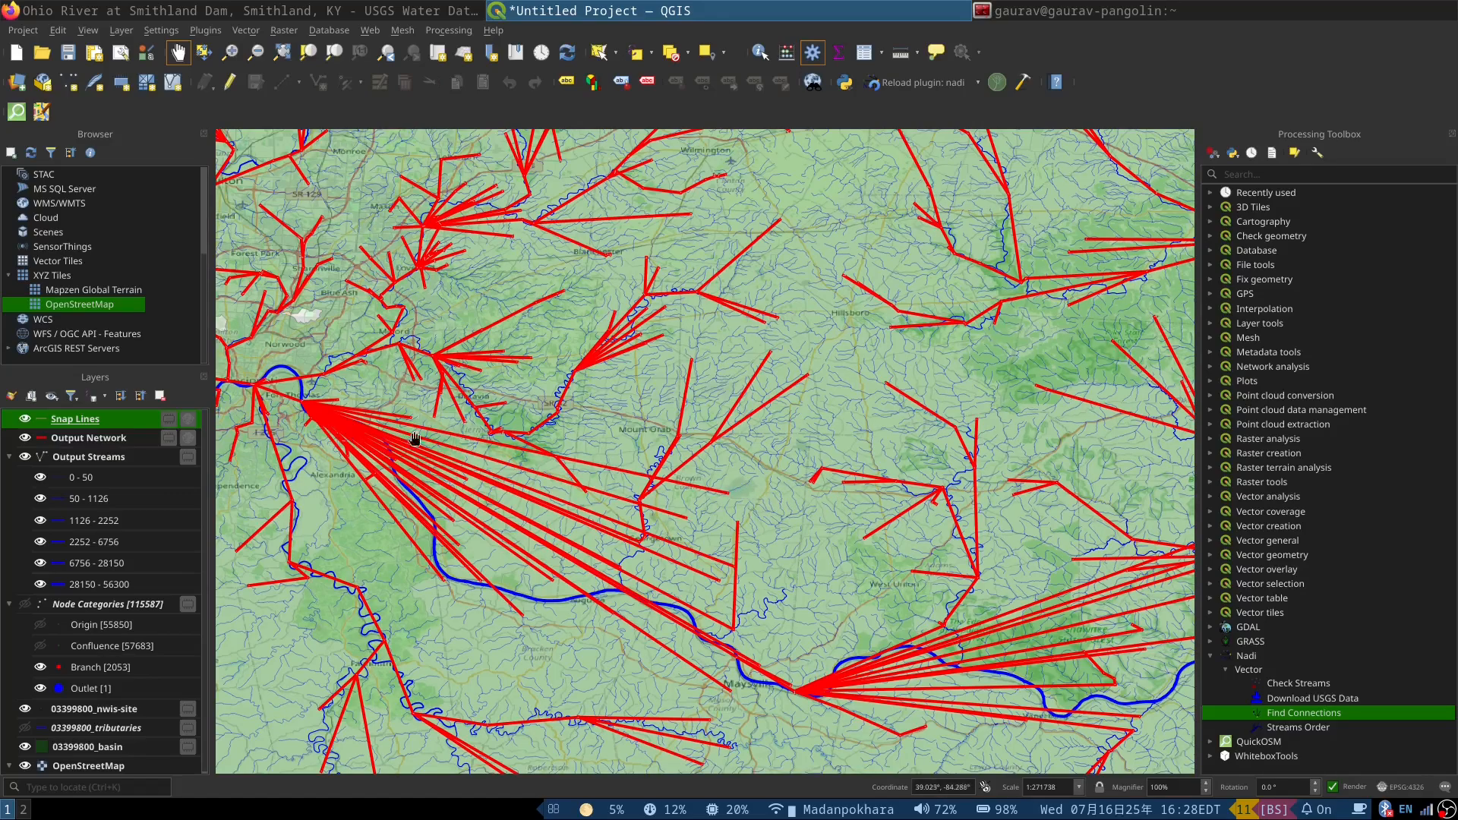
Step: Run Find Connections unsimplified on 03399800_tributaries with 03399800_nwis-site as node points and identifier as primary key, then close the tool
{"action": "double_click", "coordinate": [1326, 715]}
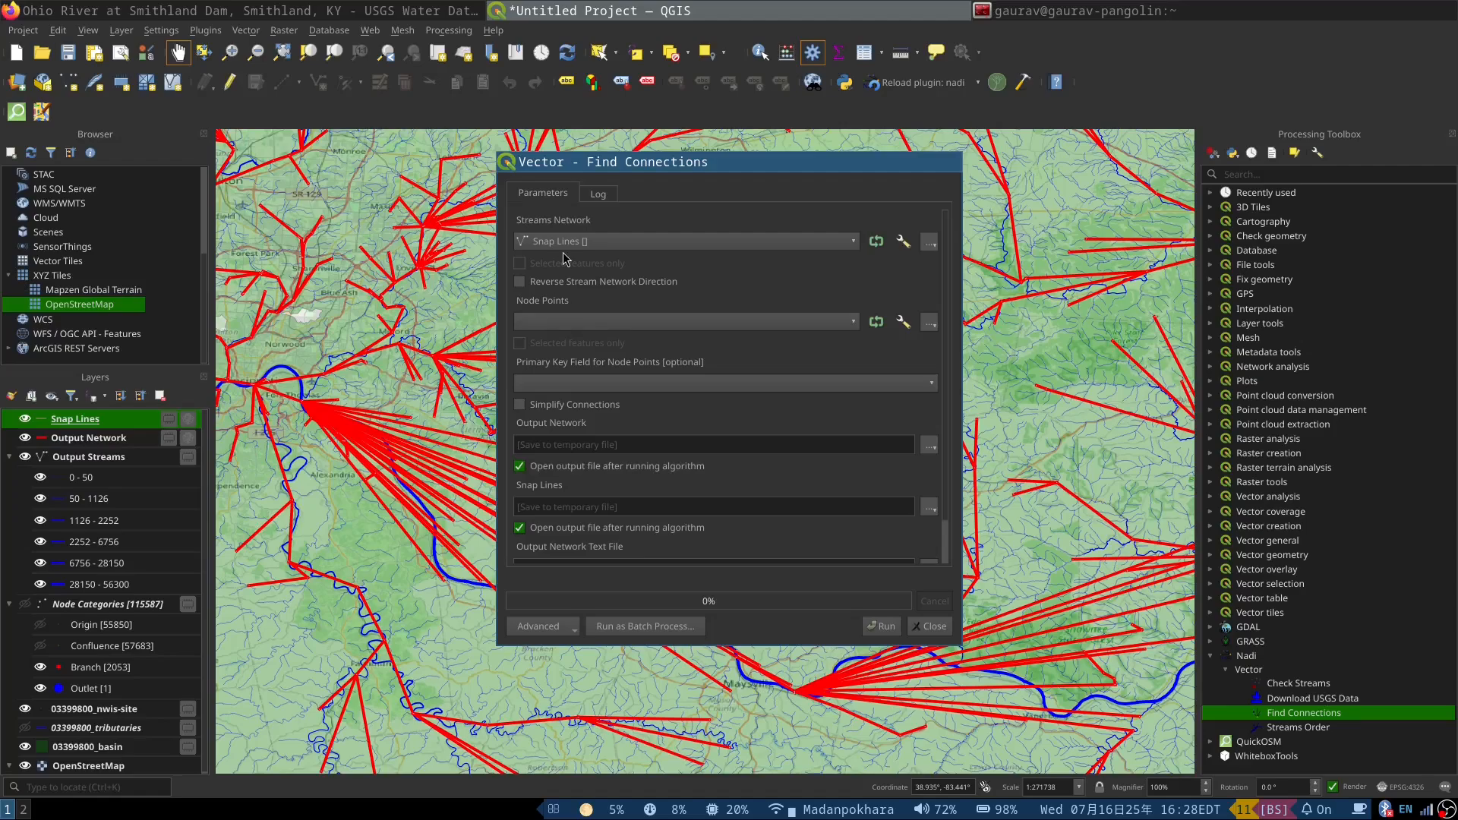
{"action": "left_click", "coordinate": [564, 242]}
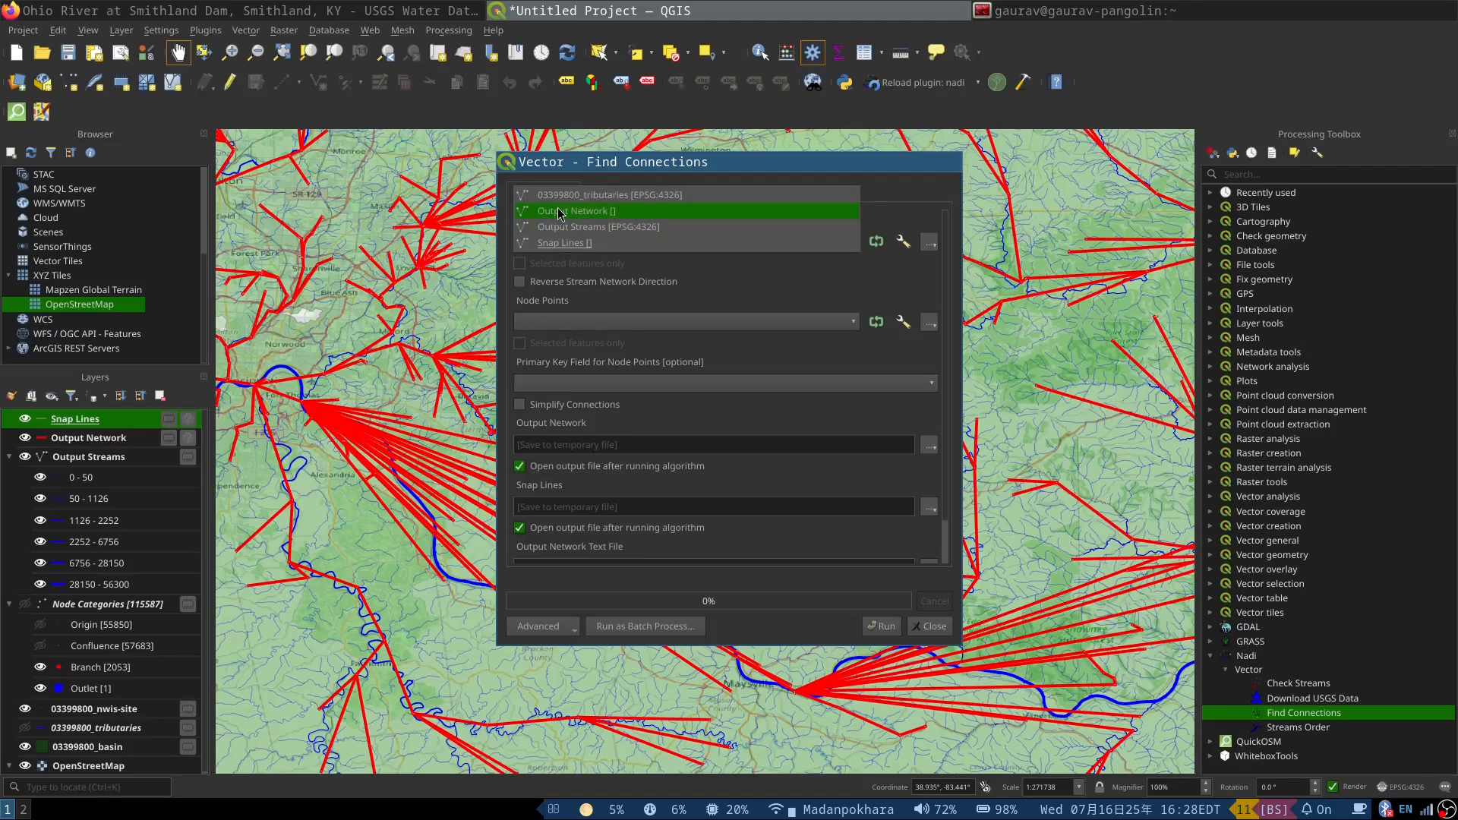
{"action": "left_click", "coordinate": [573, 199]}
{"action": "left_click", "coordinate": [564, 322]}
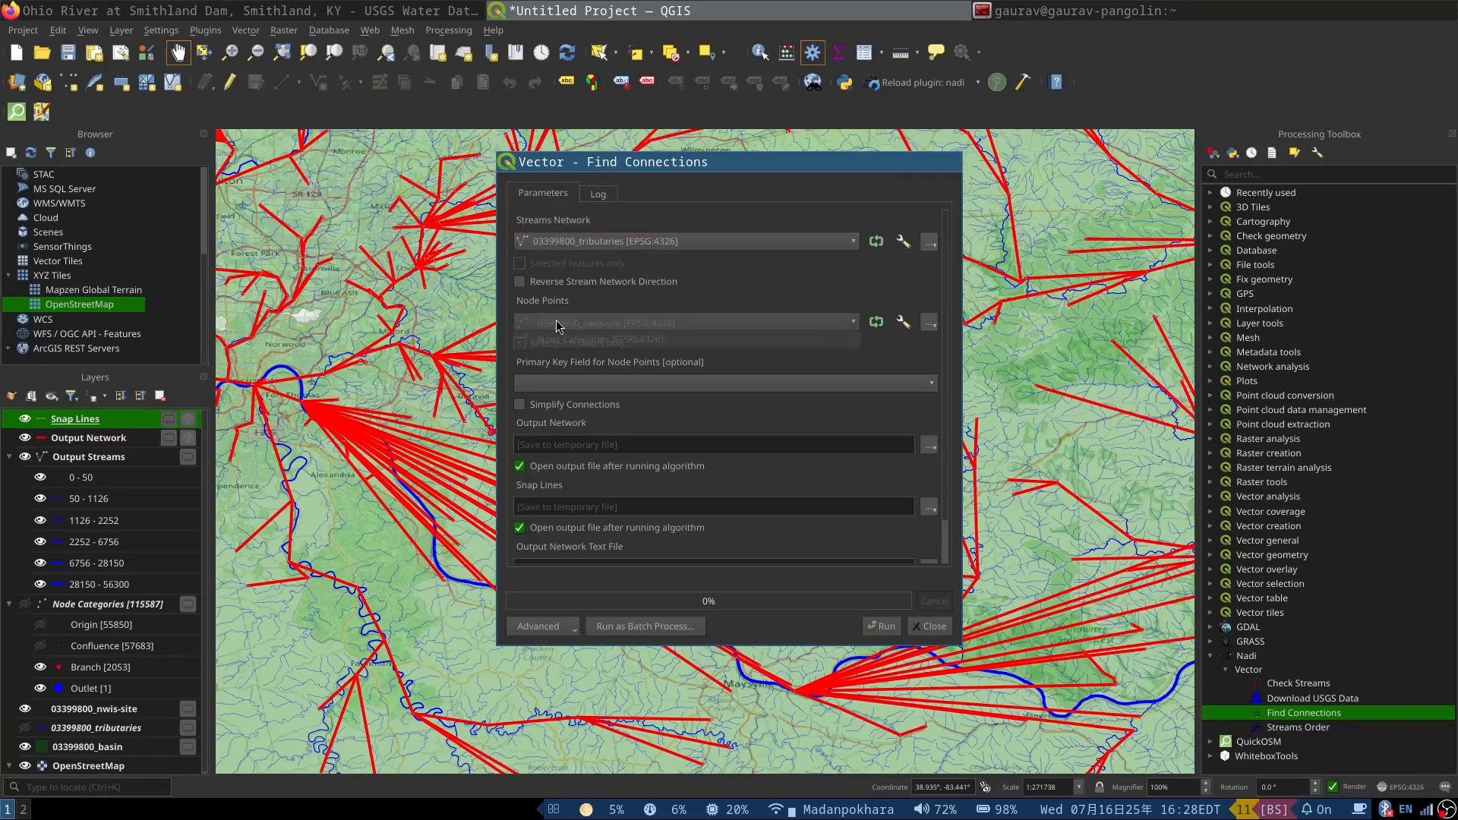
{"action": "left_click", "coordinate": [574, 326]}
{"action": "left_click", "coordinate": [571, 382]}
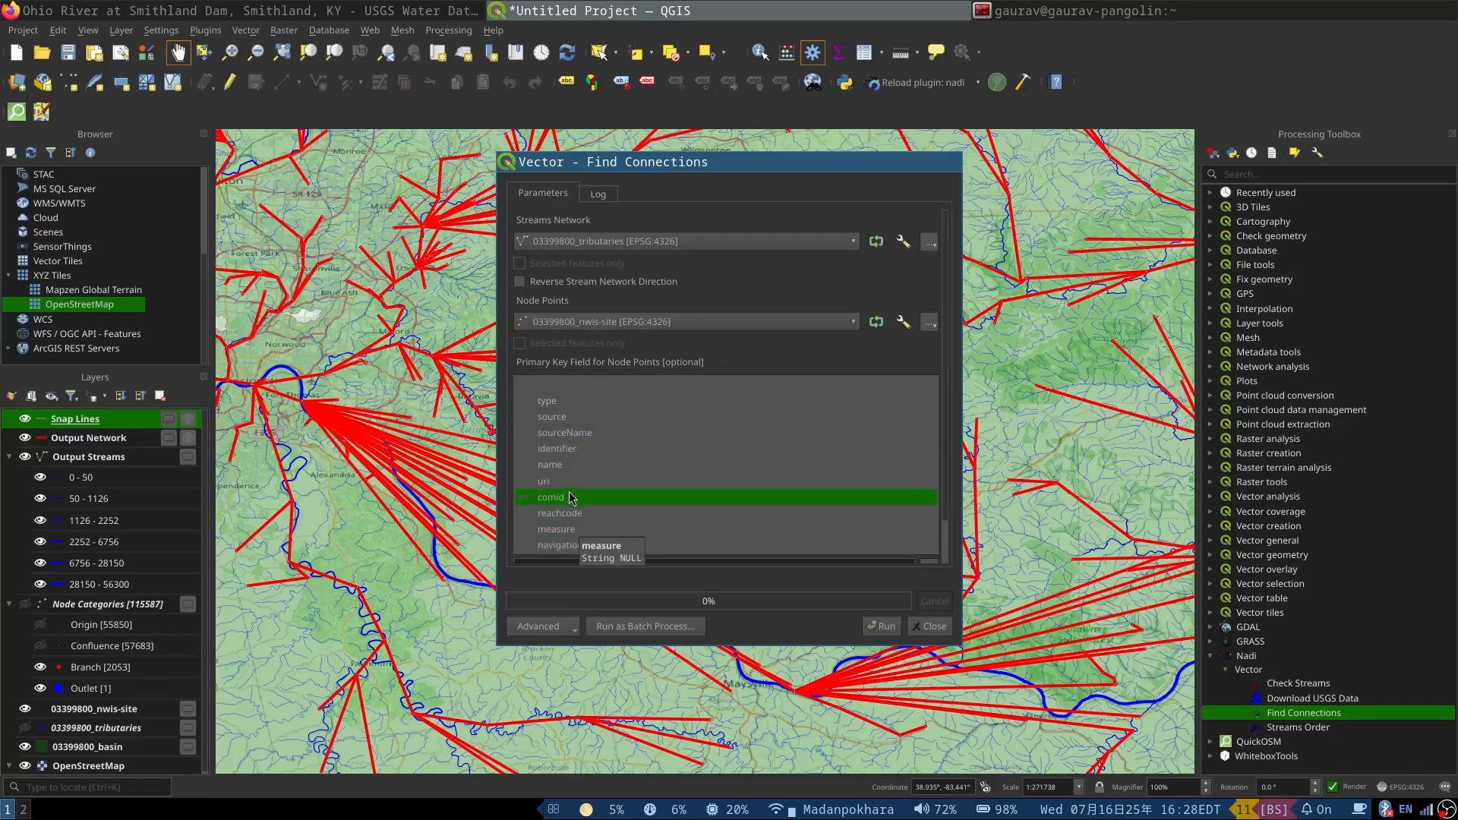
{"action": "left_click", "coordinate": [578, 448]}
{"action": "left_click", "coordinate": [552, 447]}
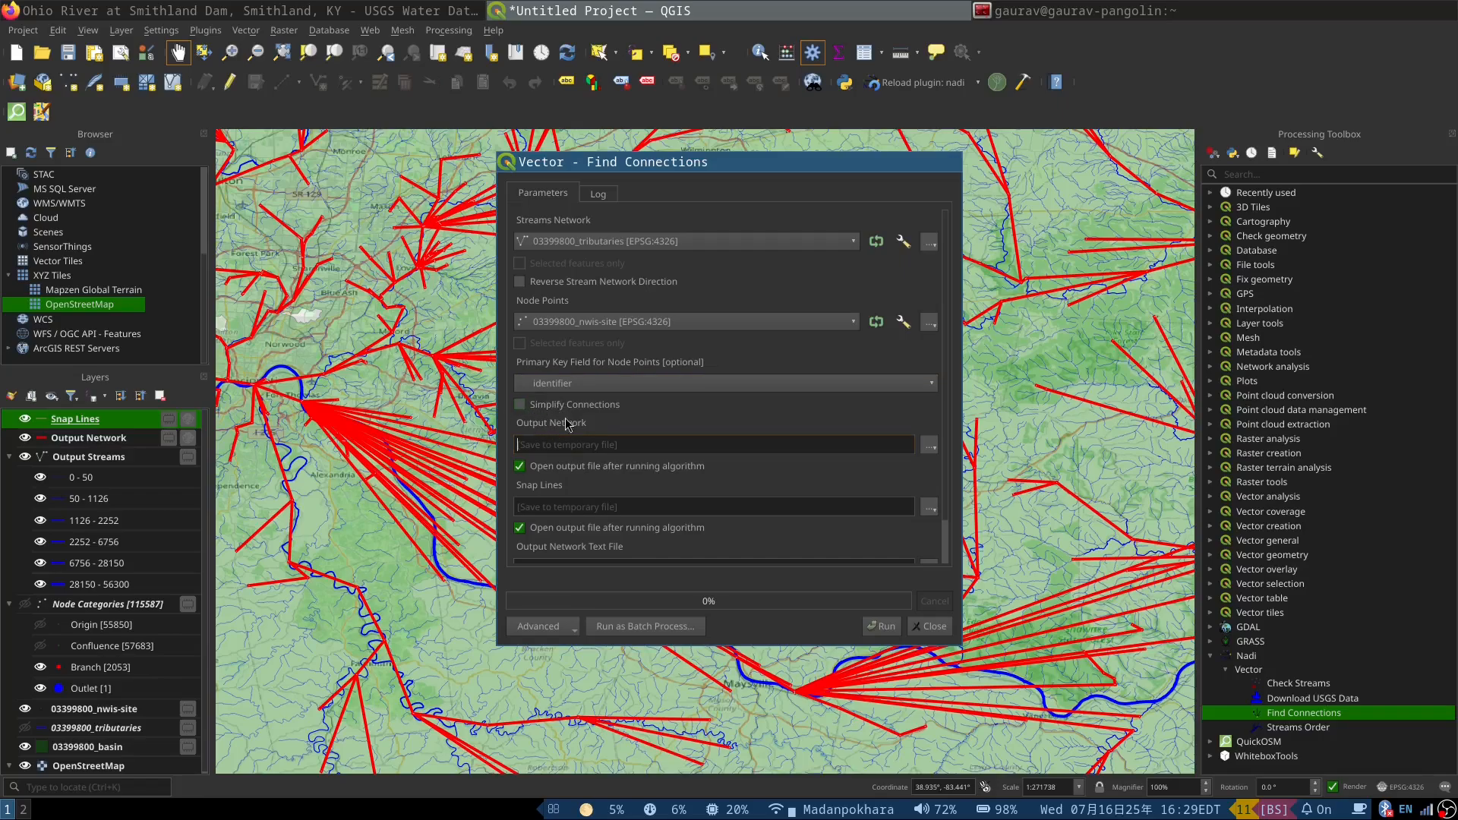
{"action": "left_click", "coordinate": [883, 626]}
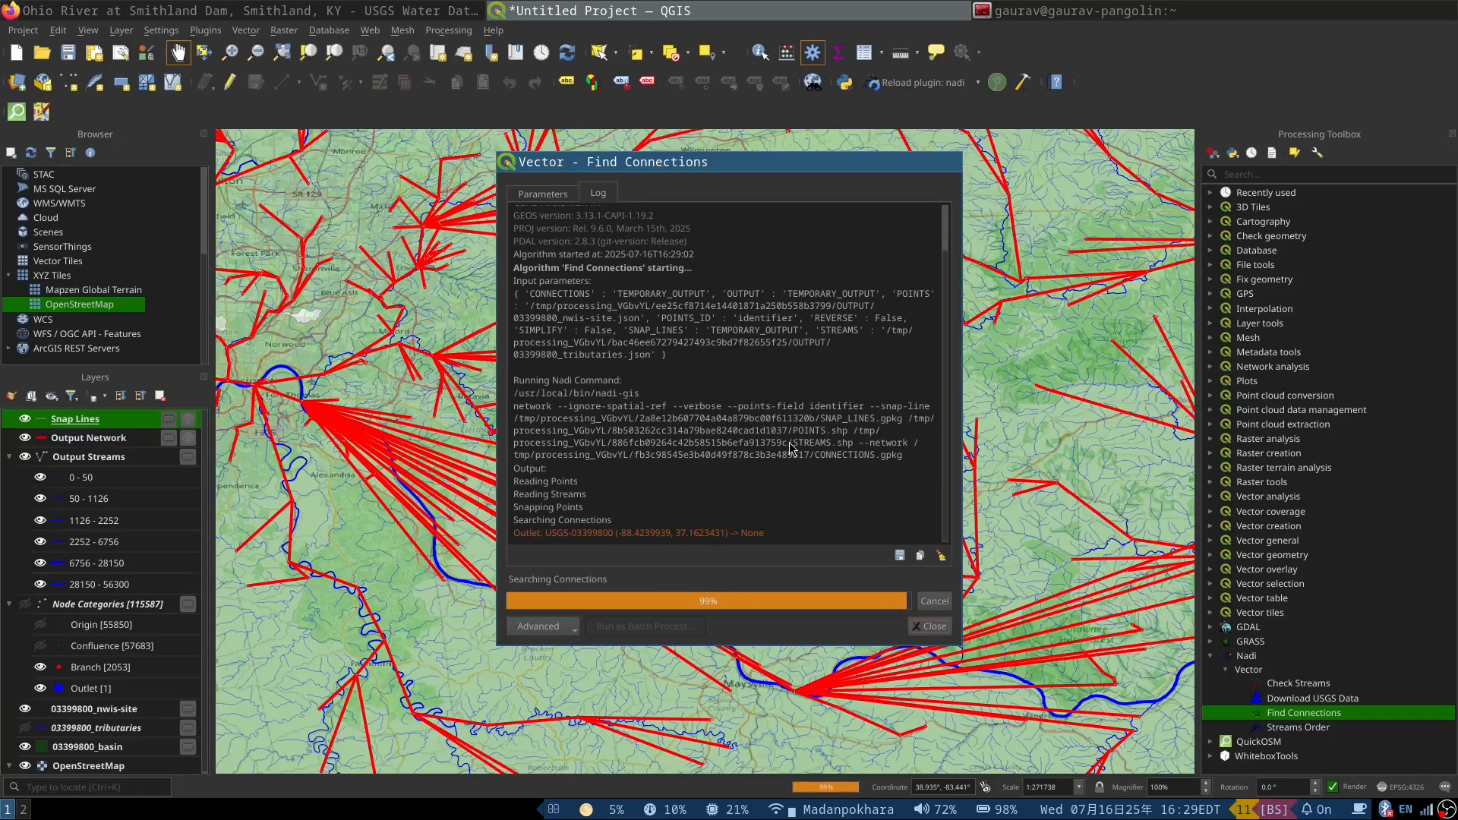
{"action": "left_click", "coordinate": [930, 626]}
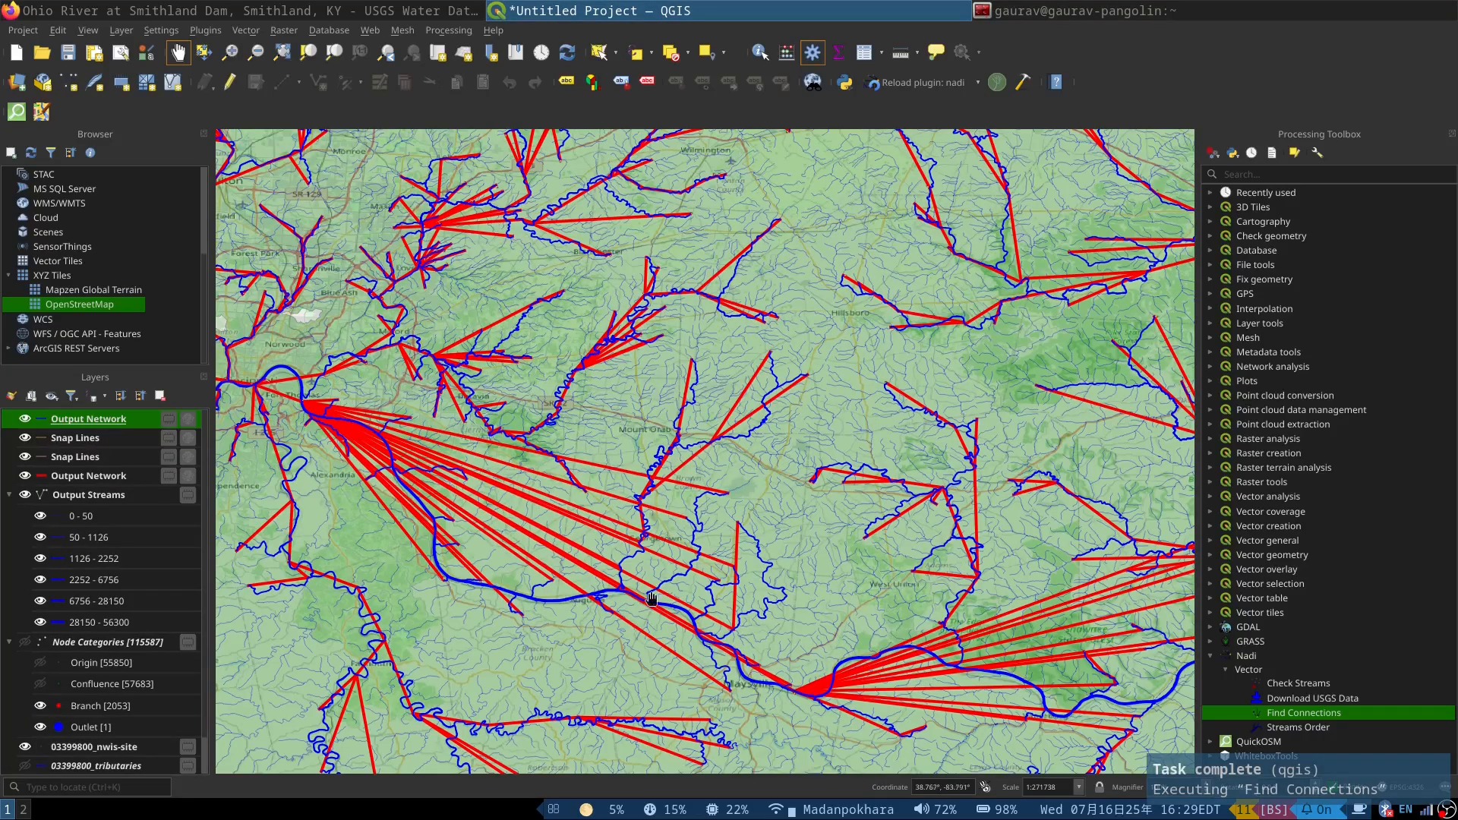
Step: Hide the Output Streams layer and compare the detailed and simplified connection networks around Cincinnati
{"action": "left_click", "coordinate": [25, 495]}
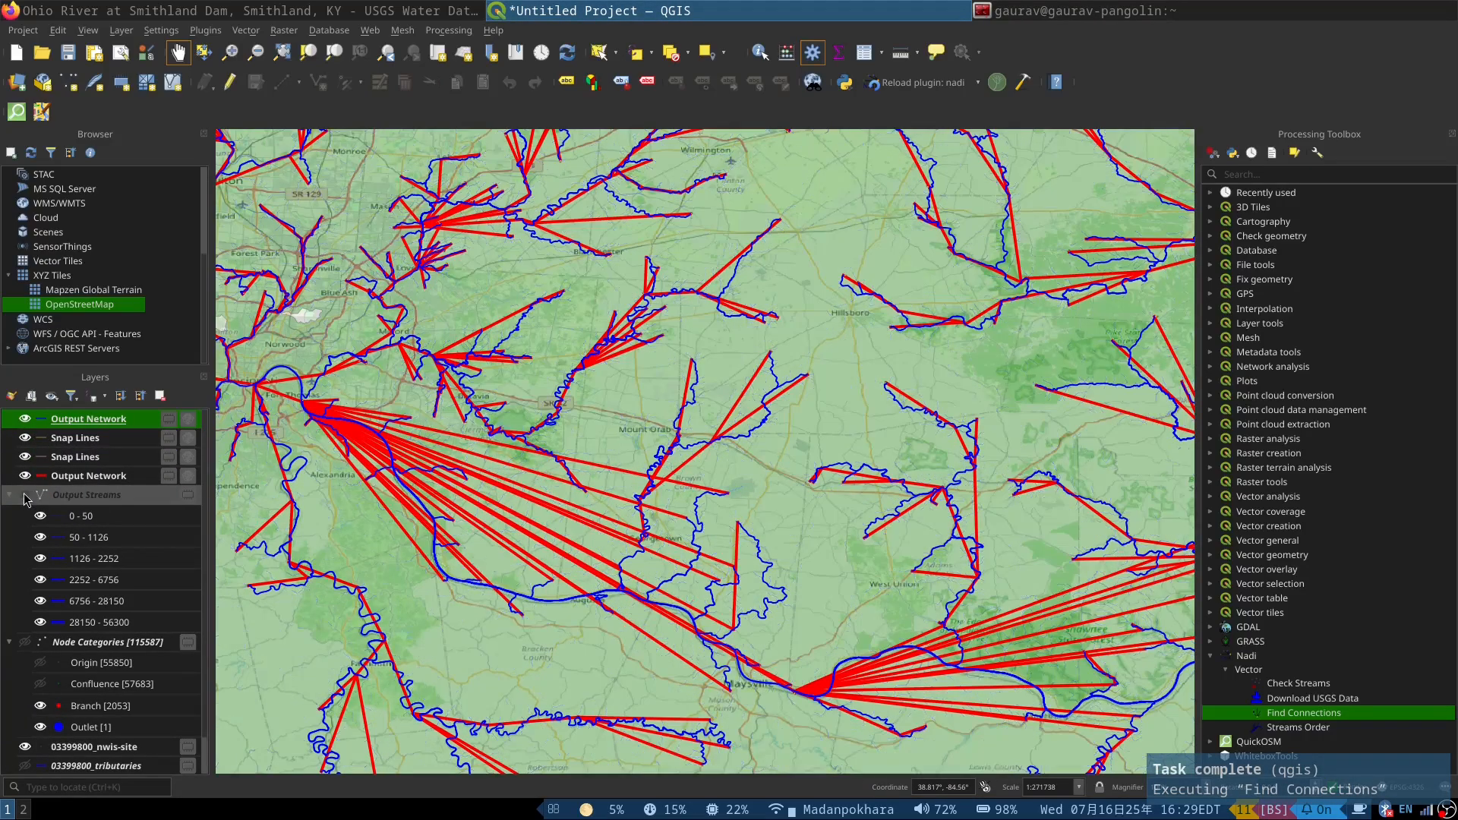
{"action": "left_click", "coordinate": [25, 746]}
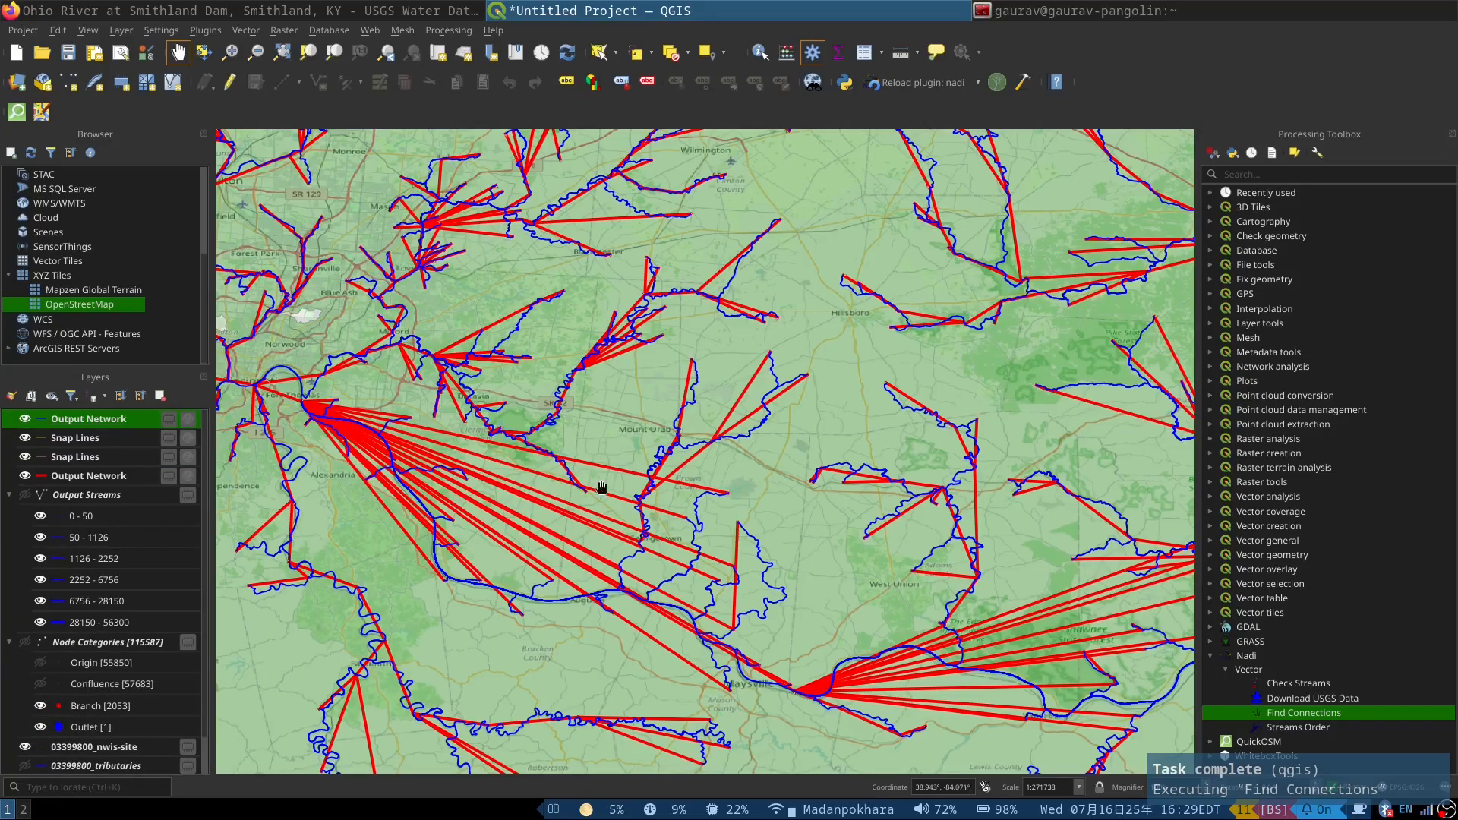
{"action": "scroll", "coordinate": [442, 436], "scroll_direction": "up", "scroll_amount": 1}
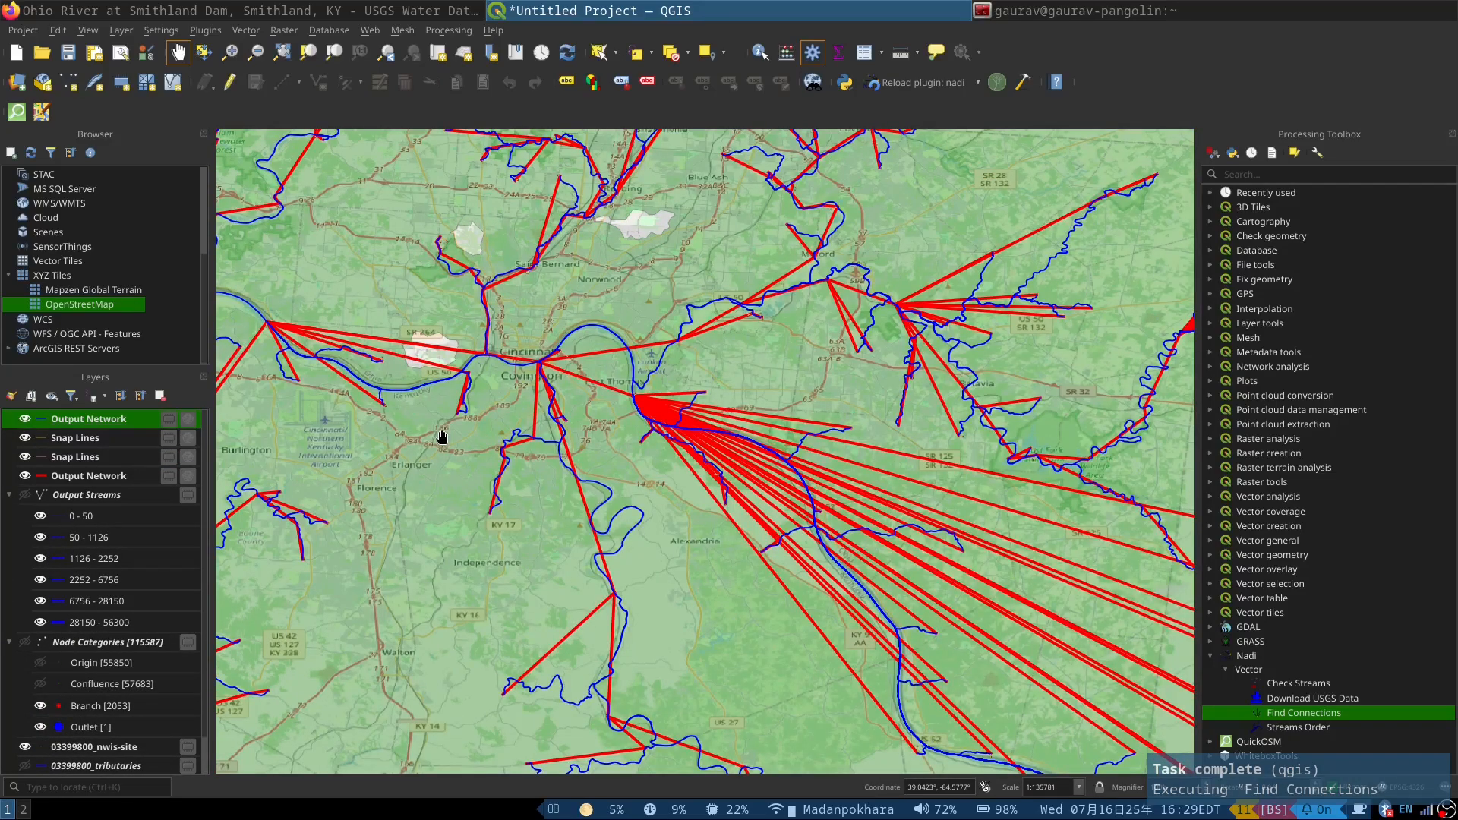
{"action": "scroll", "coordinate": [442, 436], "scroll_direction": "down", "scroll_amount": 1}
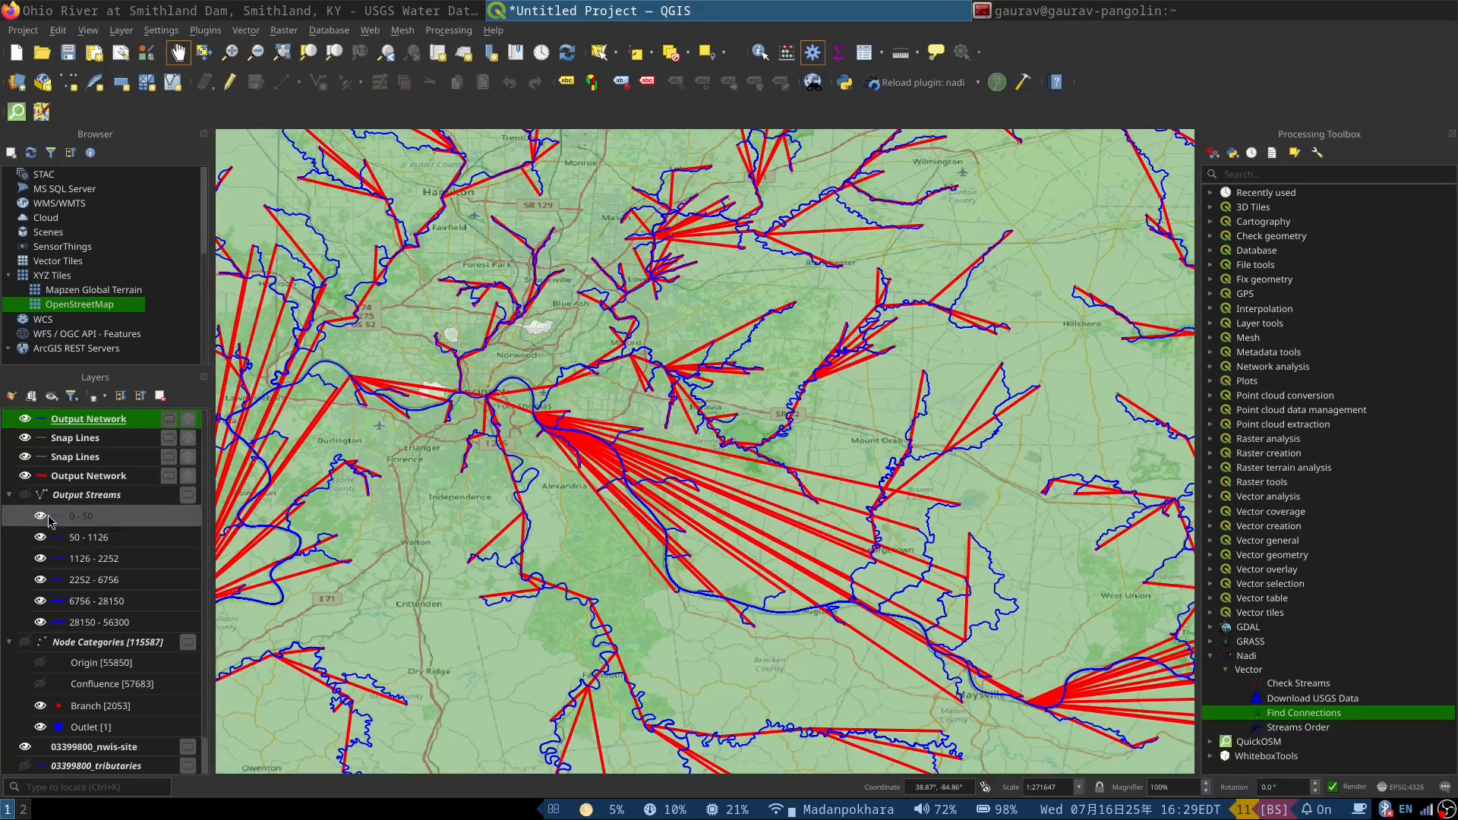
Step: Restyle the 03399800_nwis-site layer with the green dot marker preset at 4 mm
{"action": "scroll", "coordinate": [49, 547], "scroll_direction": "down", "scroll_amount": 1}
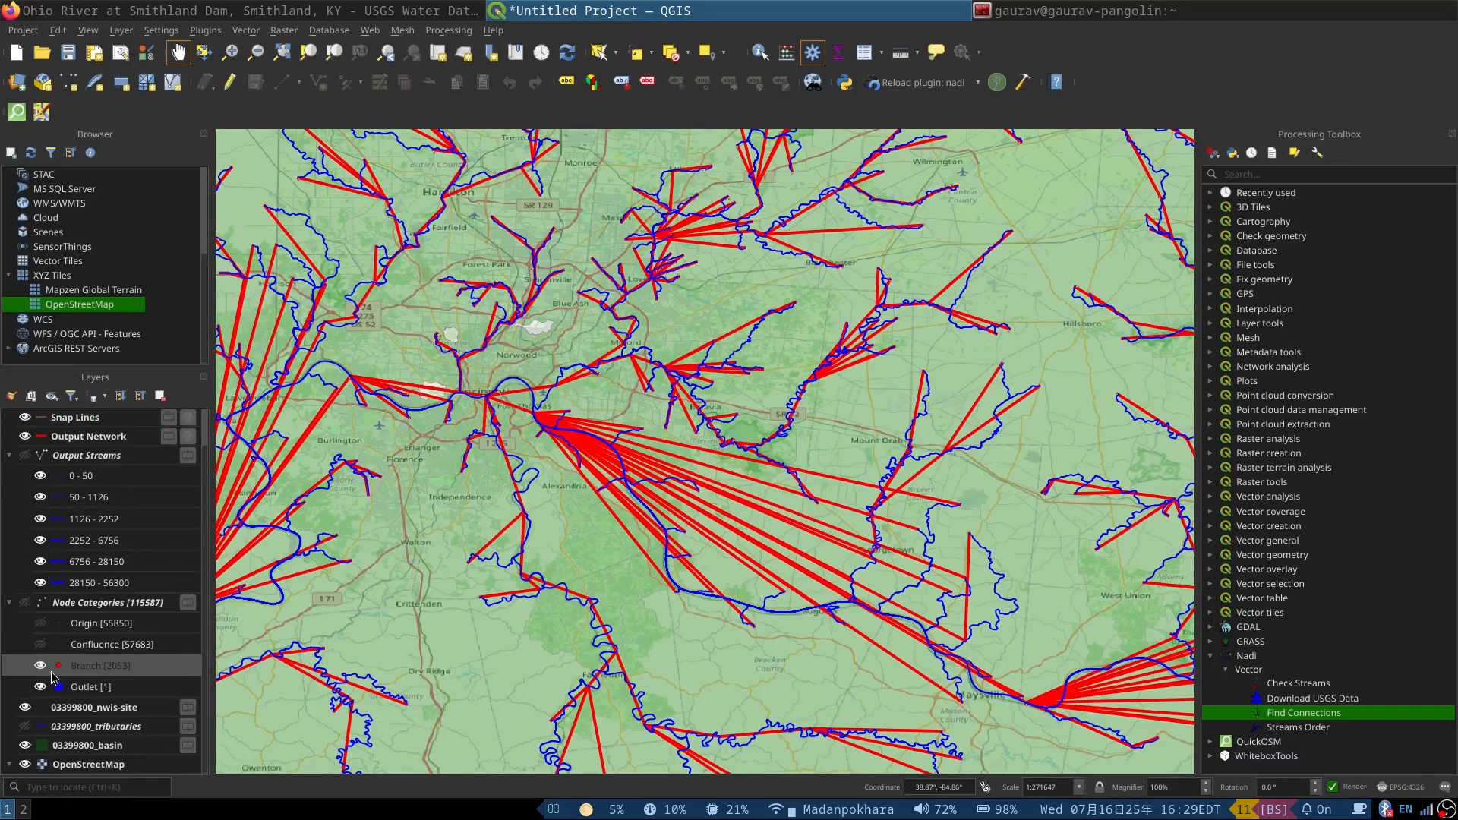
{"action": "double_click", "coordinate": [44, 710]}
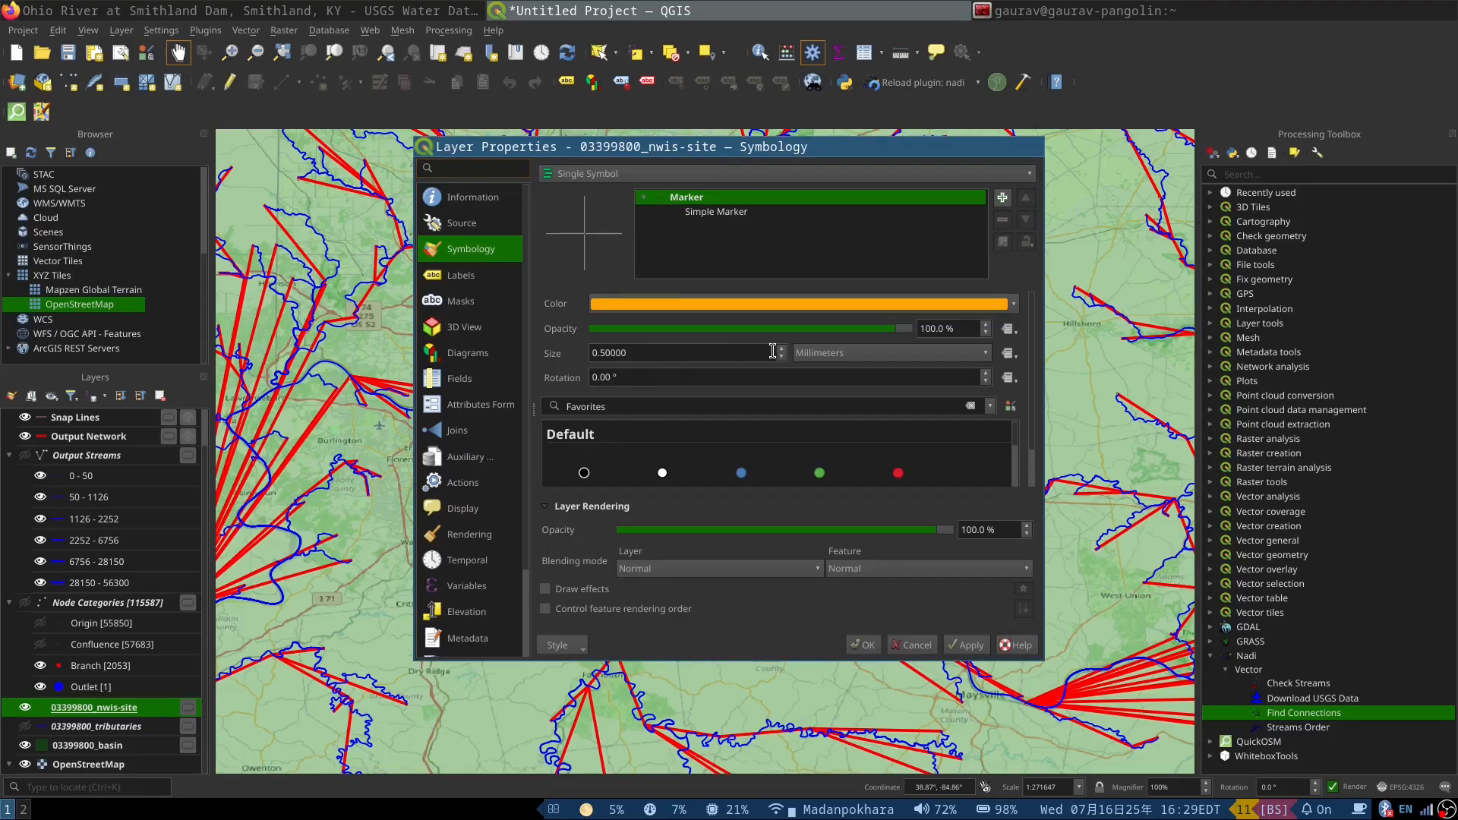
{"action": "left_click", "coordinate": [782, 349]}
{"action": "left_click", "coordinate": [819, 473]}
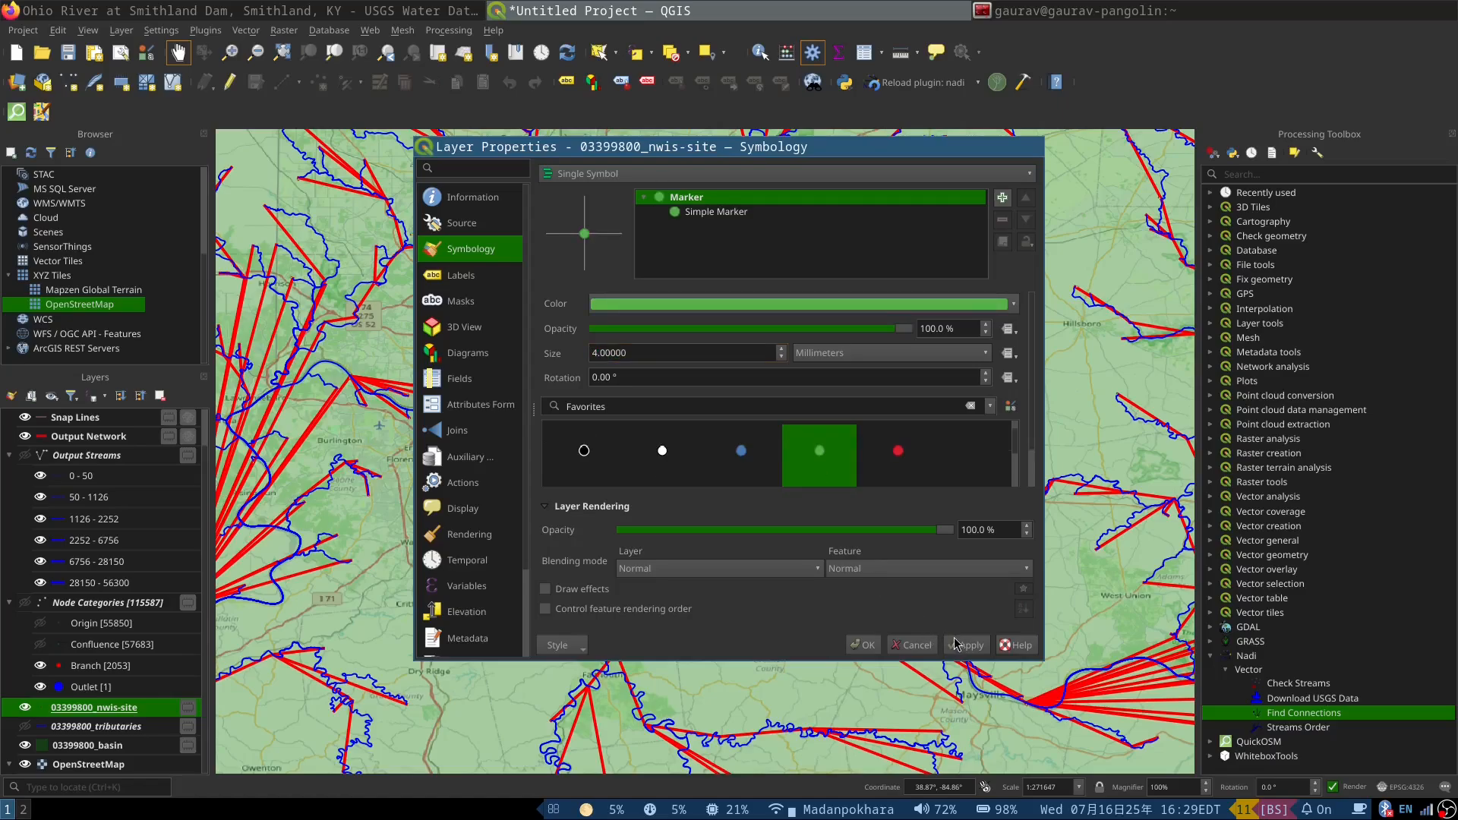
{"action": "left_click", "coordinate": [864, 646]}
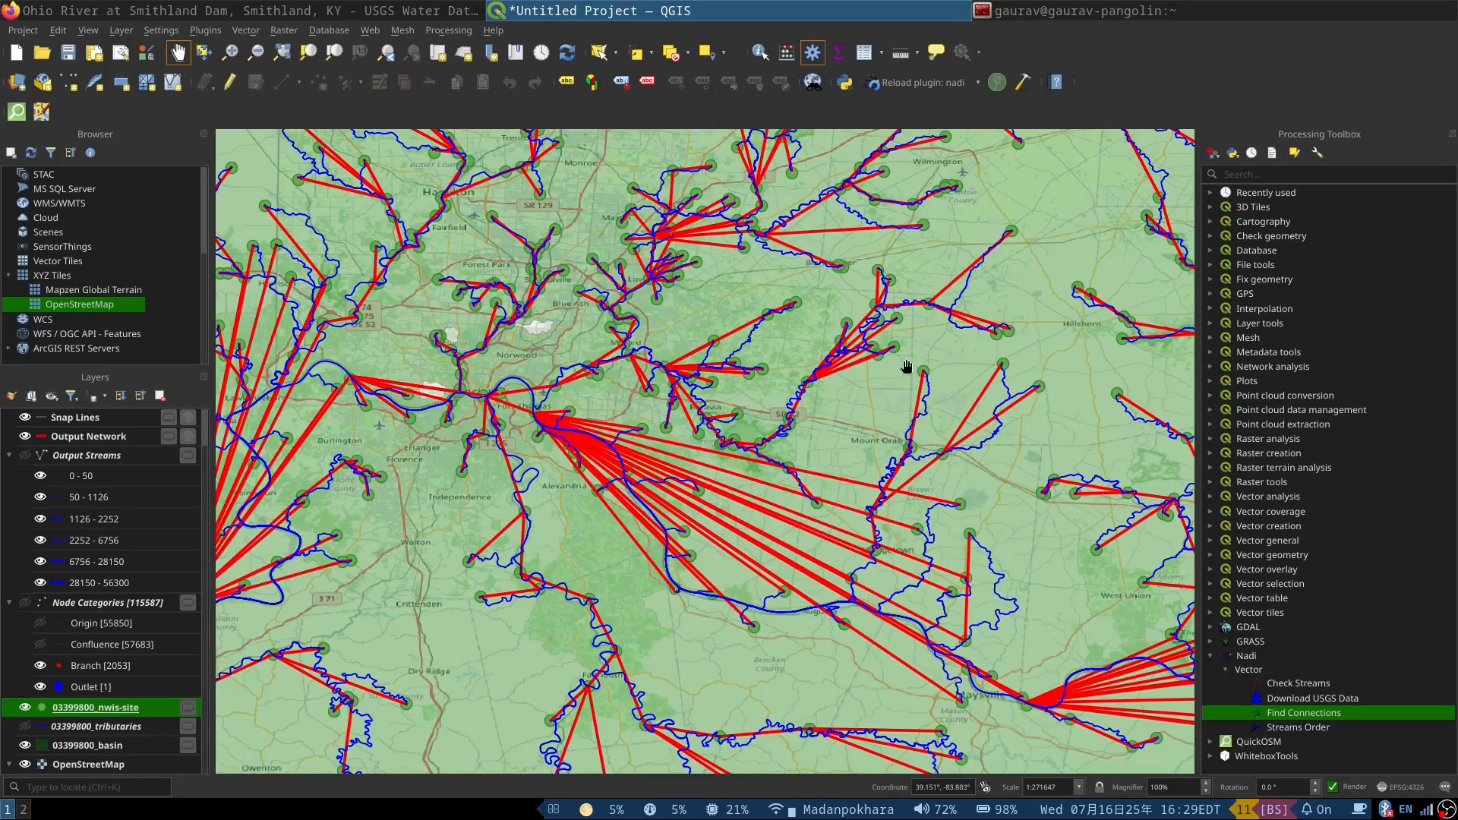
Step: Inspect how the green site points connect along the streams around Mount Orab and Georgetown
{"action": "scroll", "coordinate": [907, 367], "scroll_direction": "up", "scroll_amount": 2}
{"action": "scroll", "coordinate": [954, 387], "scroll_direction": "down", "scroll_amount": 1}
{"action": "scroll", "coordinate": [957, 338], "scroll_direction": "down", "scroll_amount": 1}
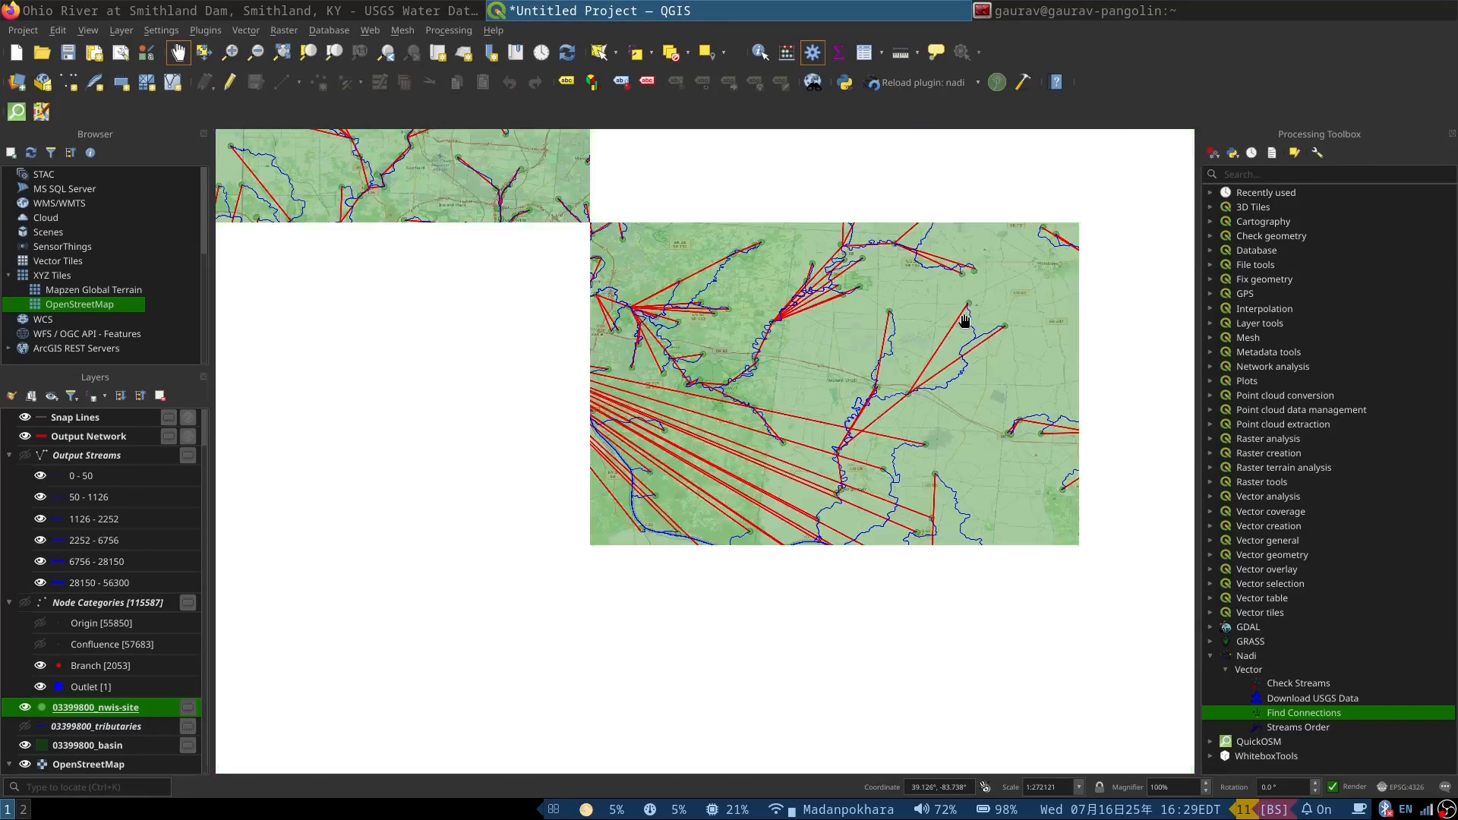
{"action": "scroll", "coordinate": [915, 459], "scroll_direction": "up", "scroll_amount": 1}
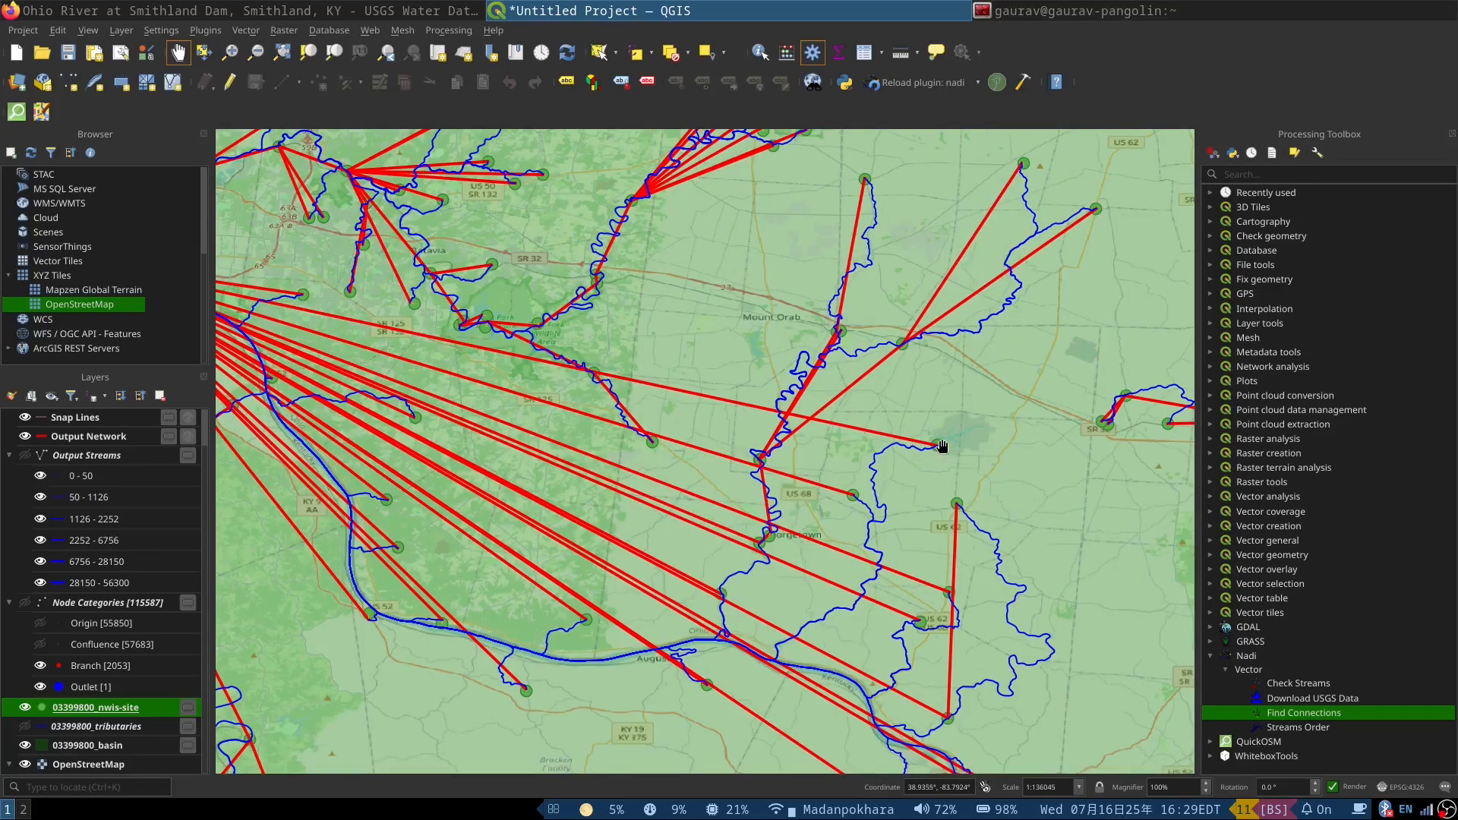
{"action": "scroll", "coordinate": [938, 446], "scroll_direction": "up", "scroll_amount": 2}
{"action": "scroll", "coordinate": [927, 446], "scroll_direction": "down", "scroll_amount": 1}
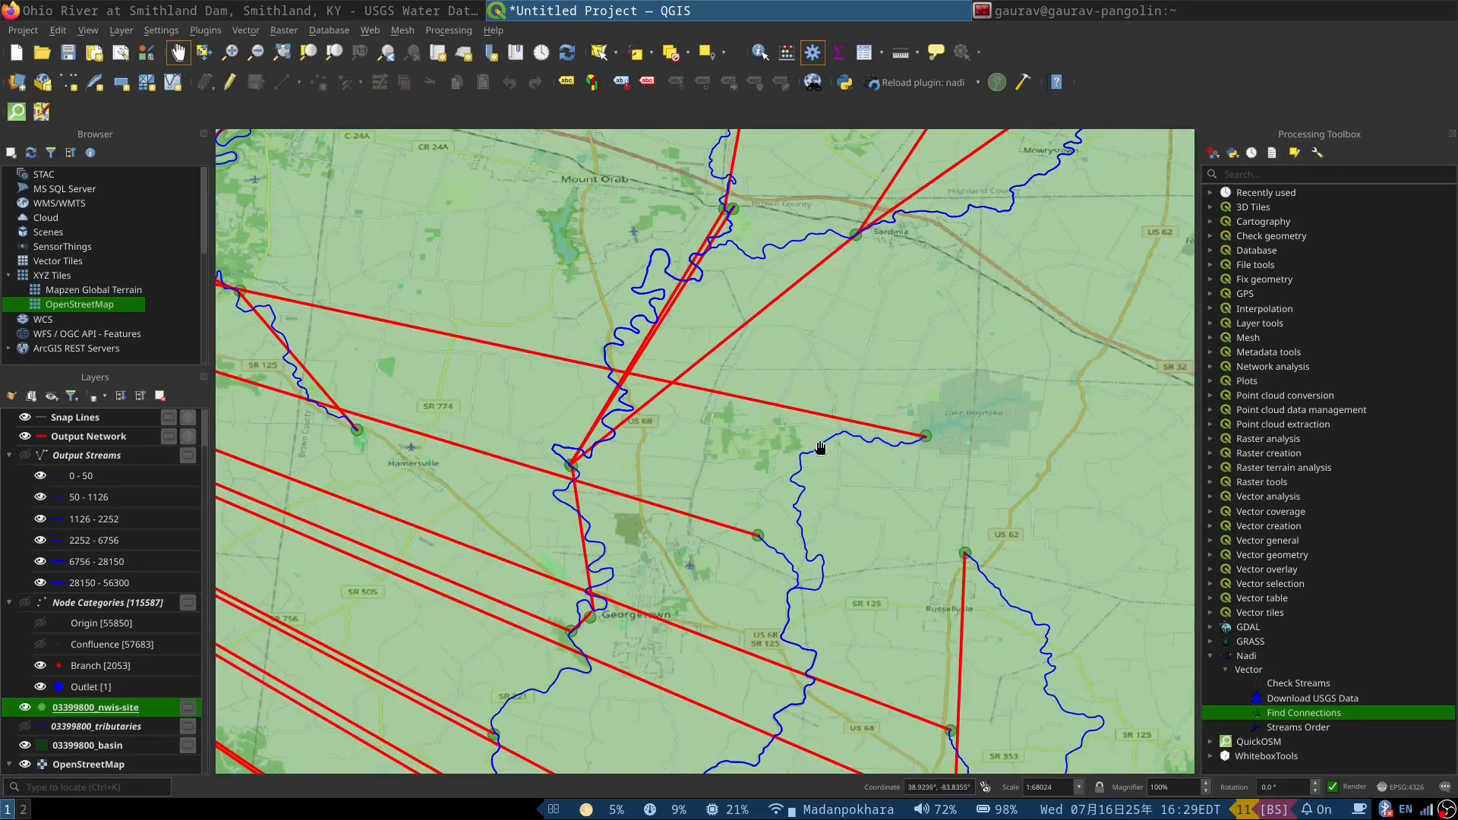
{"action": "scroll", "coordinate": [813, 535], "scroll_direction": "down", "scroll_amount": 1}
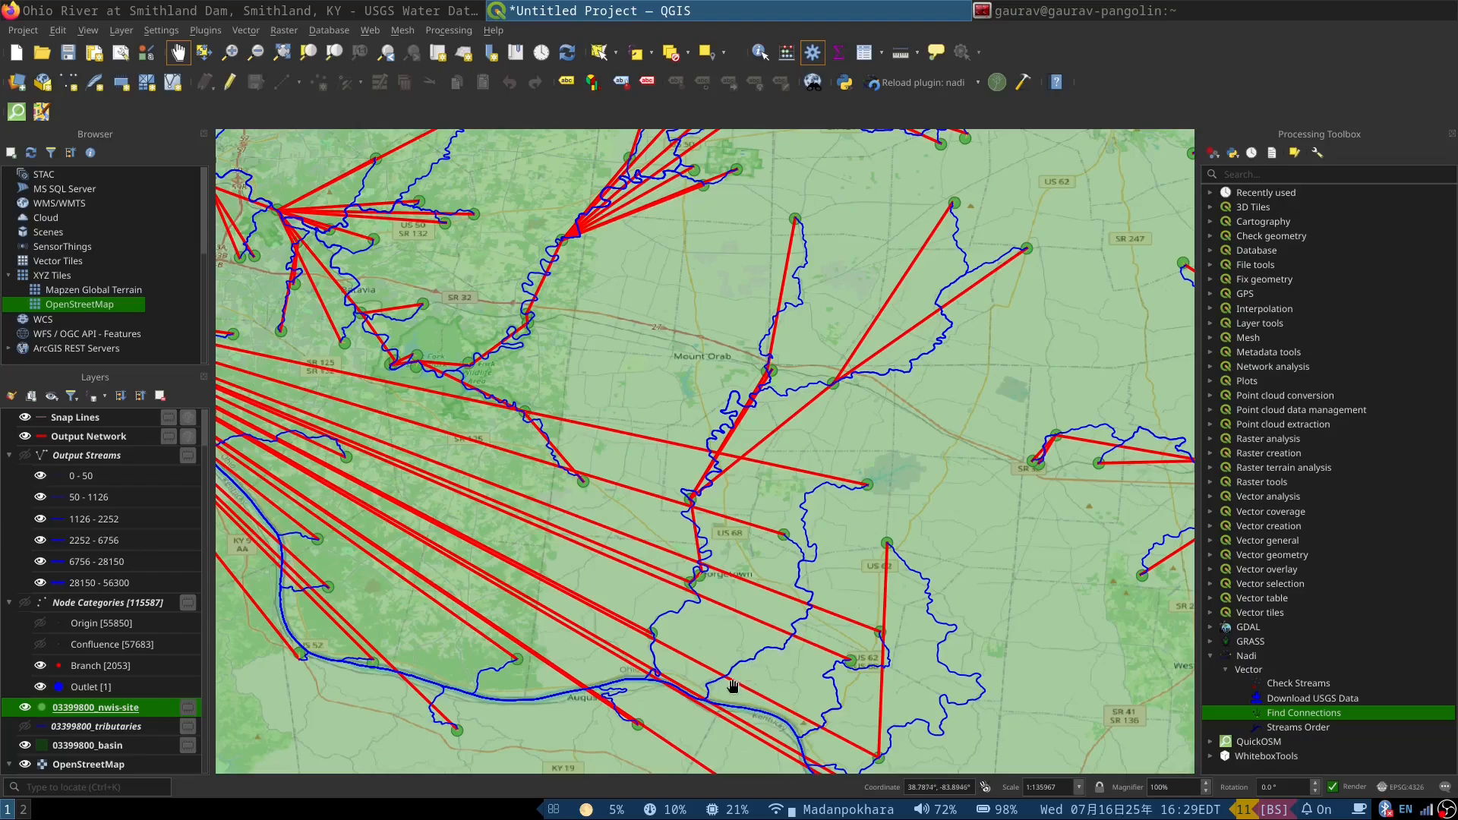
Step: Follow the Ohio River from Augusta past Neville to Cincinnati, checking which site points connect to the node where the red lines converge
{"action": "left_click_drag", "start_coordinate": [681, 689], "coordinate": [823, 679]}
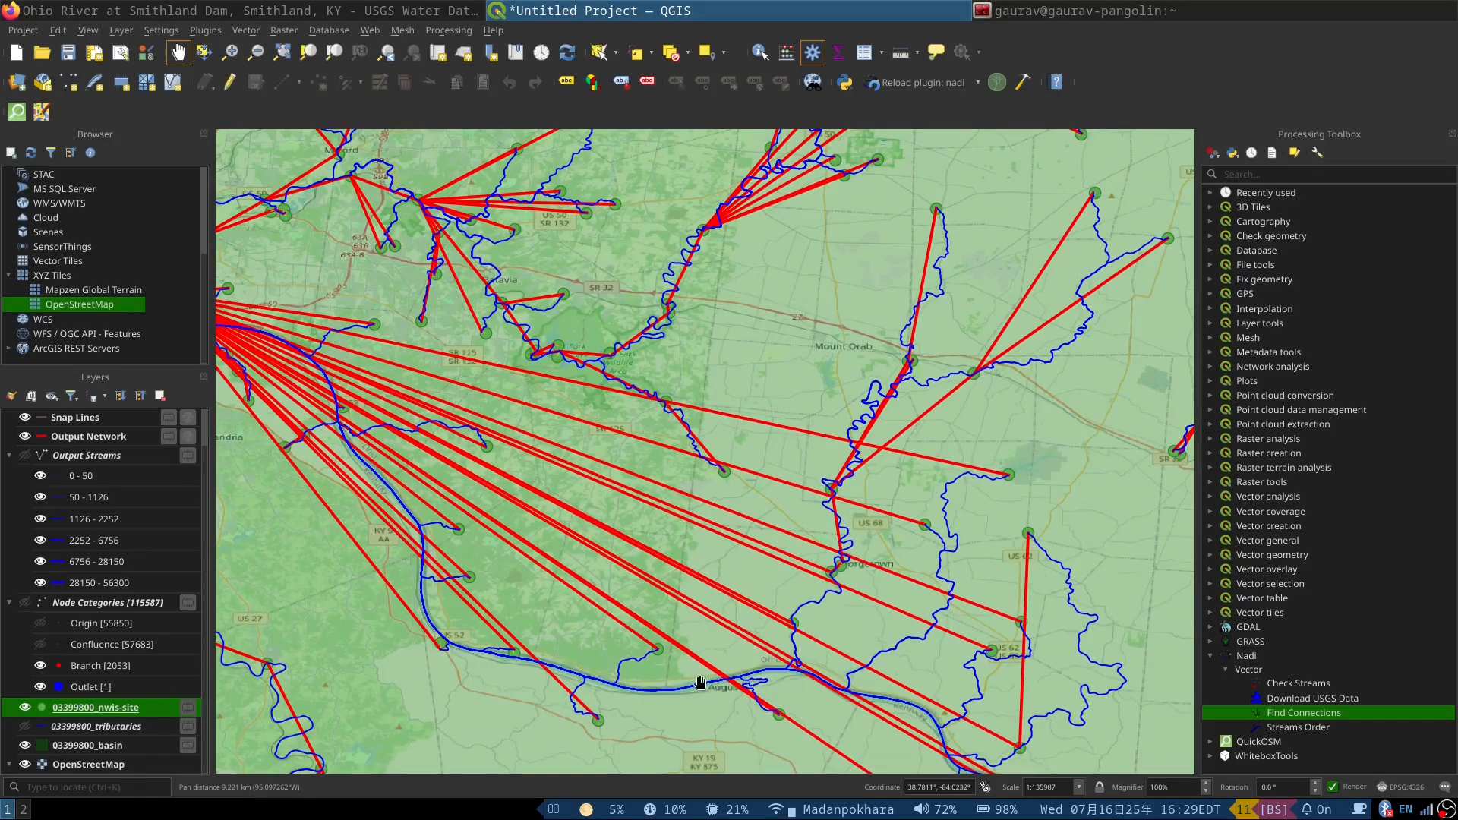
{"action": "scroll", "coordinate": [493, 674], "scroll_direction": "up", "scroll_amount": 2}
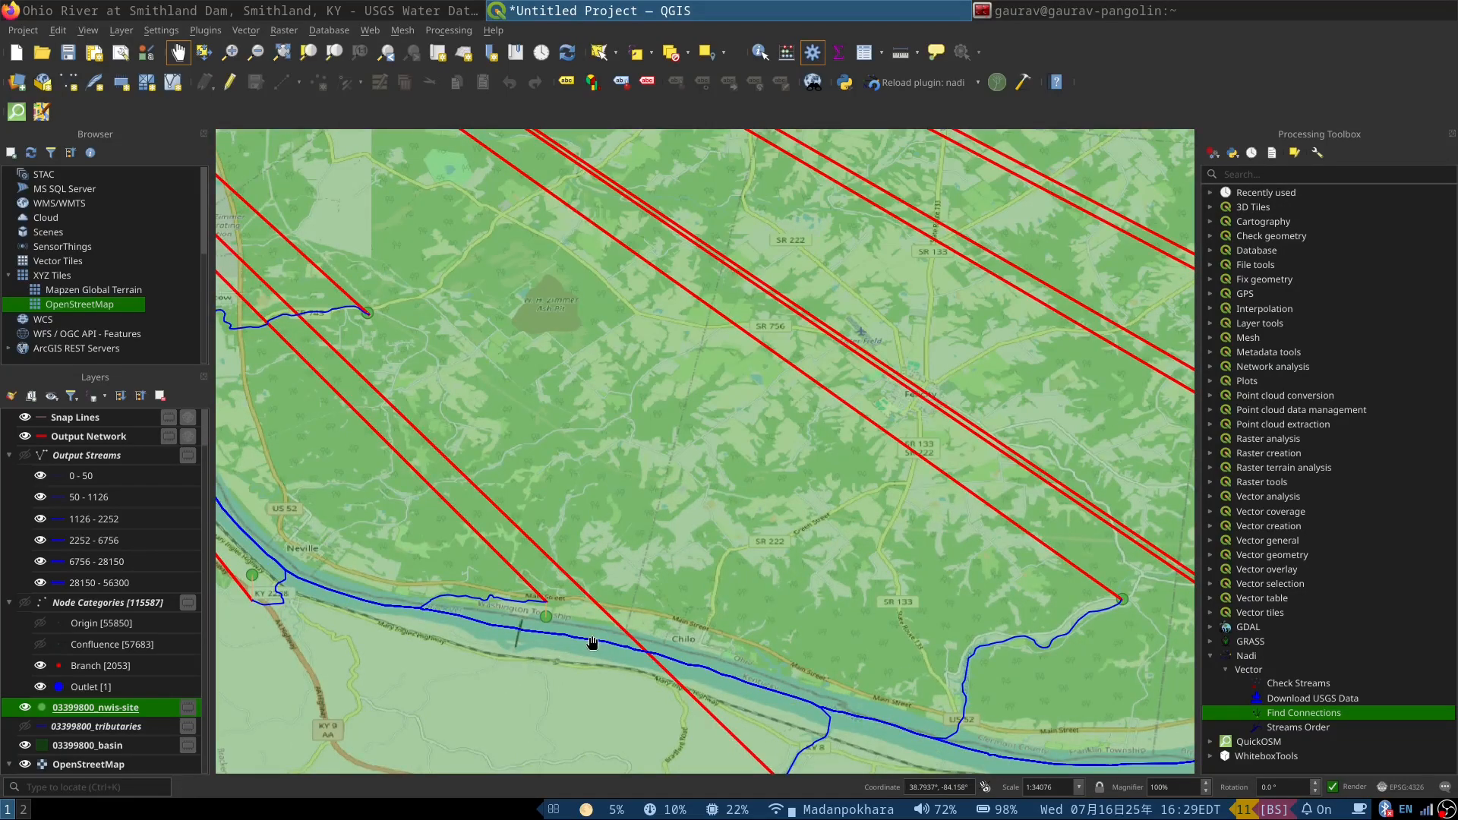
{"action": "left_click_drag", "start_coordinate": [265, 585], "coordinate": [446, 630]}
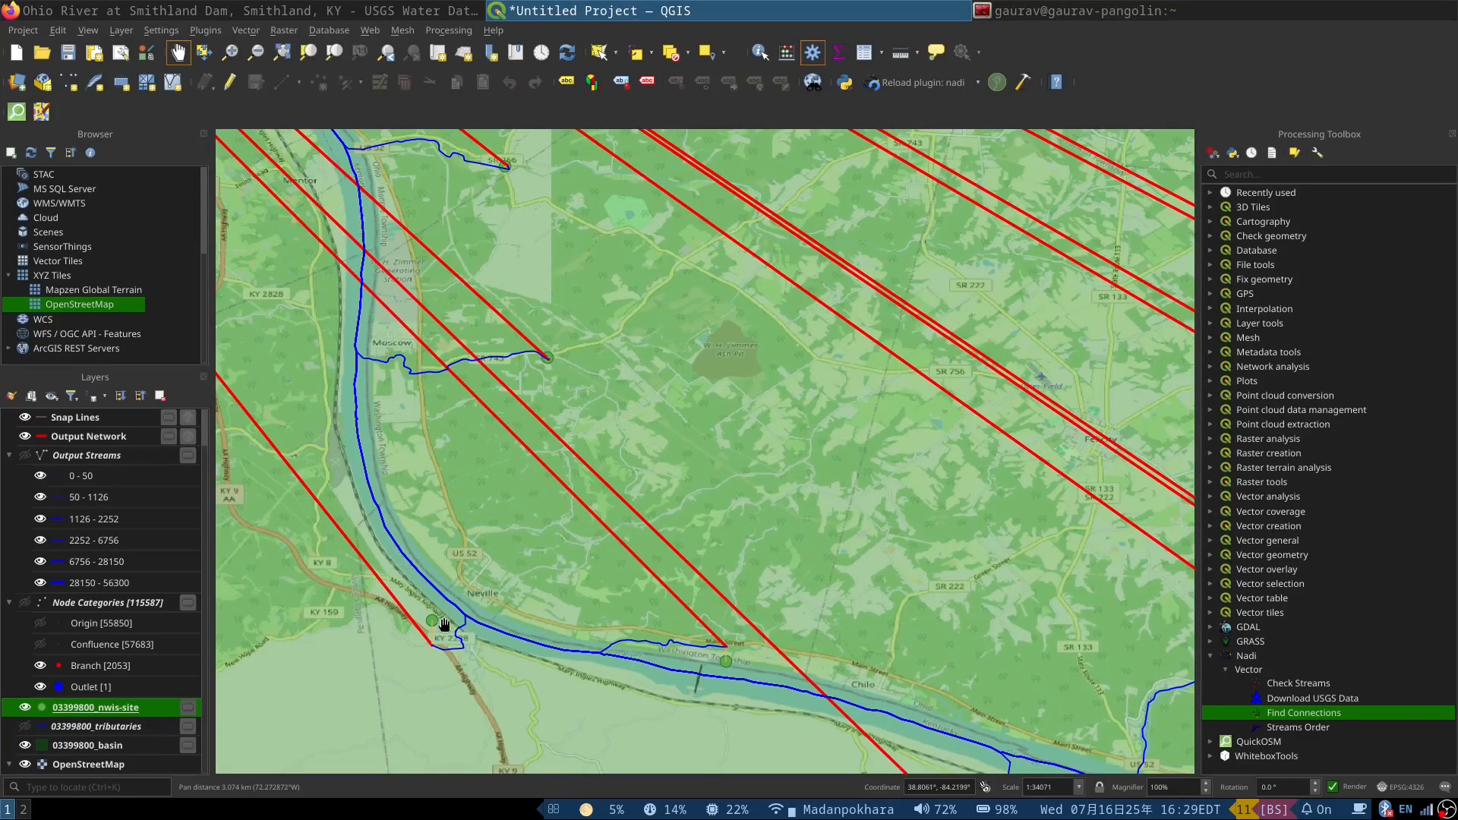
{"action": "scroll", "coordinate": [445, 624], "scroll_direction": "down", "scroll_amount": 1}
{"action": "scroll", "coordinate": [410, 514], "scroll_direction": "down", "scroll_amount": 1}
{"action": "left_click_drag", "start_coordinate": [307, 325], "coordinate": [470, 459]}
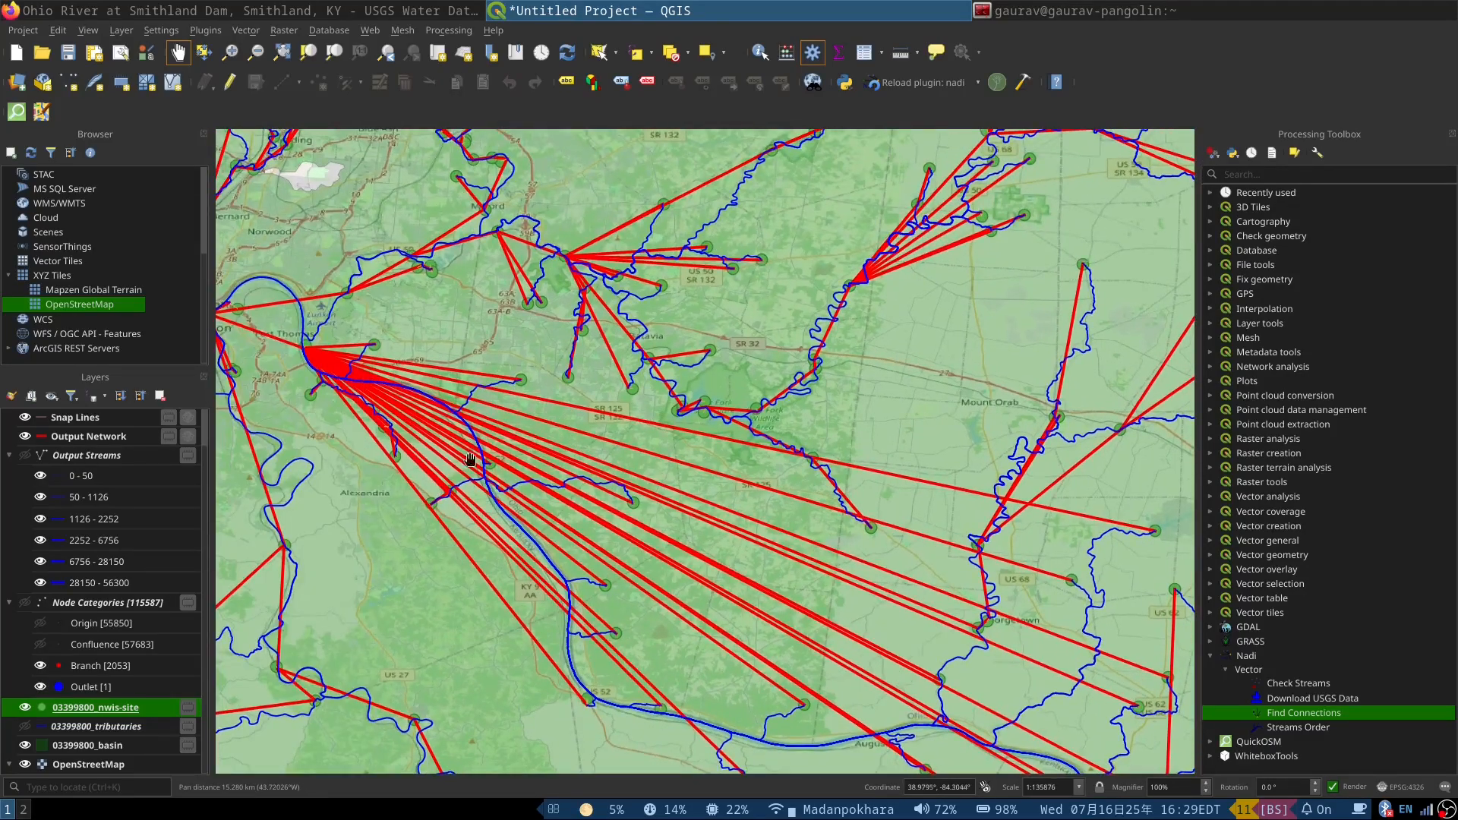
{"action": "left_click_drag", "start_coordinate": [302, 327], "coordinate": [366, 329]}
{"action": "scroll", "coordinate": [370, 345], "scroll_direction": "up", "scroll_amount": 3}
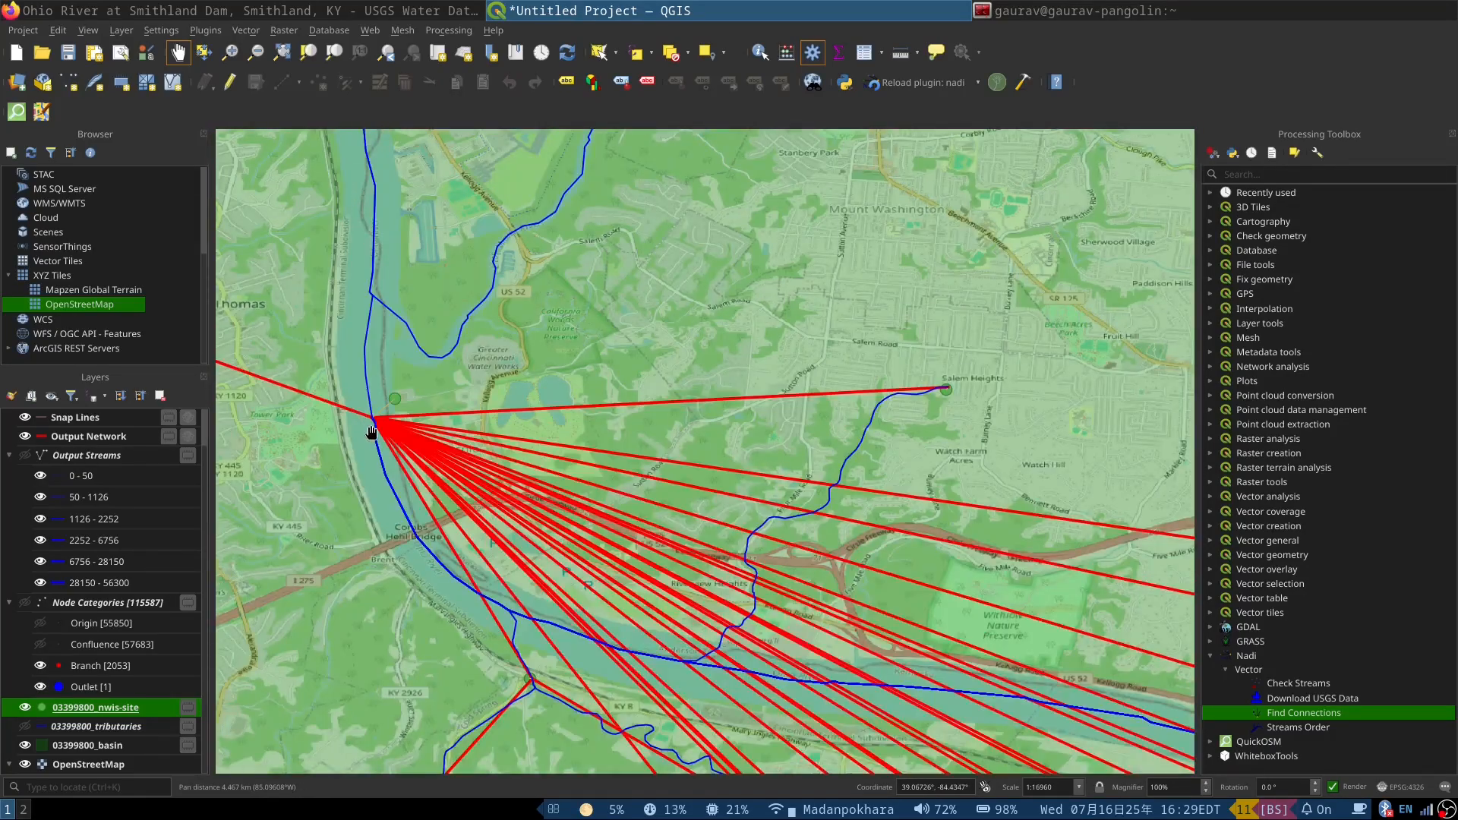
{"action": "scroll", "coordinate": [311, 288], "scroll_direction": "down", "scroll_amount": 3}
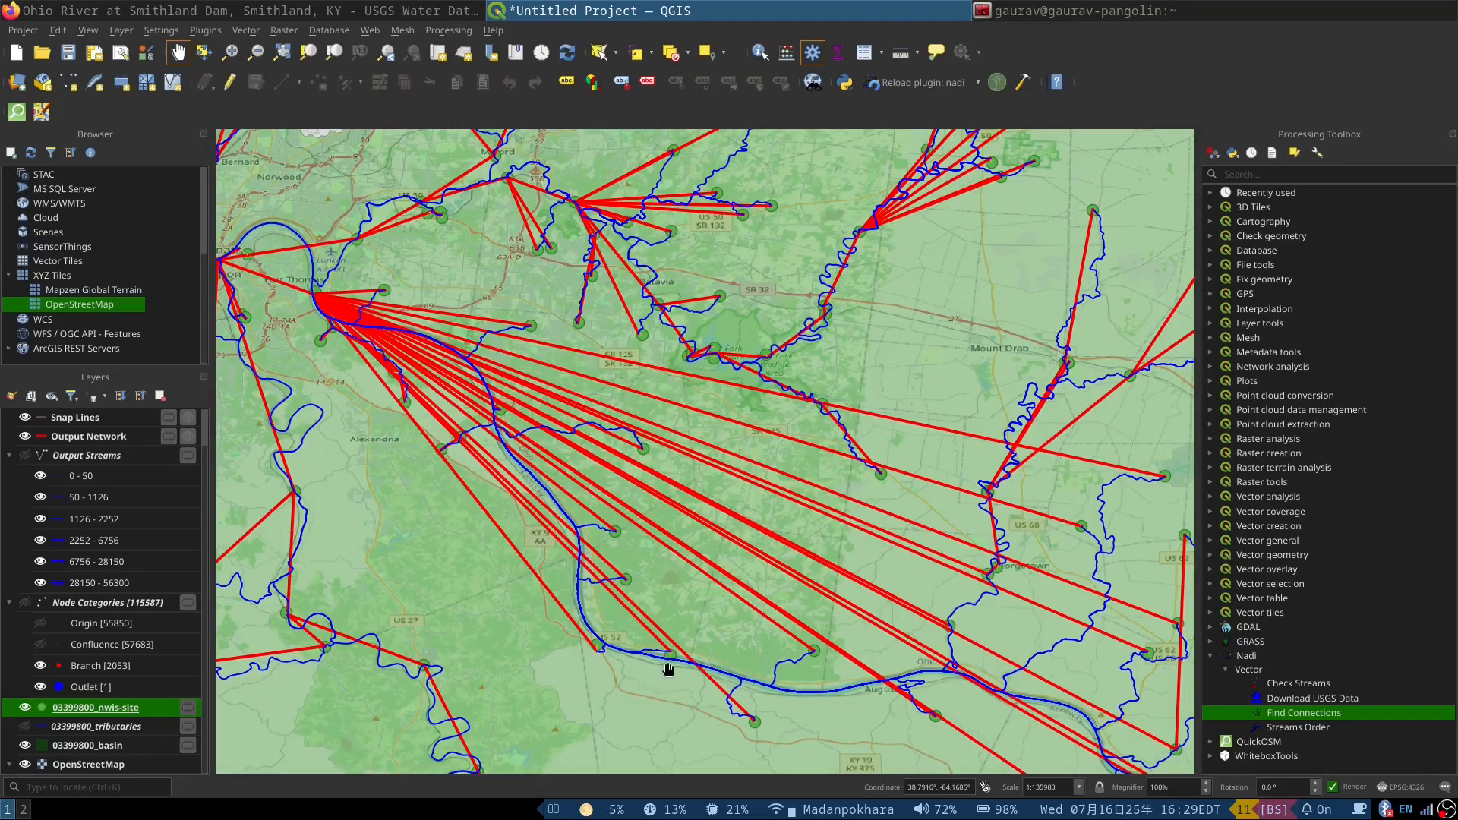
Step: Show the 03399800_tributaries layer around the green site point beside the Ohio River dam west of Chilo
{"action": "scroll", "coordinate": [668, 669], "scroll_direction": "up", "scroll_amount": 4}
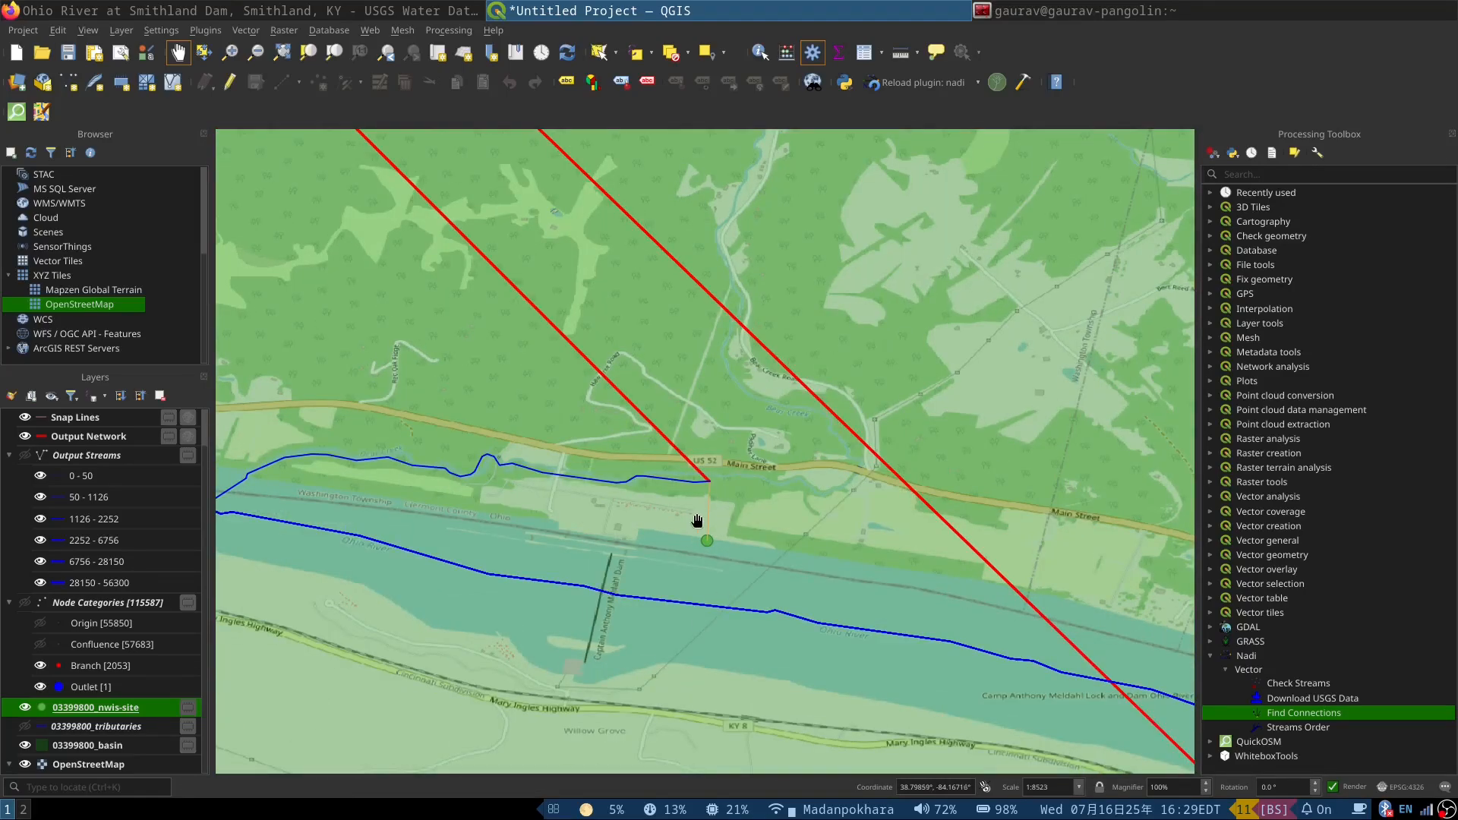
{"action": "scroll", "coordinate": [716, 565], "scroll_direction": "up", "scroll_amount": 1}
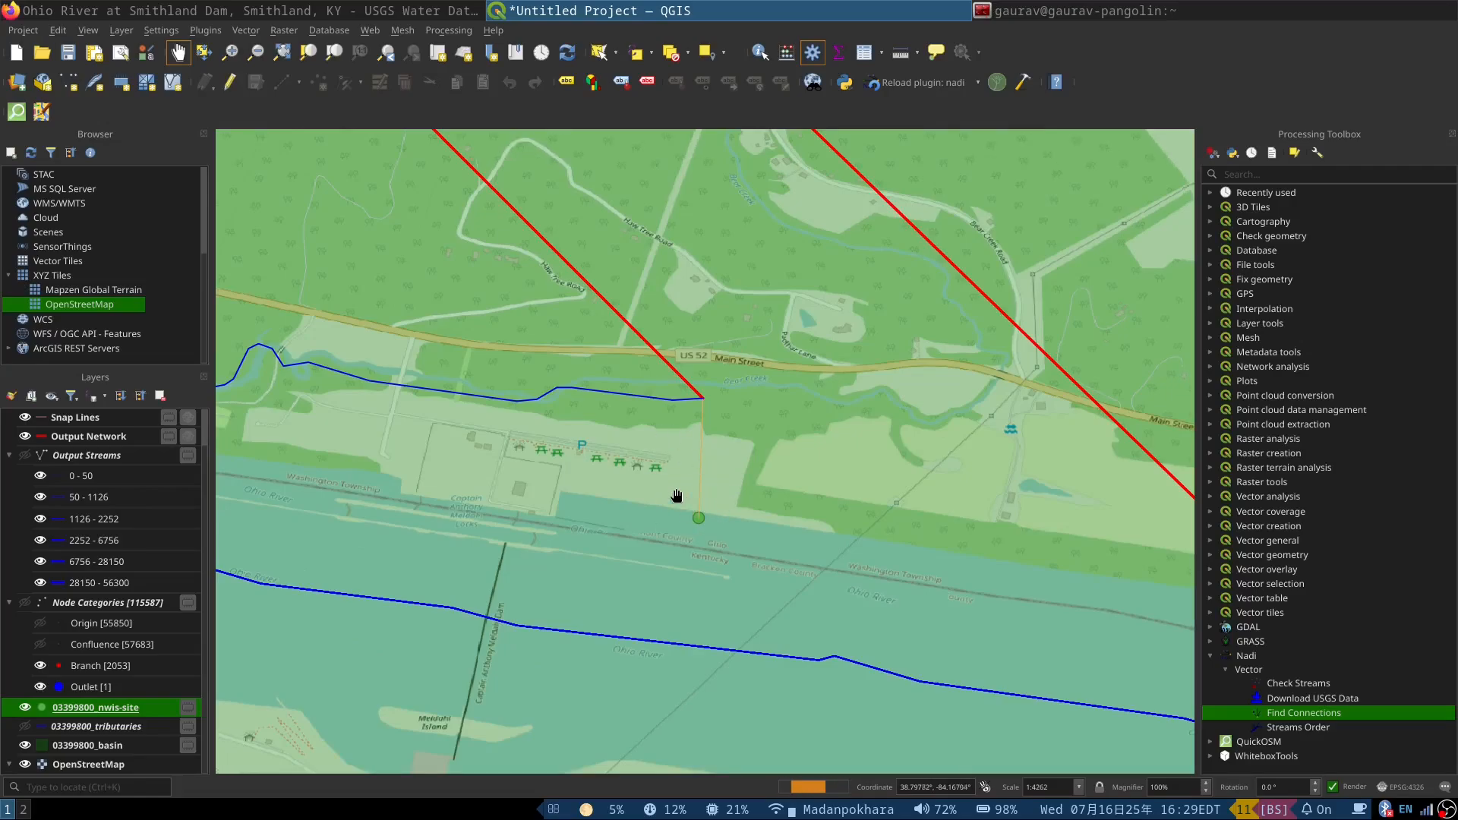
{"action": "left_click_drag", "start_coordinate": [748, 590], "coordinate": [622, 554]}
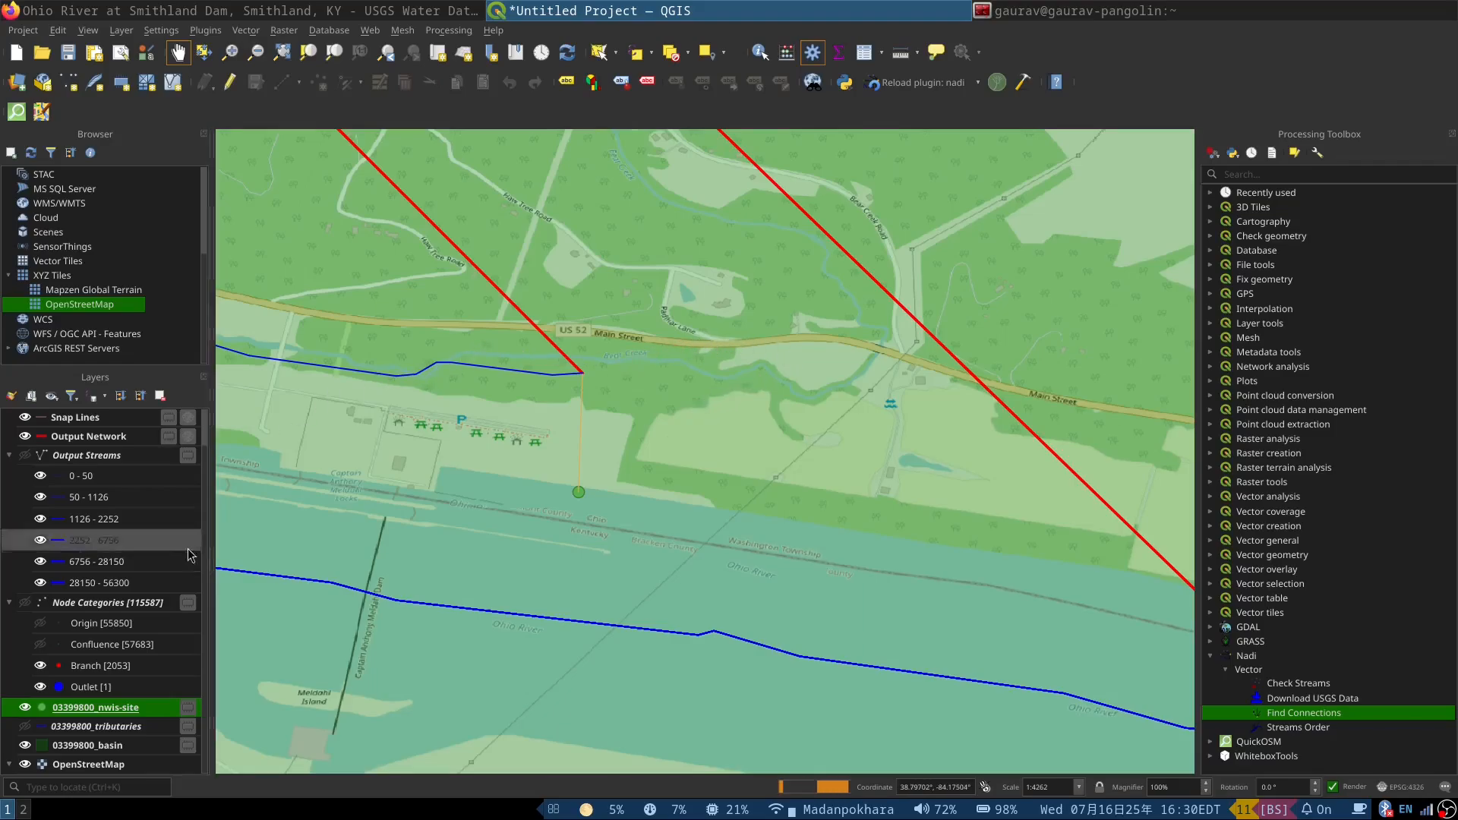
{"action": "left_click", "coordinate": [19, 728]}
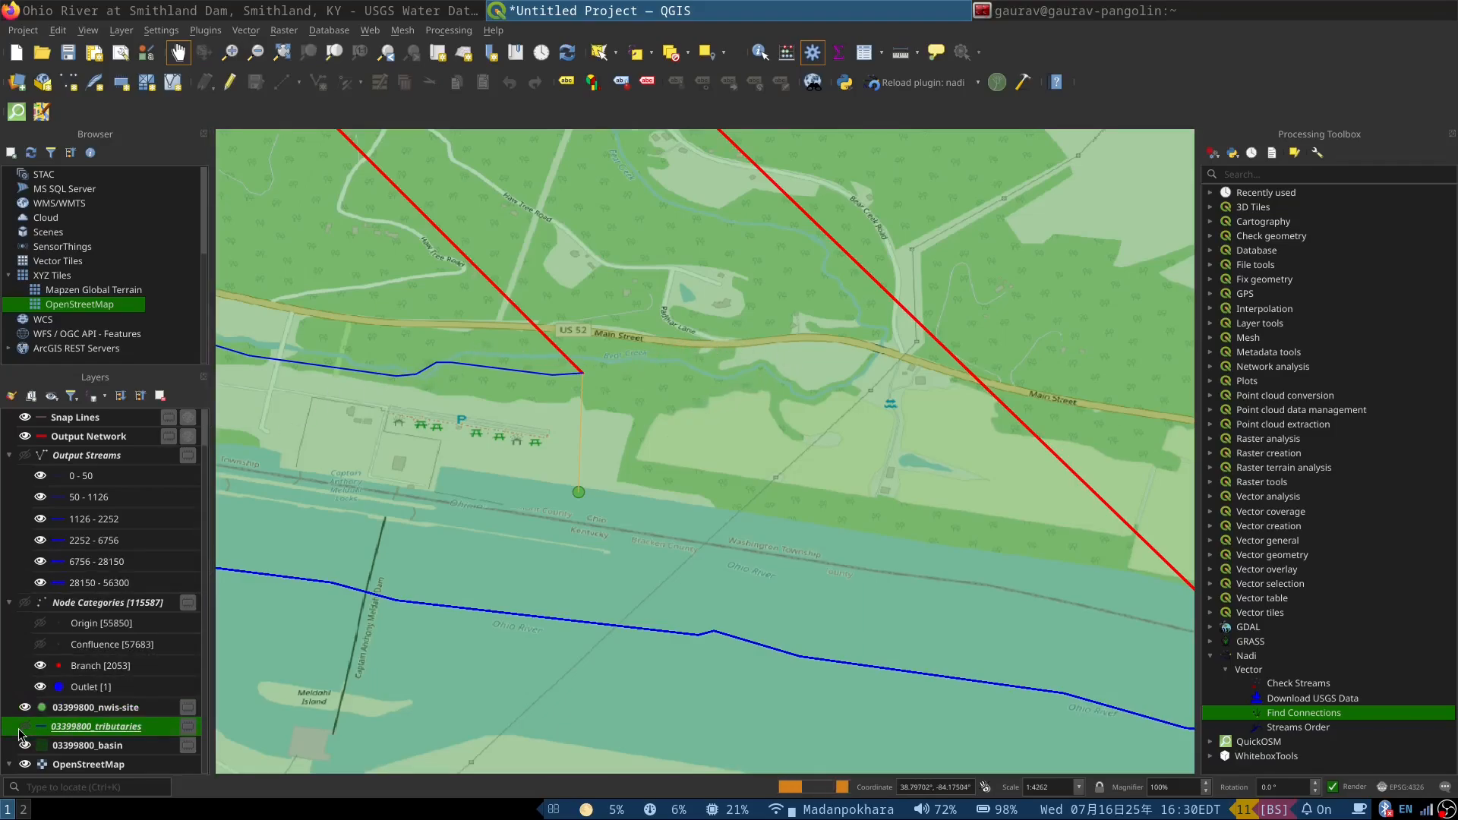
{"action": "left_click", "coordinate": [24, 728]}
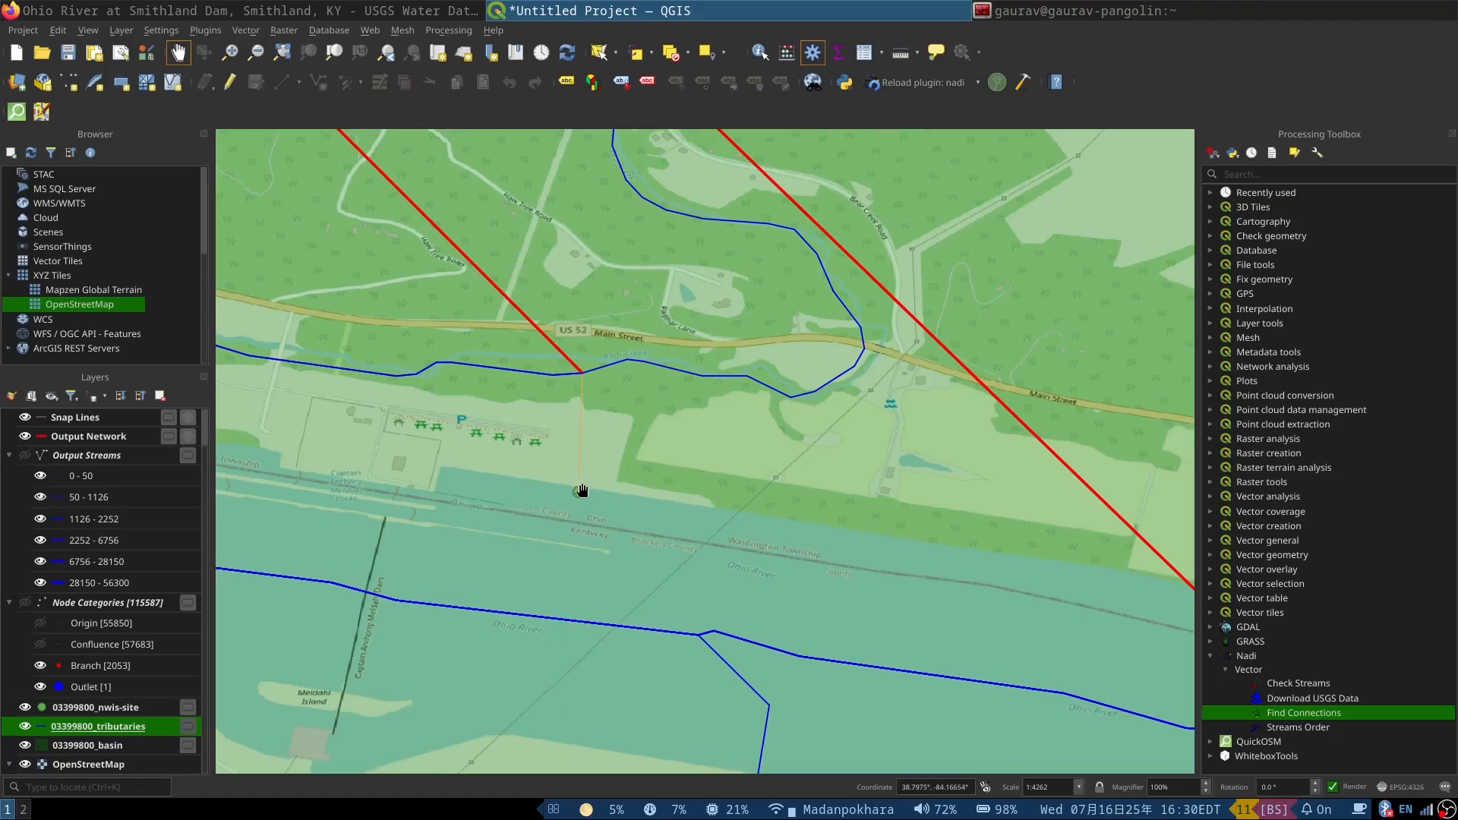
Step: Examine how the site points near Chilo and Neville snap to nearby tributaries instead of the Ohio River
{"action": "scroll", "coordinate": [582, 491], "scroll_direction": "down", "scroll_amount": 1}
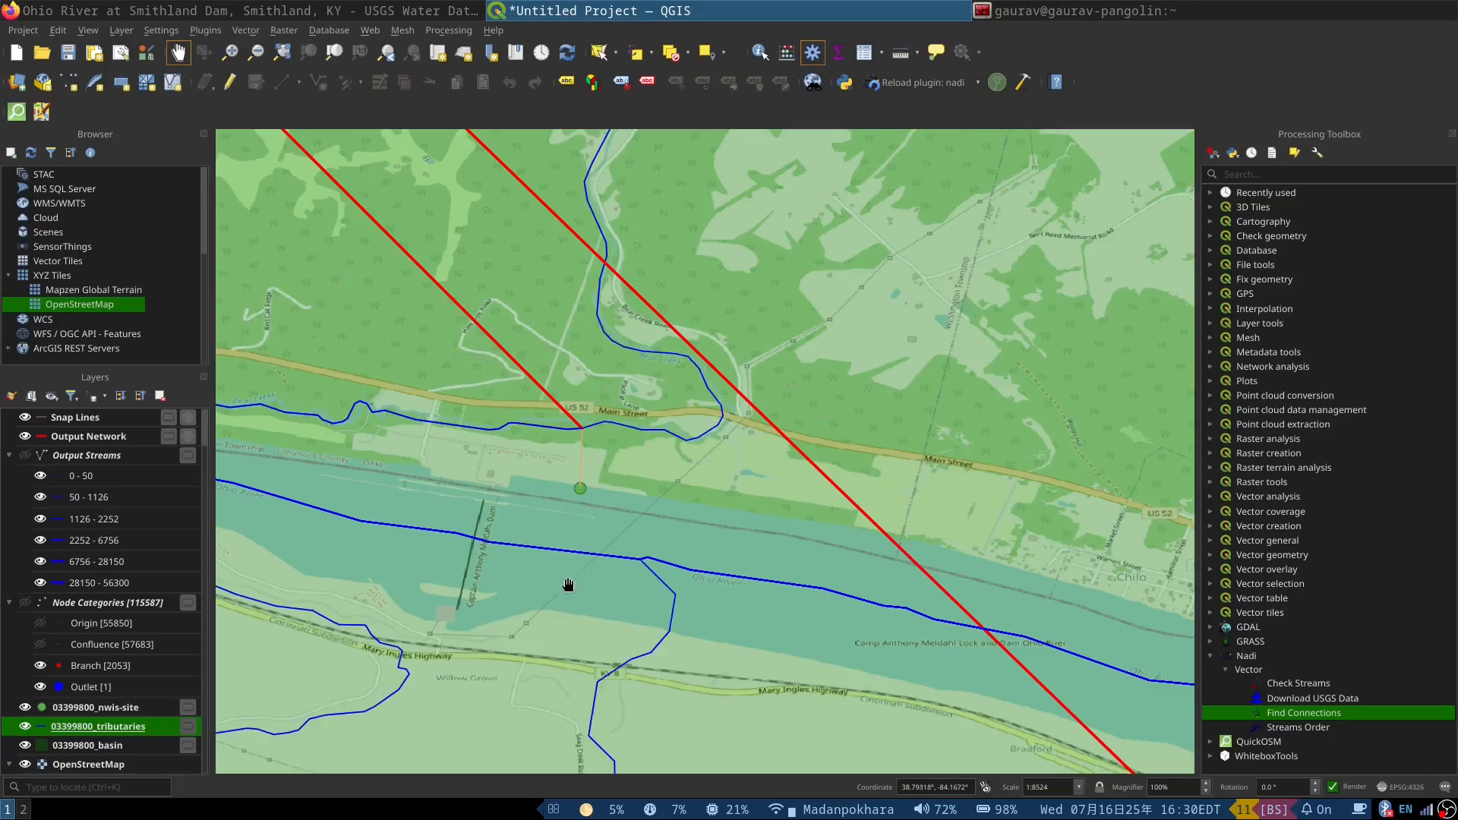
{"action": "scroll", "coordinate": [568, 584], "scroll_direction": "down", "scroll_amount": 1}
{"action": "scroll", "coordinate": [524, 558], "scroll_direction": "down", "scroll_amount": 1}
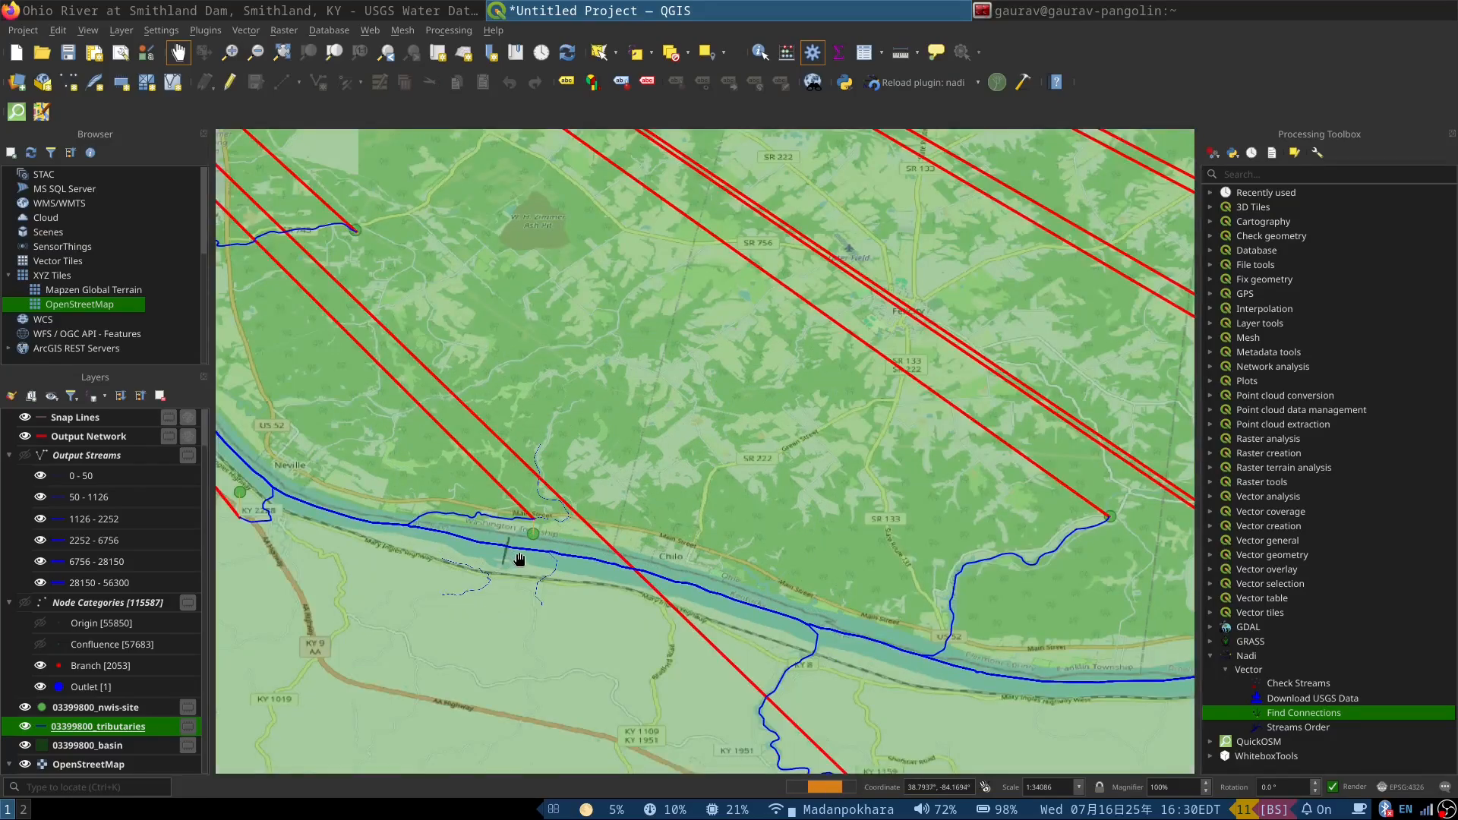
{"action": "scroll", "coordinate": [519, 560], "scroll_direction": "up", "scroll_amount": 1}
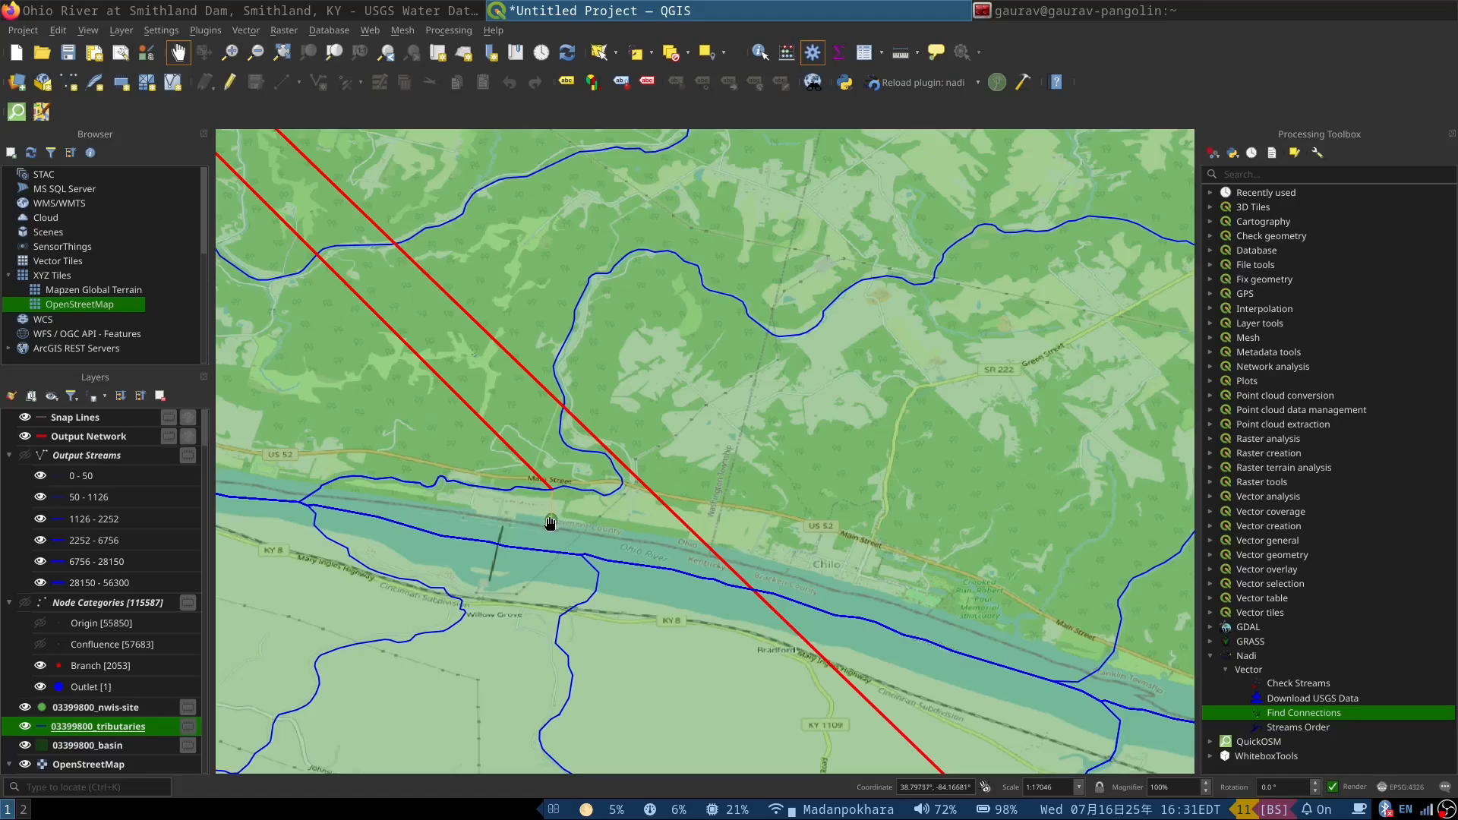
{"action": "scroll", "coordinate": [552, 524], "scroll_direction": "down", "scroll_amount": 1}
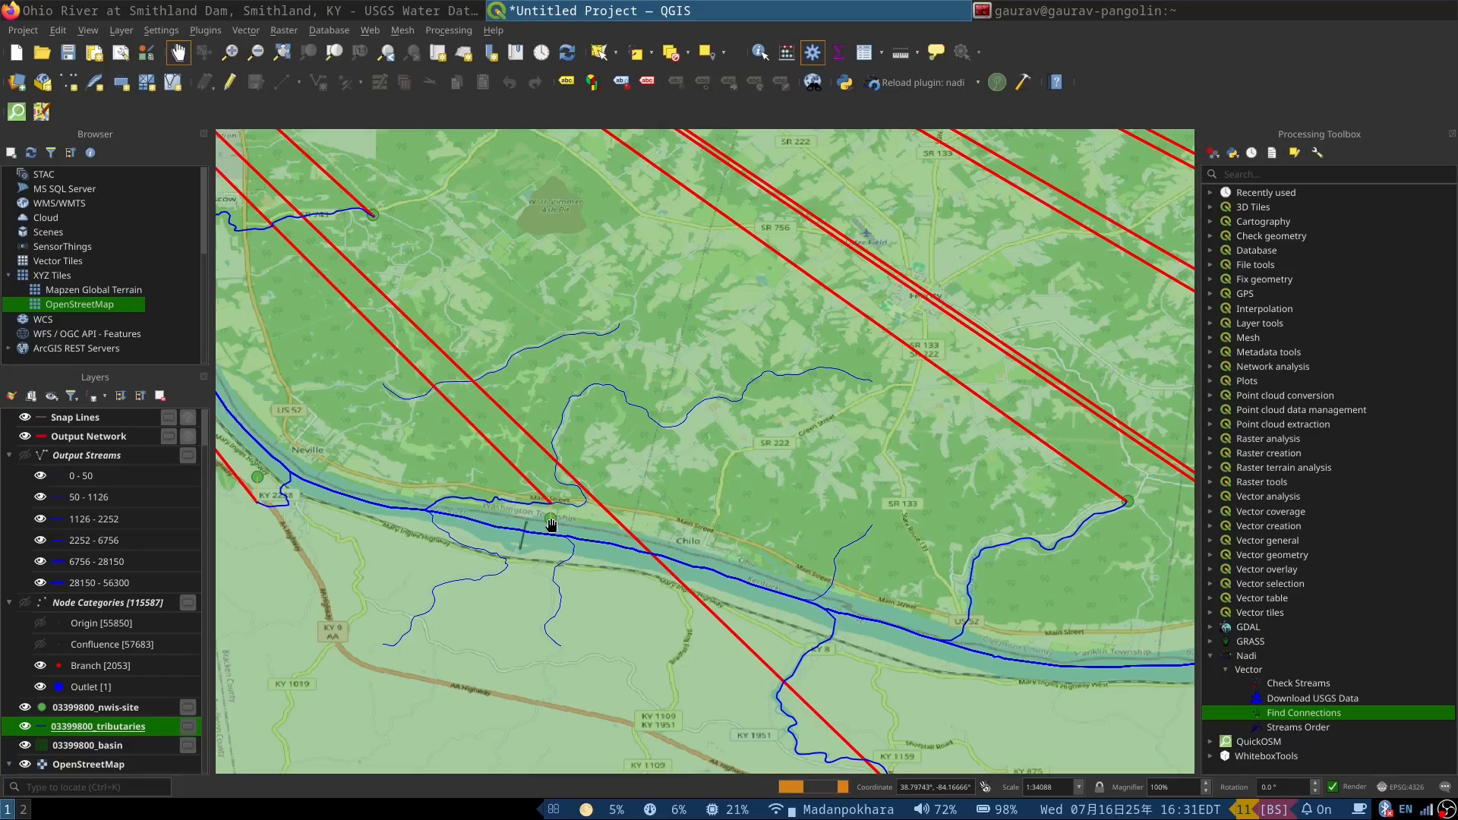
{"action": "scroll", "coordinate": [547, 511], "scroll_direction": "down", "scroll_amount": 1}
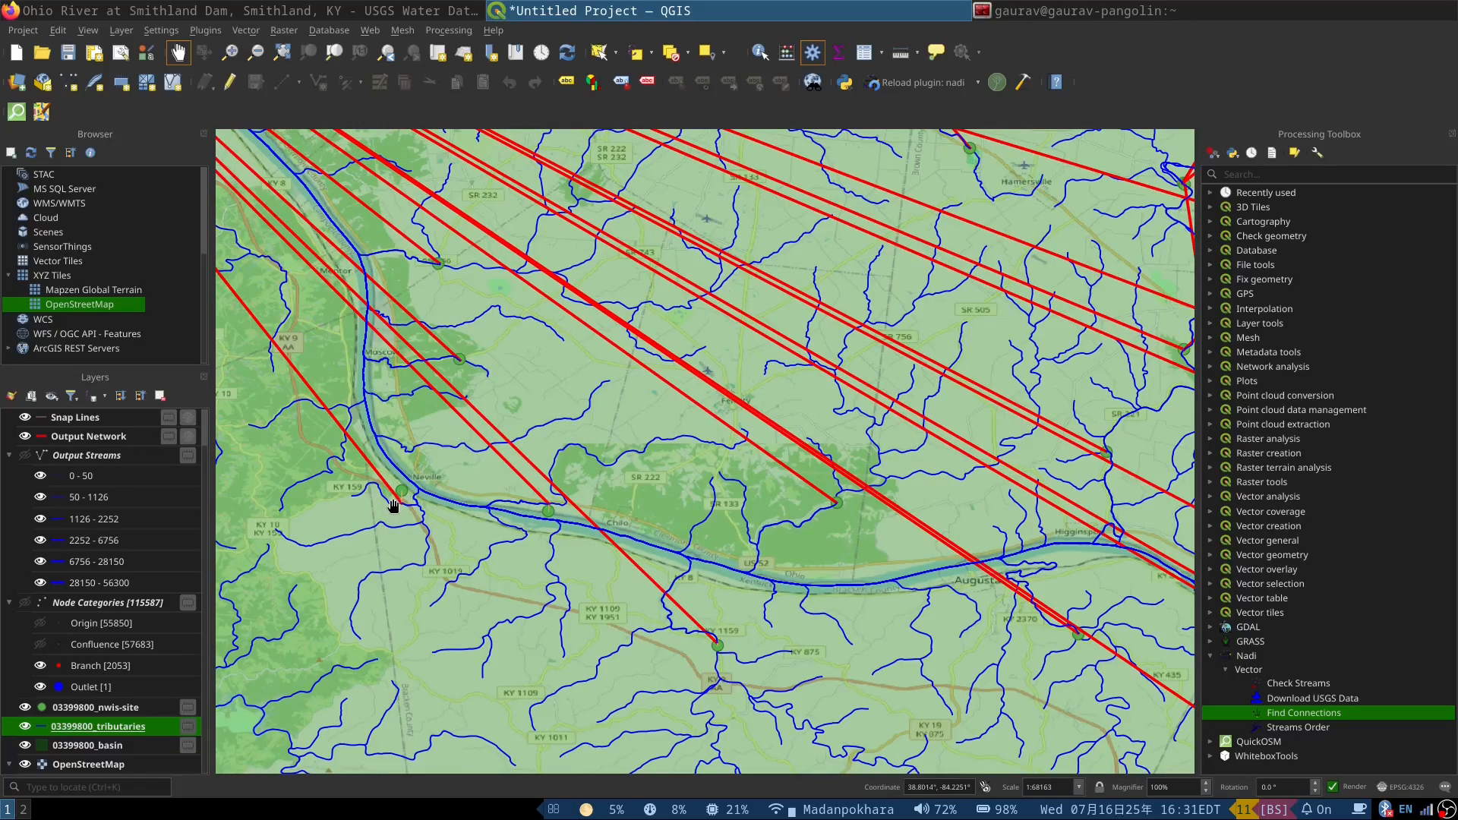
{"action": "scroll", "coordinate": [394, 505], "scroll_direction": "up", "scroll_amount": 4}
{"action": "scroll", "coordinate": [394, 506], "scroll_direction": "down", "scroll_amount": 1}
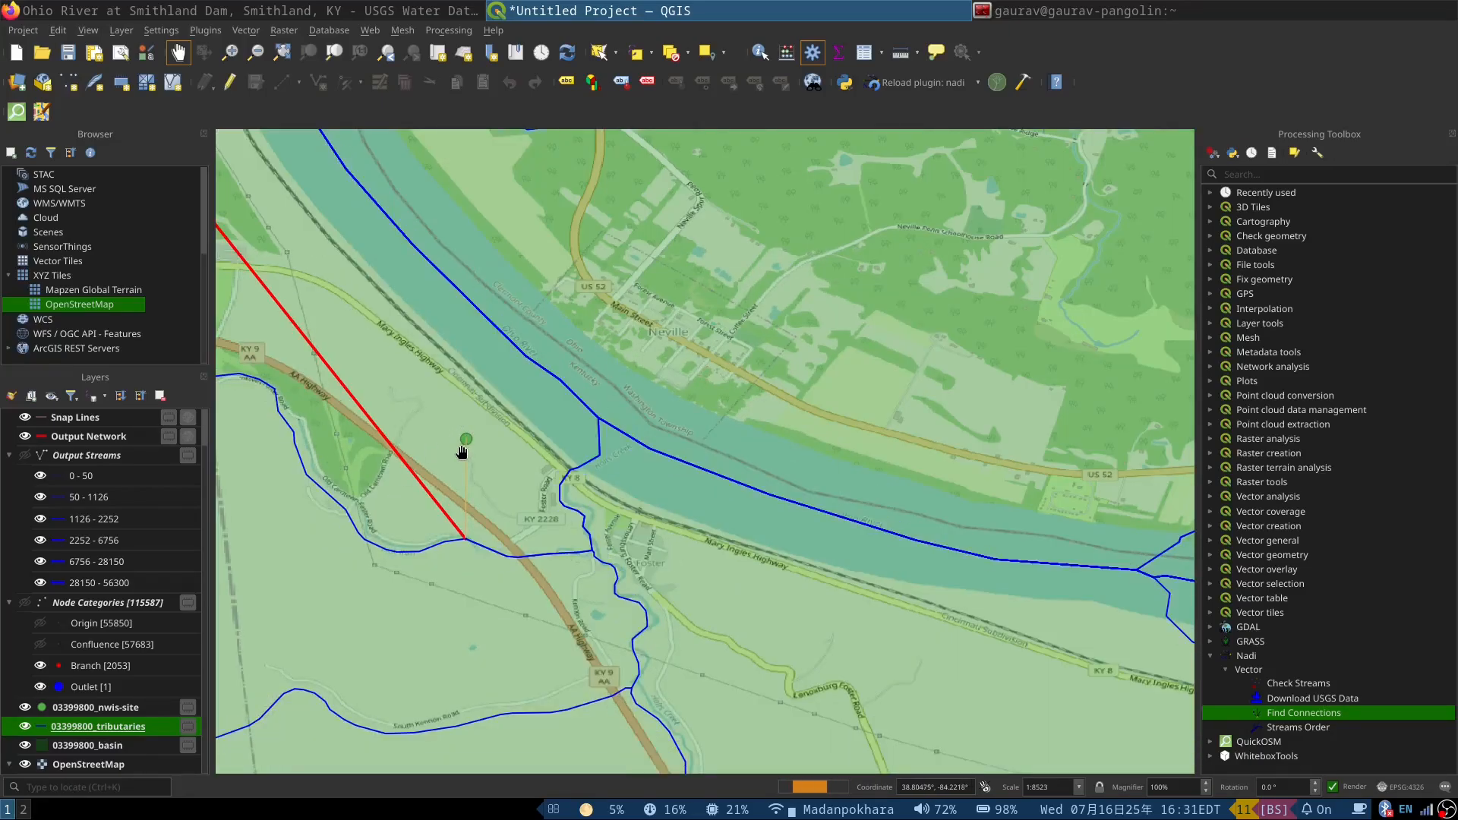
{"action": "scroll", "coordinate": [468, 444], "scroll_direction": "down", "scroll_amount": 2}
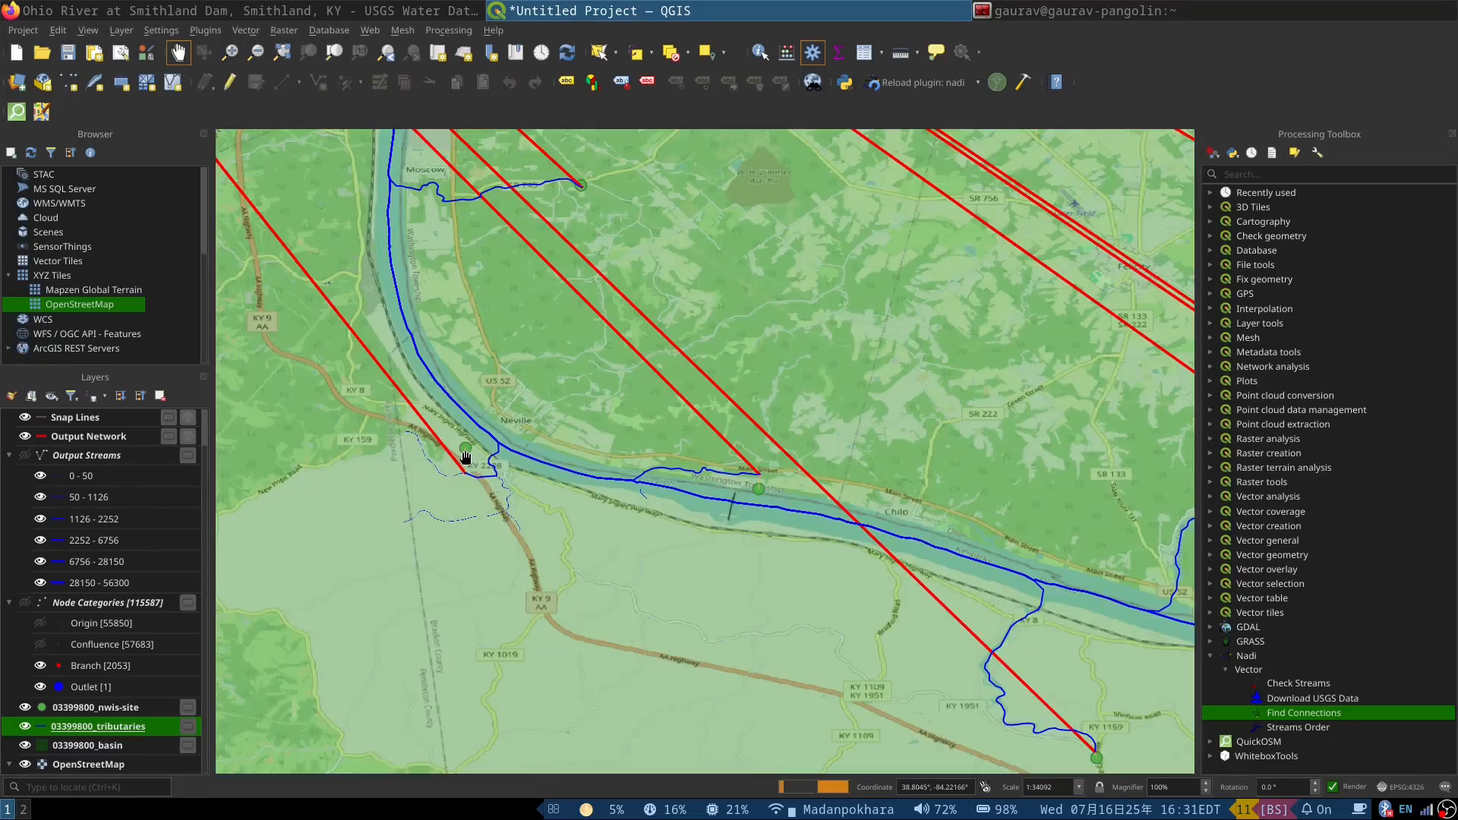
{"action": "scroll", "coordinate": [559, 496], "scroll_direction": "down", "scroll_amount": 1}
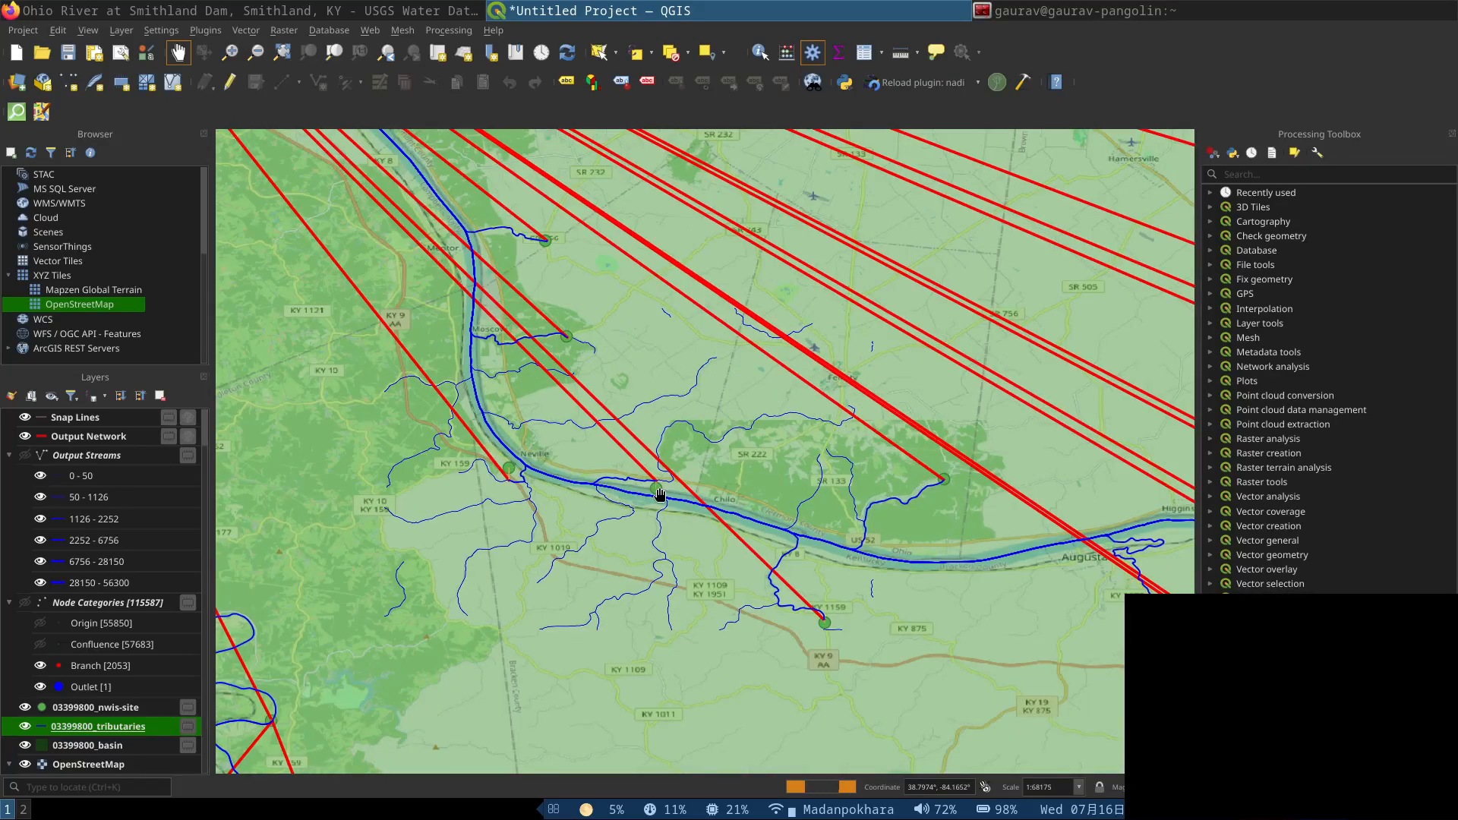
Step: Compare the site connections with the full tributary network along the Ohio River between New Richmond, Chilo and Augusta
{"action": "scroll", "coordinate": [658, 496], "scroll_direction": "up", "scroll_amount": 1}
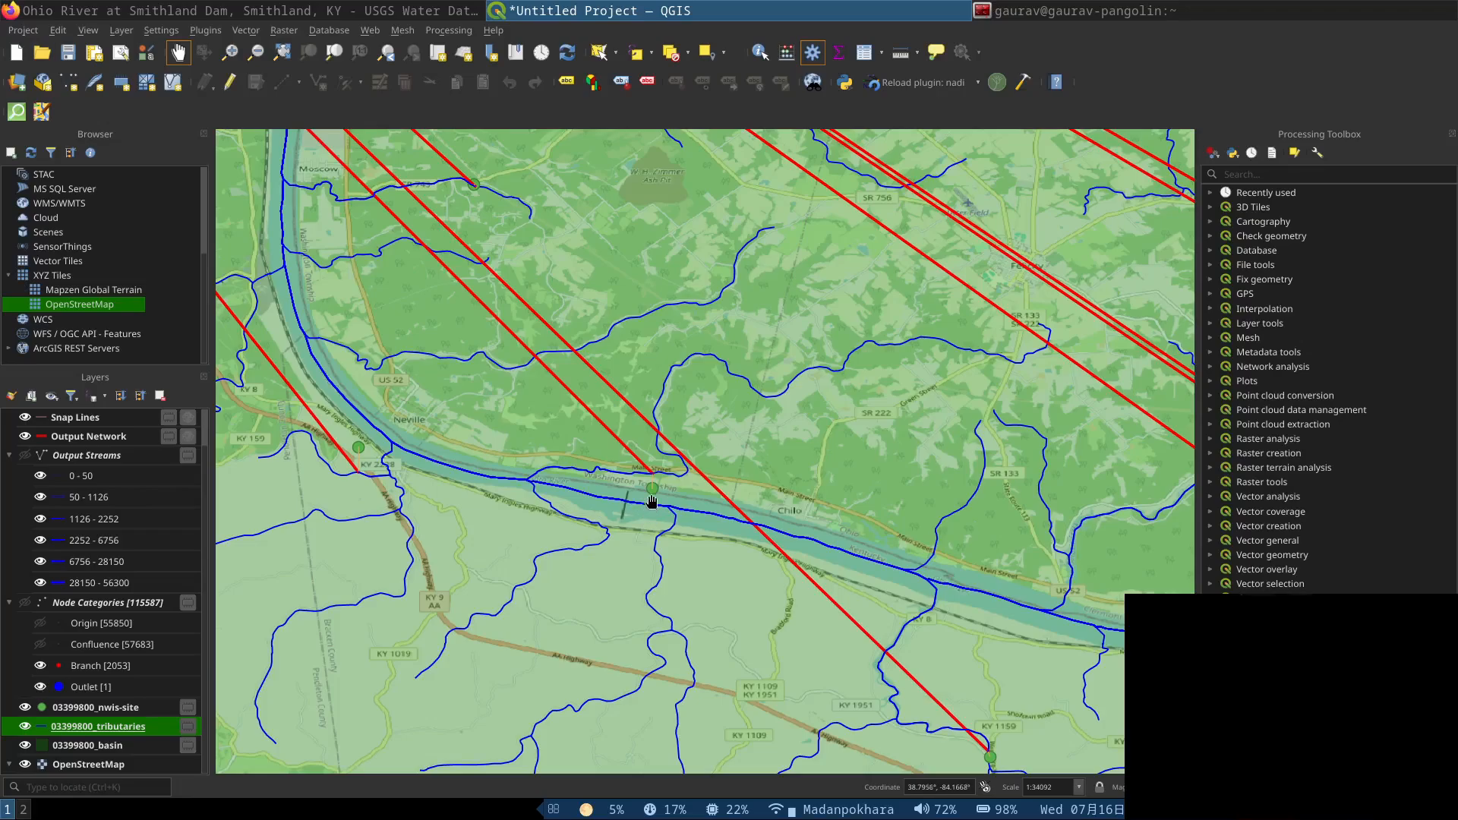
{"action": "scroll", "coordinate": [645, 500], "scroll_direction": "down", "scroll_amount": 1}
{"action": "scroll", "coordinate": [466, 495], "scroll_direction": "down", "scroll_amount": 1}
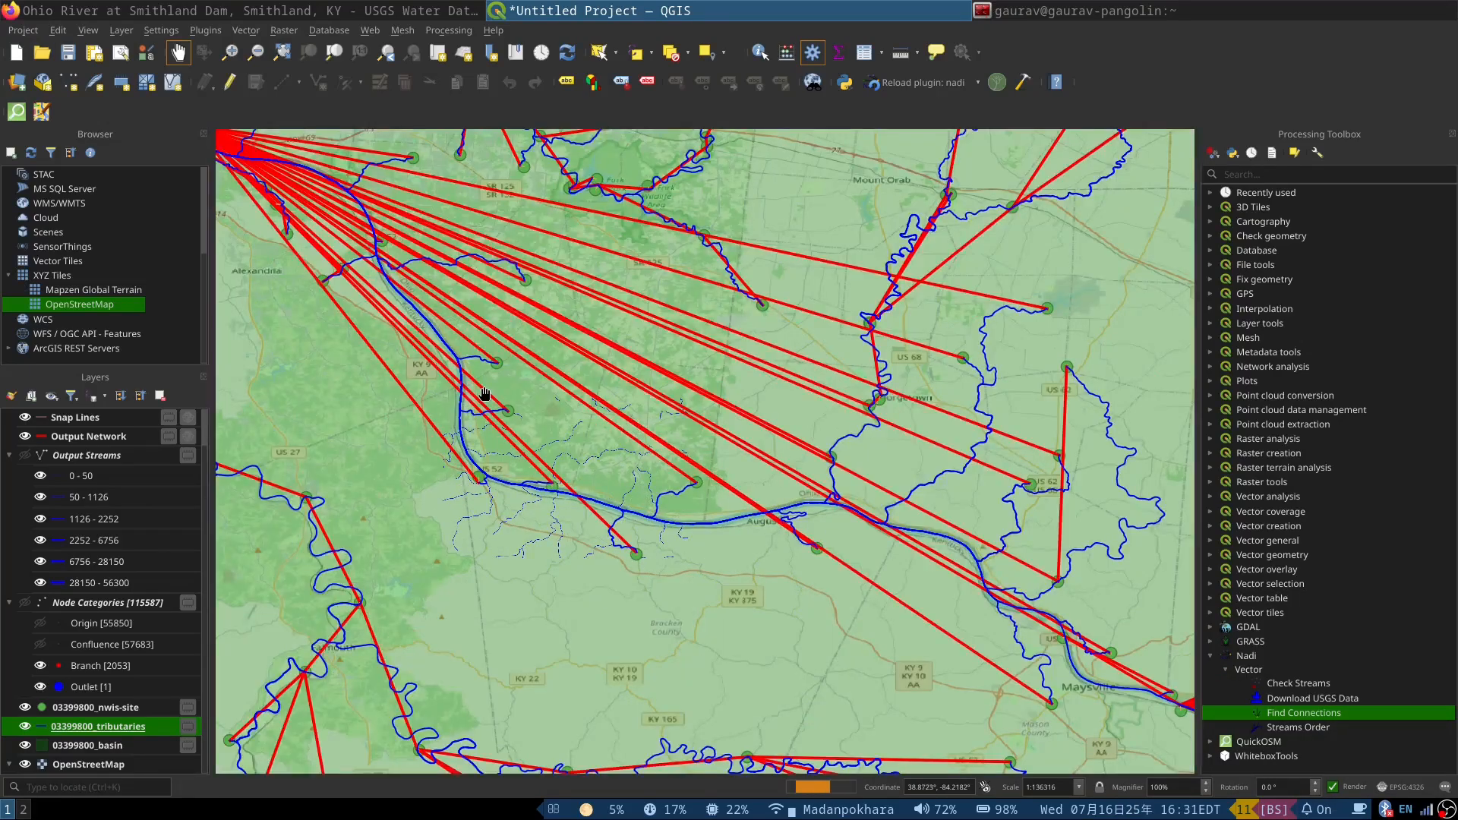
{"action": "scroll", "coordinate": [486, 393], "scroll_direction": "up", "scroll_amount": 2}
{"action": "scroll", "coordinate": [566, 420], "scroll_direction": "down", "scroll_amount": 1}
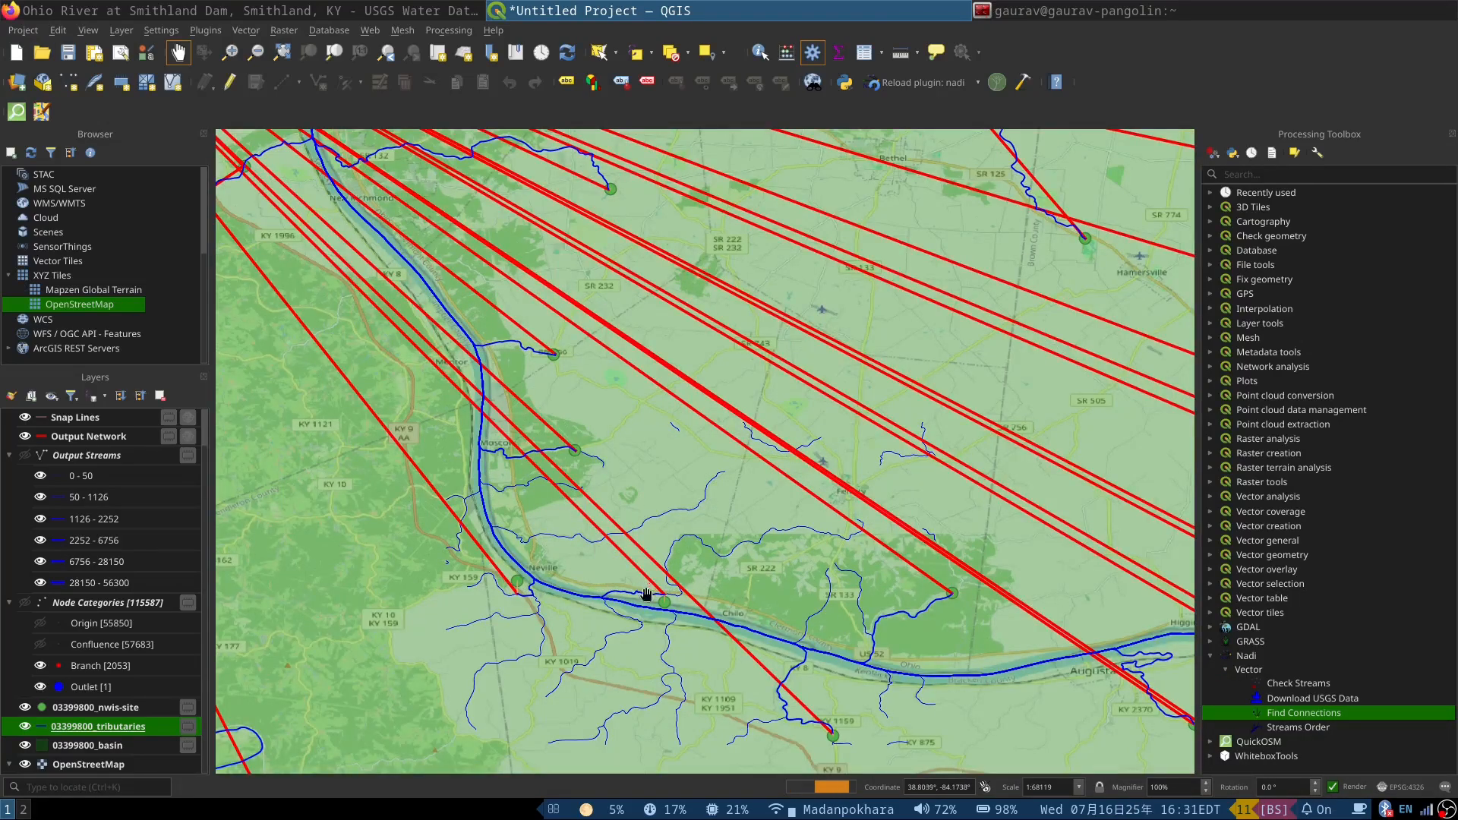
{"action": "left_click_drag", "start_coordinate": [826, 506], "coordinate": [734, 477]}
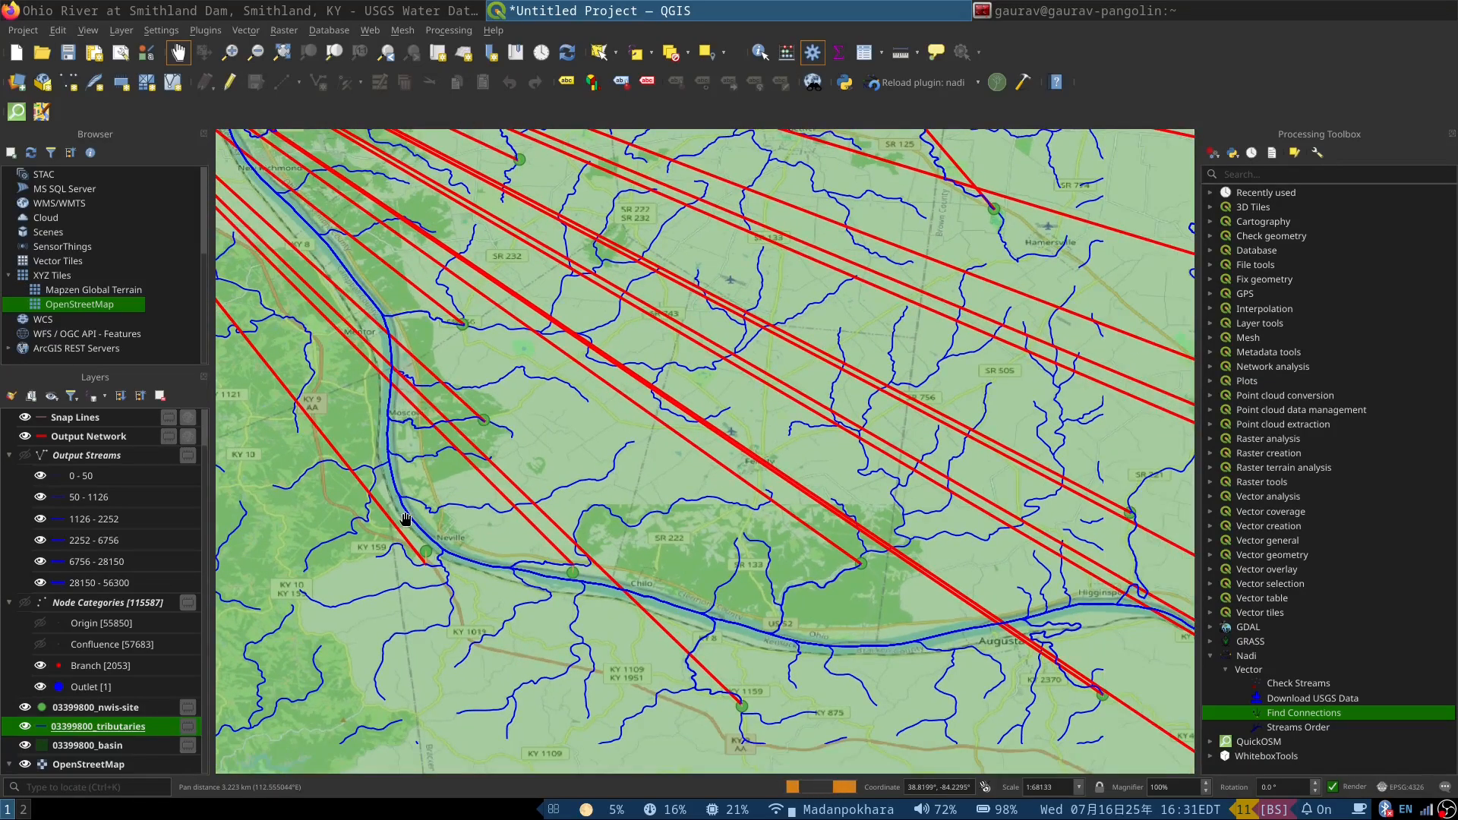
Step: Hide the 03399800_tributaries layer and recheck the site connections along the Ohio River around Chilo and Augusta
{"action": "left_click", "coordinate": [25, 730]}
{"action": "scroll", "coordinate": [554, 573], "scroll_direction": "up", "scroll_amount": 2}
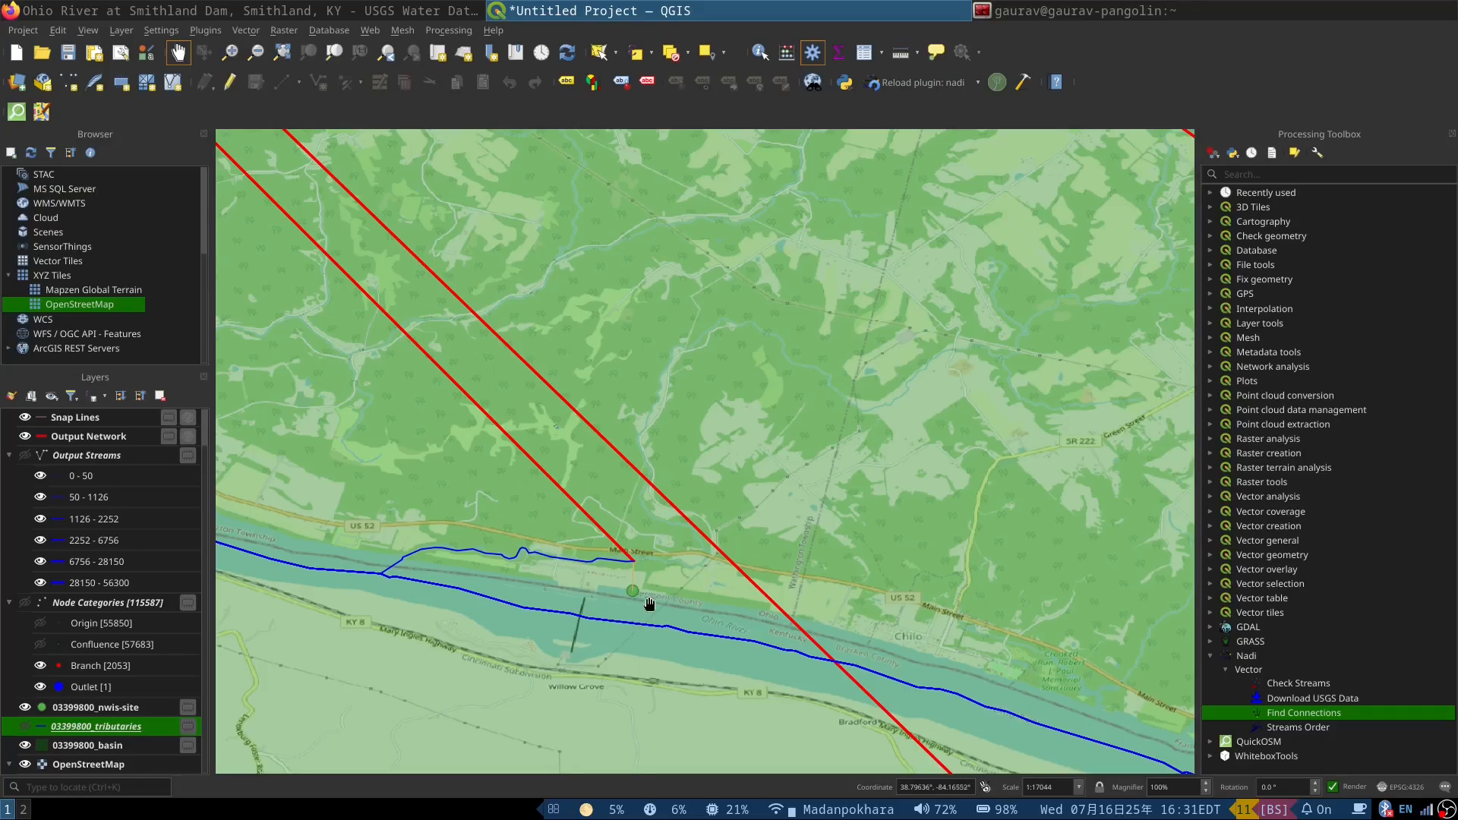
{"action": "scroll", "coordinate": [586, 498], "scroll_direction": "down", "scroll_amount": 3}
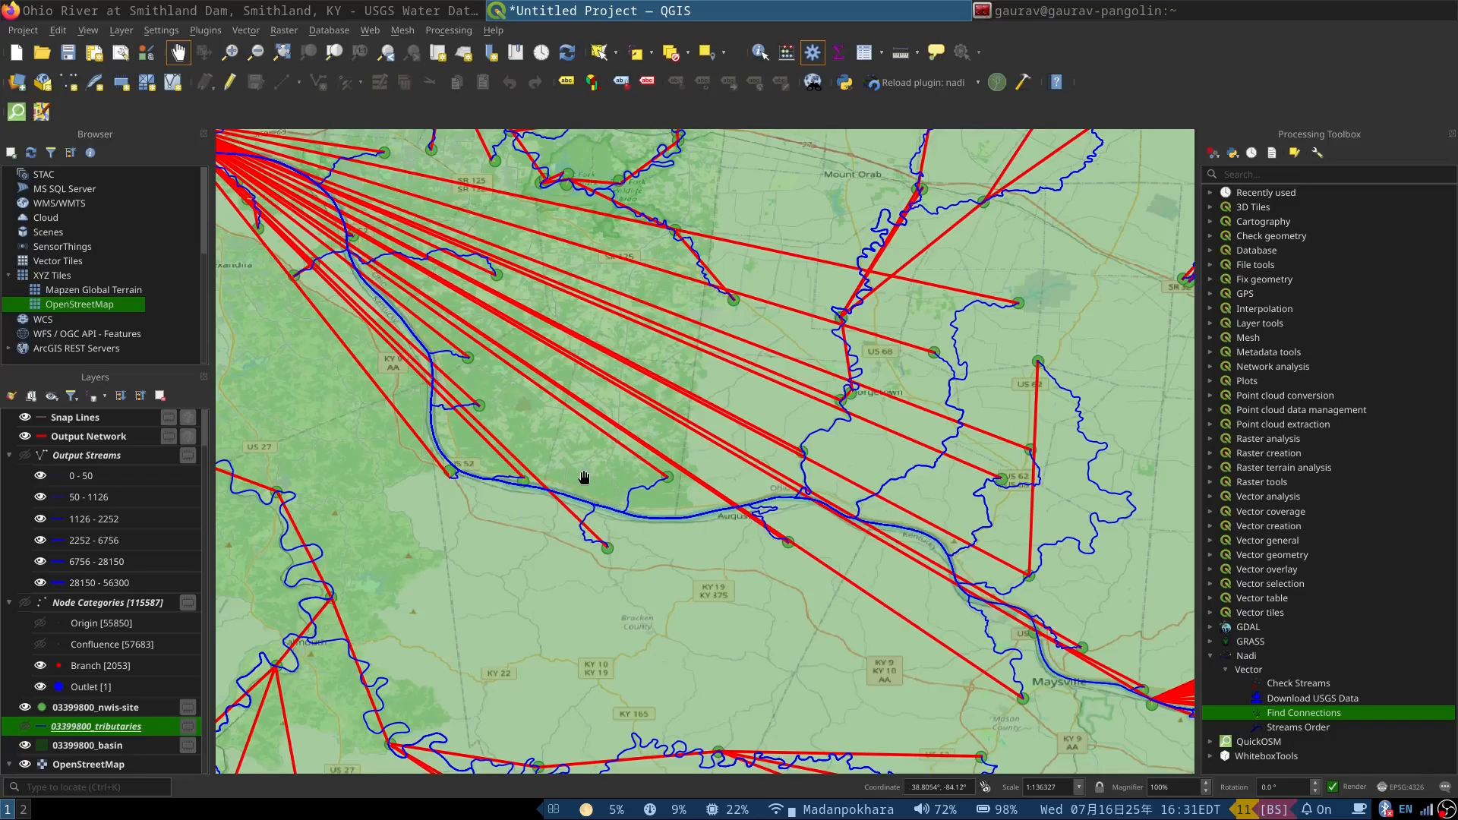
{"action": "scroll", "coordinate": [578, 476], "scroll_direction": "up", "scroll_amount": 1}
{"action": "scroll", "coordinate": [805, 547], "scroll_direction": "down", "scroll_amount": 1}
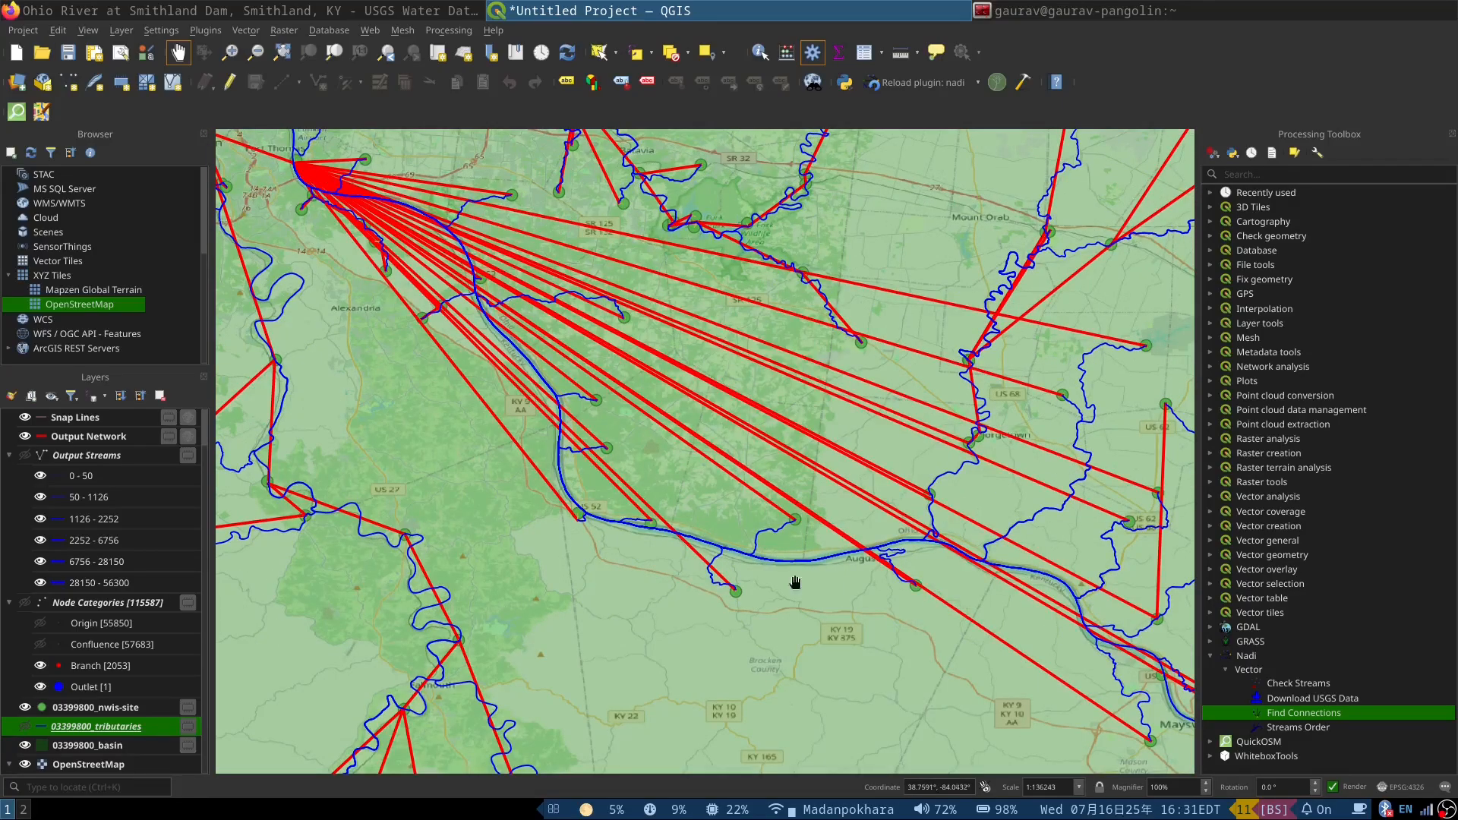
Step: Inspect the site connections along the streams from Columbia through Connersville to Waterloo, including the site point southwest of Waterloo
{"action": "scroll", "coordinate": [805, 577], "scroll_direction": "down", "scroll_amount": 2}
{"action": "scroll", "coordinate": [848, 544], "scroll_direction": "down", "scroll_amount": 1}
{"action": "scroll", "coordinate": [569, 448], "scroll_direction": "up", "scroll_amount": 2}
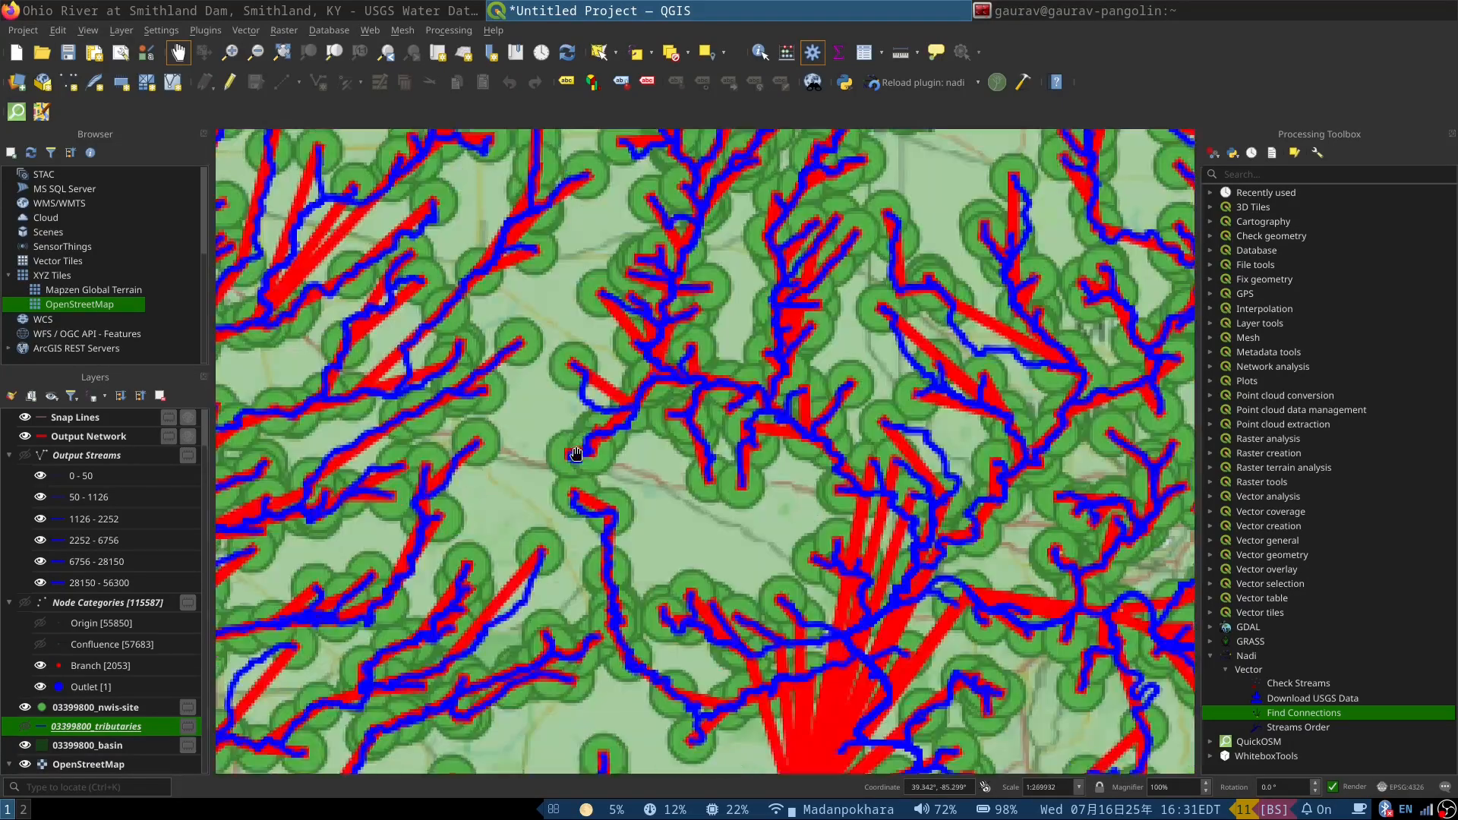
{"action": "scroll", "coordinate": [670, 278], "scroll_direction": "up", "scroll_amount": 3}
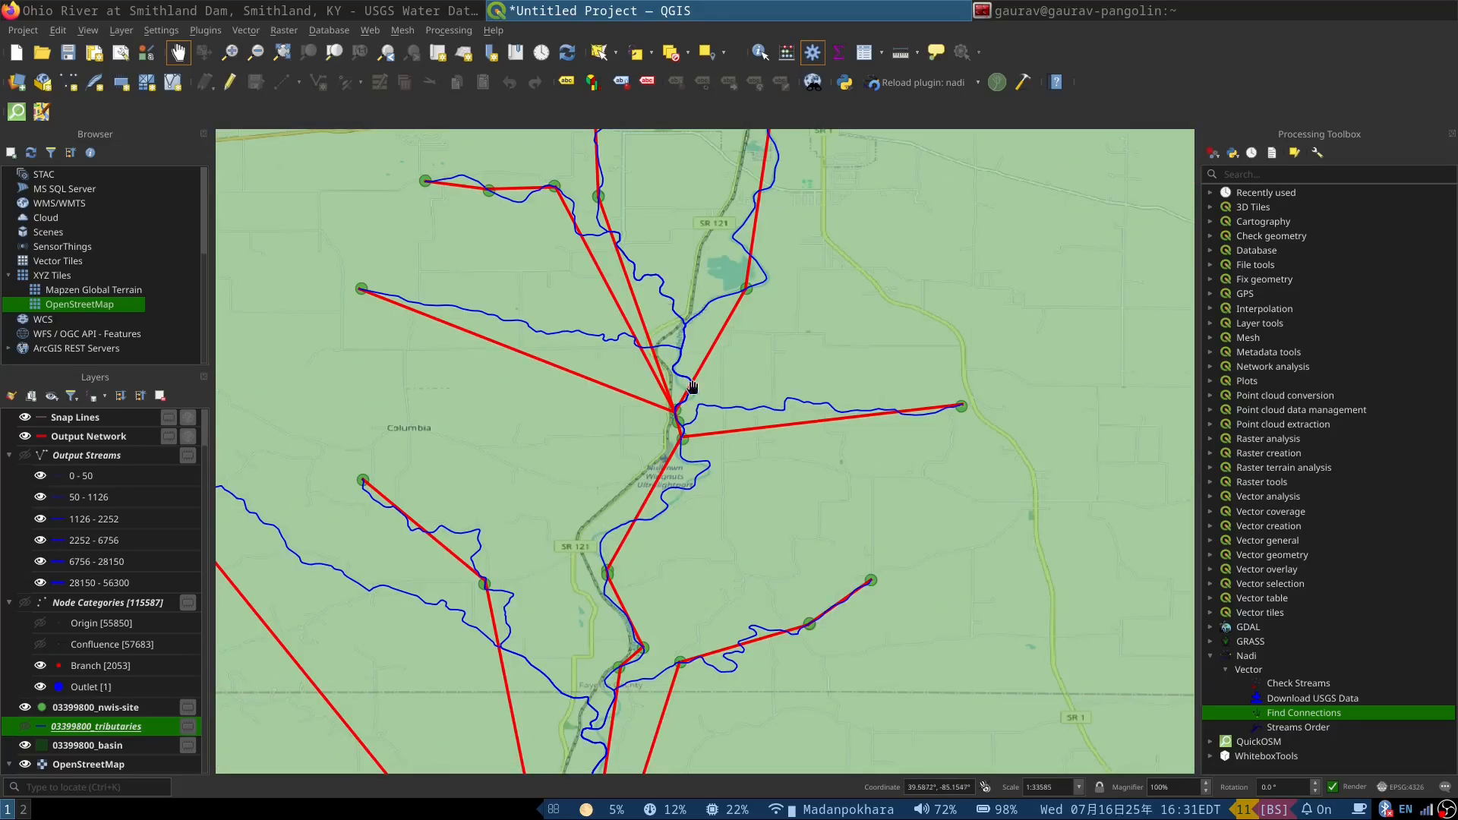
{"action": "scroll", "coordinate": [645, 437], "scroll_direction": "down", "scroll_amount": 1}
{"action": "left_click_drag", "start_coordinate": [737, 250], "coordinate": [643, 557]}
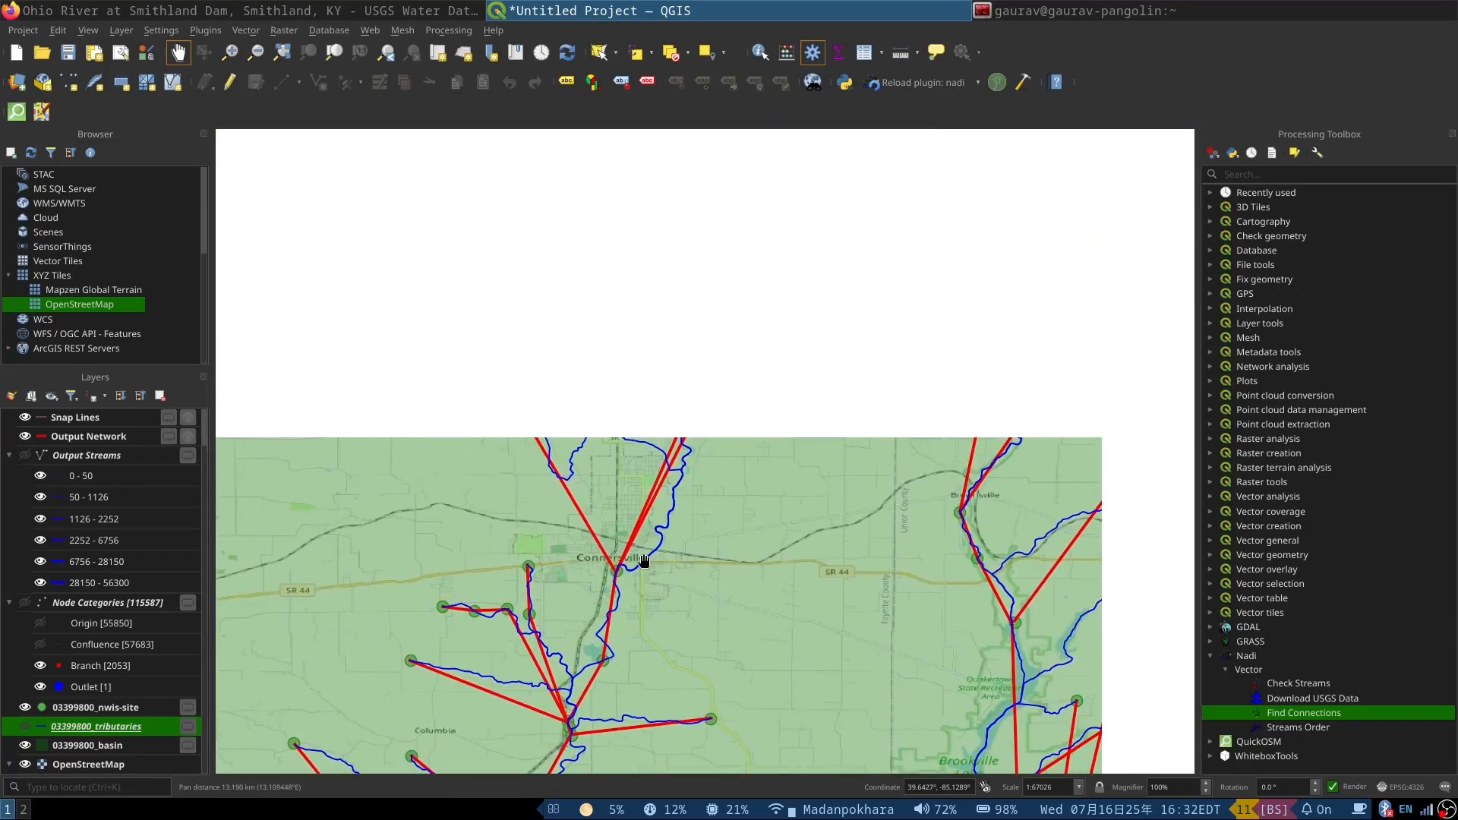
{"action": "scroll", "coordinate": [718, 393], "scroll_direction": "up", "scroll_amount": 3}
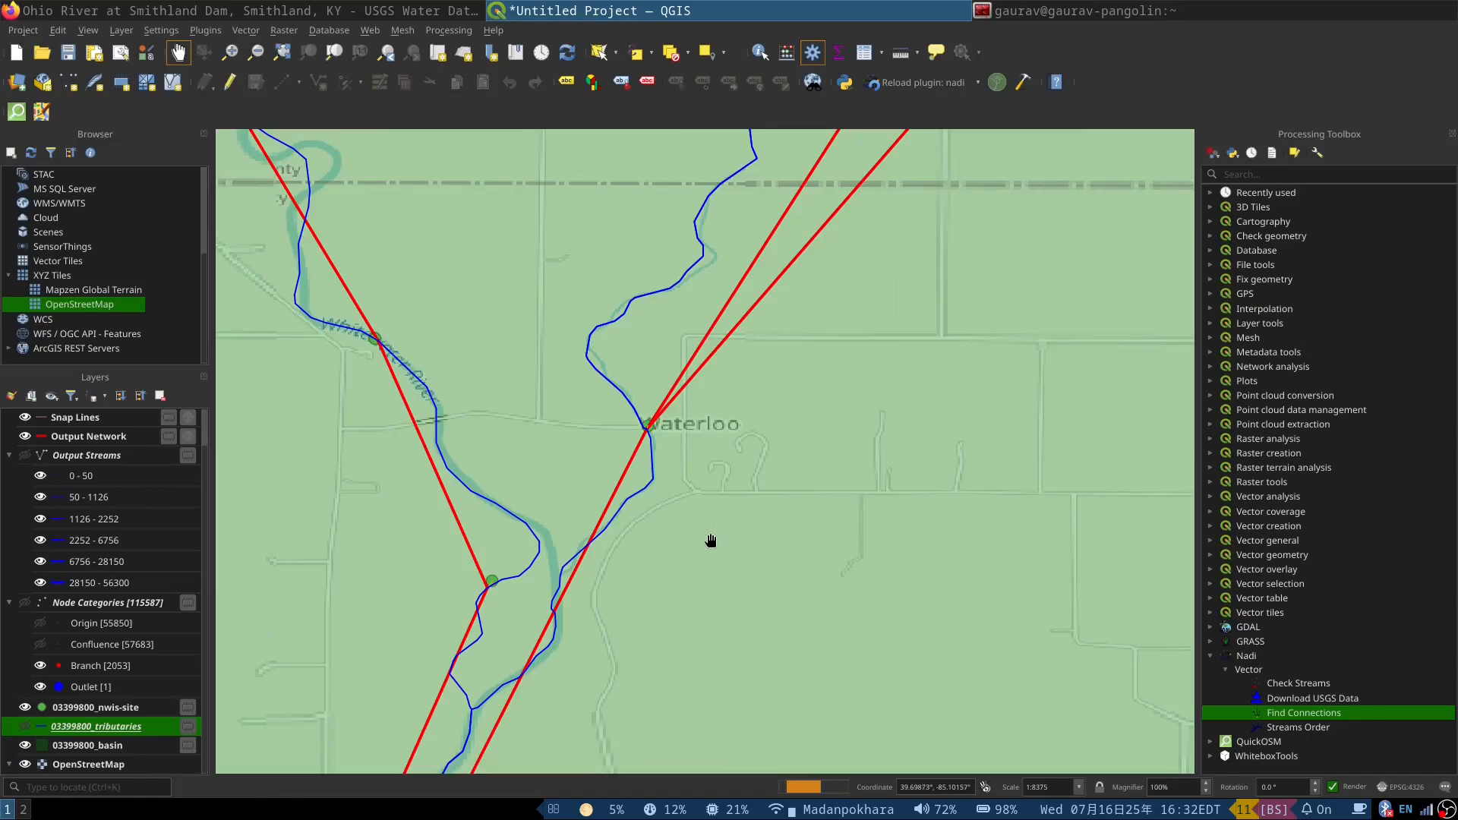
{"action": "scroll", "coordinate": [481, 585], "scroll_direction": "up", "scroll_amount": 2}
{"action": "scroll", "coordinate": [598, 590], "scroll_direction": "down", "scroll_amount": 2}
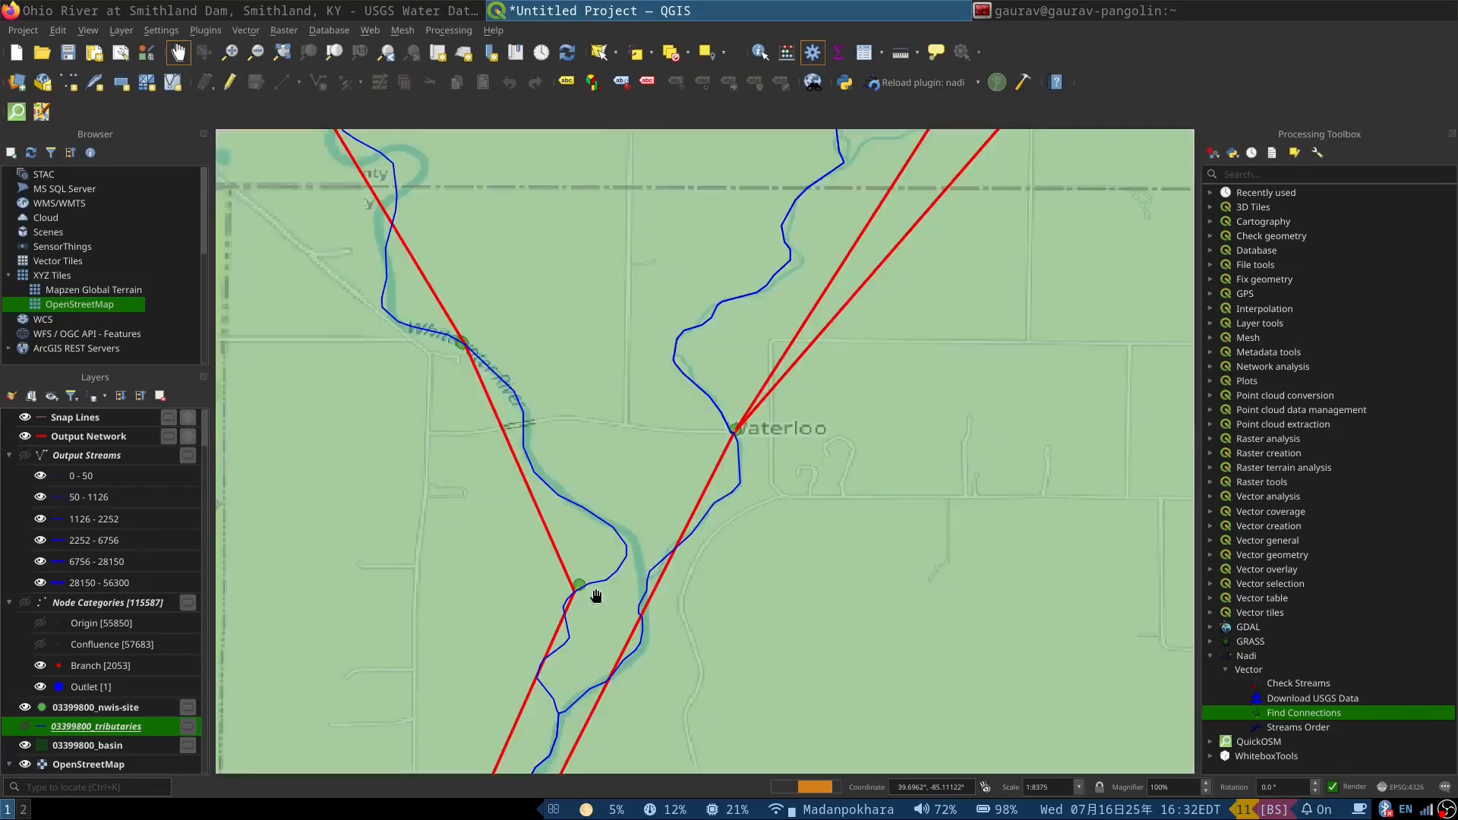
Step: Follow the streams upstream from Waterloo to Centerville, checking how the red connections link successive site points
{"action": "scroll", "coordinate": [562, 627], "scroll_direction": "down", "scroll_amount": 1}
{"action": "left_click_drag", "start_coordinate": [723, 388], "coordinate": [581, 757]}
{"action": "left_click_drag", "start_coordinate": [433, 623], "coordinate": [688, 470]}
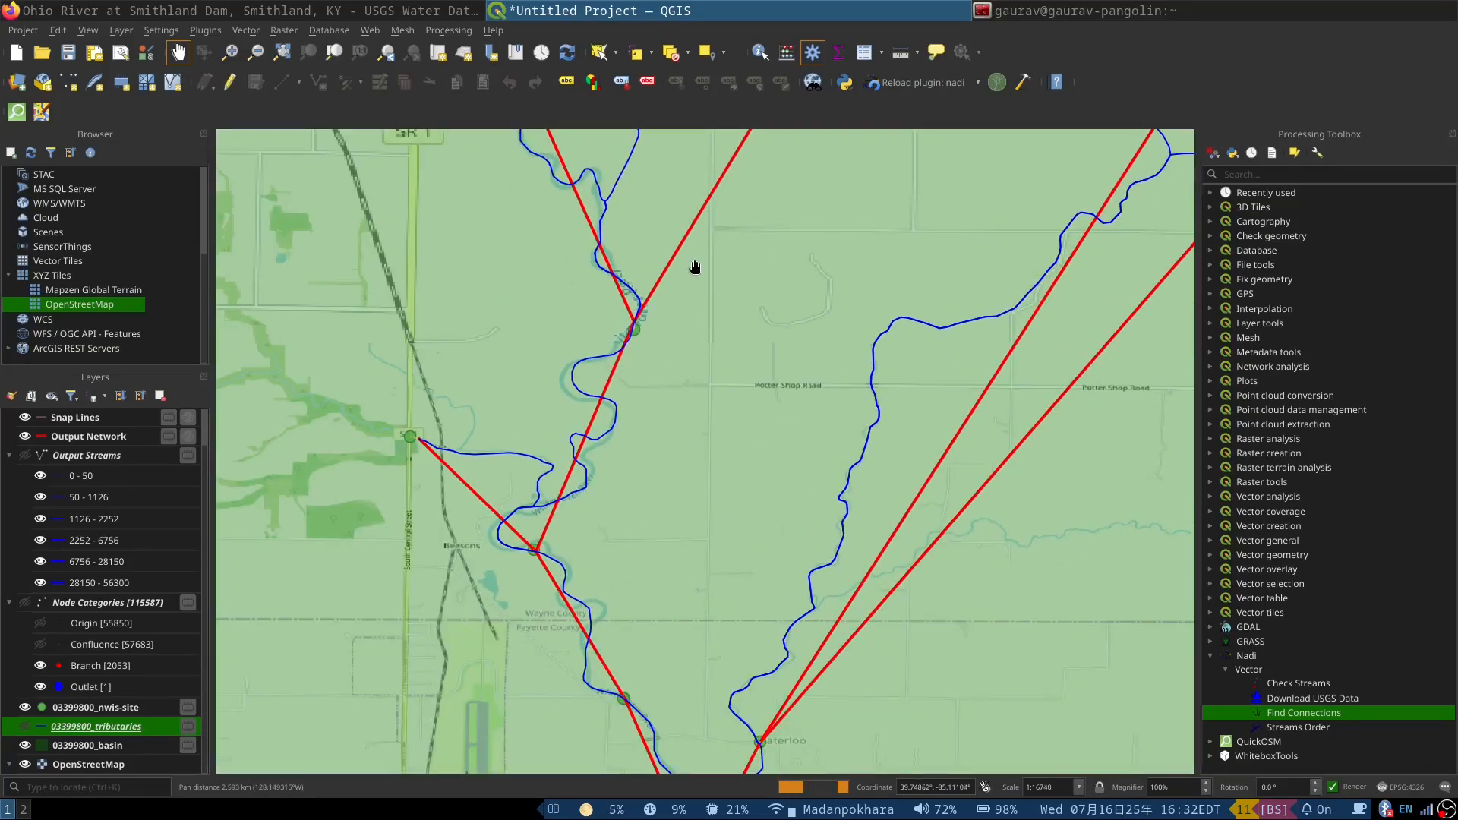
{"action": "scroll", "coordinate": [597, 452], "scroll_direction": "down", "scroll_amount": 1}
{"action": "left_click_drag", "start_coordinate": [955, 267], "coordinate": [696, 439]}
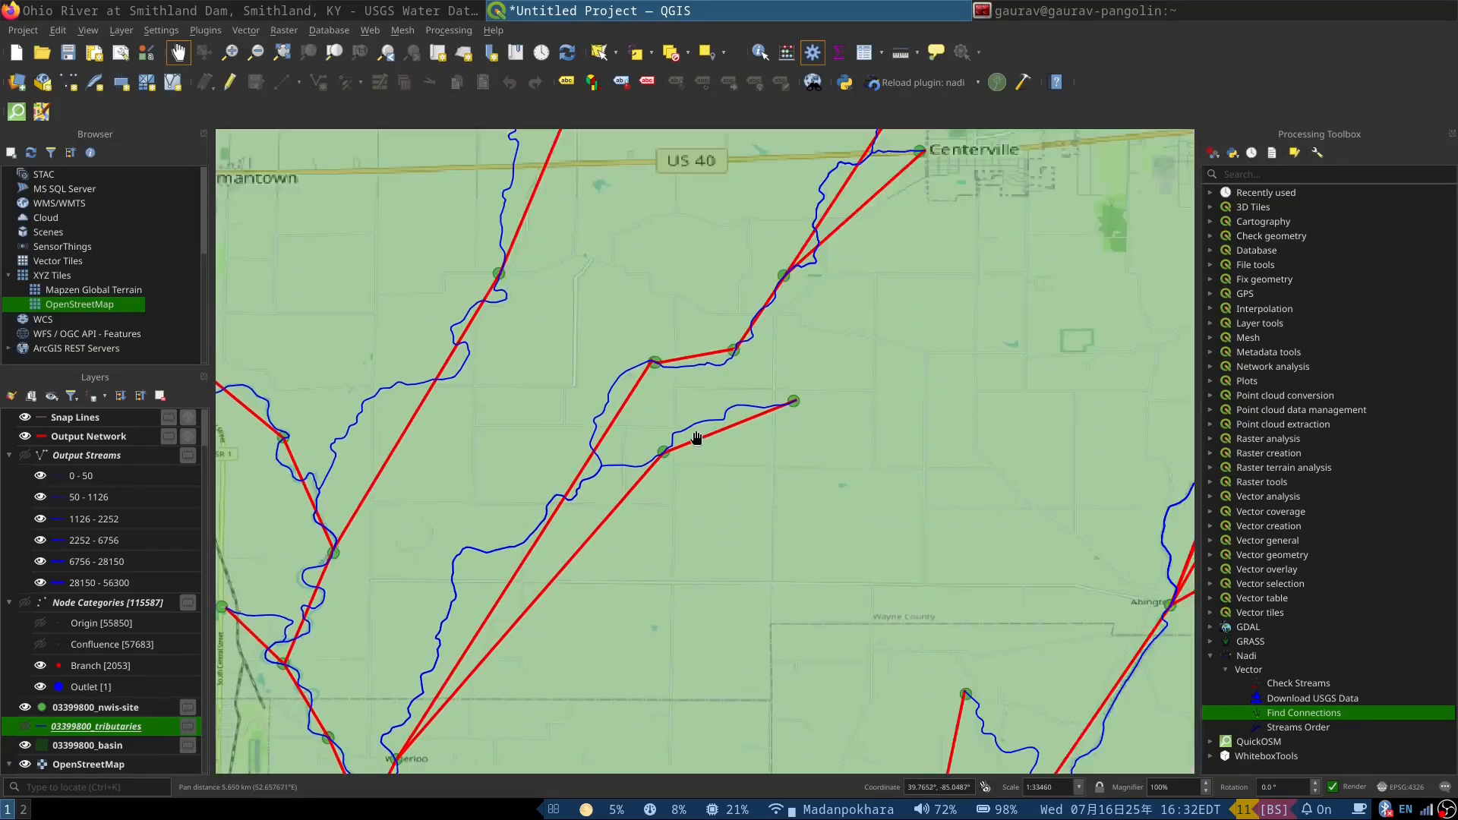
{"action": "scroll", "coordinate": [737, 348], "scroll_direction": "up", "scroll_amount": 3}
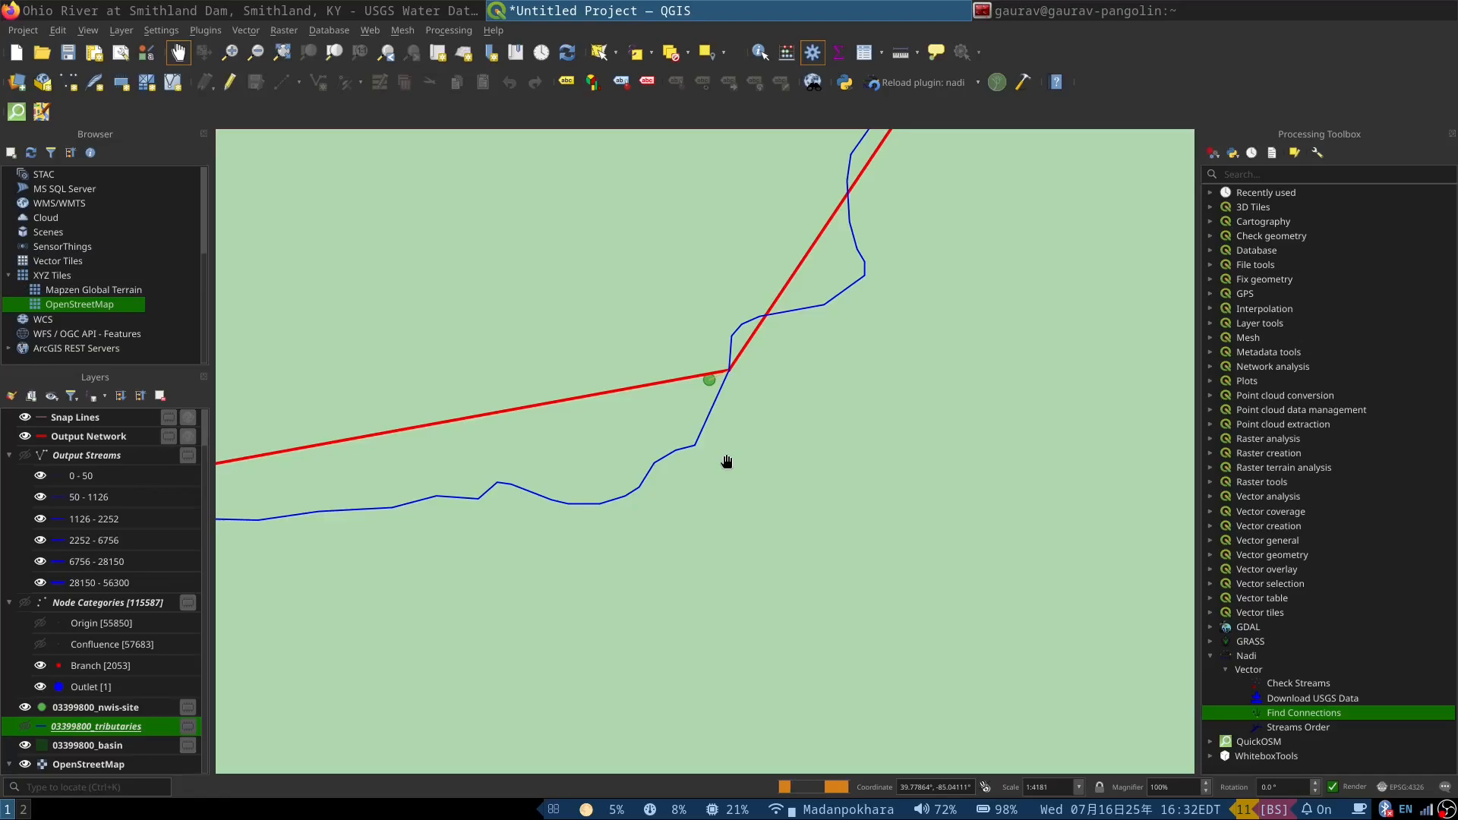
{"action": "scroll", "coordinate": [726, 459], "scroll_direction": "down", "scroll_amount": 2}
{"action": "left_click_drag", "start_coordinate": [808, 362], "coordinate": [632, 542]}
{"action": "scroll", "coordinate": [661, 488], "scroll_direction": "down", "scroll_amount": 3}
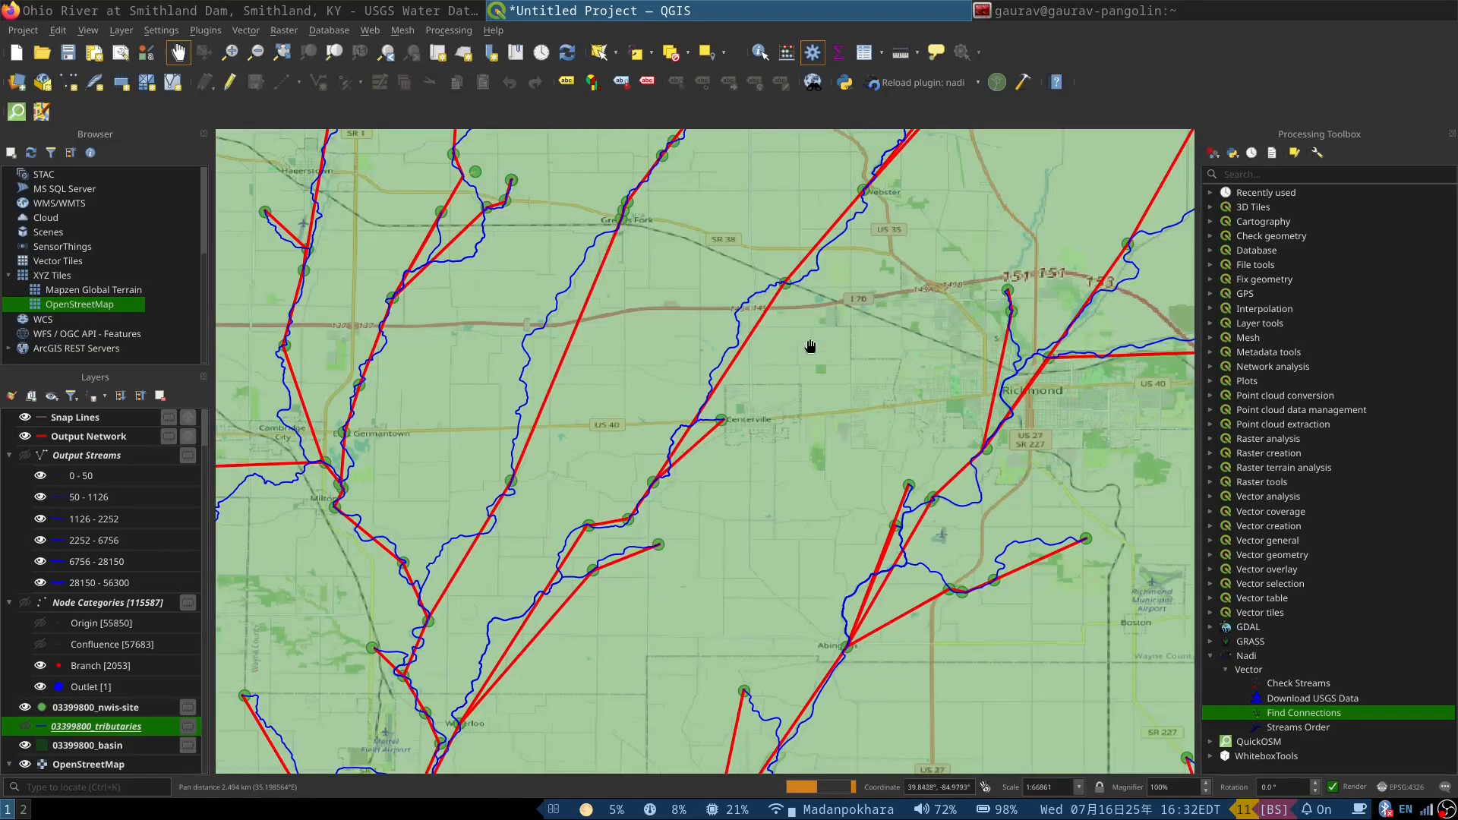
Step: Inspect the site connections from Richmond through Greenville to Dayton, checking the site points beside the river at Riverside
{"action": "left_click_drag", "start_coordinate": [879, 285], "coordinate": [851, 505]}
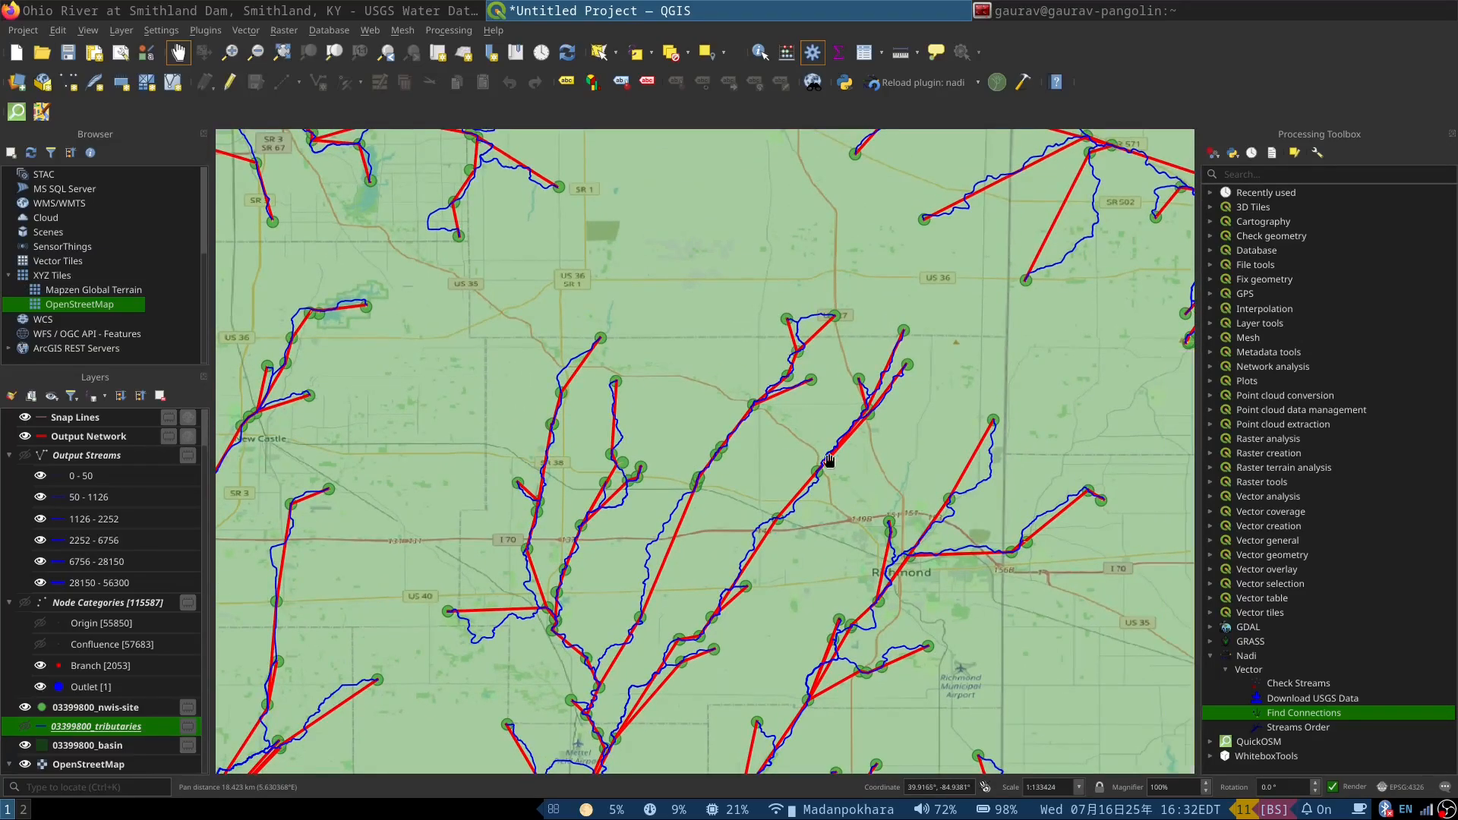
{"action": "left_click_drag", "start_coordinate": [866, 319], "coordinate": [638, 433]}
{"action": "left_click_drag", "start_coordinate": [909, 326], "coordinate": [641, 482]}
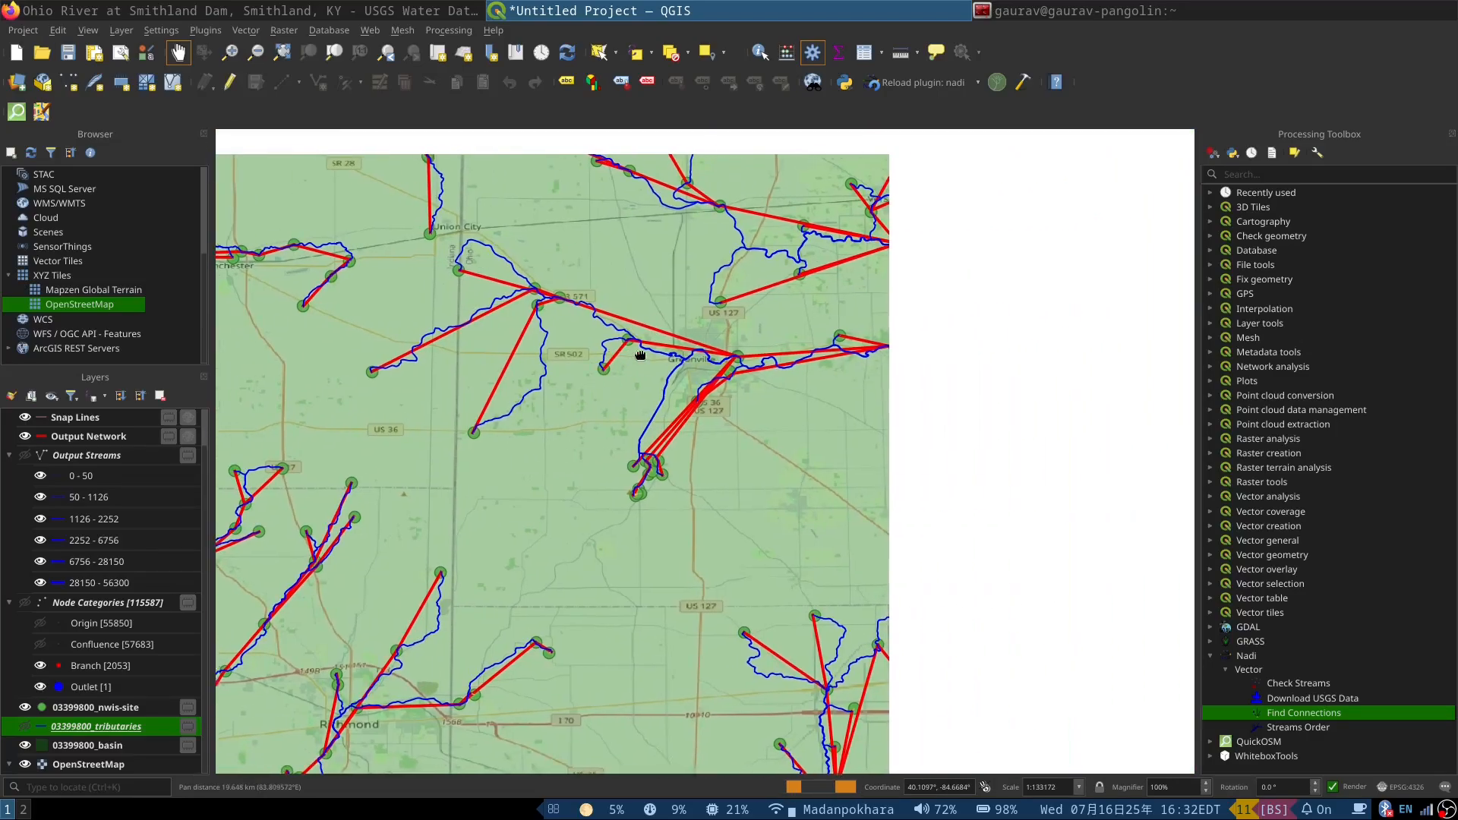
{"action": "left_click_drag", "start_coordinate": [869, 391], "coordinate": [577, 266]}
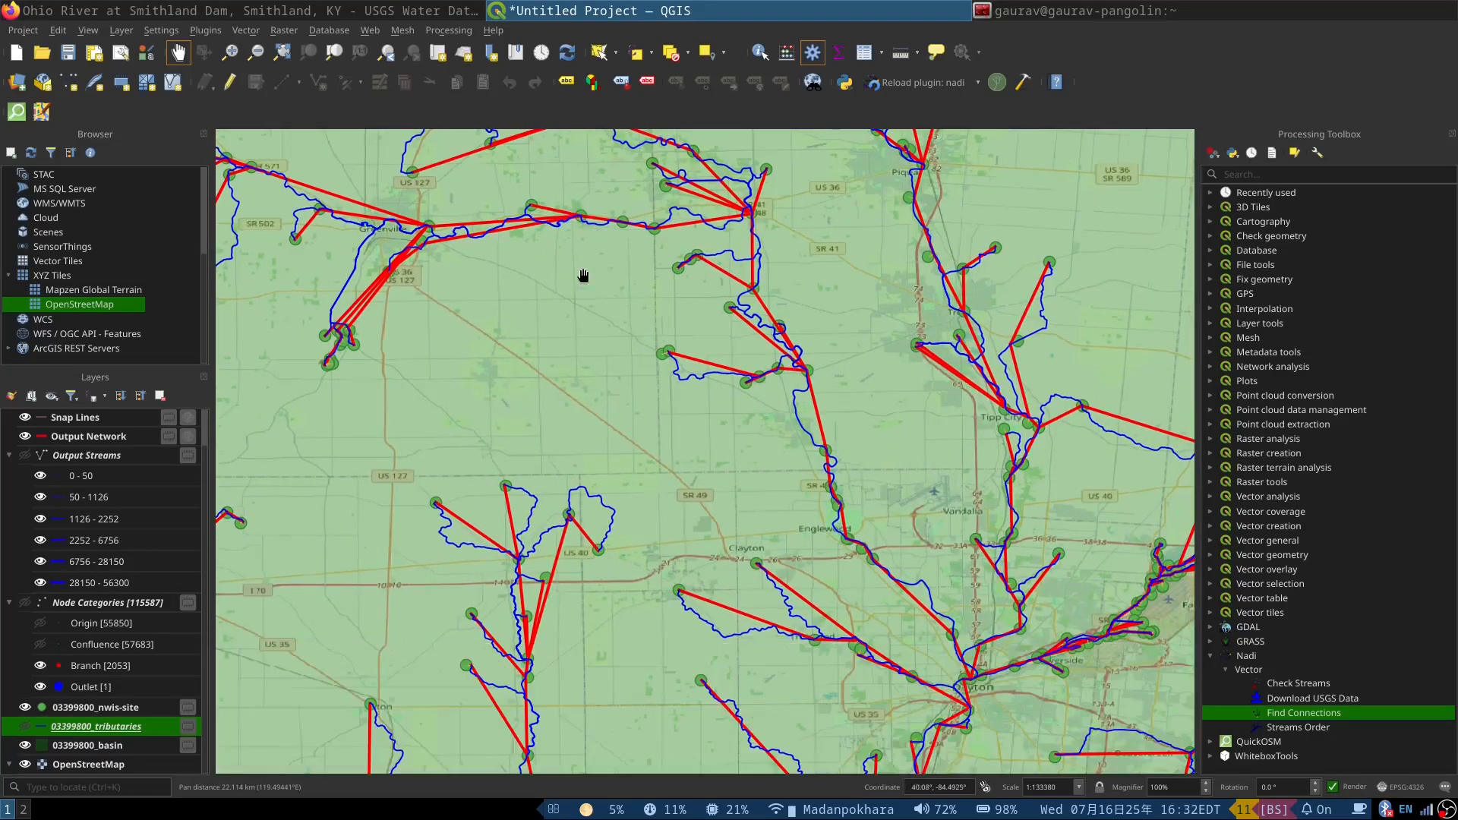
{"action": "left_click_drag", "start_coordinate": [904, 623], "coordinate": [673, 271]}
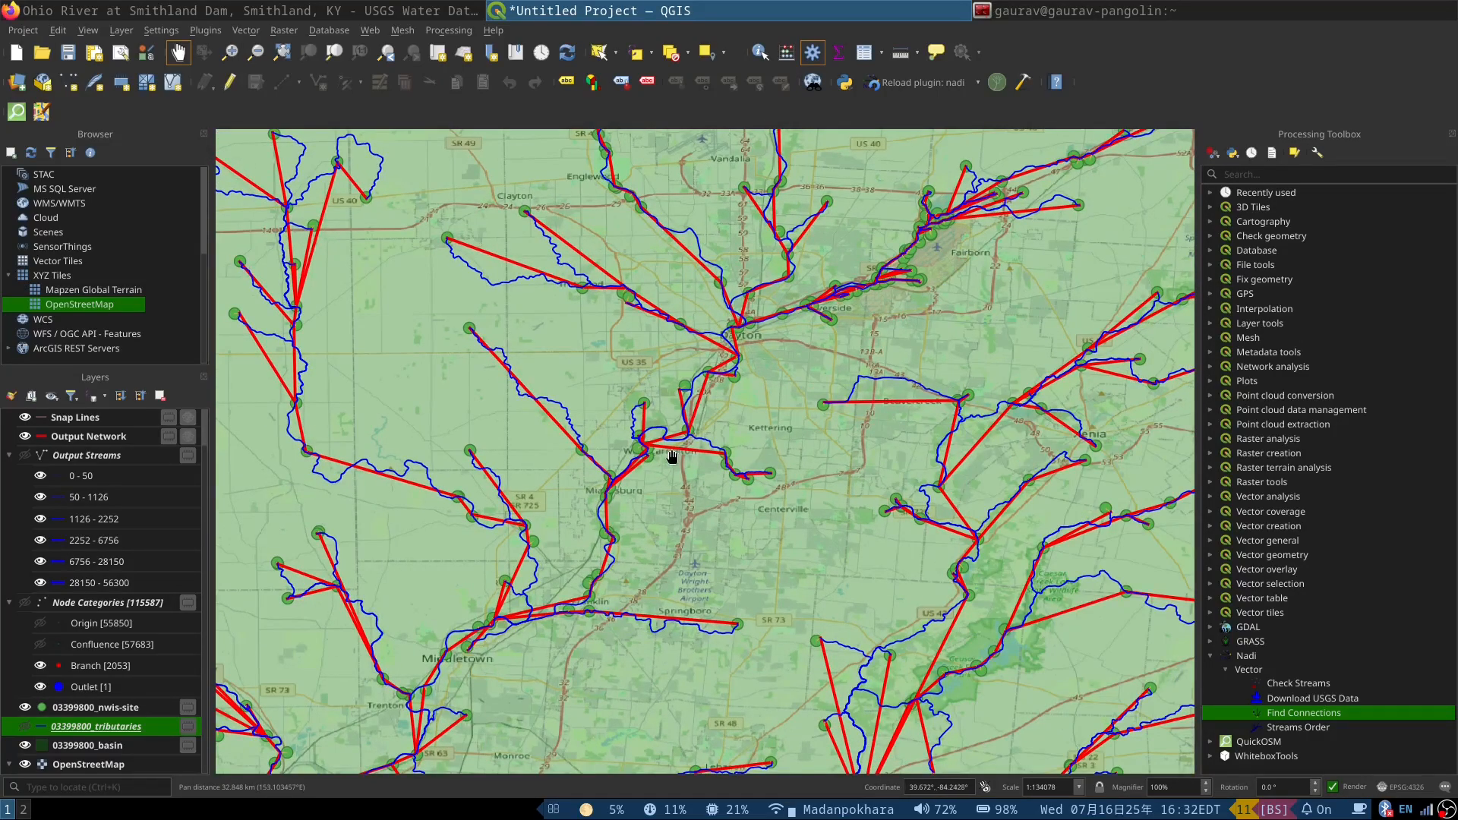
{"action": "scroll", "coordinate": [813, 300], "scroll_direction": "up", "scroll_amount": 4}
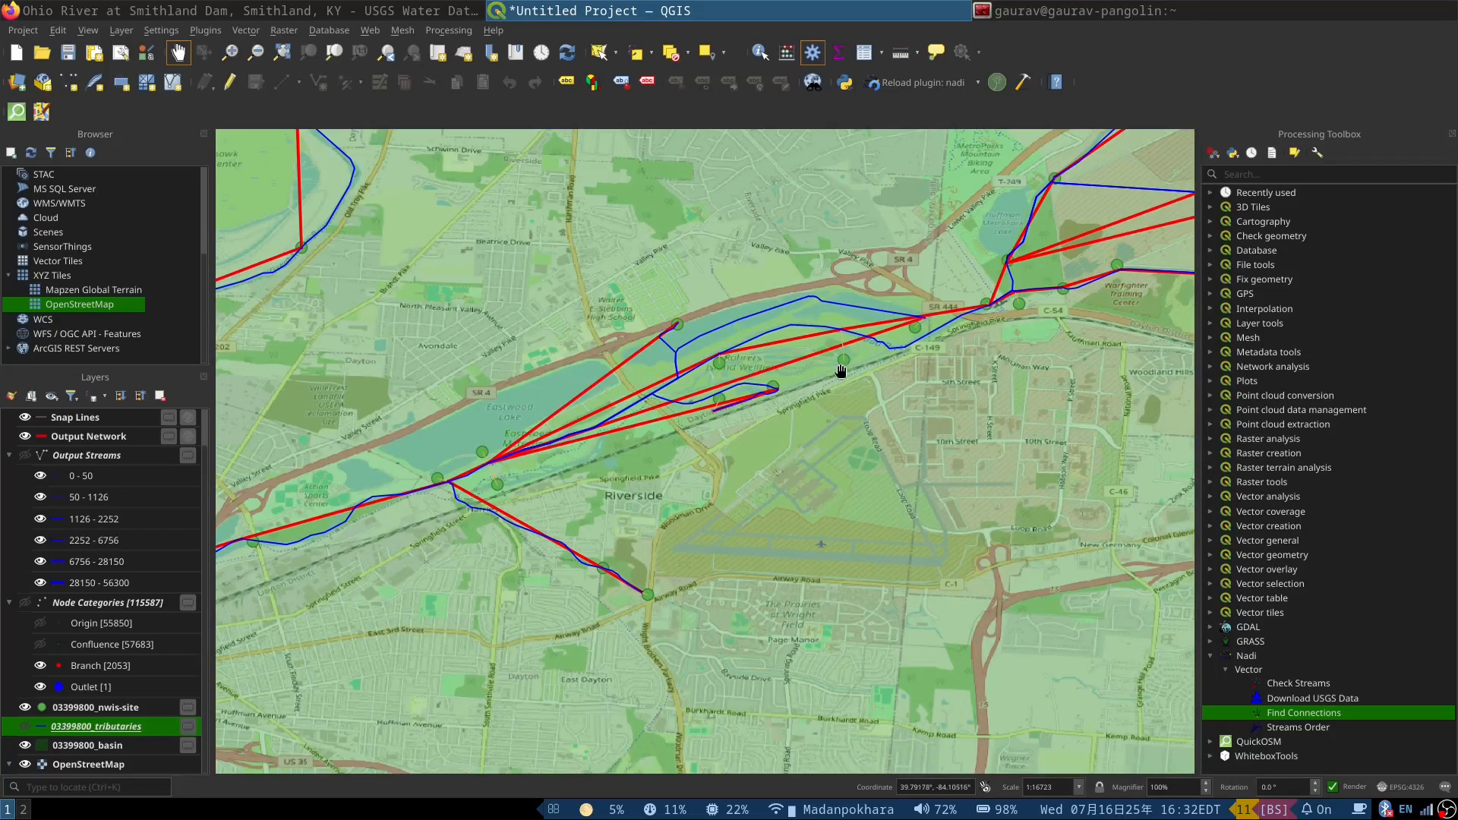
{"action": "scroll", "coordinate": [993, 286], "scroll_direction": "up", "scroll_amount": 1}
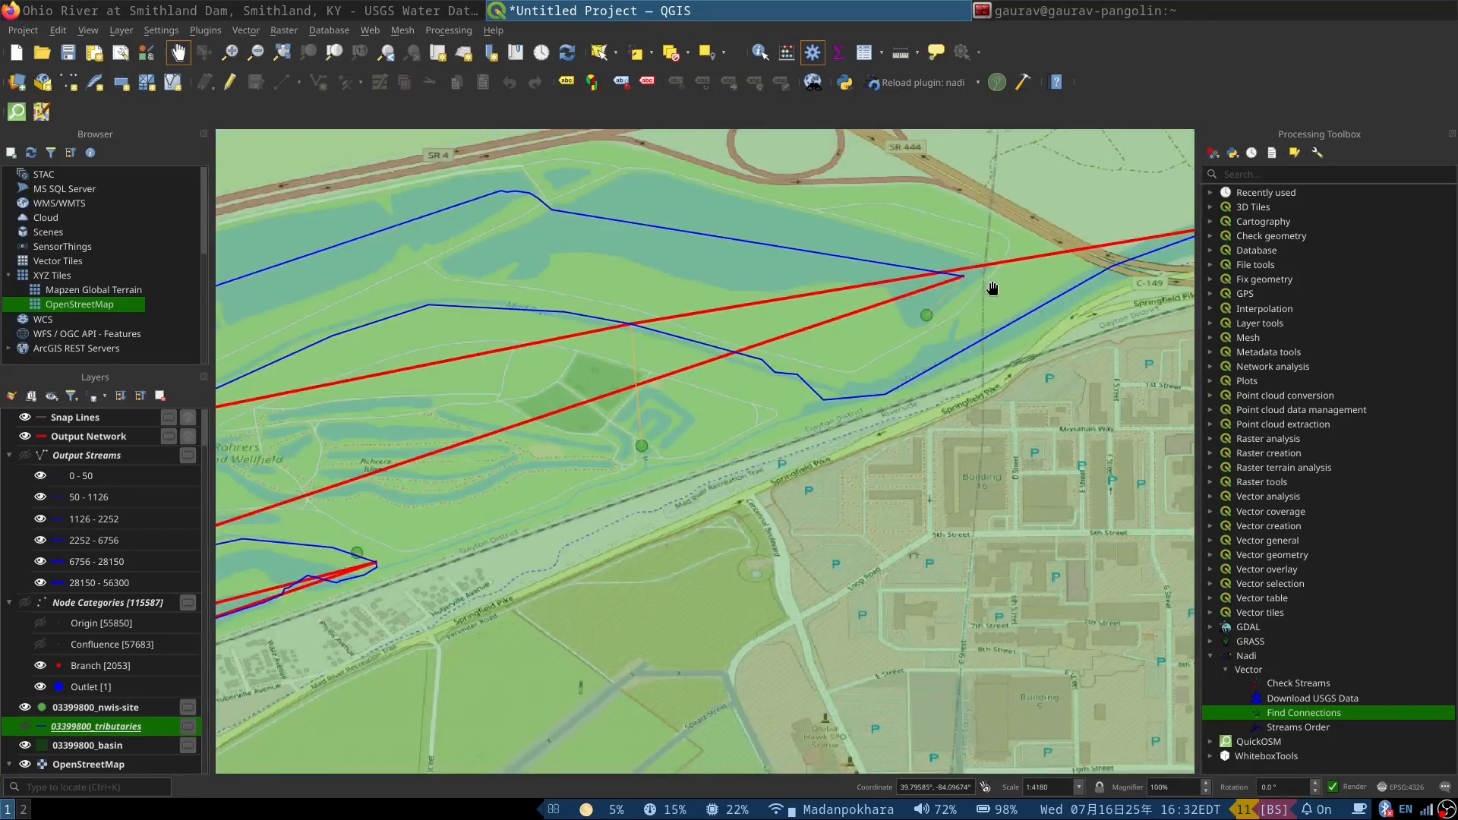
Step: Inspect the site connections beside the river at Riverside and southward through Dayton to Kettering
{"action": "scroll", "coordinate": [951, 336], "scroll_direction": "down", "scroll_amount": 2}
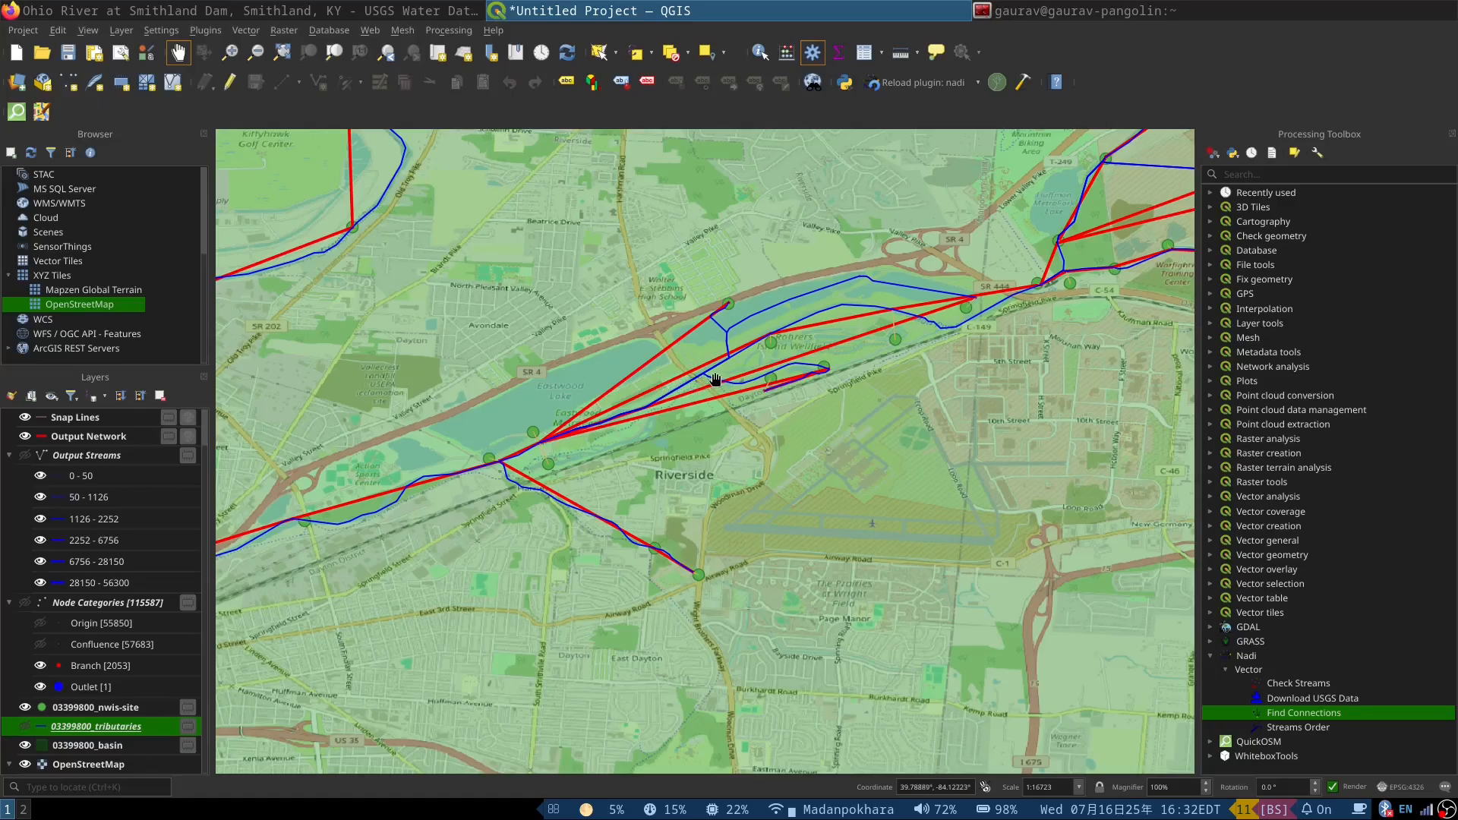
{"action": "scroll", "coordinate": [716, 382], "scroll_direction": "up", "scroll_amount": 2}
{"action": "scroll", "coordinate": [879, 285], "scroll_direction": "down", "scroll_amount": 2}
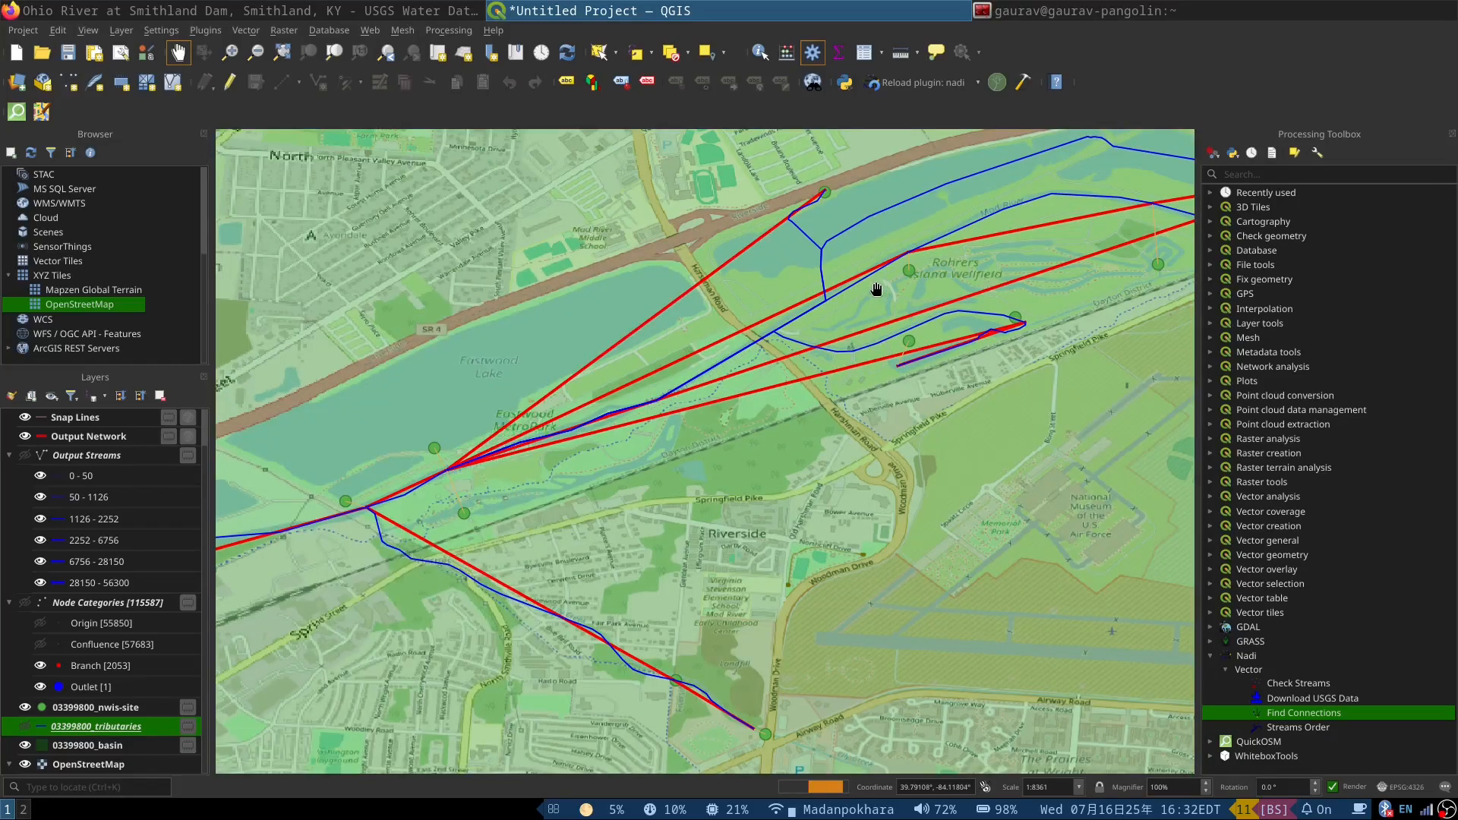
{"action": "scroll", "coordinate": [824, 251], "scroll_direction": "down", "scroll_amount": 1}
{"action": "scroll", "coordinate": [690, 250], "scroll_direction": "down", "scroll_amount": 4}
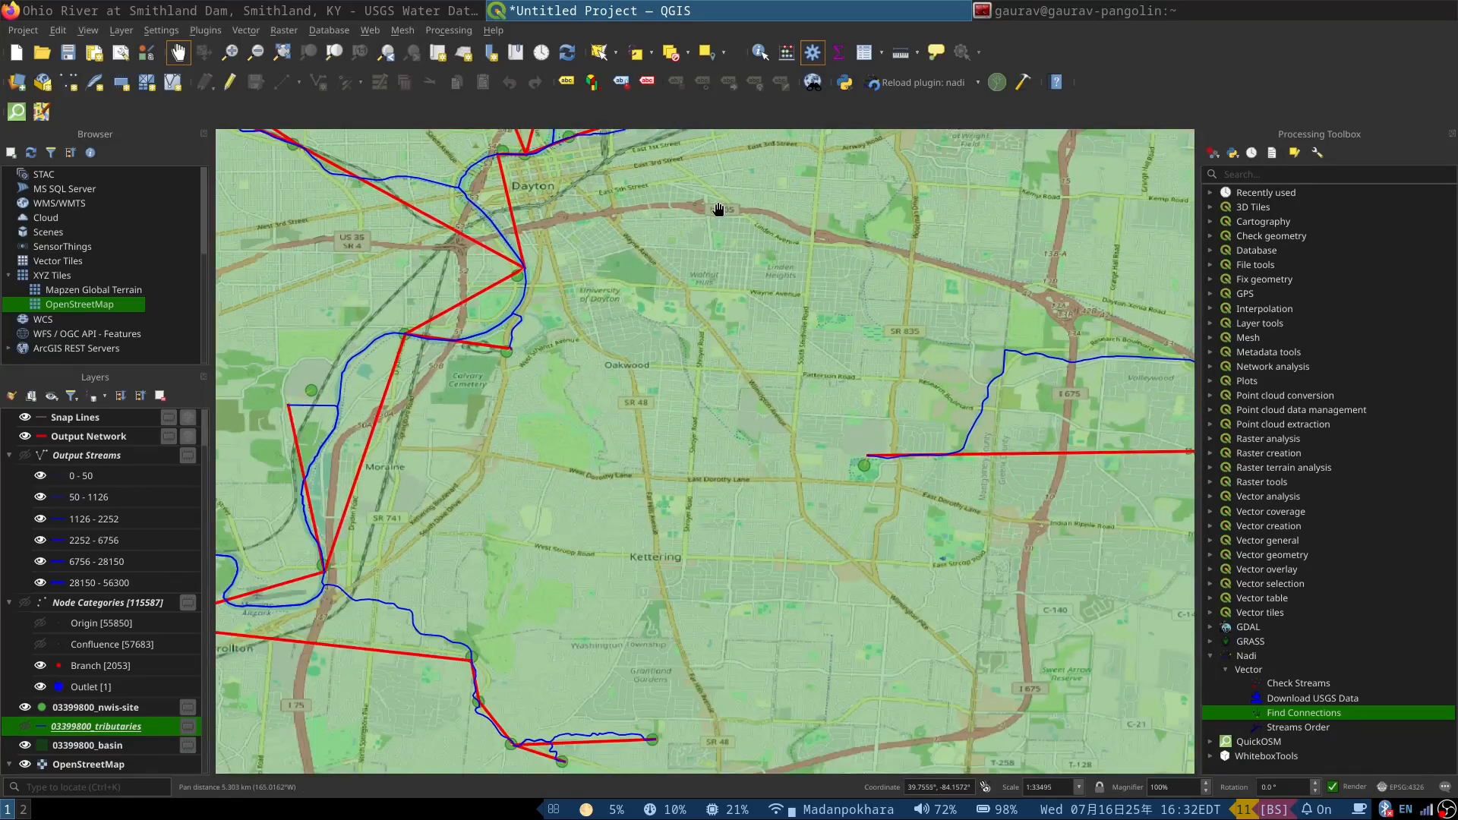
{"action": "scroll", "coordinate": [730, 286], "scroll_direction": "down", "scroll_amount": 2}
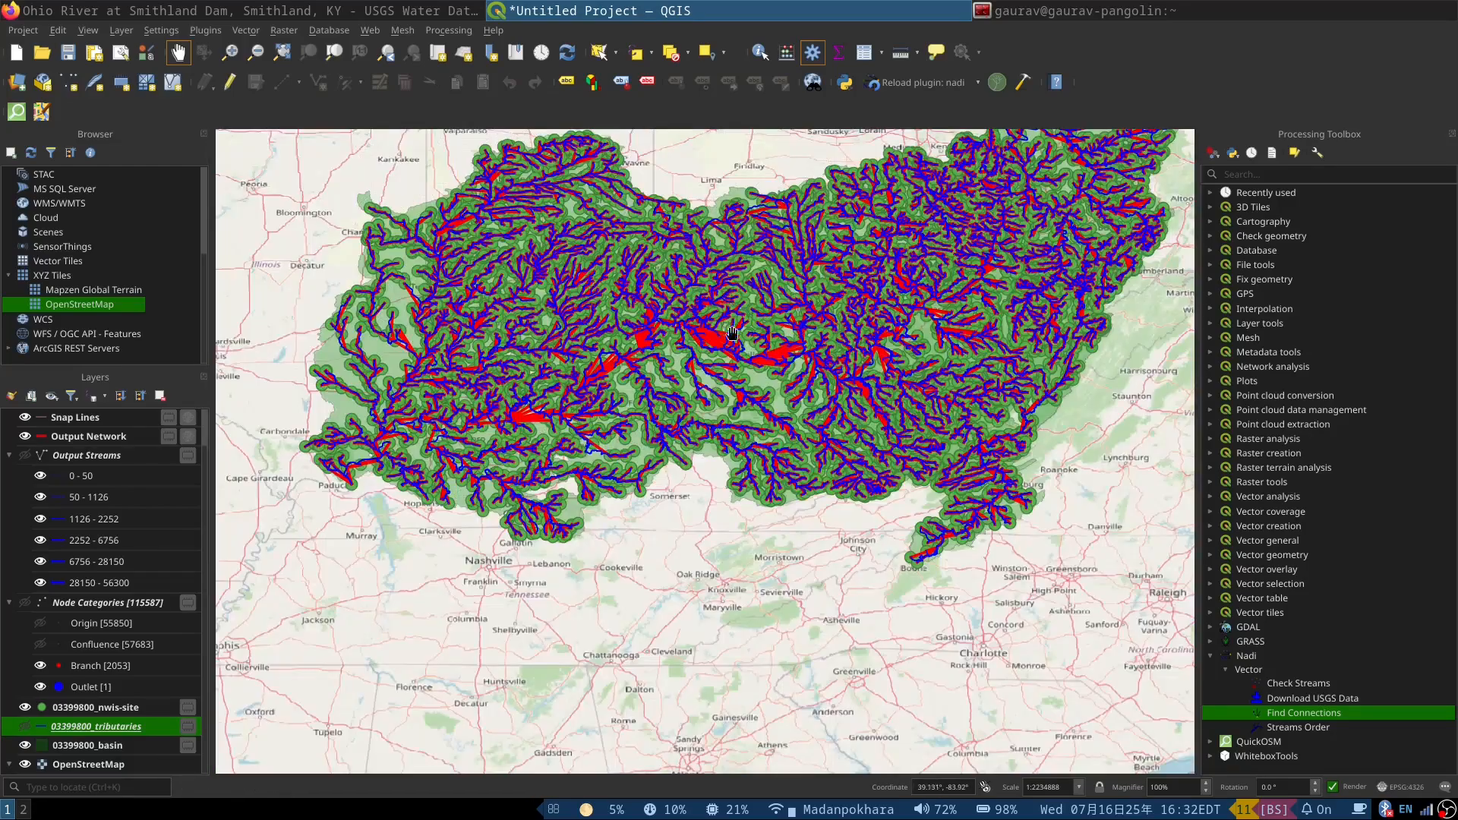
Step: Follow the Ohio River from Ripley past Maysville, checking the snapped site points where the red connections fan out east of town
{"action": "scroll", "coordinate": [746, 352], "scroll_direction": "up", "scroll_amount": 5}
{"action": "scroll", "coordinate": [577, 480], "scroll_direction": "up", "scroll_amount": 1}
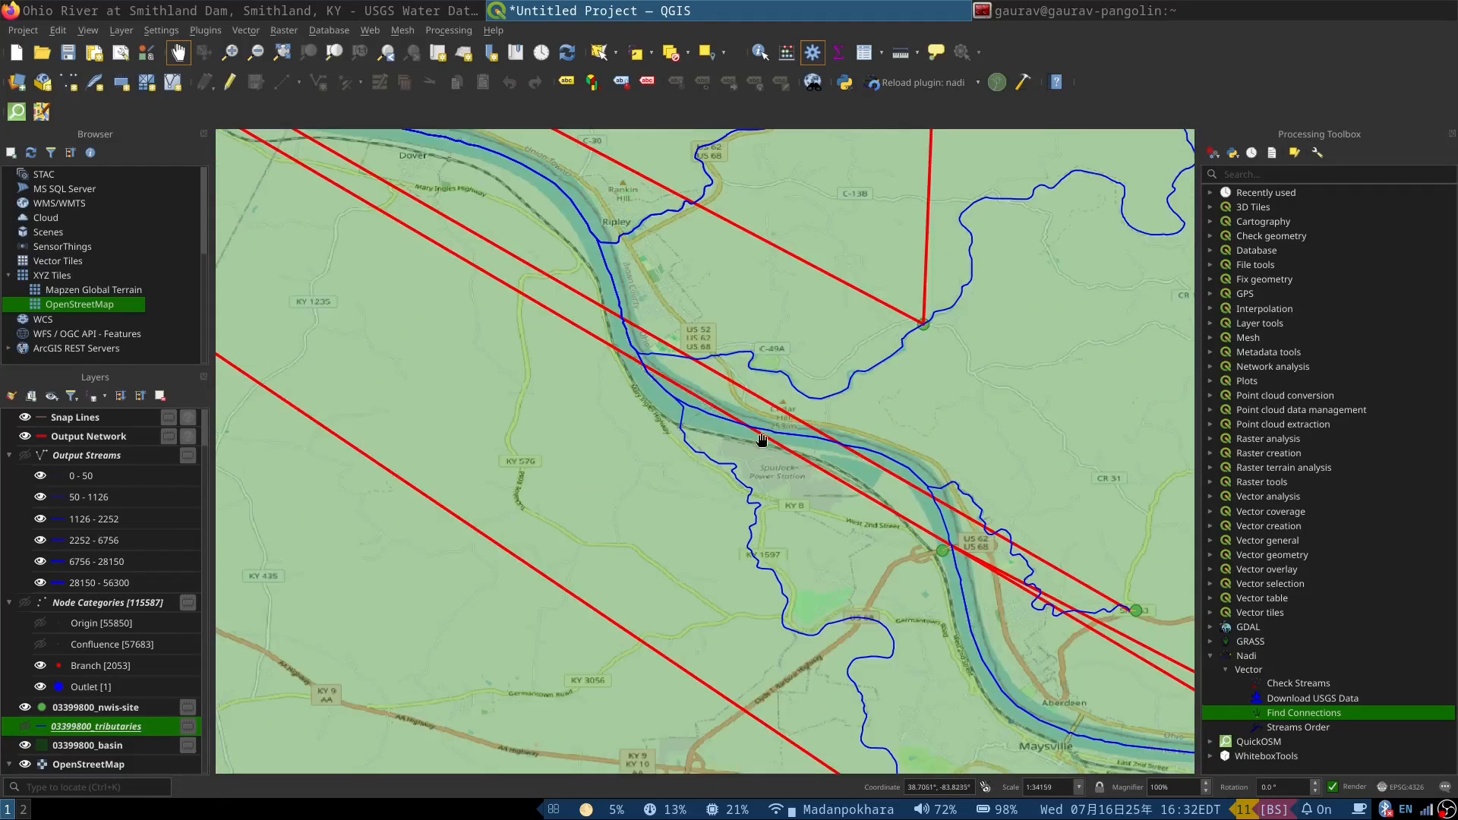
{"action": "left_click_drag", "start_coordinate": [762, 433], "coordinate": [668, 447]}
{"action": "scroll", "coordinate": [606, 368], "scroll_direction": "up", "scroll_amount": 3}
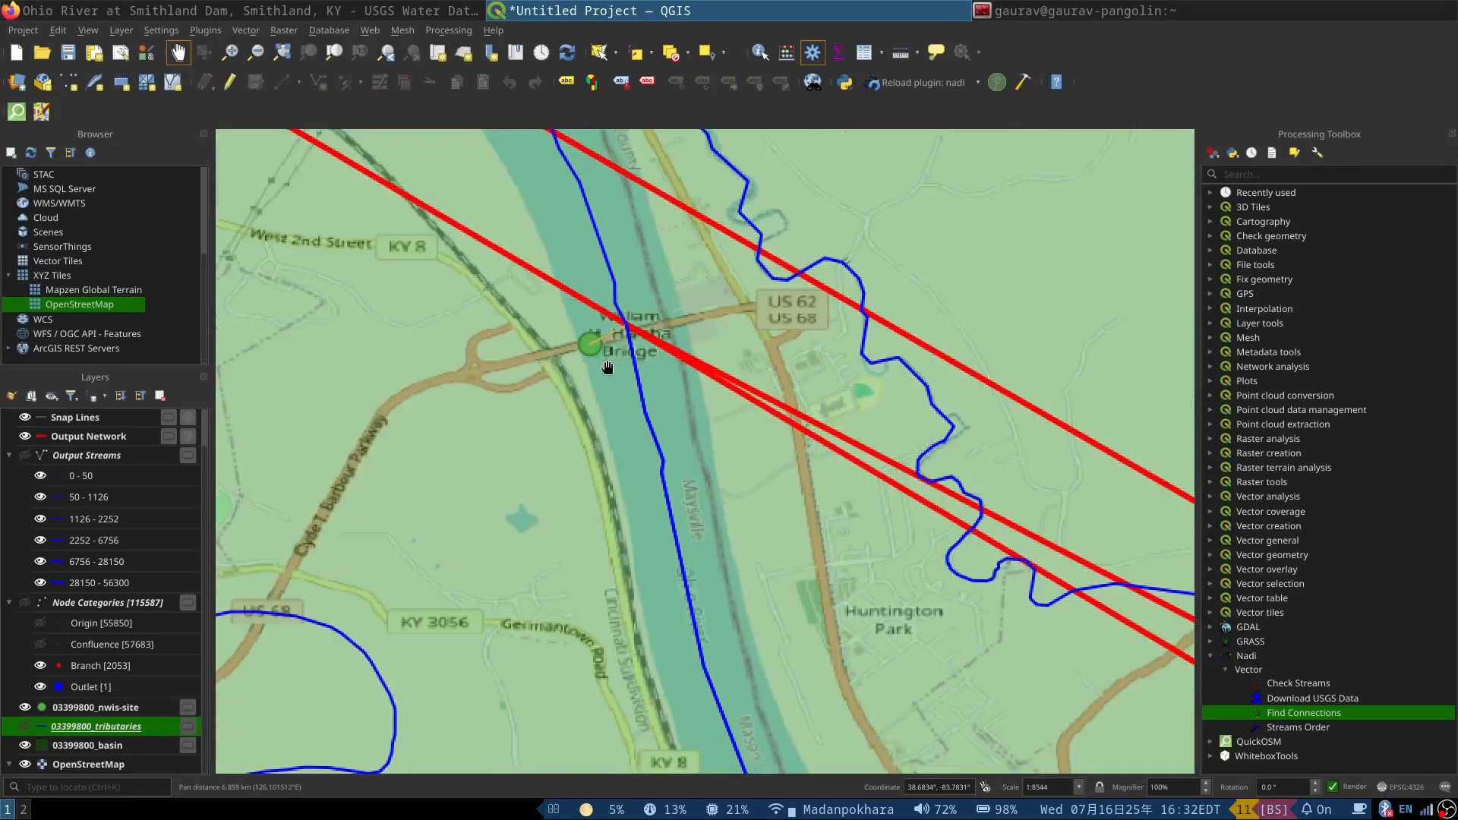
{"action": "scroll", "coordinate": [570, 384], "scroll_direction": "down", "scroll_amount": 3}
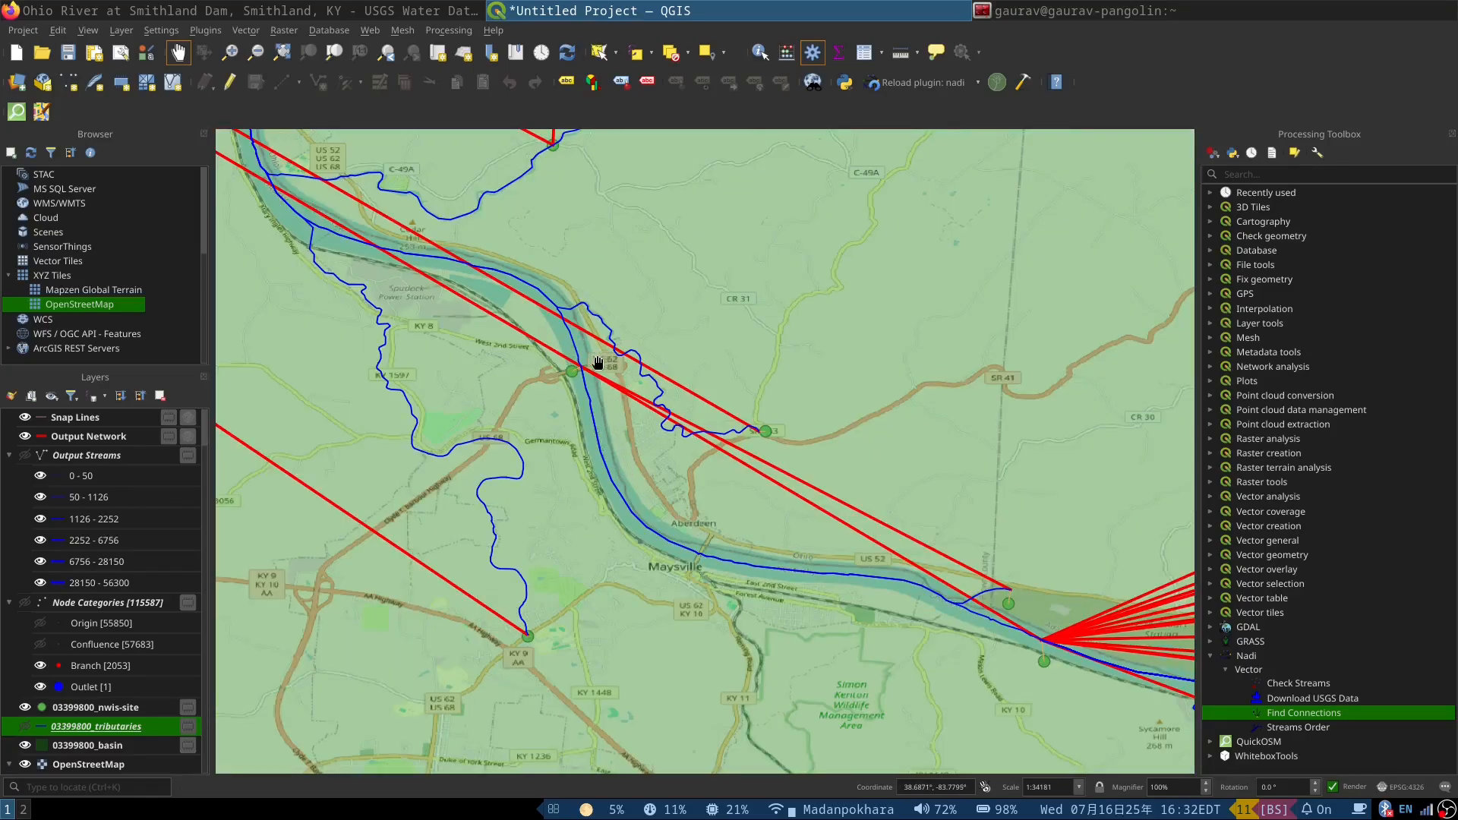
{"action": "left_click_drag", "start_coordinate": [765, 569], "coordinate": [467, 386]}
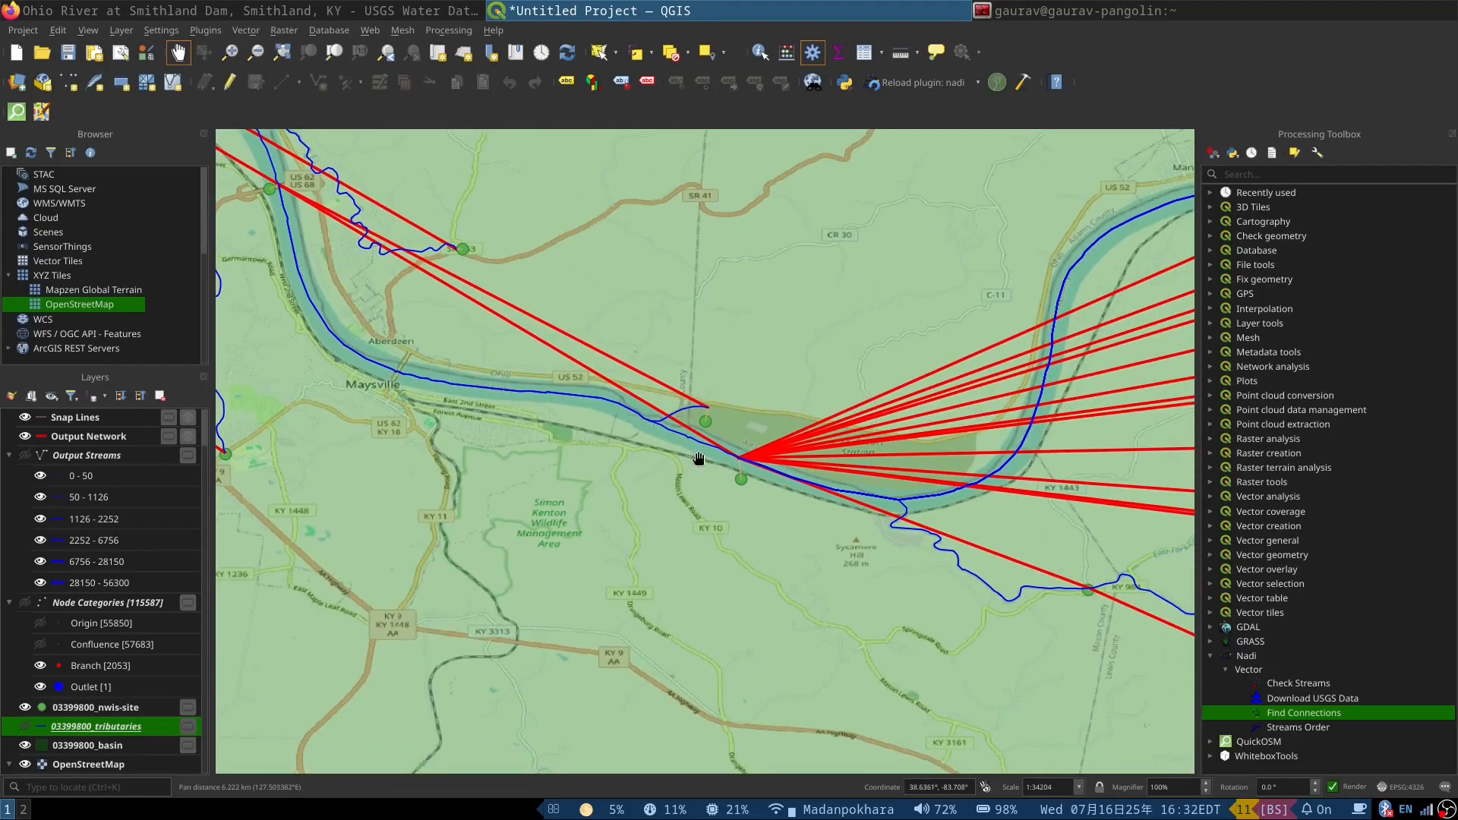
{"action": "scroll", "coordinate": [717, 449], "scroll_direction": "up", "scroll_amount": 2}
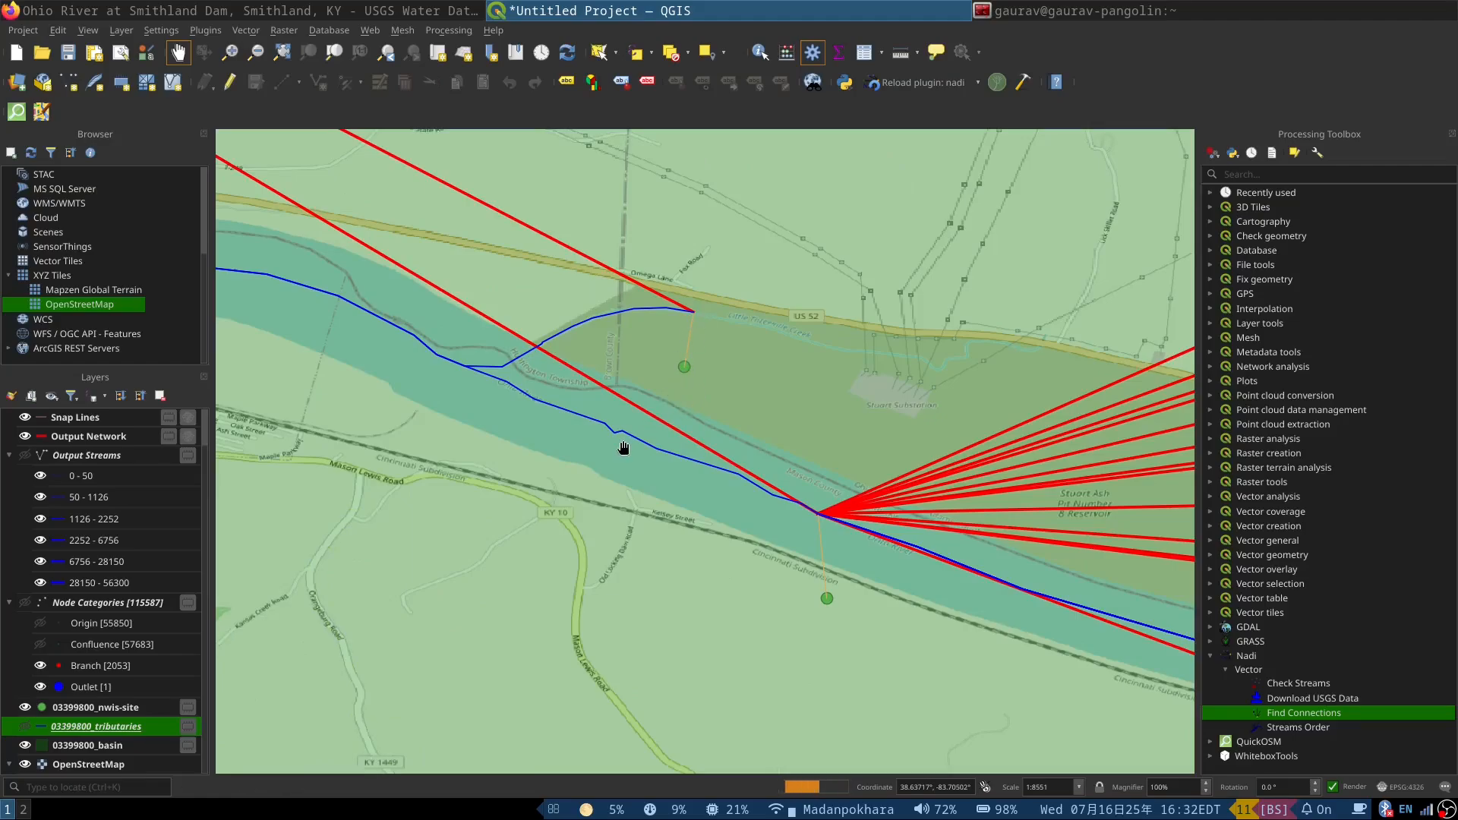
{"action": "scroll", "coordinate": [534, 458], "scroll_direction": "down", "scroll_amount": 1}
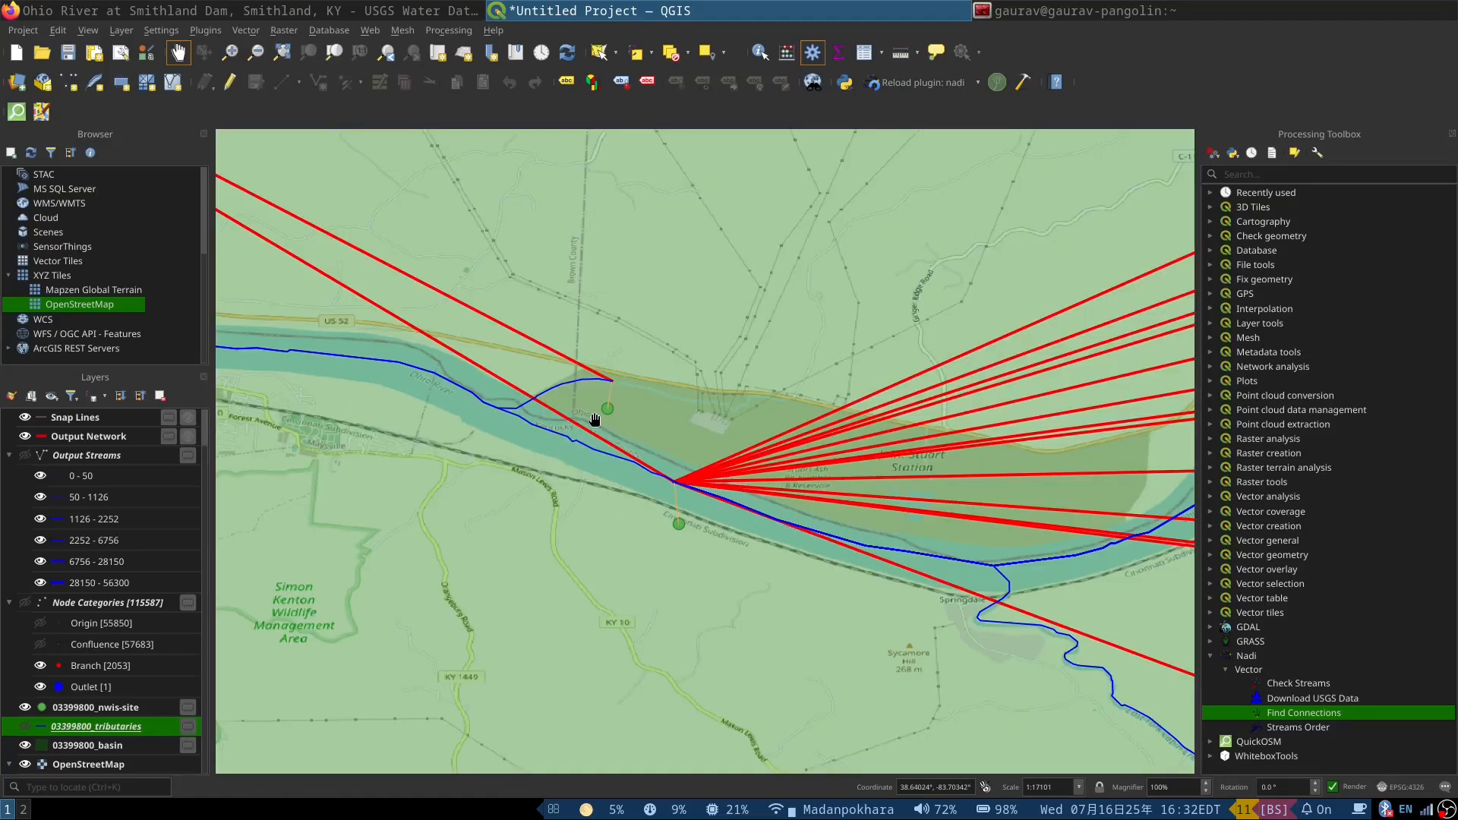
{"action": "scroll", "coordinate": [597, 421], "scroll_direction": "up", "scroll_amount": 1}
Step: Identify the 03399800_nwis-site point just north of the Ohio River east of Maysville and widen the results to read its full attributes
{"action": "left_click", "coordinate": [761, 52]}
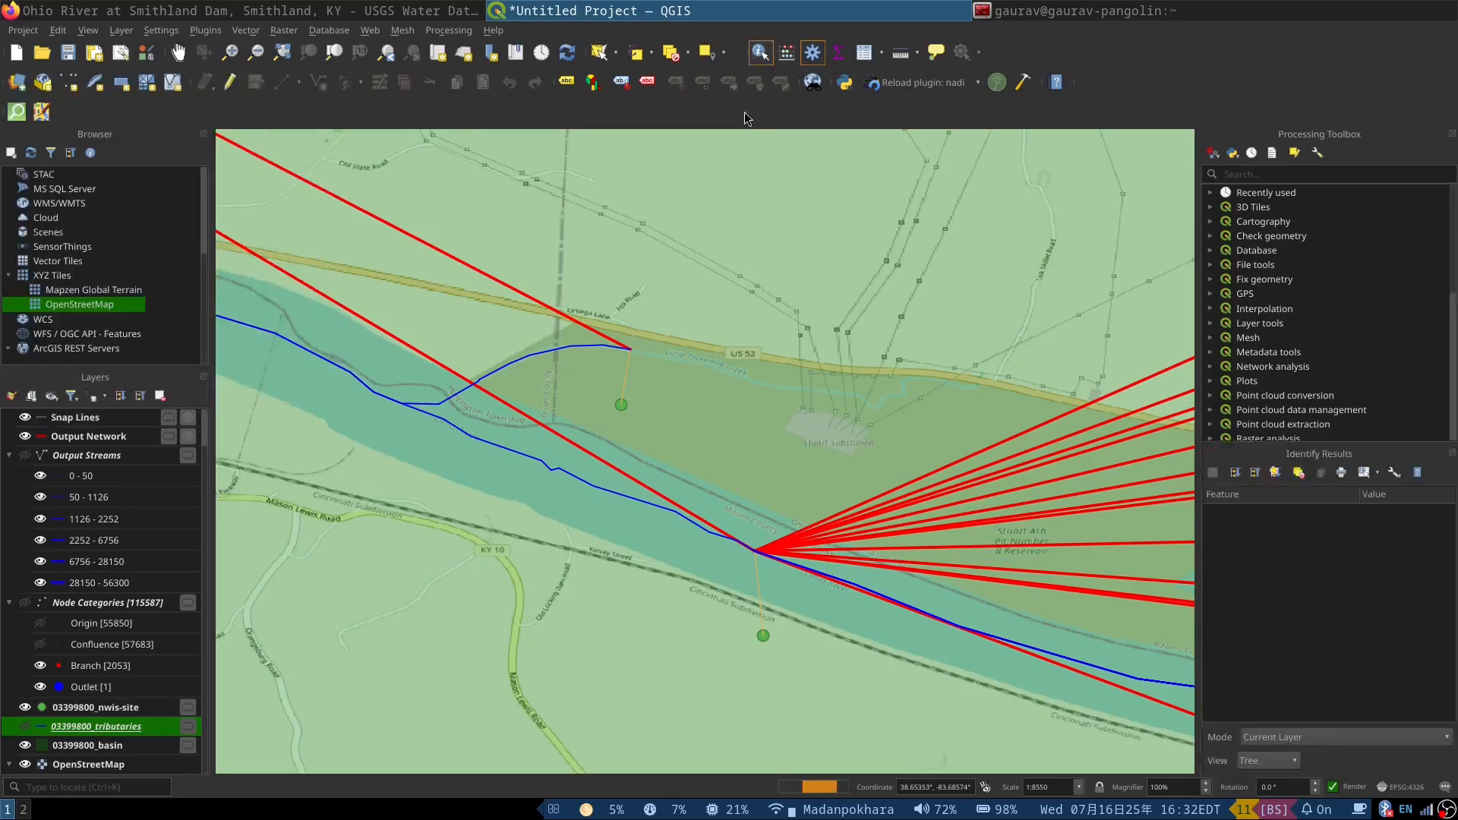
{"action": "left_click", "coordinate": [629, 409]}
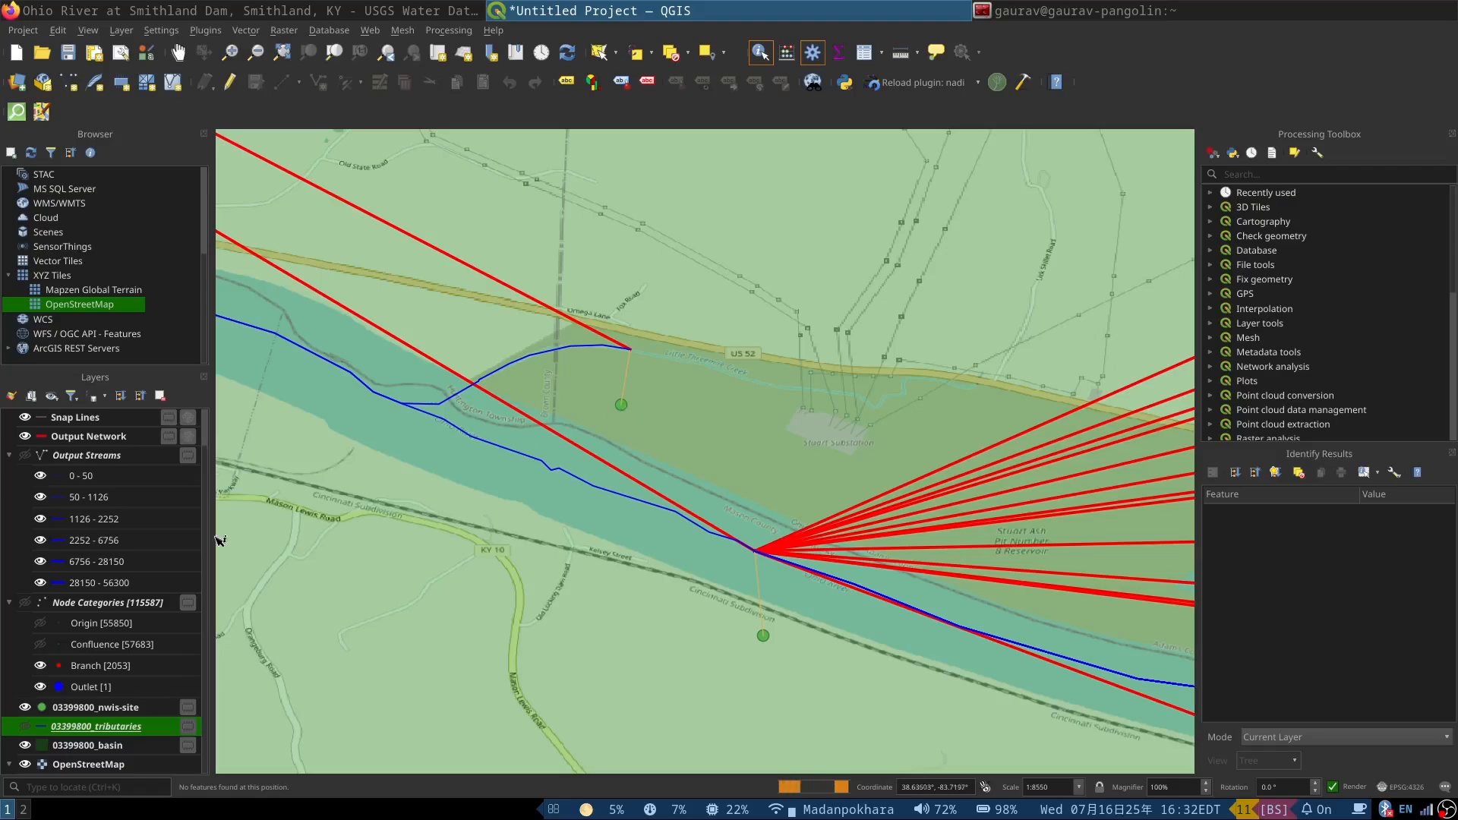
{"action": "left_click", "coordinate": [102, 709]}
{"action": "left_click", "coordinate": [631, 410]}
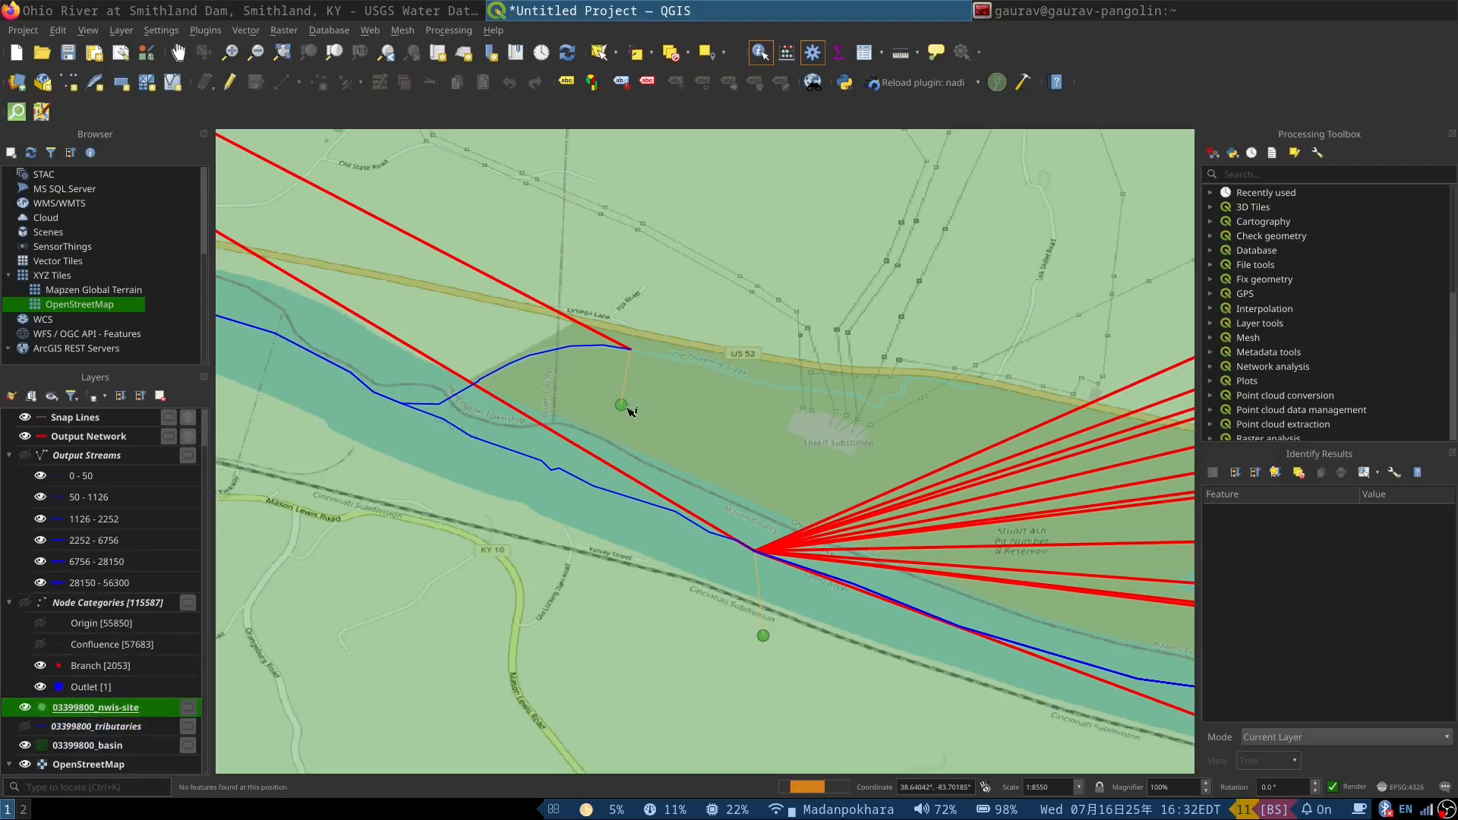
{"action": "left_click", "coordinate": [625, 408]}
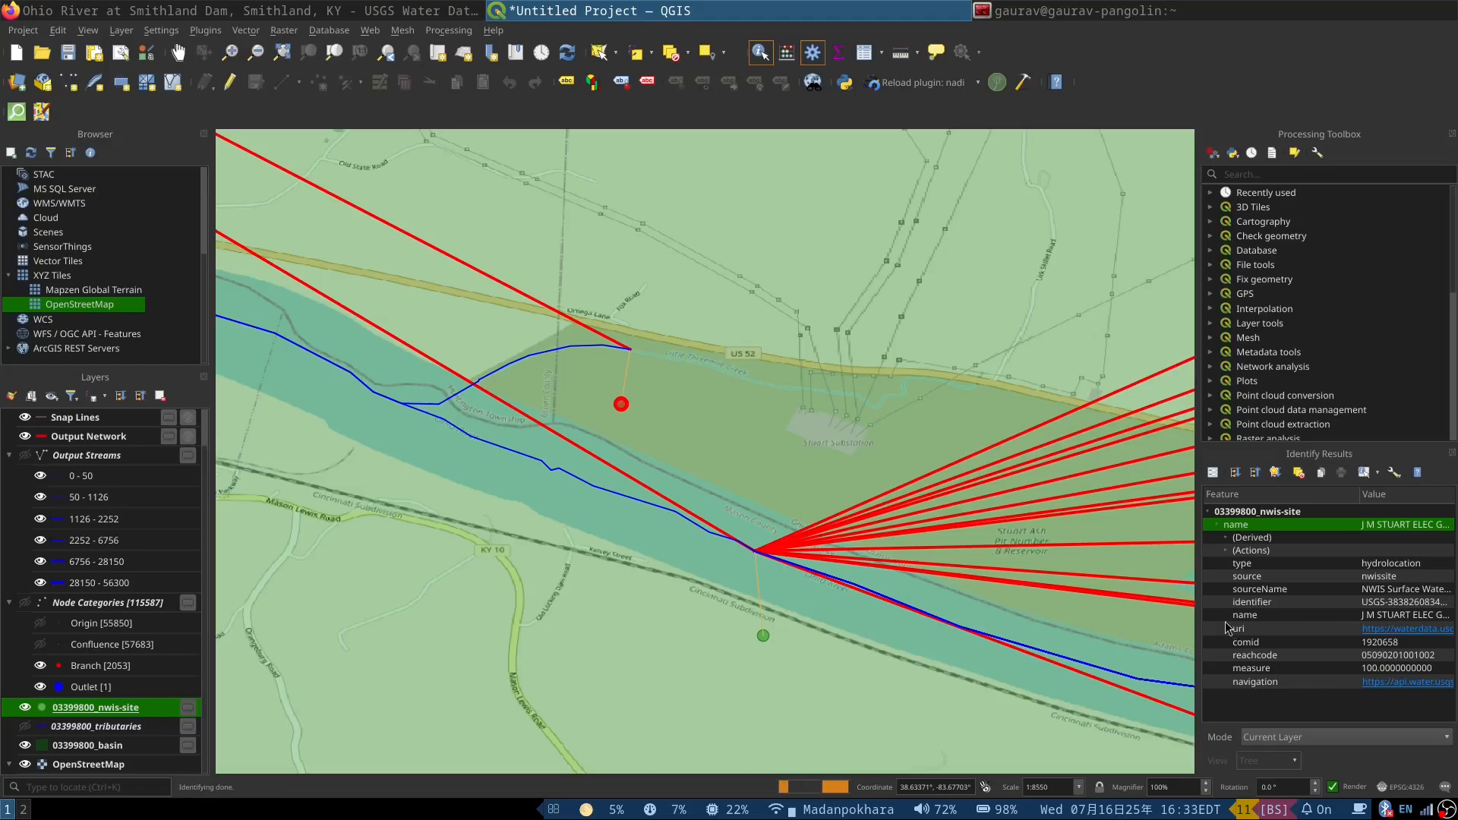
{"action": "left_click_drag", "start_coordinate": [1205, 610], "coordinate": [1059, 610]}
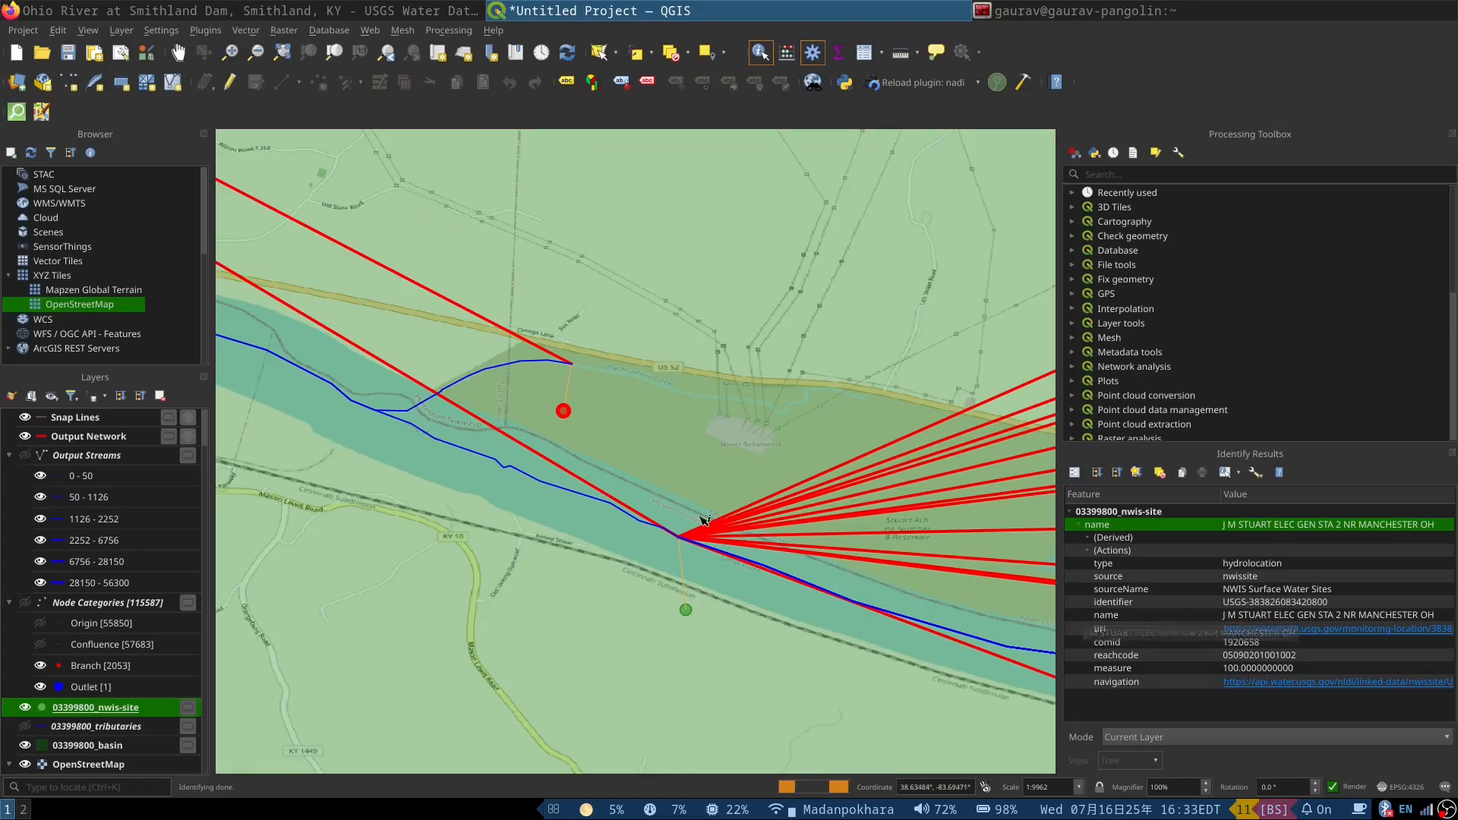
{"action": "left_click", "coordinate": [655, 448]}
Step: Inspect the red connections fanning out along the Ohio River from Maysville to the site points around Vanceburg and Shawnee State Forest
{"action": "scroll", "coordinate": [568, 420], "scroll_direction": "down", "scroll_amount": 2}
{"action": "scroll", "coordinate": [447, 407], "scroll_direction": "down", "scroll_amount": 1}
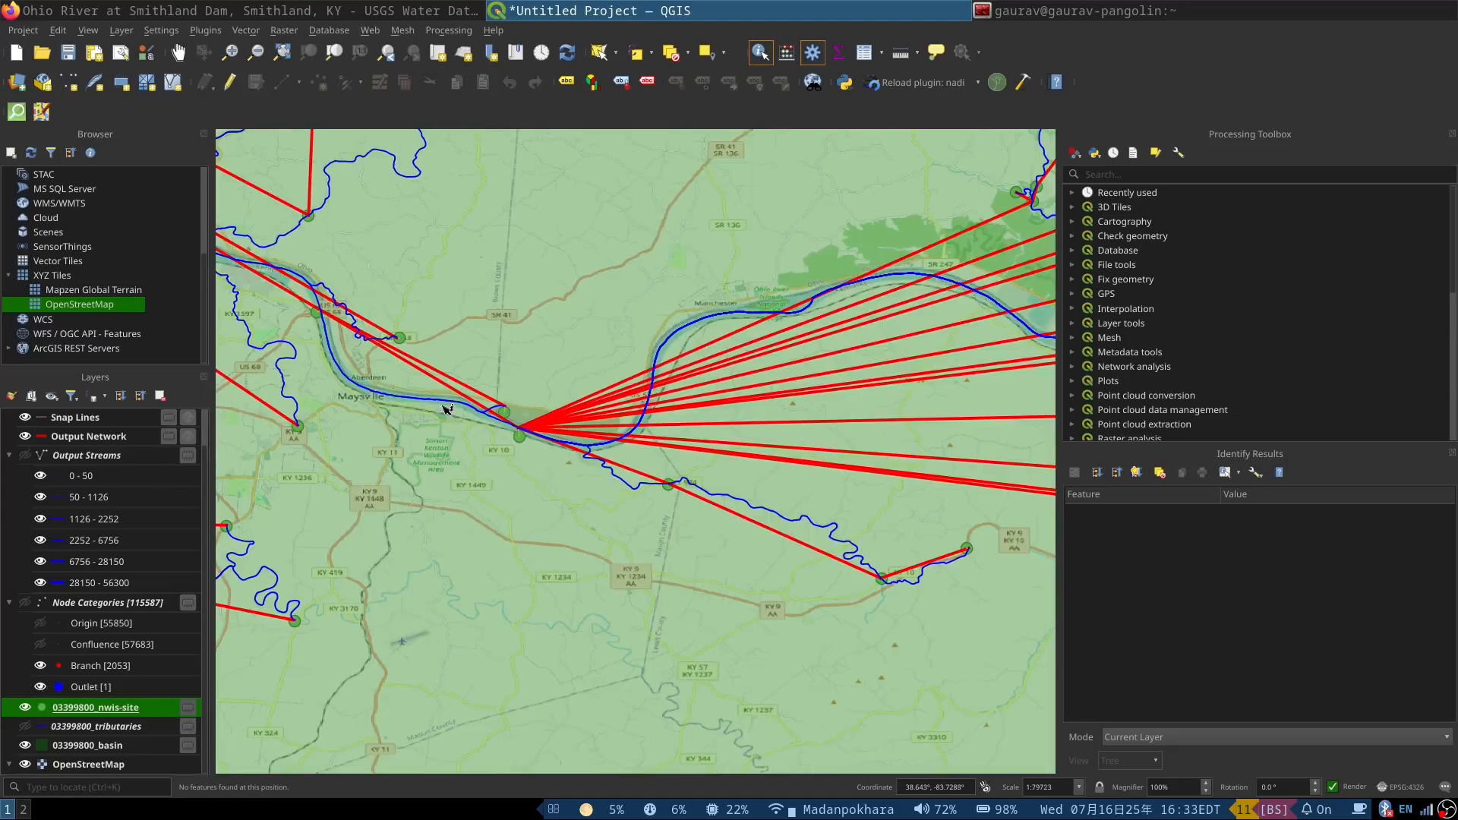
{"action": "scroll", "coordinate": [656, 418], "scroll_direction": "up", "scroll_amount": 2}
{"action": "scroll", "coordinate": [667, 417], "scroll_direction": "down", "scroll_amount": 1}
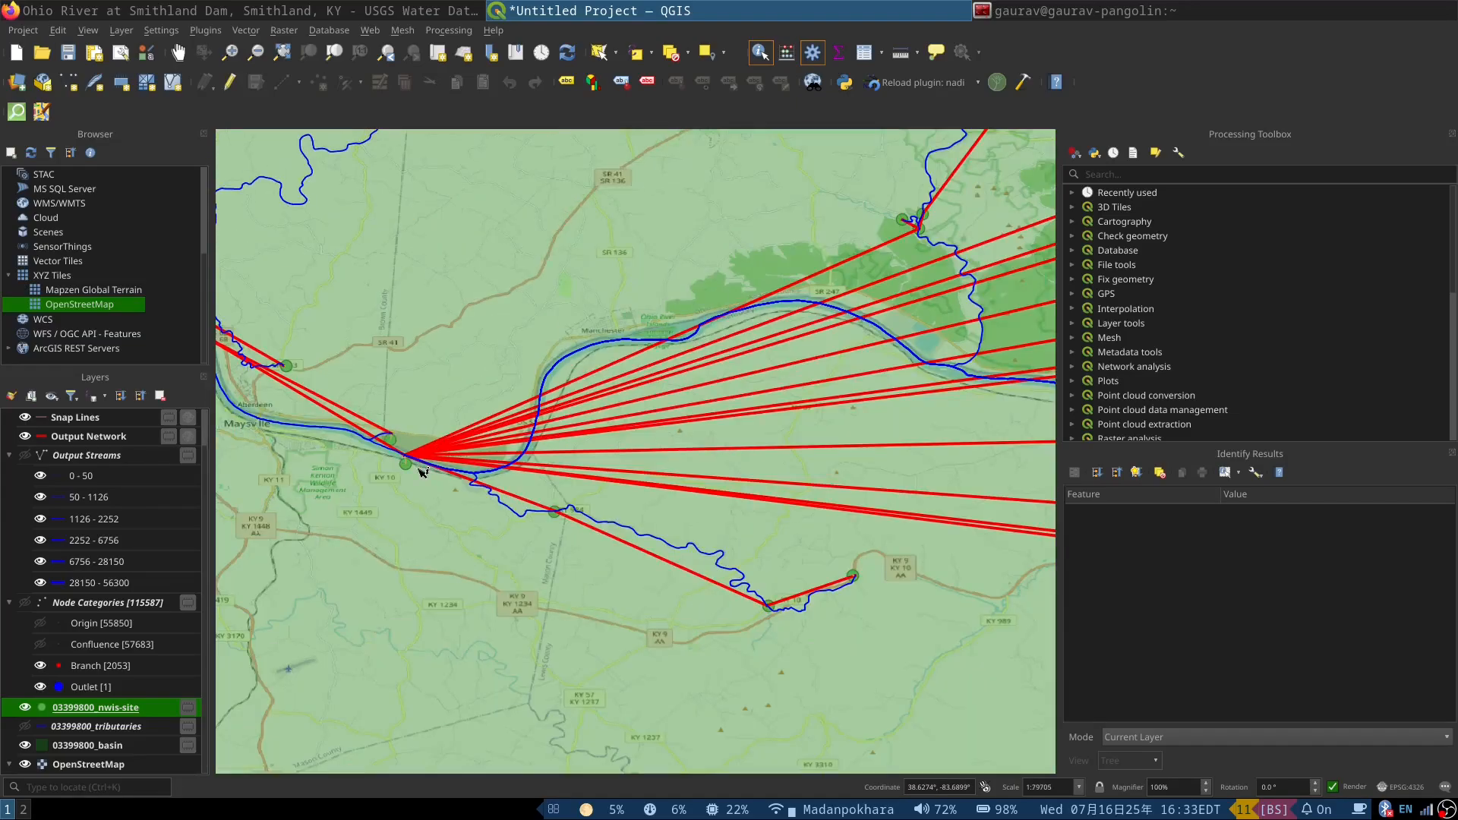
{"action": "scroll", "coordinate": [378, 479], "scroll_direction": "down", "scroll_amount": 1}
{"action": "scroll", "coordinate": [919, 452], "scroll_direction": "up", "scroll_amount": 1}
{"action": "scroll", "coordinate": [668, 417], "scroll_direction": "down", "scroll_amount": 1}
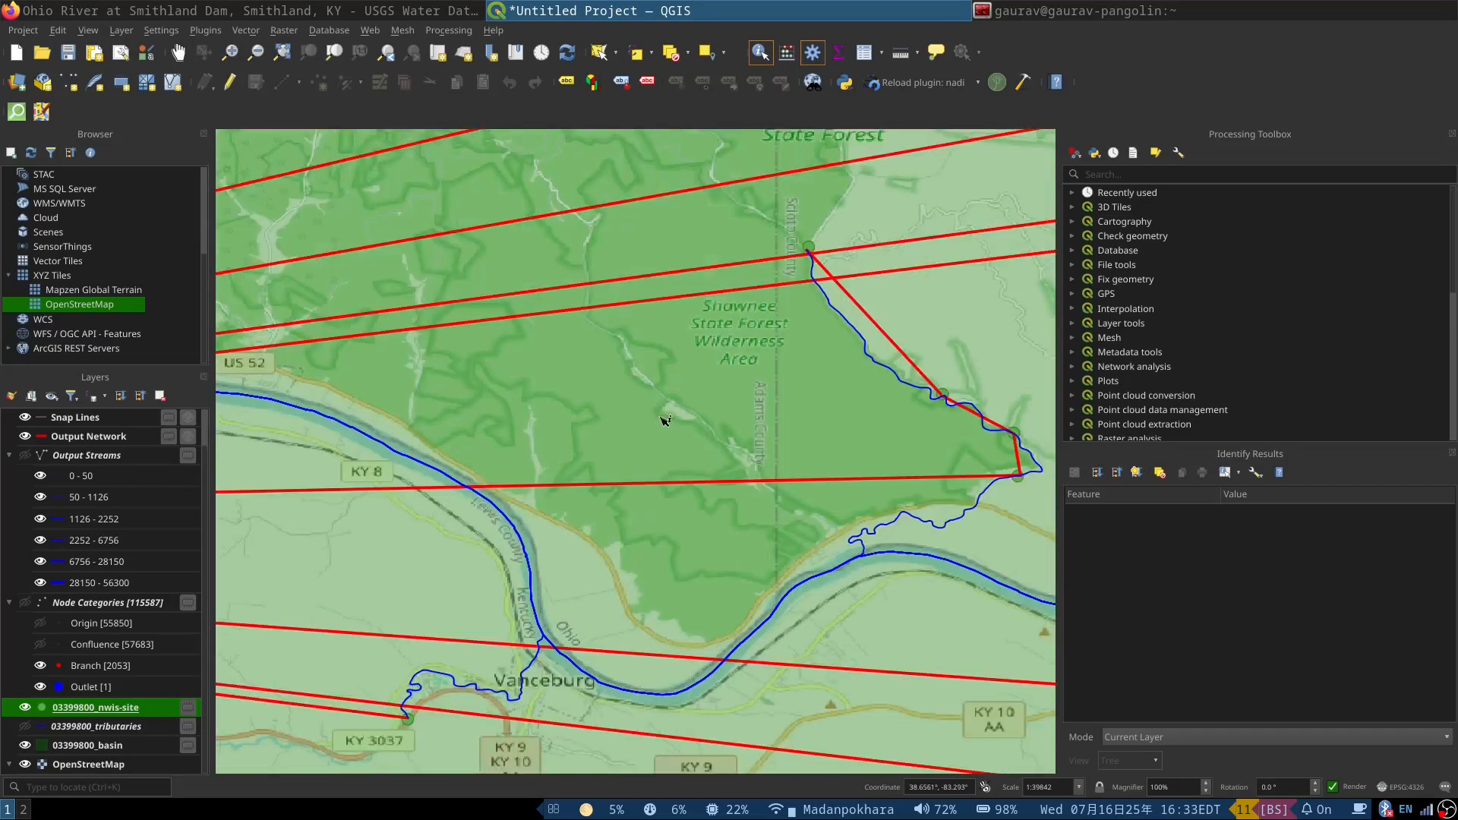
Step: Review the connection network across the whole basin, including the lower Ohio River reaches northeast of Paducah
{"action": "scroll", "coordinate": [600, 481], "scroll_direction": "down", "scroll_amount": 2}
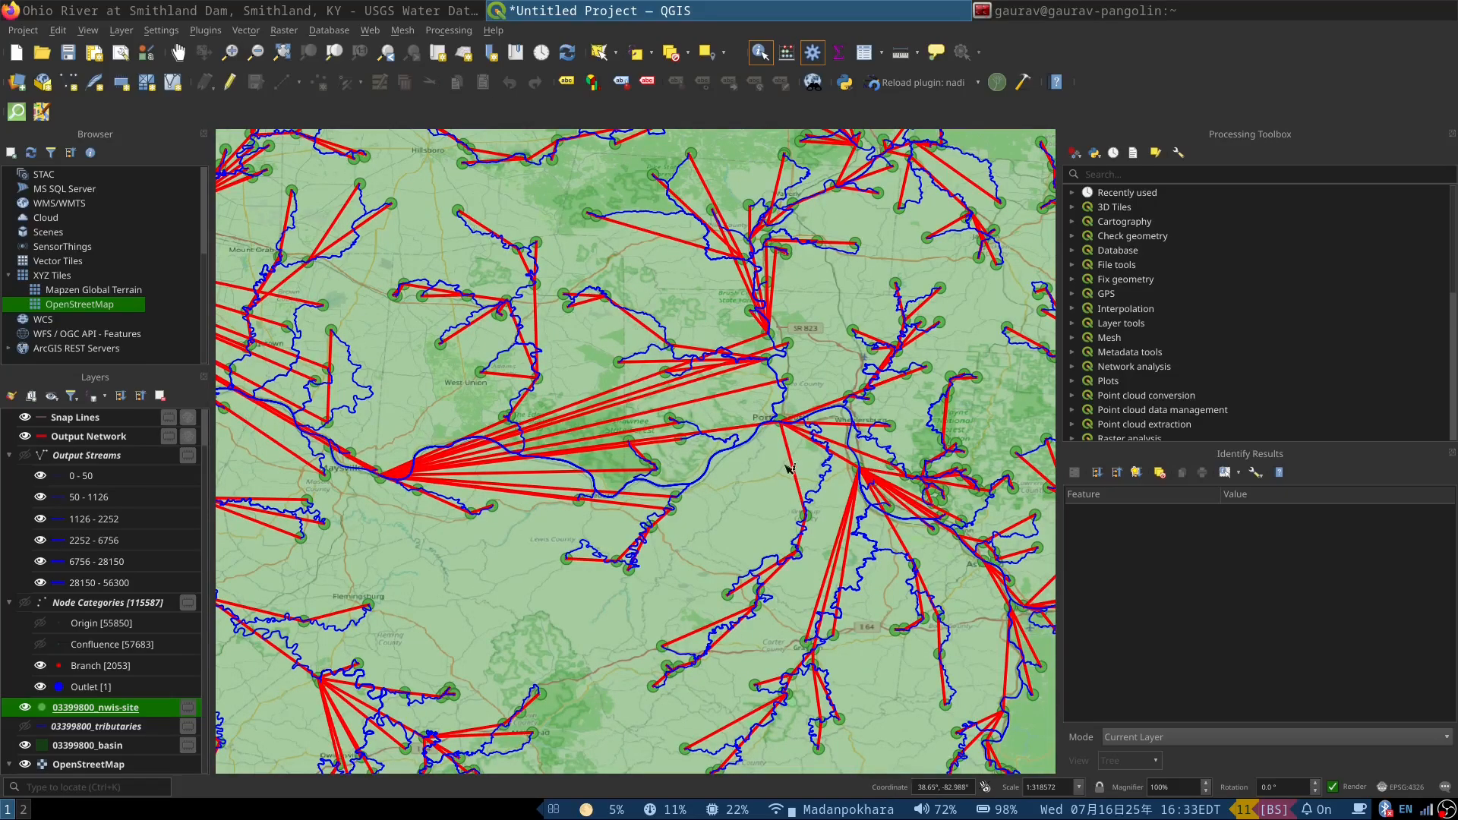
{"action": "scroll", "coordinate": [775, 465], "scroll_direction": "down", "scroll_amount": 2}
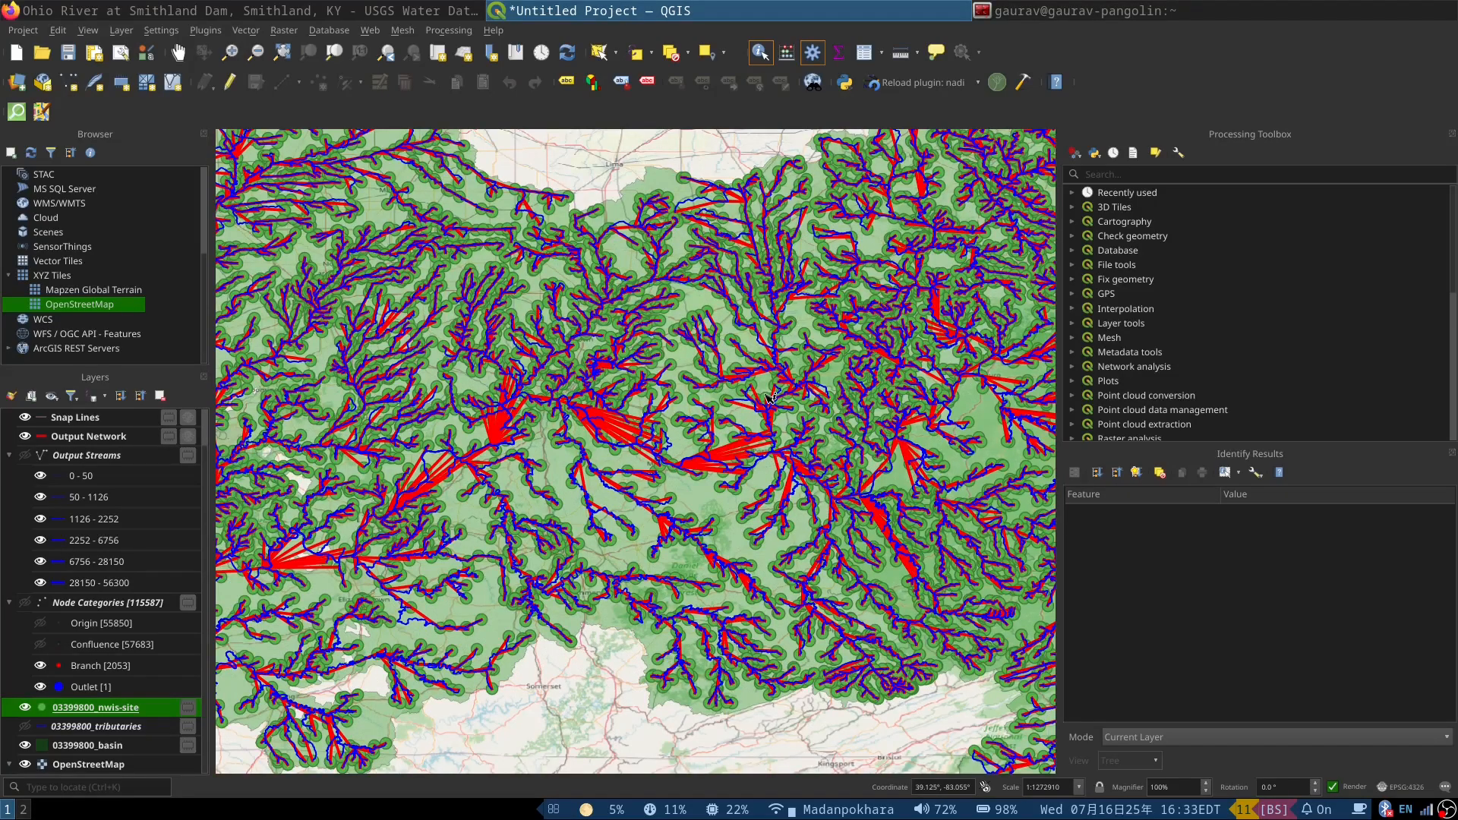
{"action": "scroll", "coordinate": [801, 402], "scroll_direction": "down", "scroll_amount": 1}
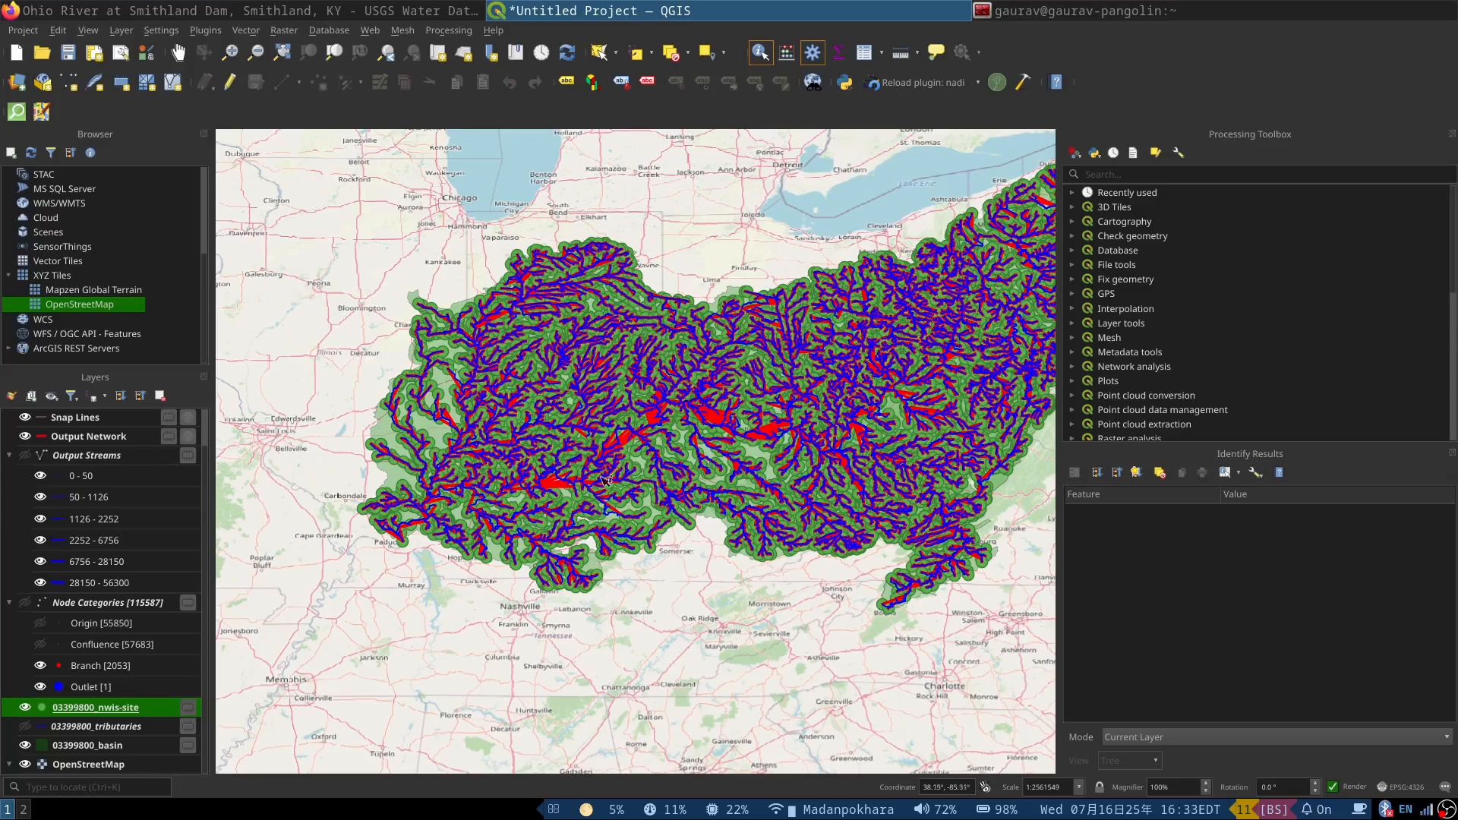
{"action": "scroll", "coordinate": [424, 499], "scroll_direction": "up", "scroll_amount": 2}
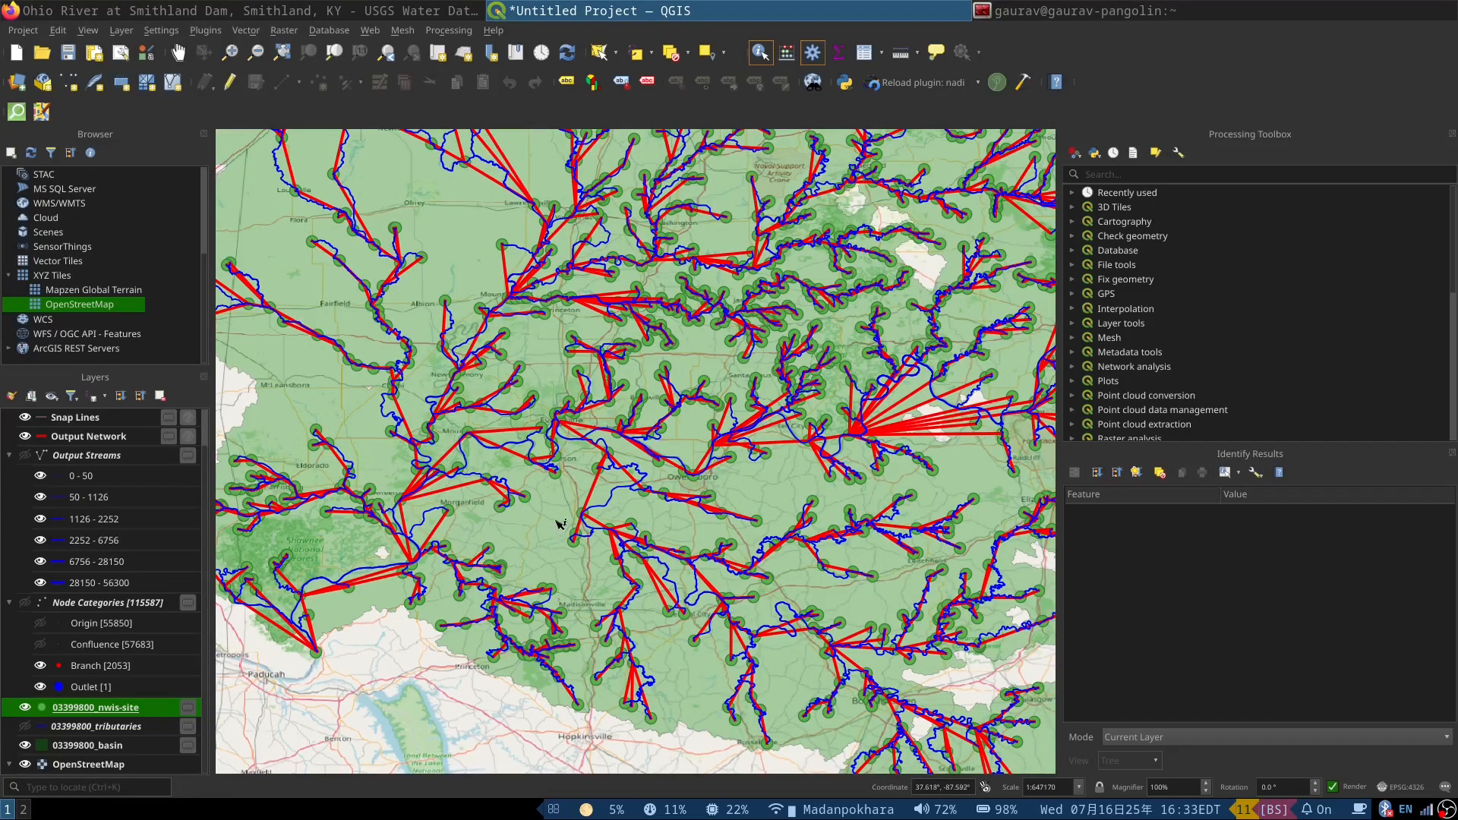